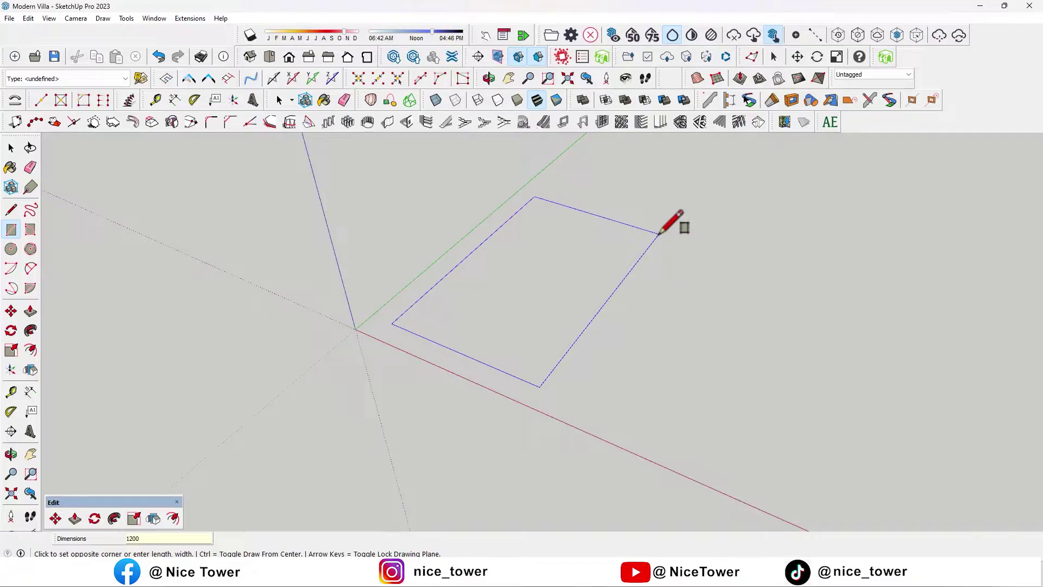
{"action": "type", "text": ",1570"}
Fix the floor rectangle at 1200 by 1570 and place an offset guide from its edge
{"action": "key", "text": "Return"}
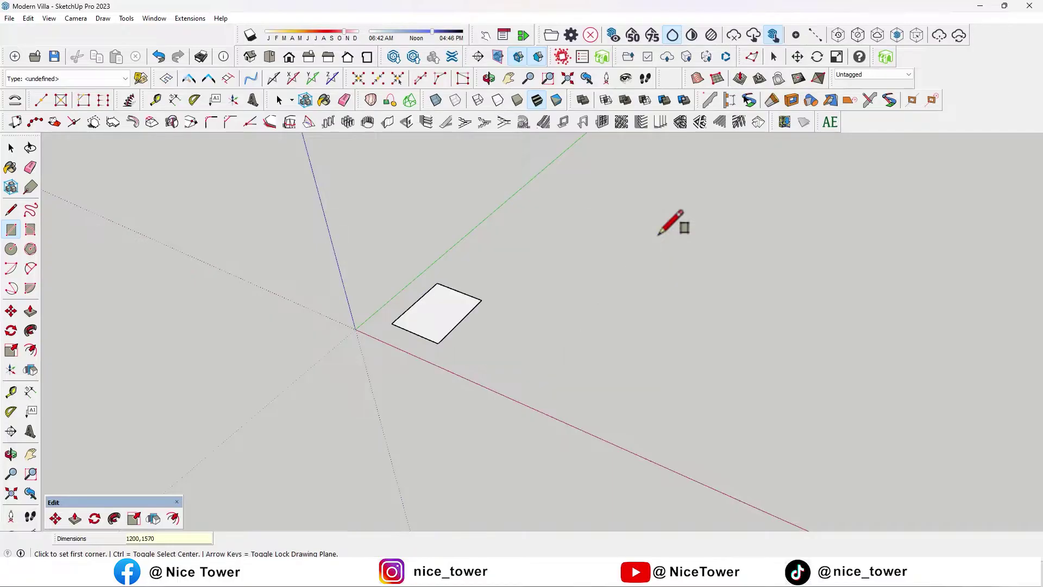
{"action": "scroll", "coordinate": [454, 301], "scroll_direction": "up", "scroll_amount": 4}
{"action": "scroll", "coordinate": [384, 326], "scroll_direction": "up", "scroll_amount": 2}
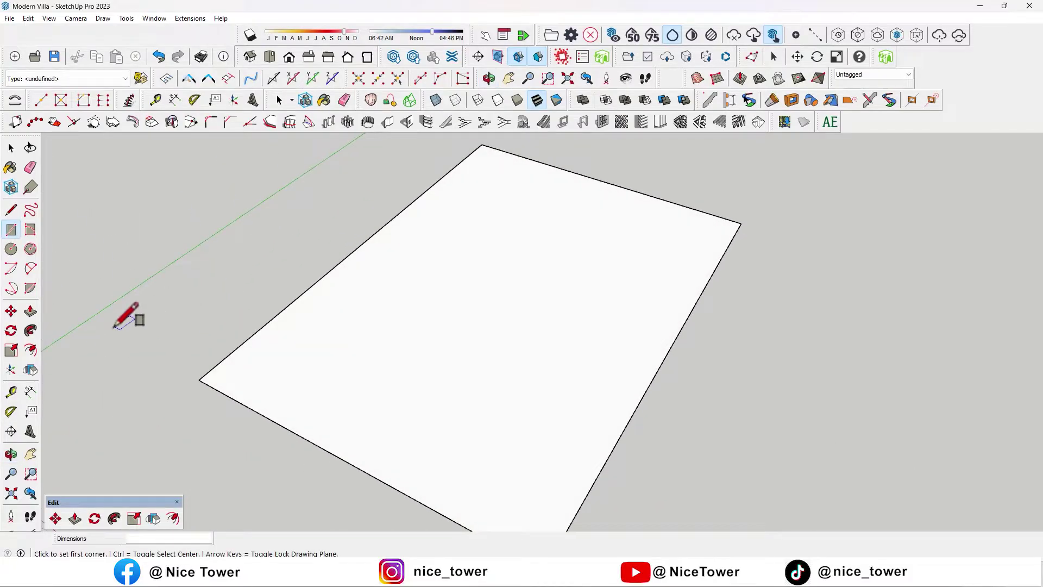
{"action": "left_click", "coordinate": [11, 392]}
{"action": "left_click", "coordinate": [328, 450]}
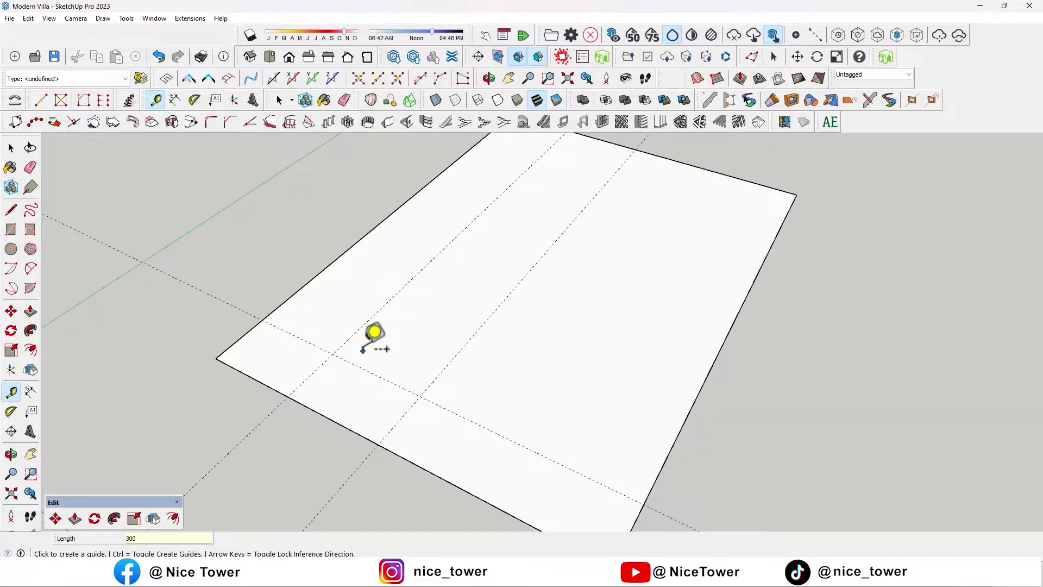
{"action": "key", "text": "space"}
Draw a line along the guide and erase the strip edges to notch one front corner
{"action": "left_click", "coordinate": [286, 396]}
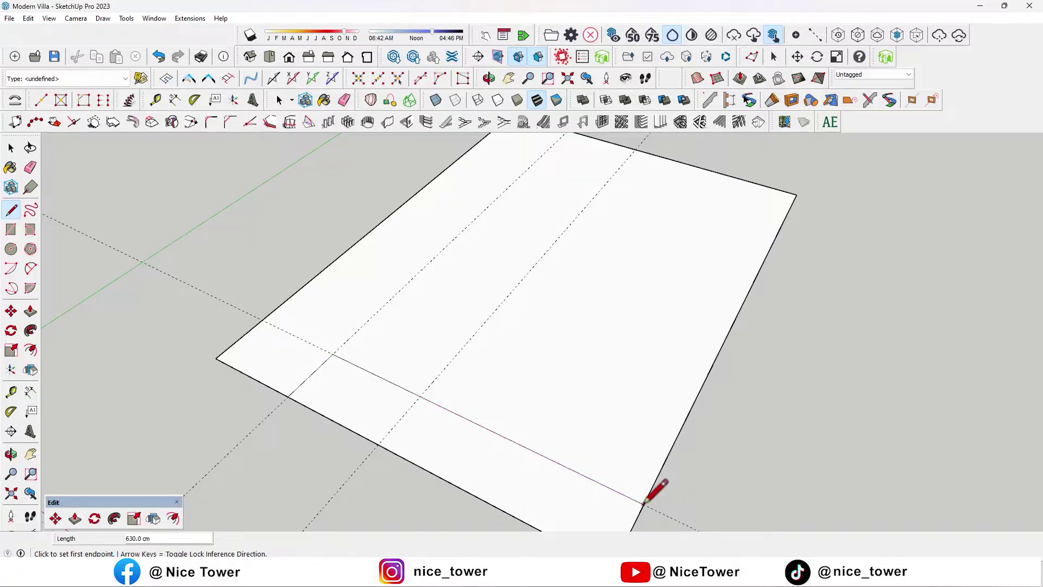
{"action": "scroll", "coordinate": [369, 358], "scroll_direction": "down", "scroll_amount": 2}
{"action": "key", "text": "e"}
{"action": "left_click_drag", "start_coordinate": [452, 468], "coordinate": [509, 479]}
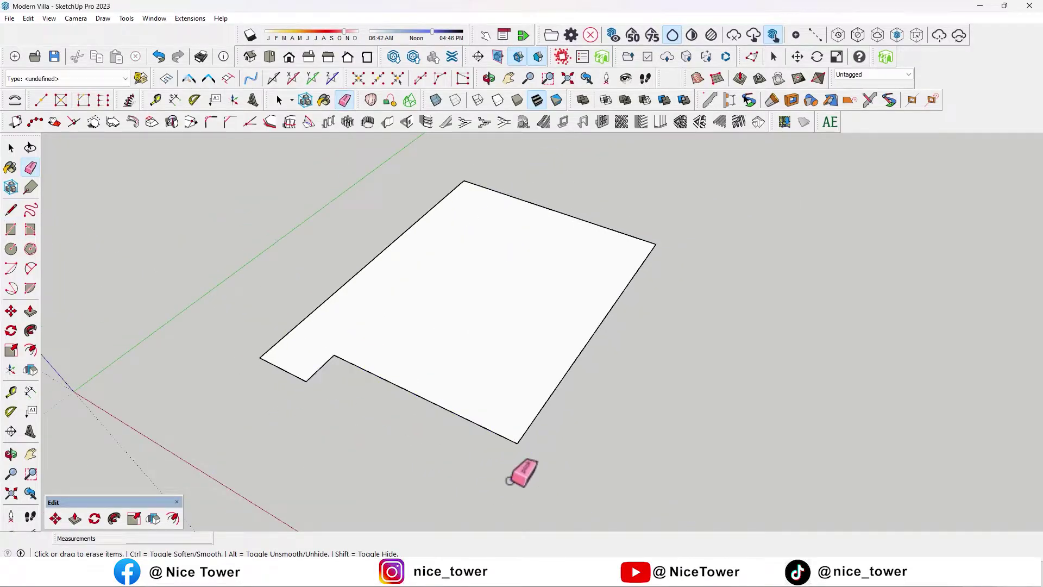
Offset the notched floor outline inward to set the wall thickness
{"action": "scroll", "coordinate": [323, 321], "scroll_direction": "up", "scroll_amount": 2}
{"action": "left_click", "coordinate": [325, 321]}
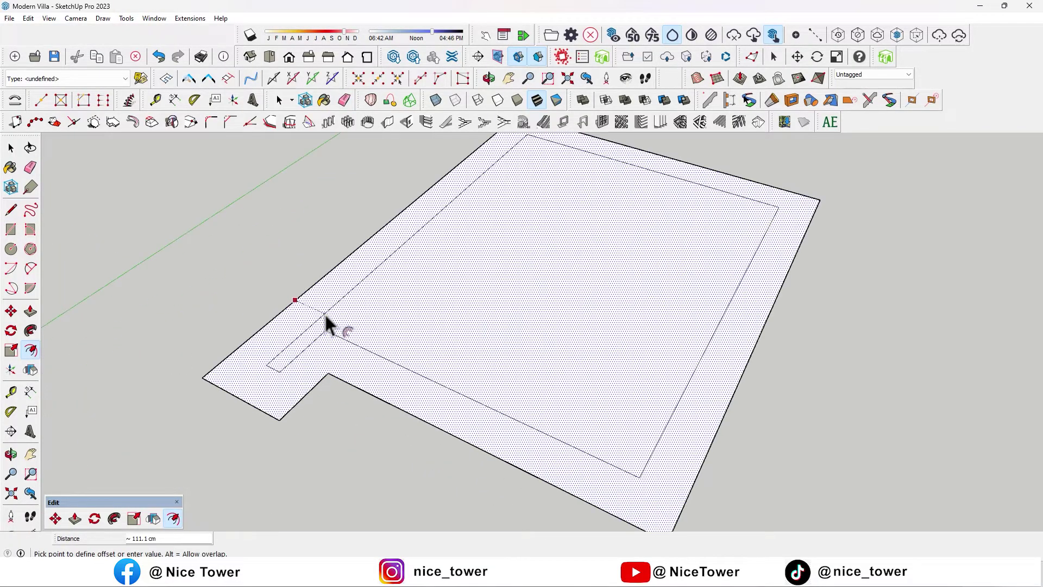
{"action": "left_click", "coordinate": [320, 366]}
{"action": "scroll", "coordinate": [320, 365], "scroll_direction": "down", "scroll_amount": 2}
Push/pull the outer ring up to wall height and select all the connected wall geometry
{"action": "key", "text": "p"}
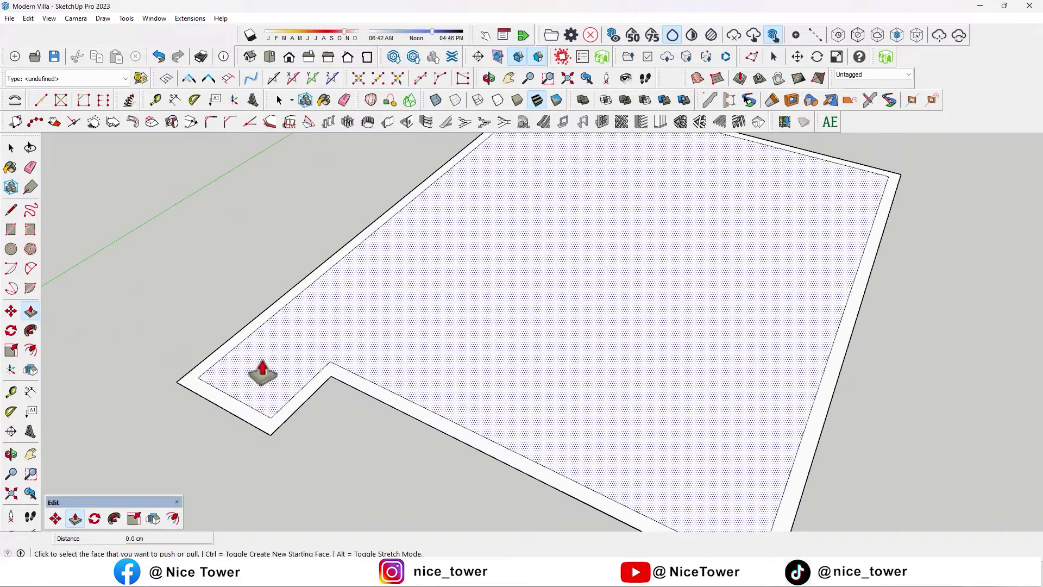
{"action": "left_click", "coordinate": [260, 369]}
{"action": "type", "text": "4"}
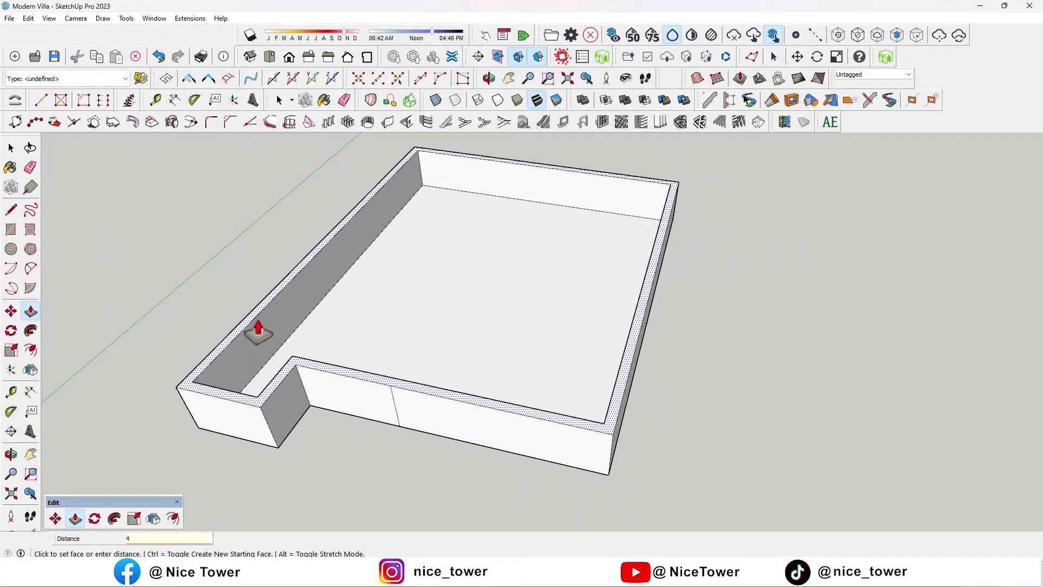
{"action": "type", "text": "00"}
{"action": "key", "text": "Return"}
{"action": "scroll", "coordinate": [251, 331], "scroll_direction": "down", "scroll_amount": 2}
{"action": "mouse_move", "coordinate": [252, 331]}
{"action": "middle_mouse_down"}
{"action": "mouse_move", "coordinate": [389, 373]}
{"action": "mouse_move", "coordinate": [60, 210]}
{"action": "middle_mouse_up"}
{"action": "key", "text": "space"}
{"action": "triple_click", "coordinate": [366, 378]}
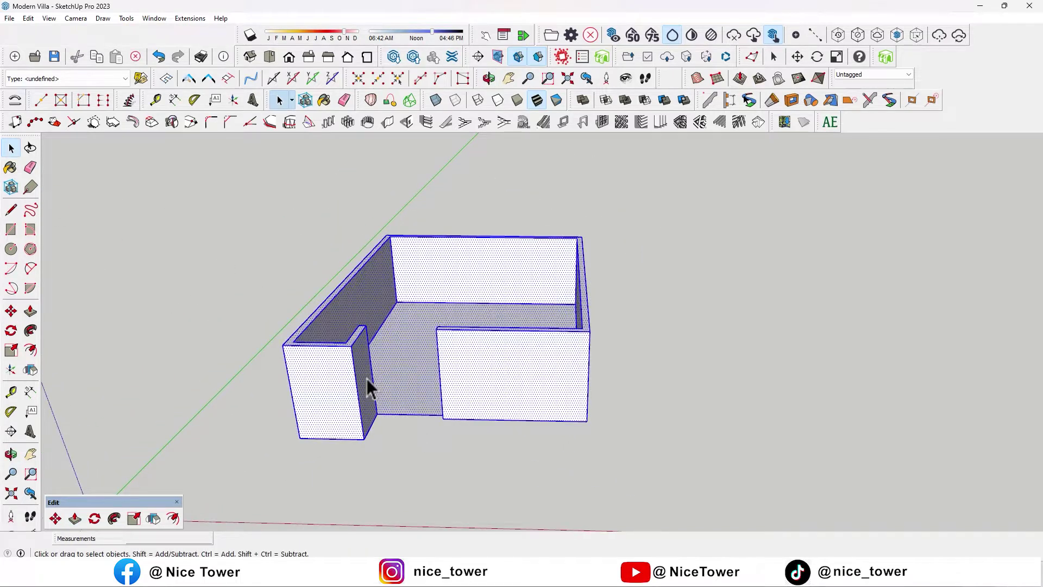
Combine the selected walls into a single group
{"action": "right_click", "coordinate": [328, 363]}
{"action": "left_click", "coordinate": [364, 224]}
{"action": "mouse_move", "coordinate": [364, 223]}
{"action": "middle_mouse_down"}
{"action": "mouse_move", "coordinate": [508, 333]}
{"action": "mouse_move", "coordinate": [611, 385]}
{"action": "mouse_move", "coordinate": [529, 288]}
{"action": "middle_mouse_up"}
{"action": "key", "text": "space"}
{"action": "scroll", "coordinate": [454, 347], "scroll_direction": "up", "scroll_amount": 5}
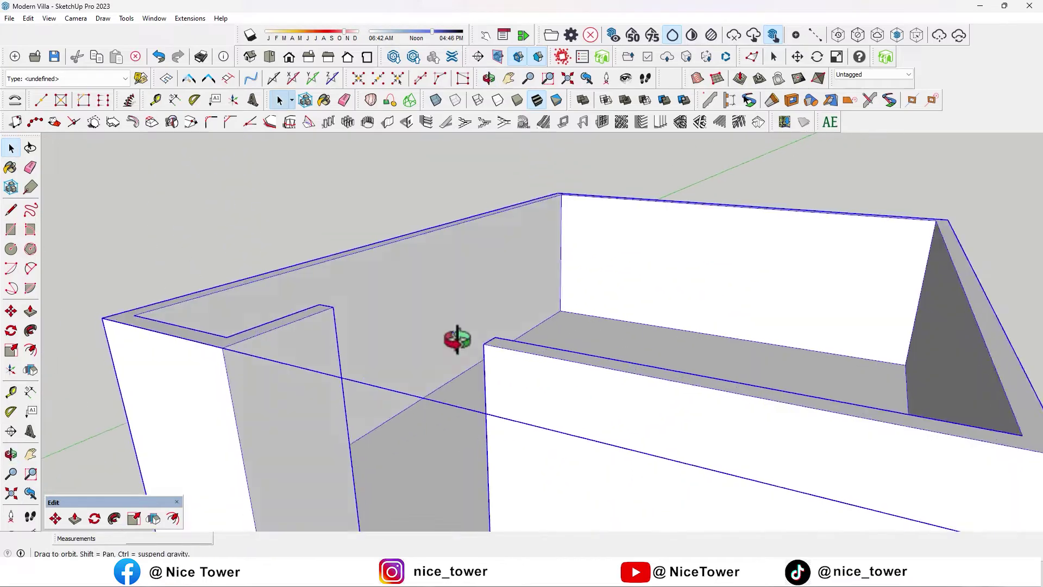
{"action": "middle_click_drag", "start_coordinate": [454, 348], "coordinate": [419, 340]}
{"action": "scroll", "coordinate": [598, 391], "scroll_direction": "down", "scroll_amount": 5}
{"action": "scroll", "coordinate": [327, 337], "scroll_direction": "up", "scroll_amount": 4}
Inside the wall group, place vertical and horizontal guides on the left wall face
{"action": "triple_click", "coordinate": [326, 338]}
{"action": "scroll", "coordinate": [326, 337], "scroll_direction": "up", "scroll_amount": 3}
{"action": "left_click", "coordinate": [11, 391]}
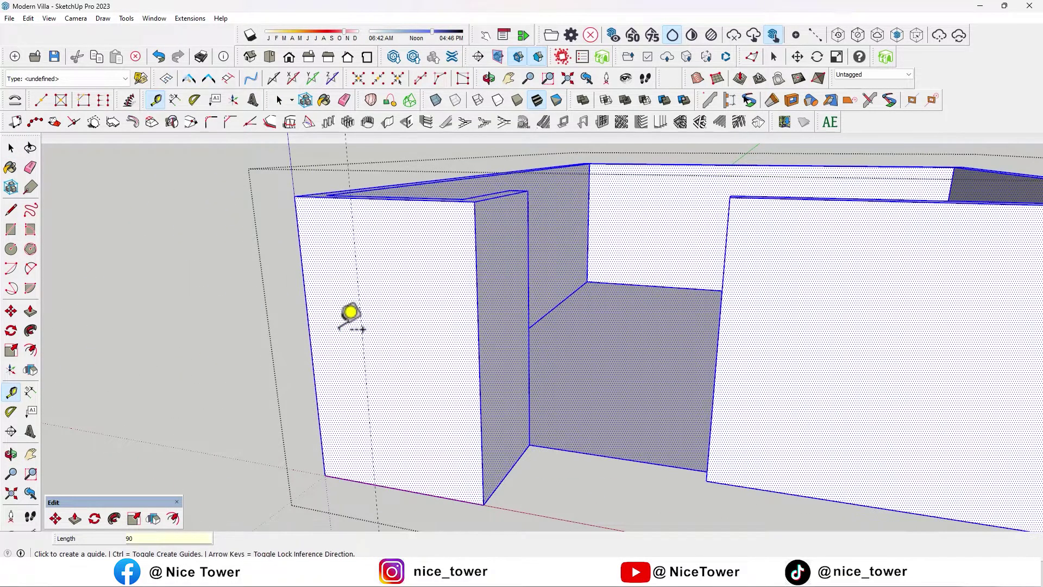
{"action": "left_click", "coordinate": [361, 322]}
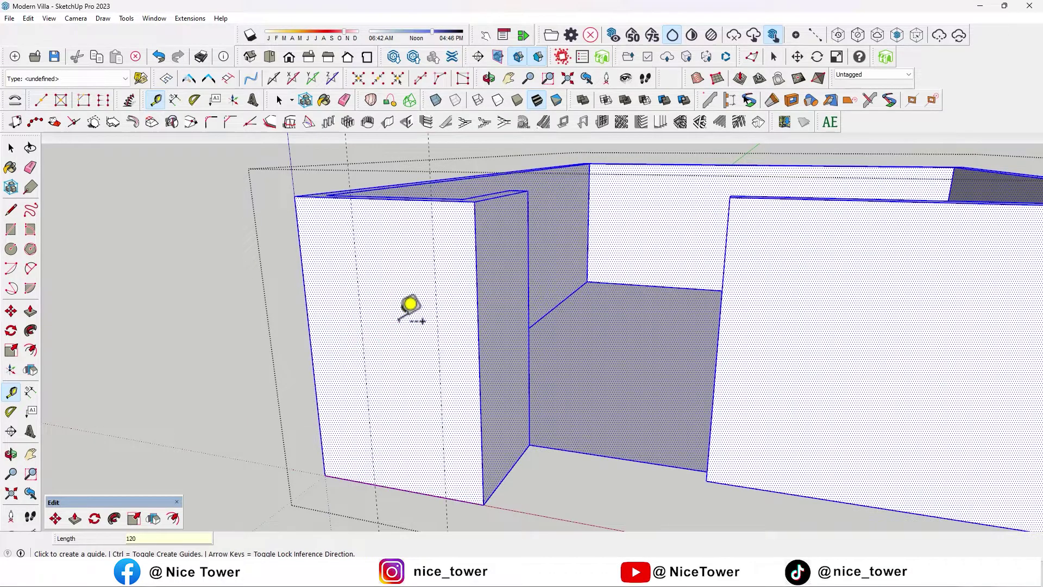
{"action": "left_click", "coordinate": [408, 491]}
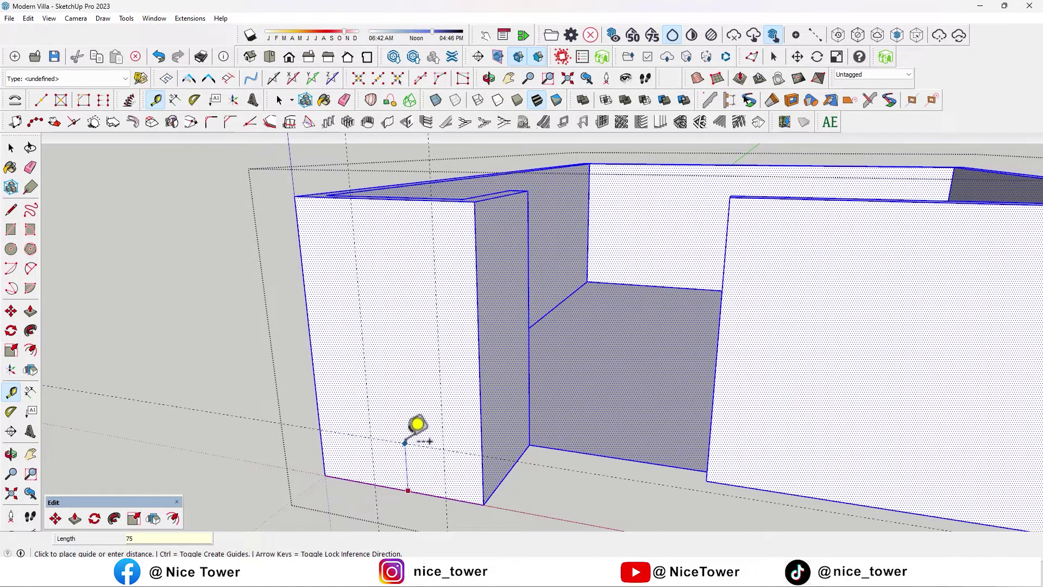
{"action": "left_click", "coordinate": [405, 444]}
{"action": "type", "text": "300"}
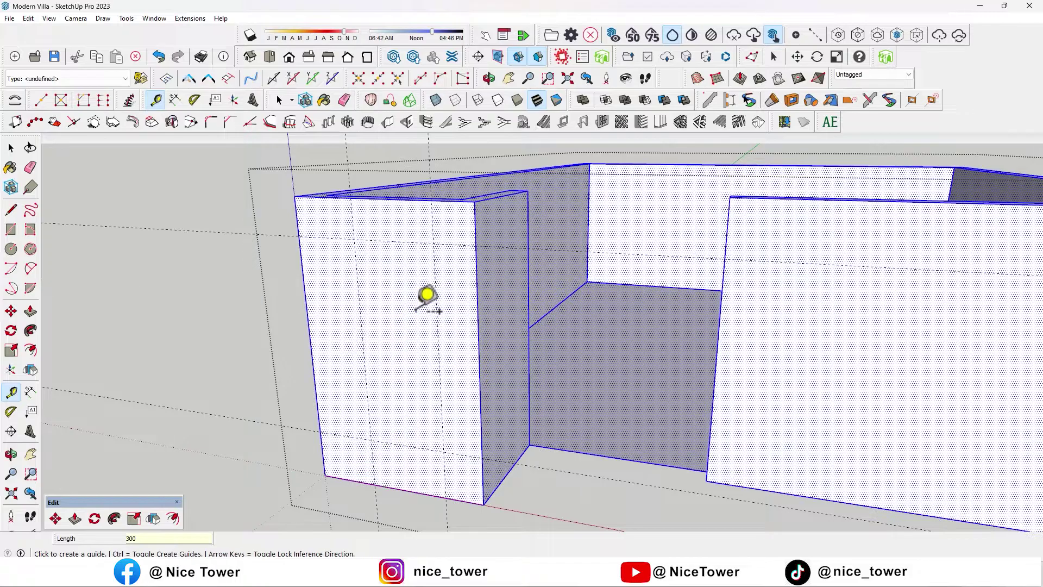
{"action": "key", "text": "Return"}
Draw a 100 by 250 rectangle at the guide intersection and recess it into the wall
{"action": "left_click", "coordinate": [11, 229]}
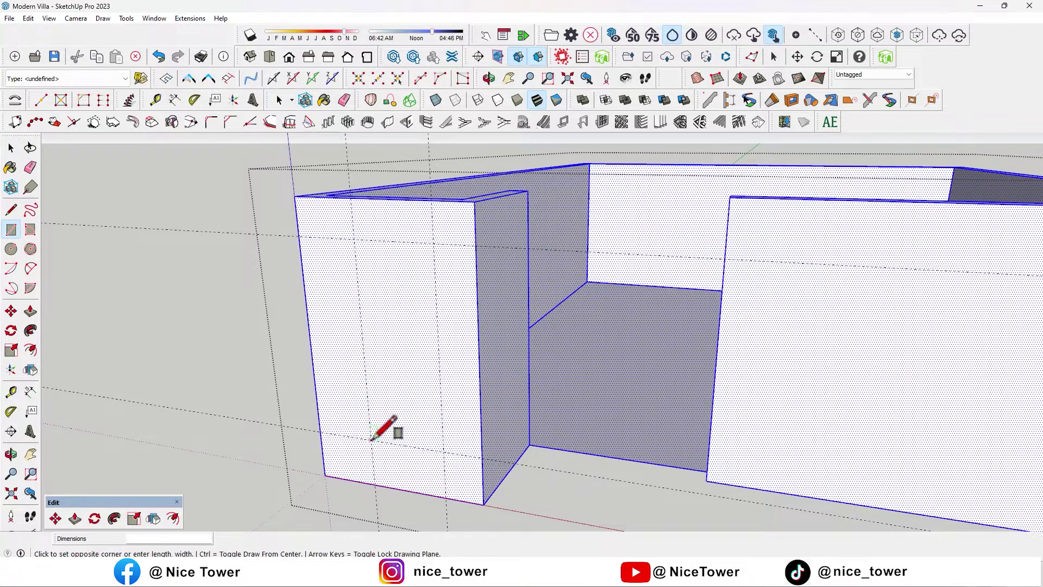
{"action": "type", "text": "100,250"}
{"action": "key", "text": "Return"}
{"action": "key", "text": "p"}
{"action": "double_click", "coordinate": [406, 324]}
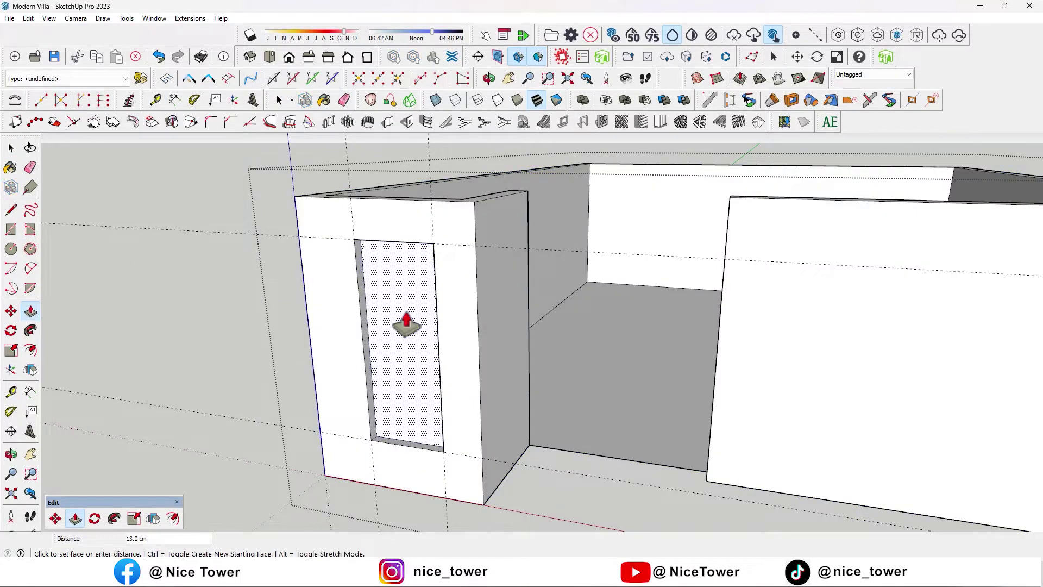
Place guides on the right front wall and draw the first window rectangle
{"action": "key", "text": "t"}
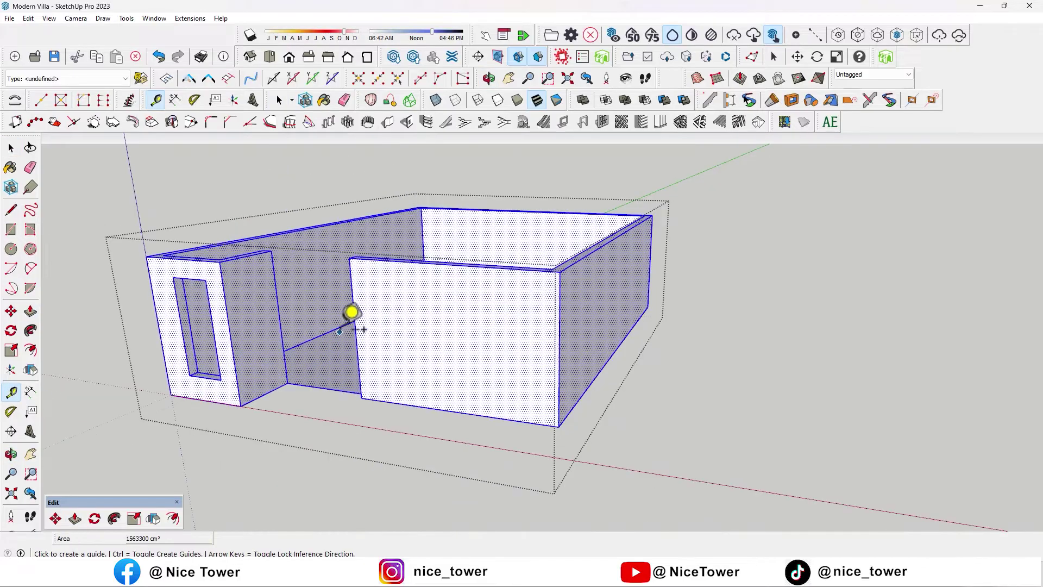
{"action": "left_click", "coordinate": [354, 322]}
{"action": "scroll", "coordinate": [400, 358], "scroll_direction": "up", "scroll_amount": 3}
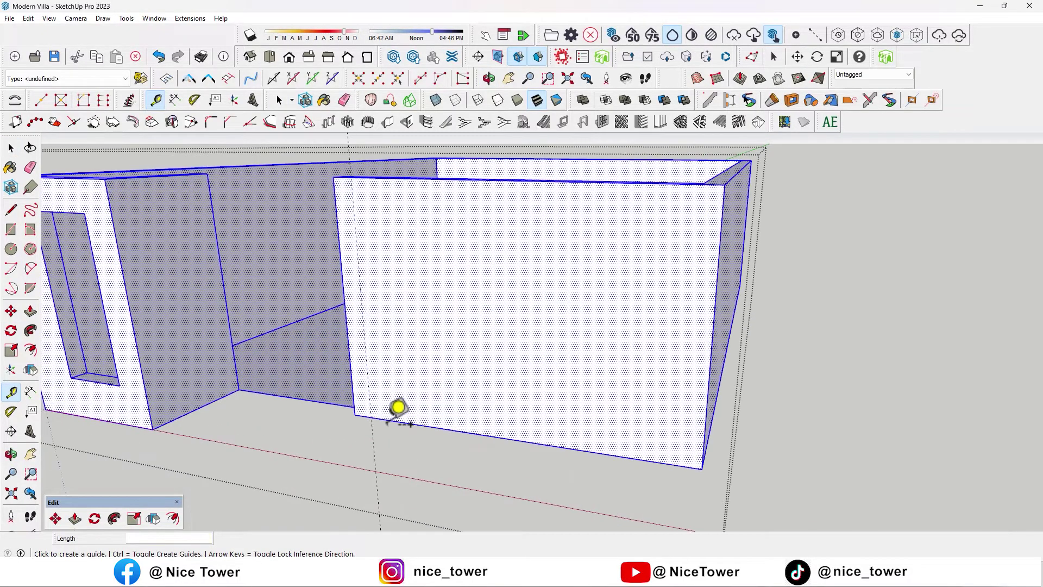
{"action": "type", "text": "85"}
{"action": "left_click", "coordinate": [383, 375]}
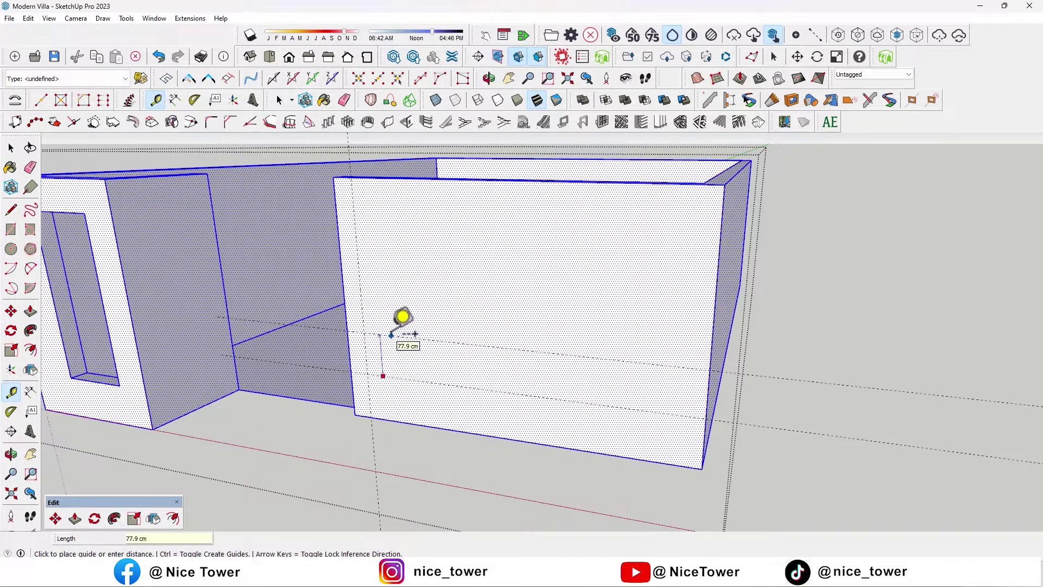
{"action": "key", "text": "Return"}
{"action": "left_click", "coordinate": [360, 291]}
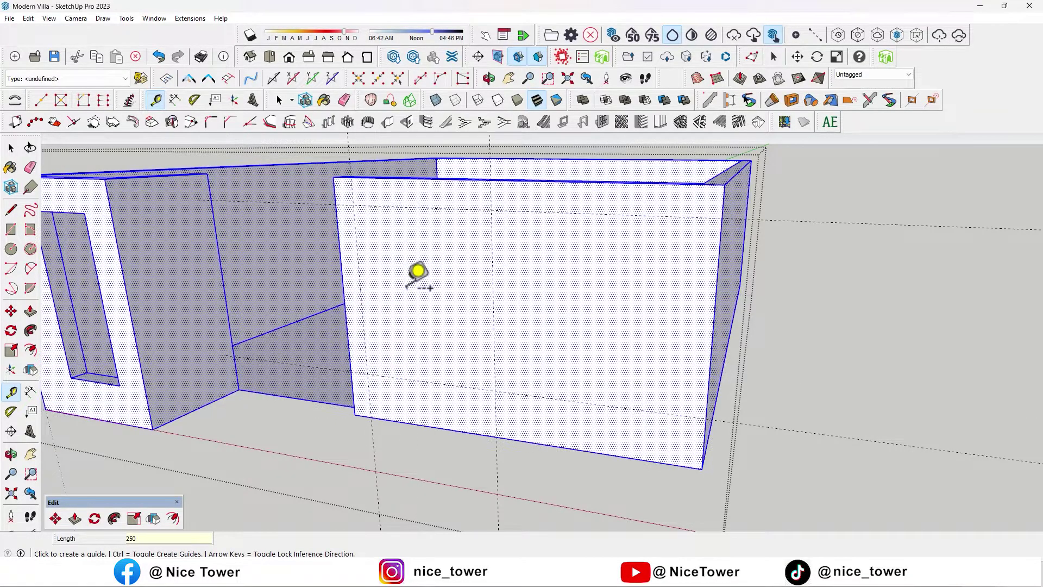
{"action": "key", "text": "r"}
{"action": "left_click", "coordinate": [367, 373]}
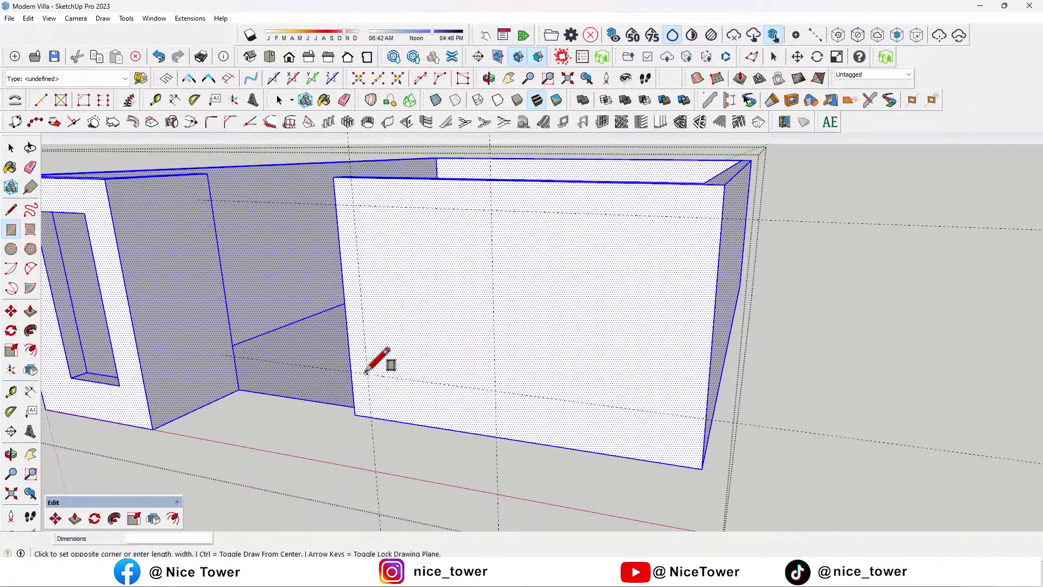
{"action": "left_click", "coordinate": [490, 213]}
Copy the window rectangle beside itself for a second window
{"action": "key", "text": "space"}
{"action": "left_click", "coordinate": [371, 262]}
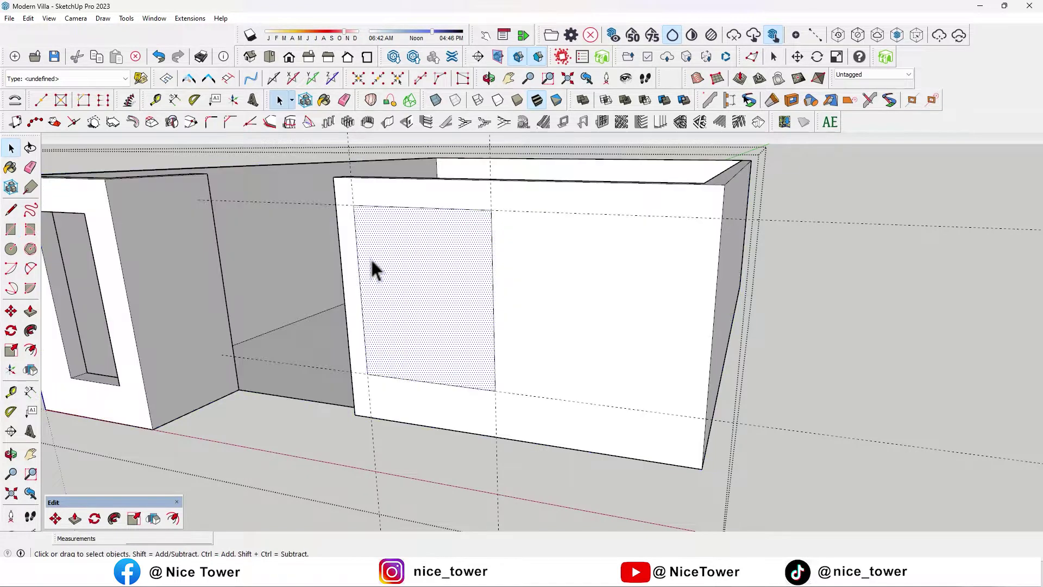
{"action": "left_click", "coordinate": [13, 309]}
{"action": "left_click", "coordinate": [337, 206]}
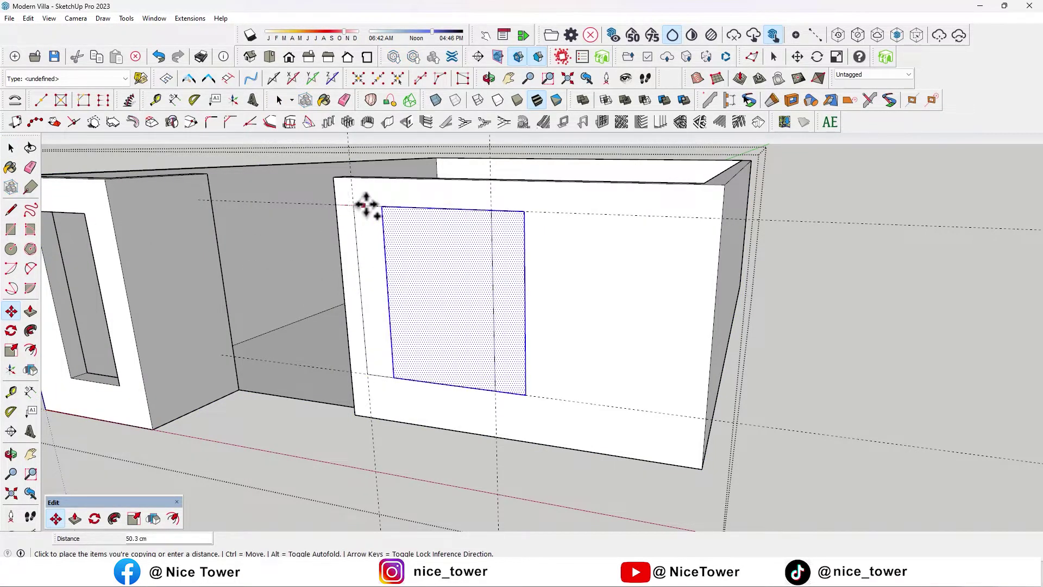
{"action": "left_click", "coordinate": [486, 251]}
{"action": "scroll", "coordinate": [485, 317], "scroll_direction": "down", "scroll_amount": 3}
Erase the extra edges and push both window rectangles through the wall
{"action": "key", "text": "e"}
{"action": "scroll", "coordinate": [500, 344], "scroll_direction": "down", "scroll_amount": 3}
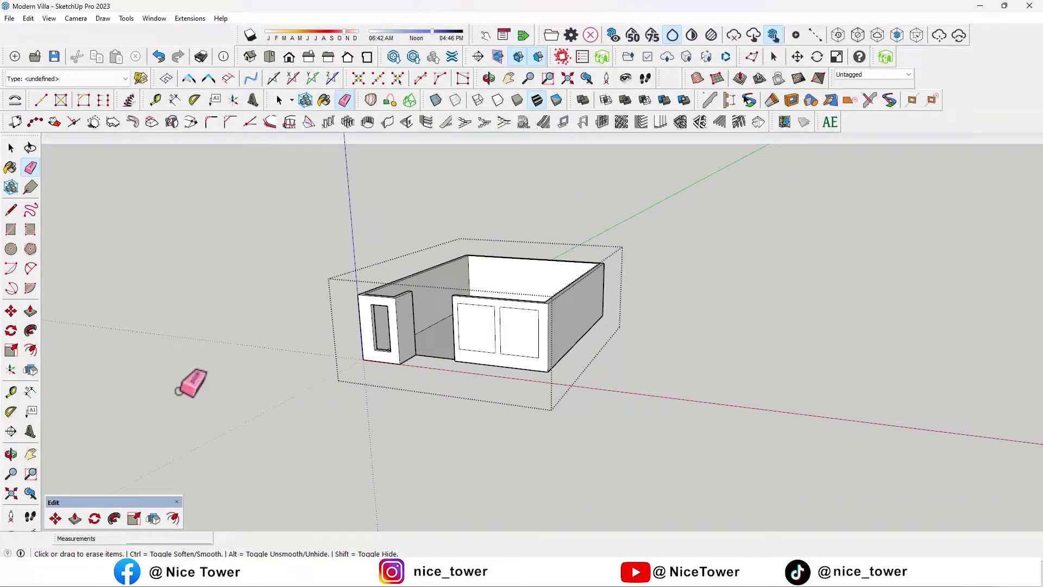
{"action": "left_click", "coordinate": [29, 311]}
{"action": "scroll", "coordinate": [476, 326], "scroll_direction": "up", "scroll_amount": 2}
{"action": "scroll", "coordinate": [477, 326], "scroll_direction": "up", "scroll_amount": 3}
{"action": "left_click", "coordinate": [496, 344]}
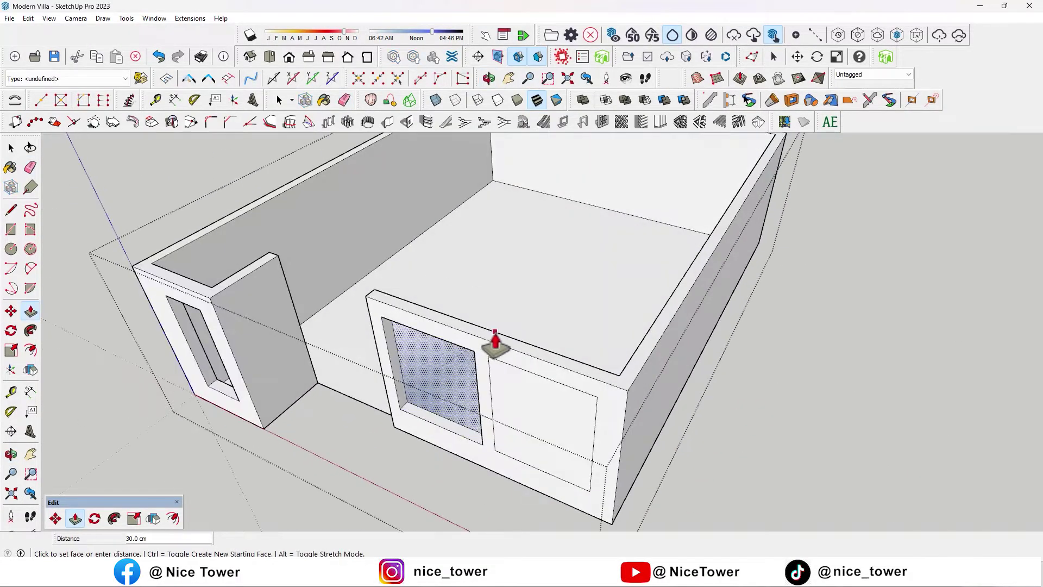
{"action": "left_click", "coordinate": [541, 367]}
{"action": "scroll", "coordinate": [600, 342], "scroll_direction": "down", "scroll_amount": 2}
{"action": "scroll", "coordinate": [619, 298], "scroll_direction": "down", "scroll_amount": 2}
{"action": "scroll", "coordinate": [475, 362], "scroll_direction": "down", "scroll_amount": 3}
Orbit to a lower view and start a ground rectangle beside the building
{"action": "key", "text": "space"}
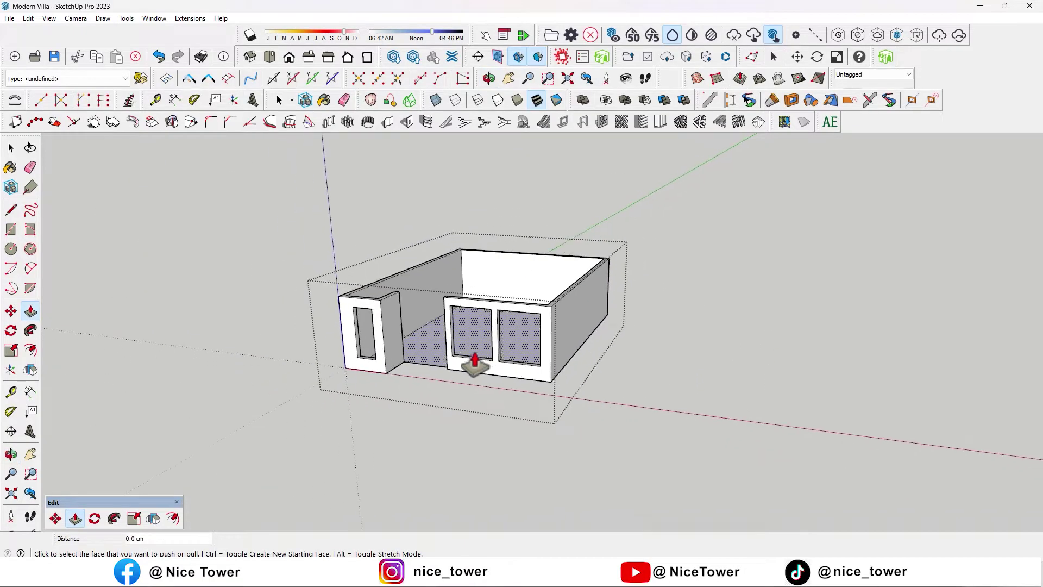
{"action": "middle_click_drag", "start_coordinate": [248, 282], "coordinate": [344, 303]}
{"action": "scroll", "coordinate": [319, 293], "scroll_direction": "down", "scroll_amount": 2}
{"action": "scroll", "coordinate": [500, 310], "scroll_direction": "up", "scroll_amount": 3}
{"action": "scroll", "coordinate": [527, 344], "scroll_direction": "up", "scroll_amount": 2}
{"action": "scroll", "coordinate": [528, 347], "scroll_direction": "down", "scroll_amount": 5}
{"action": "key", "text": "r"}
{"action": "left_click", "coordinate": [435, 307]}
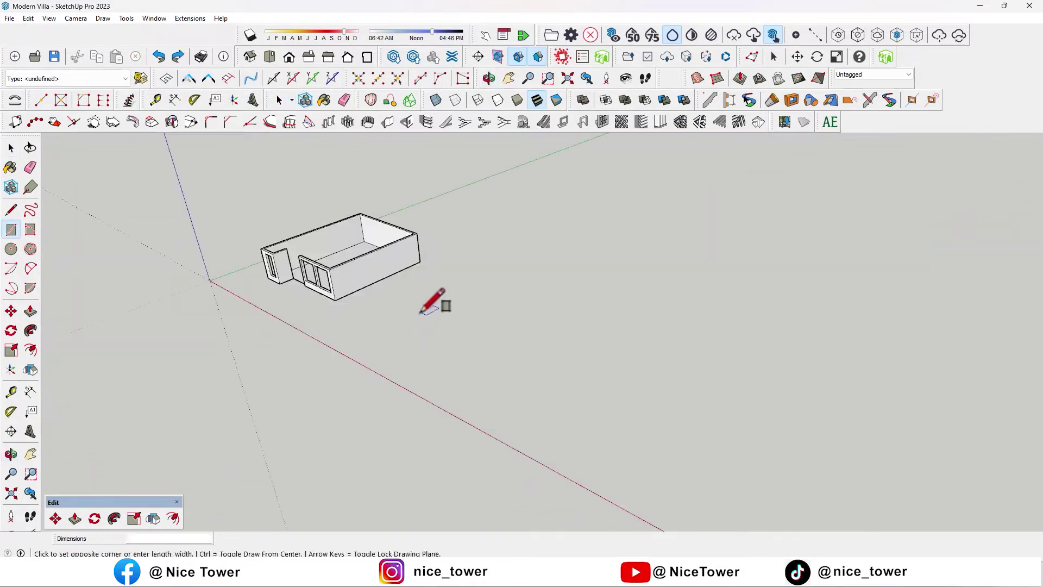
Complete the ground rectangle and extrude it upward into a box
{"action": "left_click", "coordinate": [417, 417]}
{"action": "key", "text": "p"}
{"action": "key", "text": "Return"}
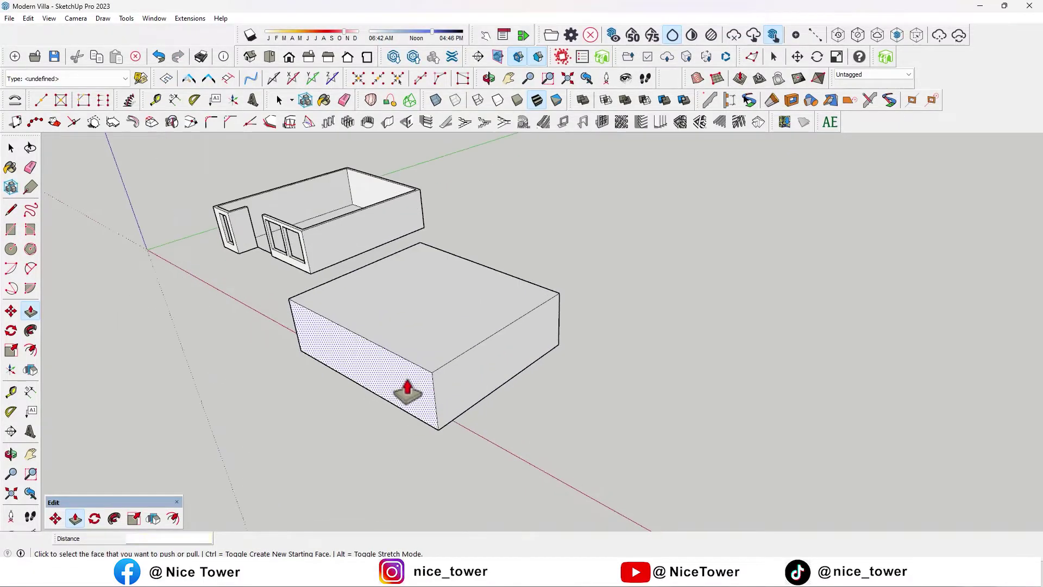
{"action": "middle_click_drag", "start_coordinate": [399, 388], "coordinate": [412, 341]}
{"action": "scroll", "coordinate": [412, 342], "scroll_direction": "up", "scroll_amount": 3}
{"action": "left_click", "coordinate": [30, 350]}
Offset the box's front face inward 40 cm and push the inner face through the box
{"action": "left_click", "coordinate": [249, 298]}
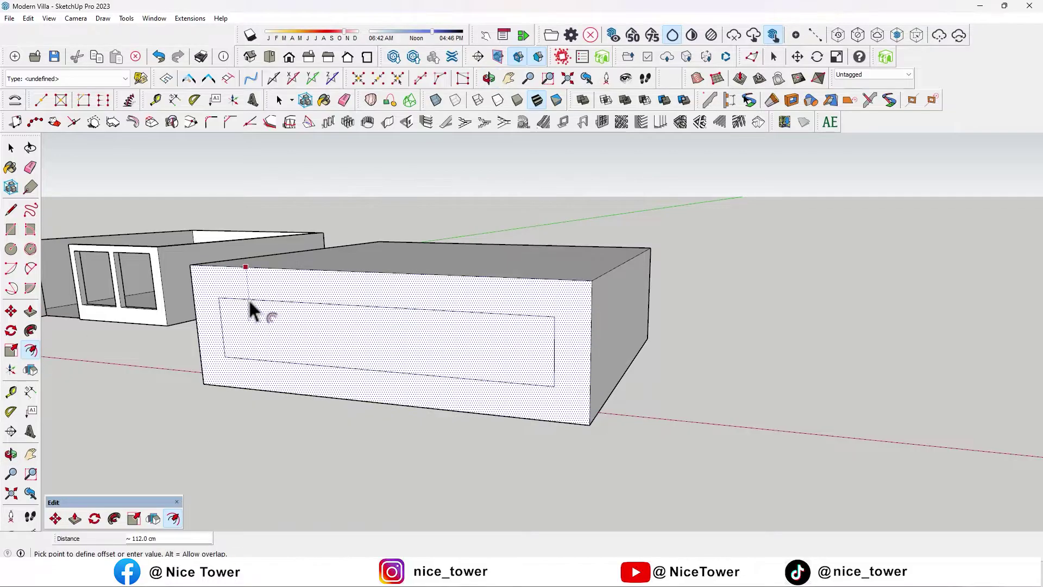
{"action": "type", "text": "40"}
{"action": "key", "text": "Return"}
{"action": "key", "text": "p"}
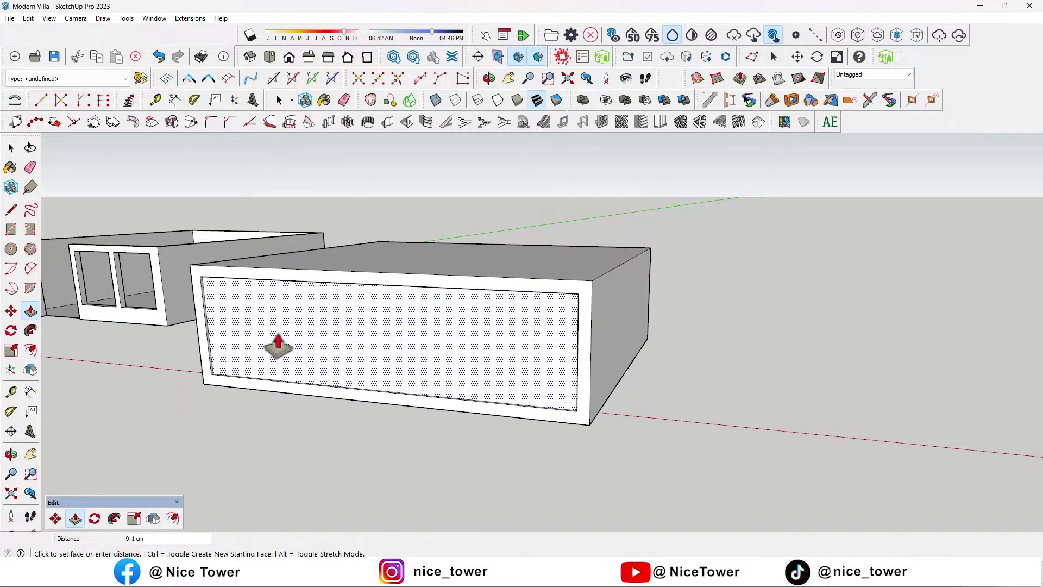
{"action": "left_click", "coordinate": [285, 340]}
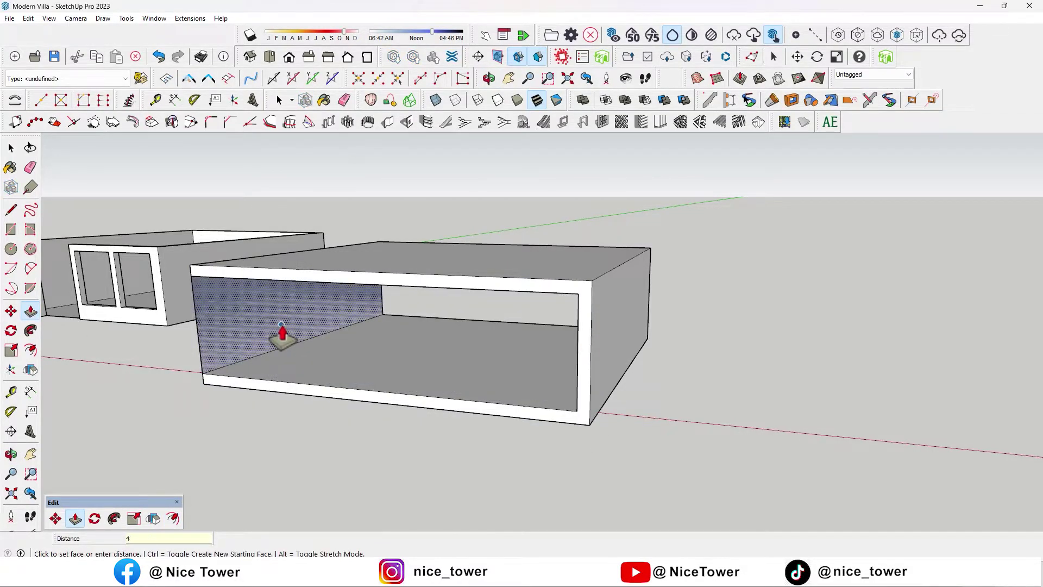
{"action": "type", "text": "0"}
{"action": "key", "text": "Return"}
Erase the leftover edges around the opening, leaving a C-shaped frame
{"action": "mouse_move", "coordinate": [210, 333]}
{"action": "middle_mouse_down"}
{"action": "mouse_move", "coordinate": [310, 305]}
{"action": "mouse_move", "coordinate": [261, 307]}
{"action": "mouse_move", "coordinate": [279, 284]}
{"action": "middle_mouse_up"}
{"action": "key", "text": "e"}
{"action": "key", "text": "p"}
{"action": "mouse_move", "coordinate": [342, 287]}
{"action": "middle_mouse_down"}
{"action": "mouse_move", "coordinate": [281, 298]}
{"action": "mouse_move", "coordinate": [307, 310]}
{"action": "mouse_move", "coordinate": [302, 298]}
{"action": "mouse_move", "coordinate": [61, 336]}
{"action": "middle_mouse_up"}
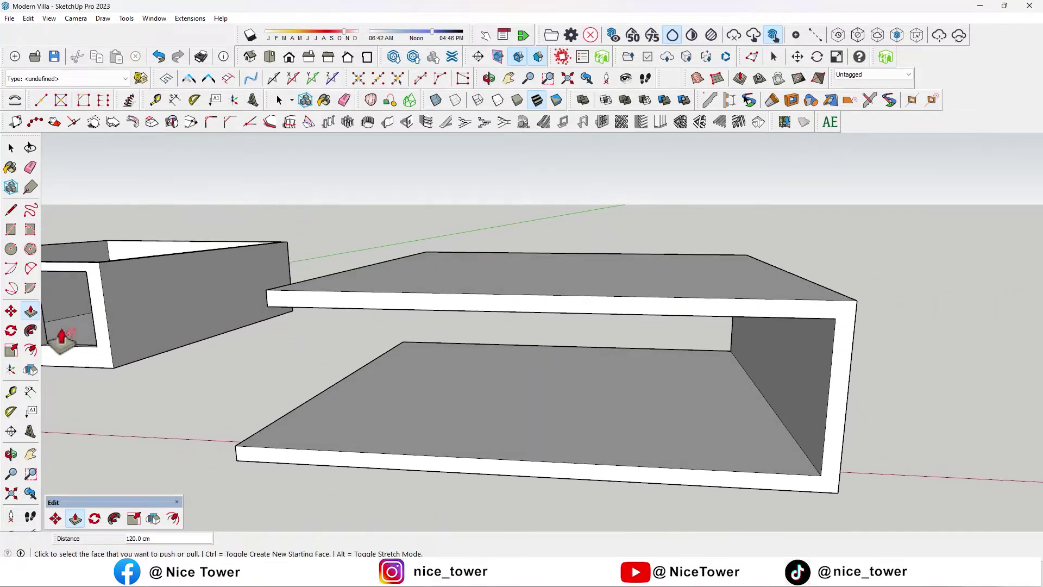
Pull the thin front slab edge face outward by 8 cm
{"action": "scroll", "coordinate": [249, 306], "scroll_direction": "up", "scroll_amount": 2}
{"action": "left_click", "coordinate": [283, 293]}
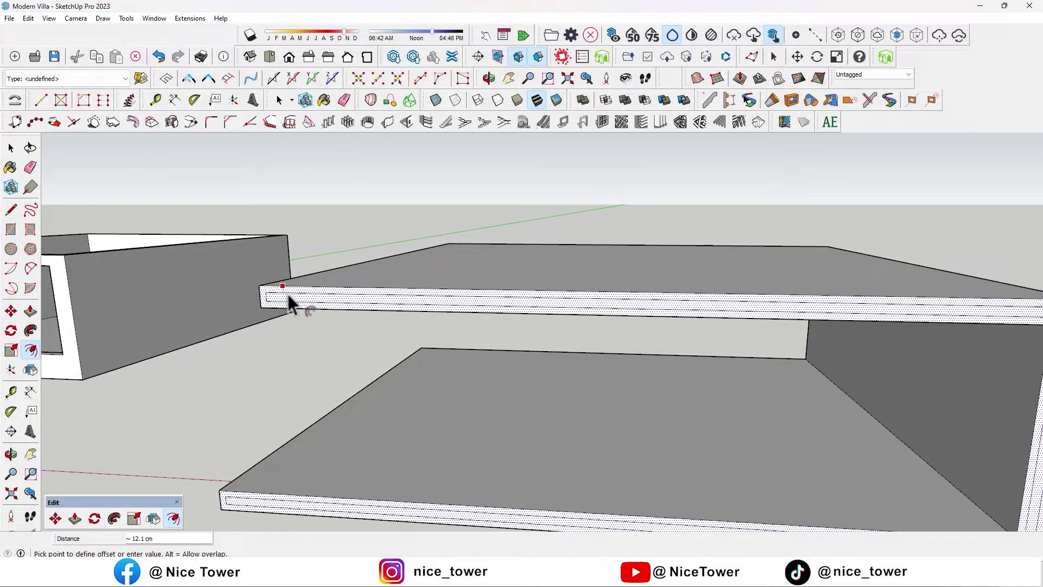
{"action": "key", "text": "Escape"}
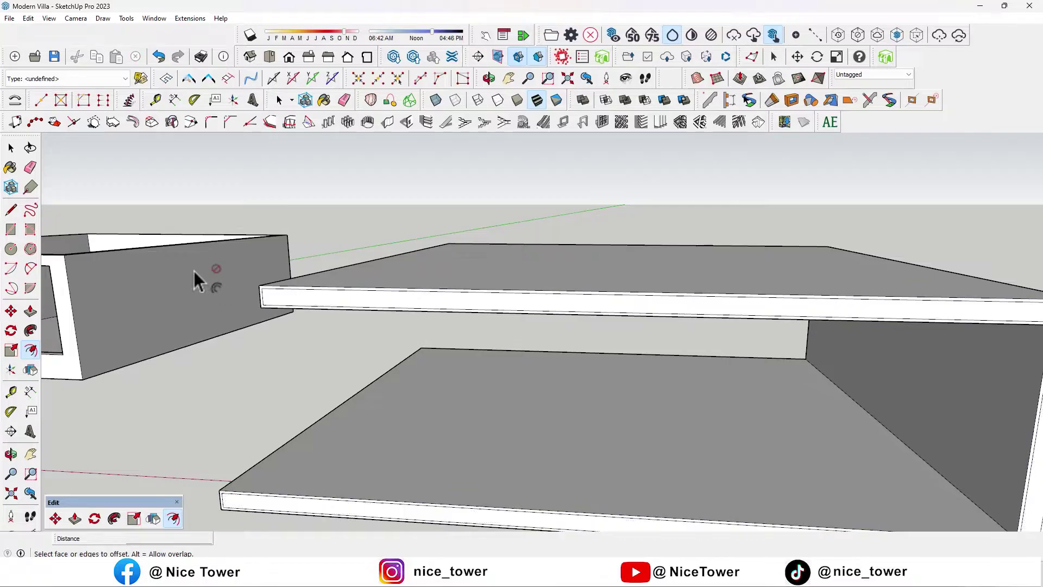
{"action": "key", "text": "p"}
{"action": "scroll", "coordinate": [225, 288], "scroll_direction": "up", "scroll_amount": 1}
{"action": "left_click", "coordinate": [280, 307]}
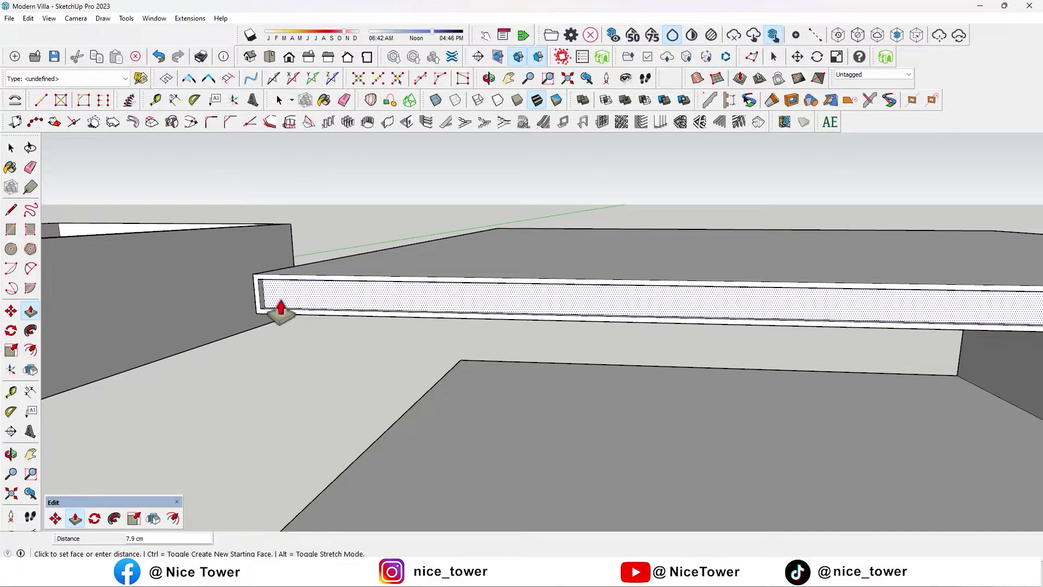
{"action": "type", "text": "8"}
{"action": "key", "text": "Return"}
{"action": "scroll", "coordinate": [344, 272], "scroll_direction": "down", "scroll_amount": 3}
{"action": "scroll", "coordinate": [391, 296], "scroll_direction": "down", "scroll_amount": 2}
Select the entire hollow shell and make it a single group
{"action": "middle_click_drag", "start_coordinate": [391, 296], "coordinate": [333, 282]}
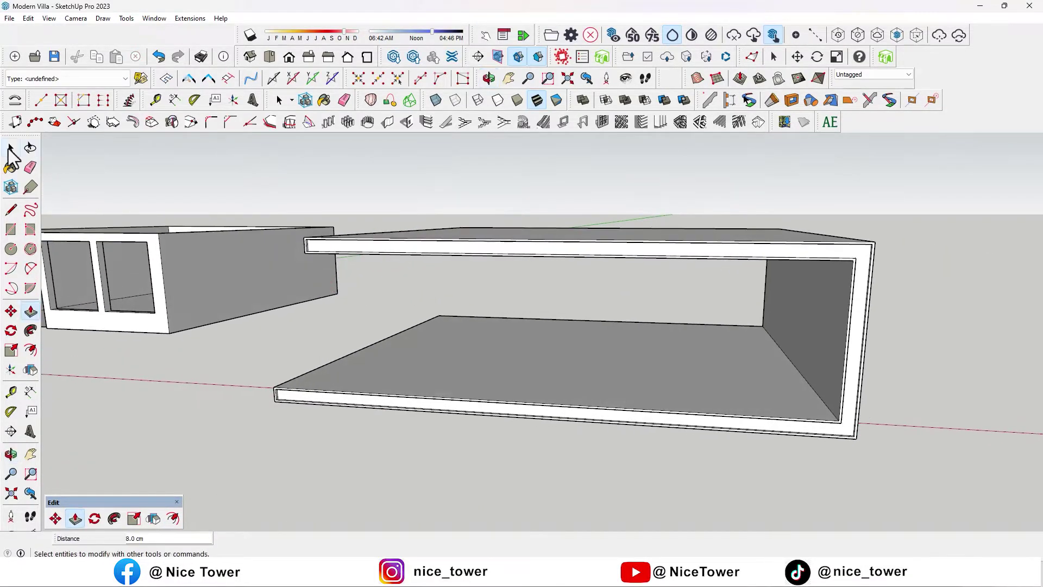
{"action": "left_click", "coordinate": [24, 158]}
{"action": "triple_click", "coordinate": [426, 365]}
{"action": "right_click", "coordinate": [426, 365]}
{"action": "left_click", "coordinate": [467, 222]}
{"action": "mouse_move", "coordinate": [467, 222]}
{"action": "middle_mouse_down"}
{"action": "mouse_move", "coordinate": [479, 265]}
{"action": "mouse_move", "coordinate": [624, 407]}
{"action": "middle_mouse_up"}
{"action": "key", "text": "space"}
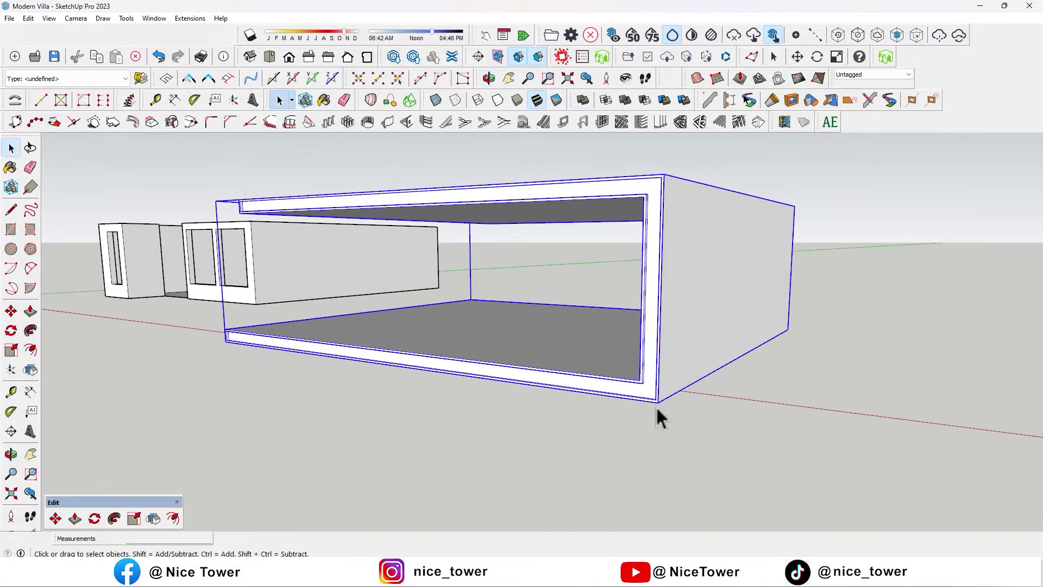
Move the grouped shell onto the ground-floor boxes as the cantilevered upper floor
{"action": "key", "text": "m"}
{"action": "left_click", "coordinate": [787, 330]}
{"action": "mouse_move", "coordinate": [316, 210]}
{"action": "middle_mouse_down"}
{"action": "mouse_move", "coordinate": [344, 261]}
{"action": "mouse_move", "coordinate": [356, 163]}
{"action": "mouse_move", "coordinate": [421, 175]}
{"action": "mouse_move", "coordinate": [391, 156]}
{"action": "mouse_move", "coordinate": [449, 275]}
{"action": "middle_mouse_up"}
{"action": "scroll", "coordinate": [449, 275], "scroll_direction": "down", "scroll_amount": 3}
{"action": "left_click", "coordinate": [495, 307]}
{"action": "mouse_move", "coordinate": [495, 307]}
{"action": "middle_mouse_down"}
{"action": "mouse_move", "coordinate": [419, 296]}
{"action": "mouse_move", "coordinate": [438, 309]}
{"action": "mouse_move", "coordinate": [424, 310]}
{"action": "mouse_move", "coordinate": [655, 308]}
{"action": "middle_mouse_up"}
{"action": "scroll", "coordinate": [654, 308], "scroll_direction": "up", "scroll_amount": 2}
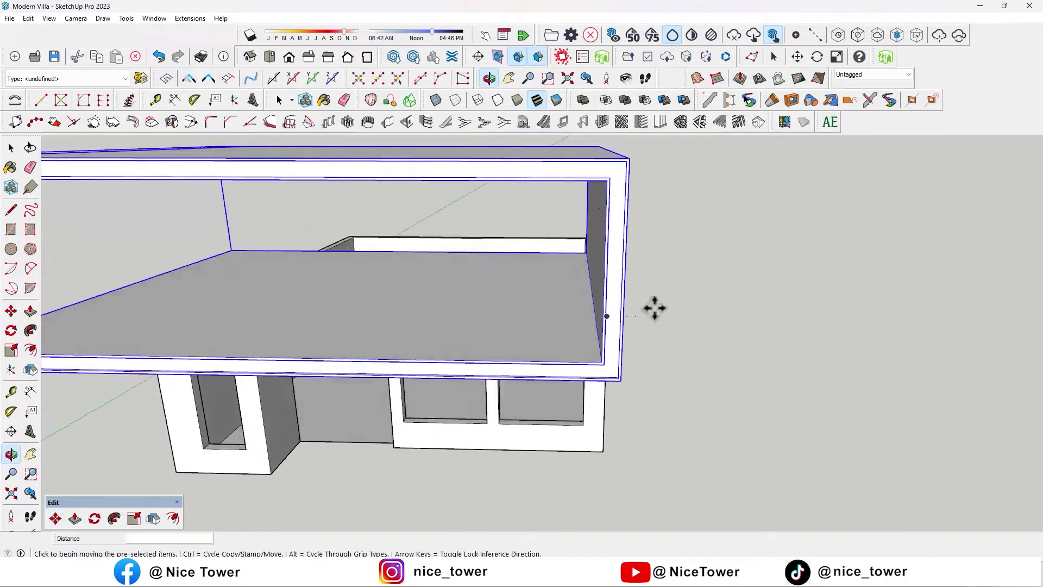
{"action": "scroll", "coordinate": [655, 308], "scroll_direction": "down", "scroll_amount": 3}
{"action": "scroll", "coordinate": [473, 275], "scroll_direction": "up", "scroll_amount": 3}
{"action": "middle_click_drag", "start_coordinate": [472, 275], "coordinate": [513, 268]}
{"action": "scroll", "coordinate": [589, 308], "scroll_direction": "up", "scroll_amount": 5}
Erase the shell's end wall edge to open that end
{"action": "key", "text": "e"}
{"action": "left_click", "coordinate": [588, 309]}
{"action": "middle_click_drag", "start_coordinate": [675, 279], "coordinate": [486, 288]}
{"action": "key", "text": "p"}
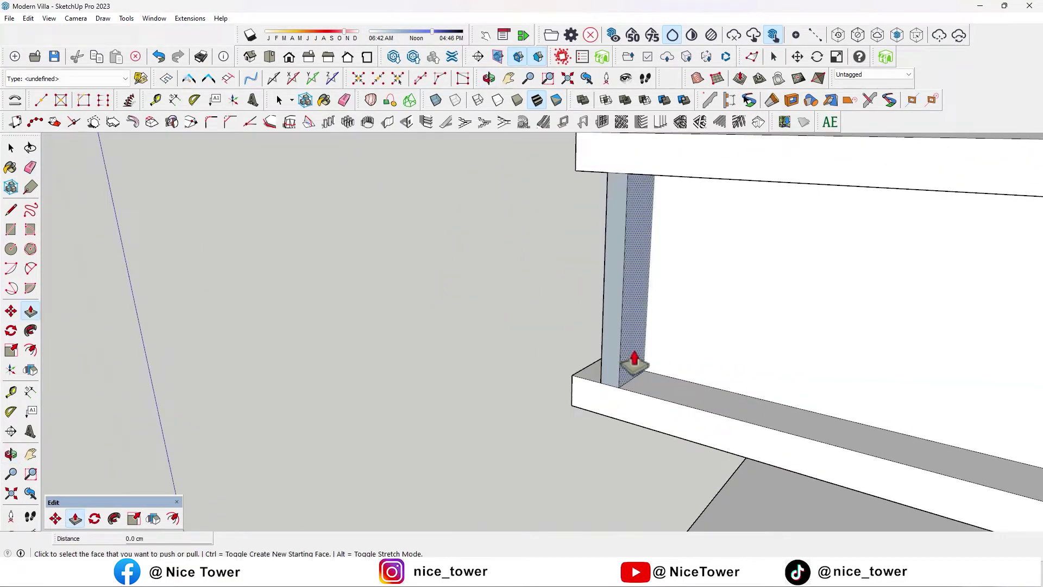
{"action": "key", "text": "e"}
{"action": "mouse_move", "coordinate": [618, 333]}
{"action": "middle_mouse_down"}
{"action": "mouse_move", "coordinate": [633, 344]}
{"action": "mouse_move", "coordinate": [546, 290]}
{"action": "middle_mouse_up"}
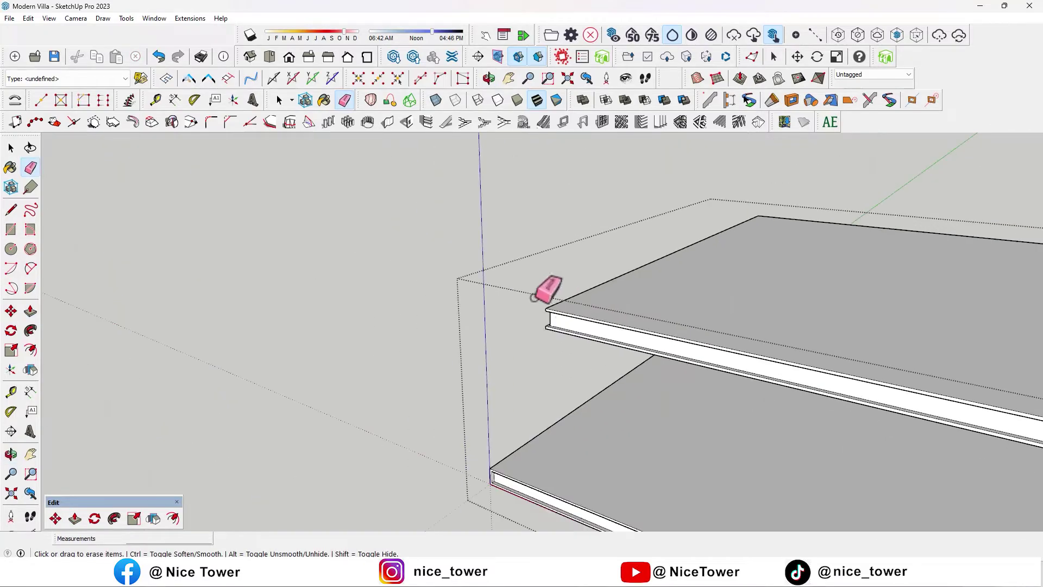
{"action": "scroll", "coordinate": [768, 333], "scroll_direction": "down", "scroll_amount": 3}
{"action": "scroll", "coordinate": [792, 309], "scroll_direction": "up", "scroll_amount": 3}
{"action": "middle_click_drag", "start_coordinate": [791, 310], "coordinate": [768, 298]}
{"action": "scroll", "coordinate": [677, 307], "scroll_direction": "up", "scroll_amount": 3}
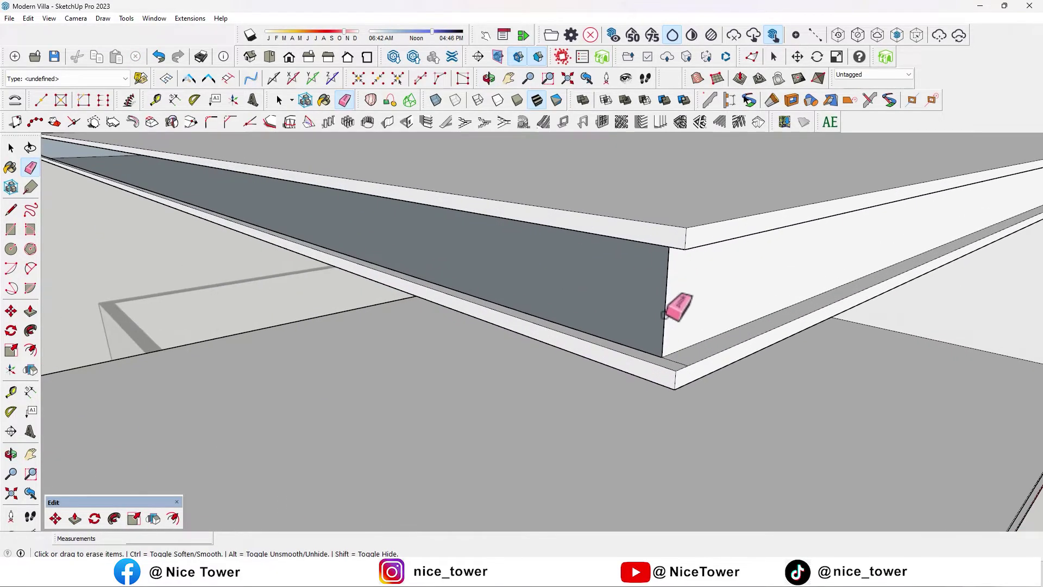
{"action": "scroll", "coordinate": [667, 315], "scroll_direction": "up", "scroll_amount": 2}
{"action": "scroll", "coordinate": [673, 367], "scroll_direction": "up", "scroll_amount": 2}
Select the whole floor slab and start a Tape Measure guide from its edge
{"action": "key", "text": "l"}
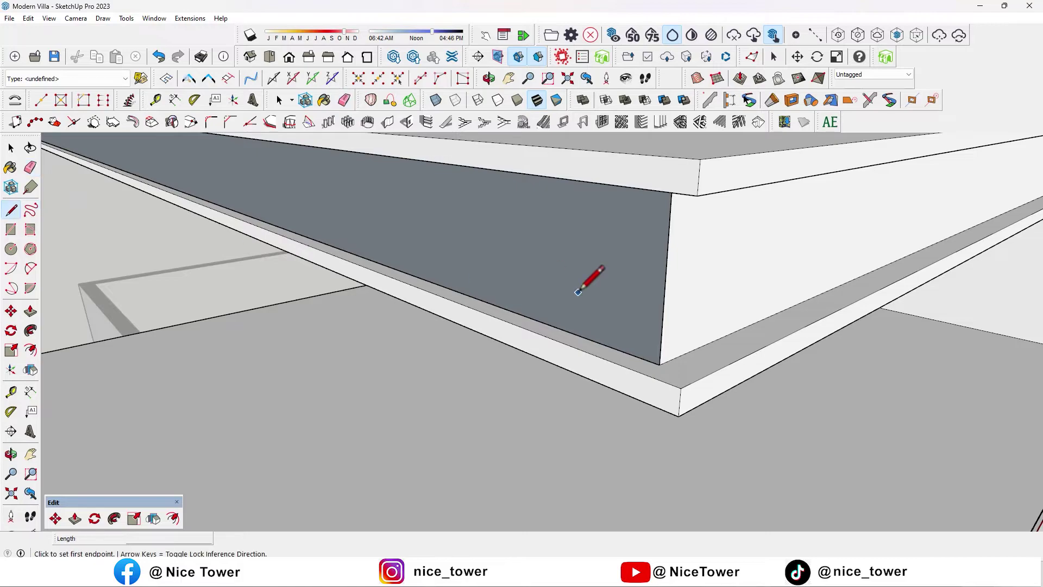
{"action": "scroll", "coordinate": [601, 344], "scroll_direction": "down", "scroll_amount": 3}
{"action": "mouse_move", "coordinate": [601, 344]}
{"action": "middle_mouse_down"}
{"action": "mouse_move", "coordinate": [652, 349]}
{"action": "mouse_move", "coordinate": [633, 415]}
{"action": "mouse_move", "coordinate": [663, 315]}
{"action": "middle_mouse_up"}
{"action": "scroll", "coordinate": [623, 449], "scroll_direction": "up", "scroll_amount": 3}
{"action": "scroll", "coordinate": [623, 449], "scroll_direction": "down", "scroll_amount": 3}
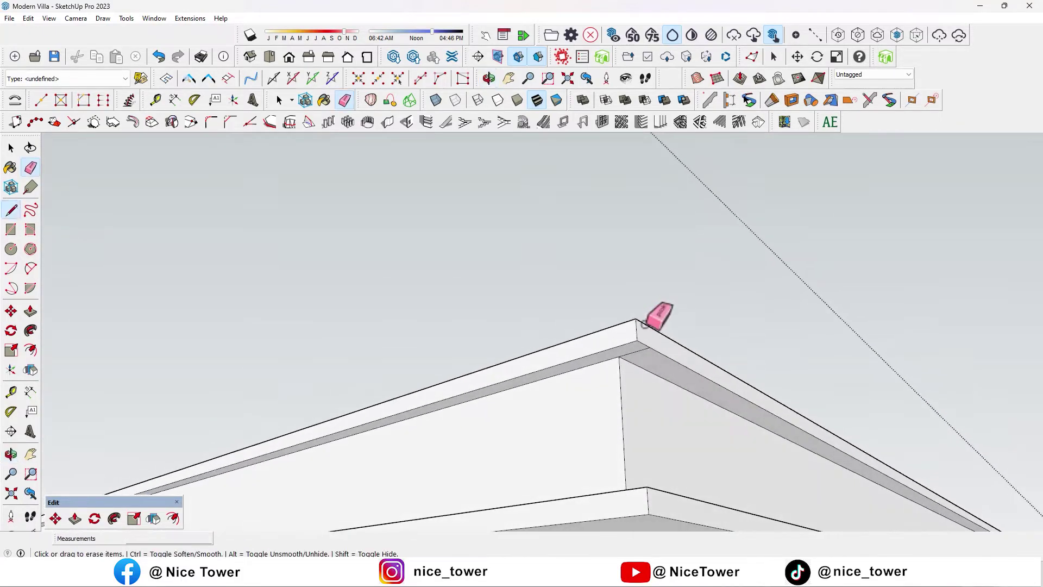
{"action": "scroll", "coordinate": [722, 402], "scroll_direction": "down", "scroll_amount": 2}
{"action": "middle_click_drag", "start_coordinate": [722, 403], "coordinate": [440, 329]}
{"action": "key", "text": "space"}
{"action": "triple_click", "coordinate": [440, 329]}
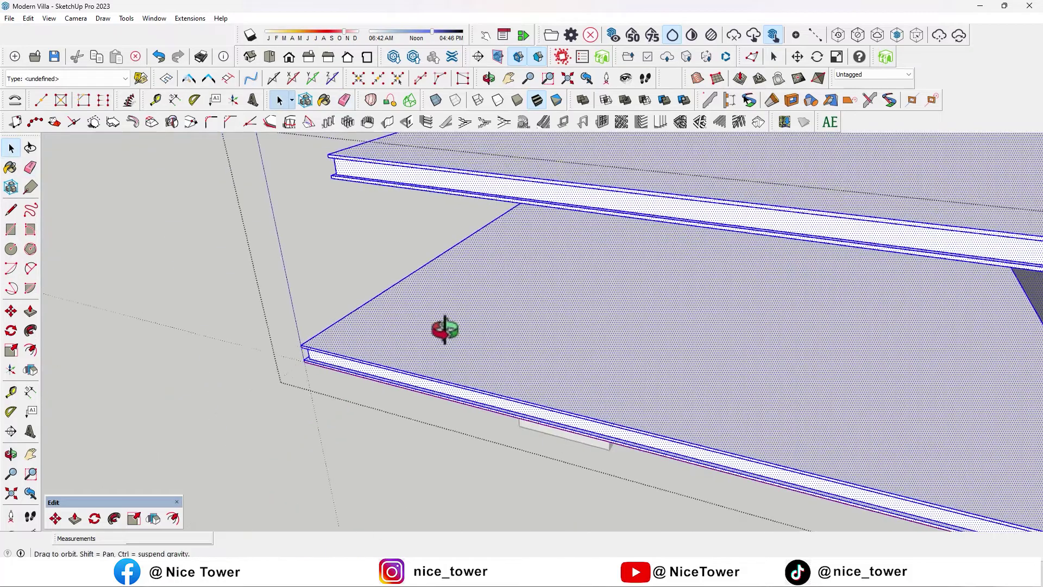
{"action": "left_click", "coordinate": [11, 391]}
{"action": "scroll", "coordinate": [353, 375], "scroll_direction": "up", "scroll_amount": 3}
{"action": "left_click", "coordinate": [371, 361]}
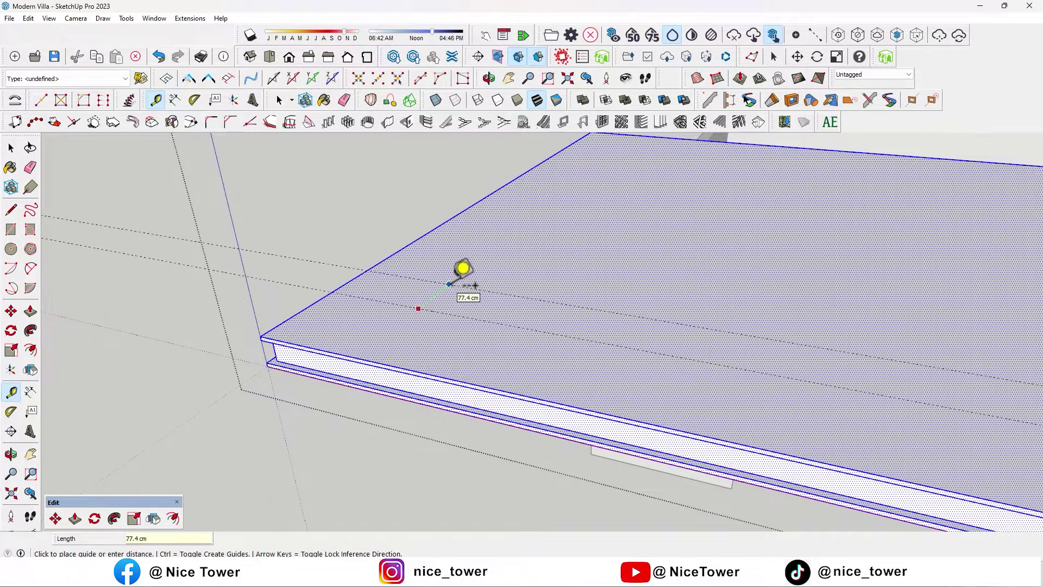
Place a guide 25 cm in from the slab edge
{"action": "key", "text": "Return"}
{"action": "scroll", "coordinate": [365, 263], "scroll_direction": "up", "scroll_amount": 1}
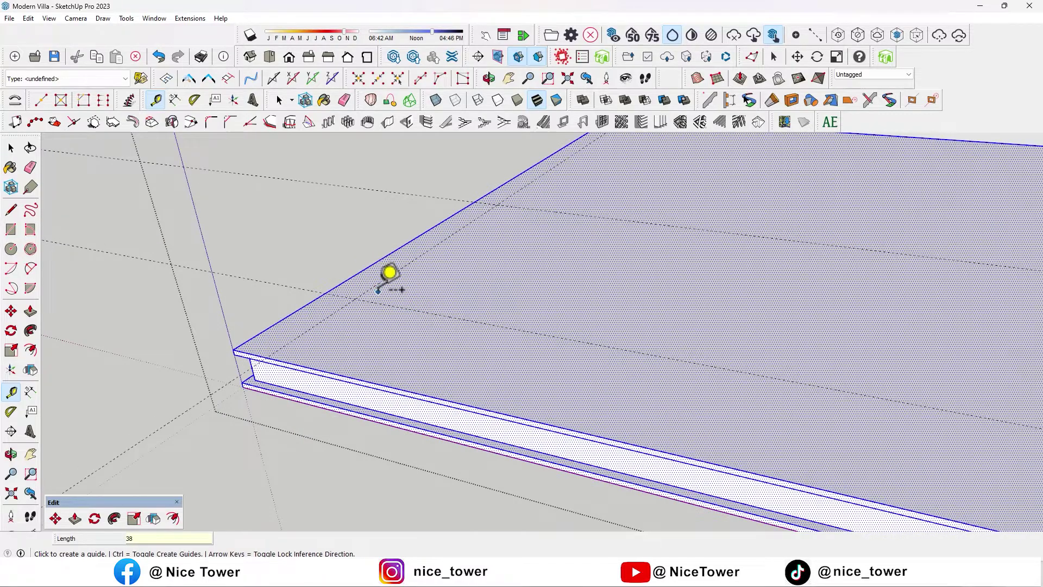
{"action": "key", "text": "Return"}
{"action": "scroll", "coordinate": [414, 310], "scroll_direction": "up", "scroll_amount": 2}
{"action": "key", "text": "space"}
Draw a rectangle from the guide intersection and push it 40 cm through the slab
{"action": "left_click", "coordinate": [11, 232]}
{"action": "left_click", "coordinate": [386, 362]}
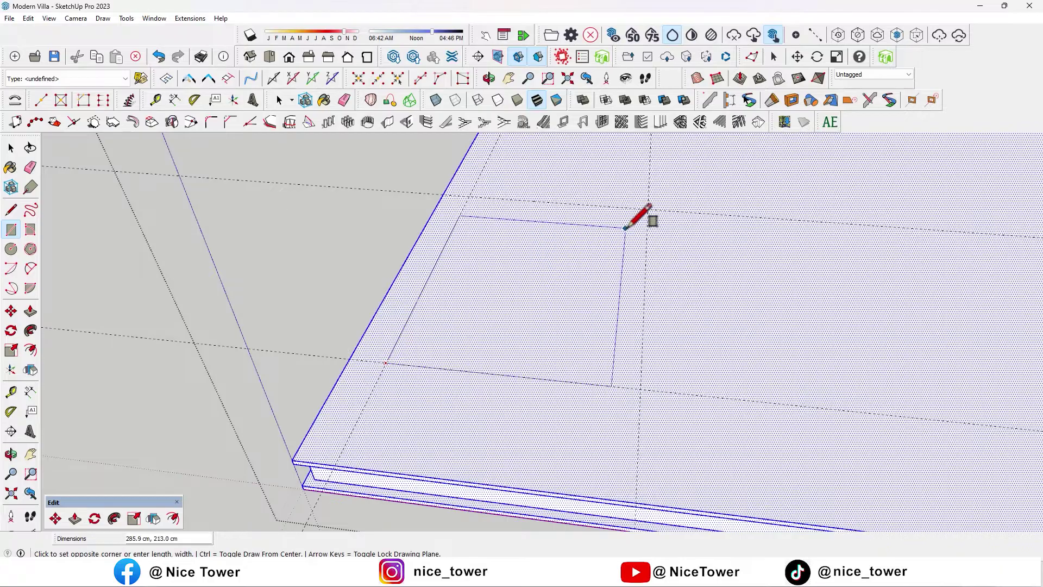
{"action": "left_click", "coordinate": [648, 209]}
{"action": "key", "text": "p"}
{"action": "scroll", "coordinate": [537, 245], "scroll_direction": "down", "scroll_amount": 3}
{"action": "left_click", "coordinate": [525, 256]}
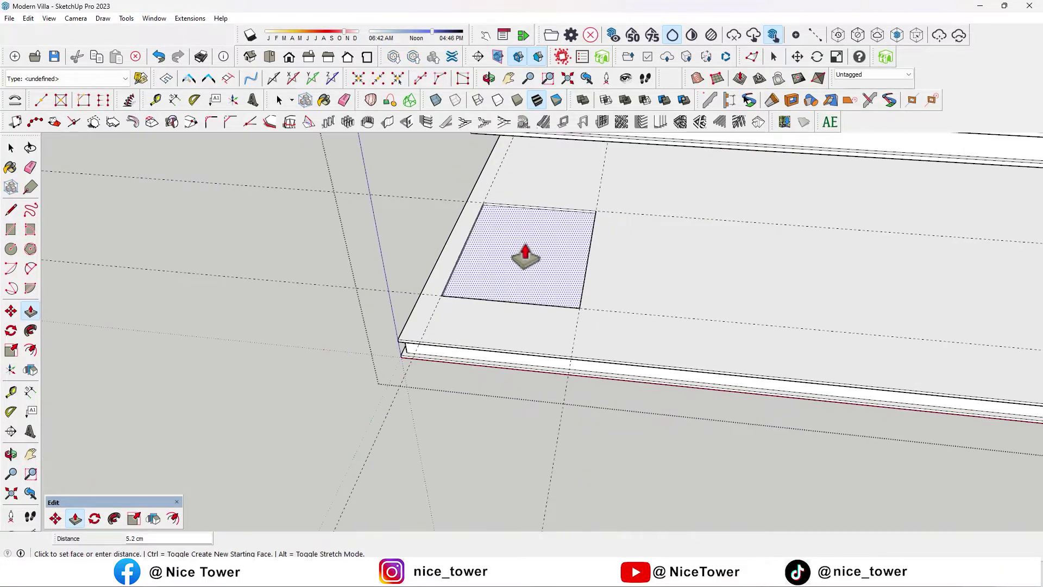
{"action": "mouse_move", "coordinate": [526, 255]}
{"action": "middle_mouse_down"}
{"action": "mouse_move", "coordinate": [457, 180]}
{"action": "mouse_move", "coordinate": [578, 144]}
{"action": "mouse_move", "coordinate": [517, 259]}
{"action": "middle_mouse_up"}
{"action": "key", "text": "Return"}
Inspect the new opening from a steeper angle and select the slab's top face
{"action": "key", "text": "e"}
{"action": "mouse_move", "coordinate": [321, 303]}
{"action": "middle_mouse_down"}
{"action": "mouse_move", "coordinate": [524, 391]}
{"action": "mouse_move", "coordinate": [354, 310]}
{"action": "middle_mouse_up"}
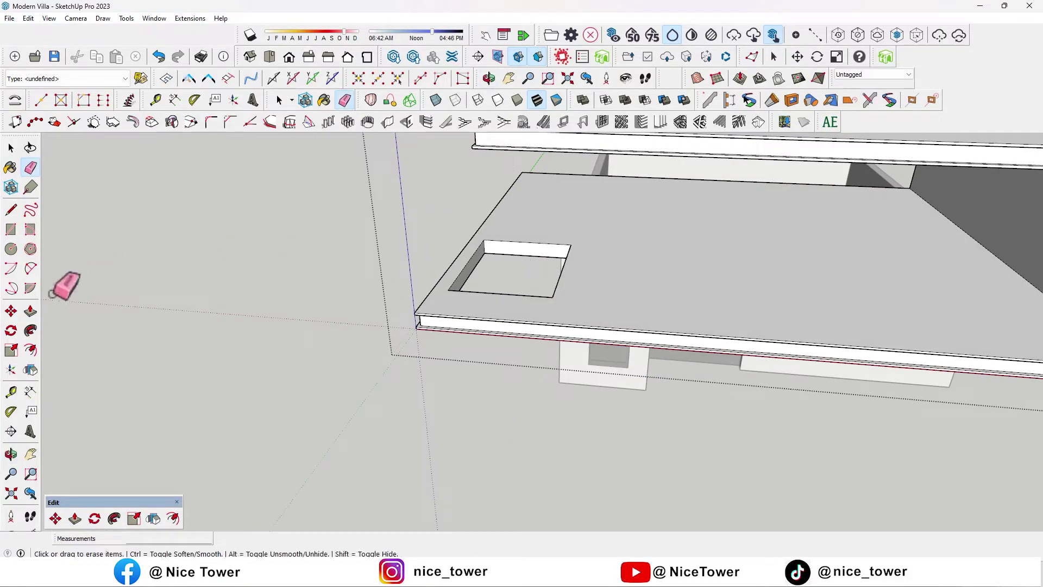
{"action": "middle_click_drag", "start_coordinate": [478, 233], "coordinate": [523, 206]}
{"action": "key", "text": "space"}
{"action": "left_click", "coordinate": [518, 213]}
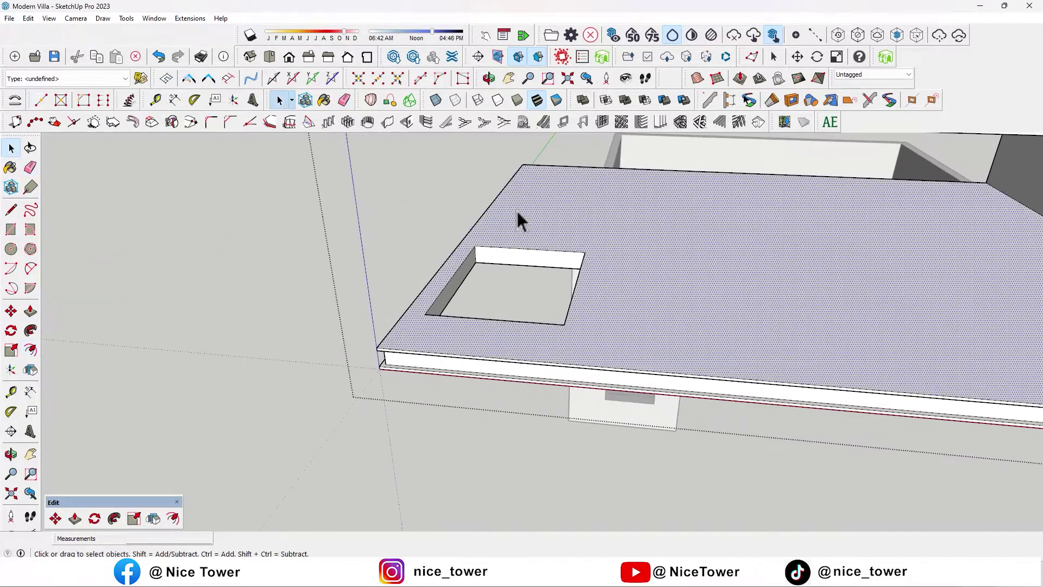
Delete the selected rectangular face and select the roof slab's underside
{"action": "left_click", "coordinate": [30, 350]}
{"action": "middle_click_drag", "start_coordinate": [478, 256], "coordinate": [465, 345]}
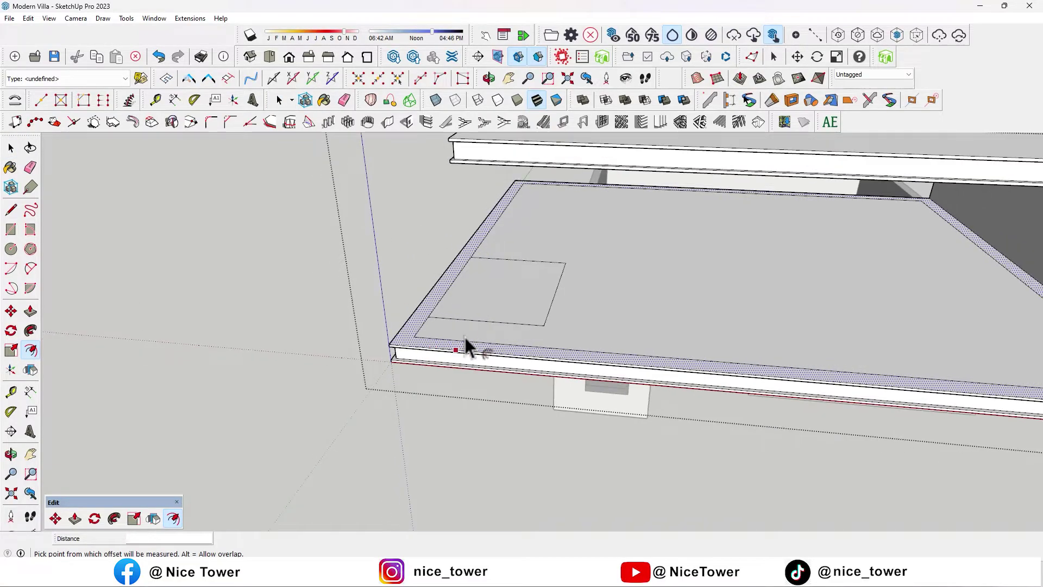
{"action": "key", "text": "space"}
{"action": "key", "text": "Delete"}
{"action": "middle_click_drag", "start_coordinate": [488, 299], "coordinate": [531, 256]}
{"action": "mouse_move", "coordinate": [476, 351]}
{"action": "middle_mouse_down"}
{"action": "mouse_move", "coordinate": [604, 187]}
{"action": "mouse_move", "coordinate": [500, 258]}
{"action": "middle_mouse_up"}
{"action": "scroll", "coordinate": [604, 186], "scroll_direction": "up", "scroll_amount": 5}
{"action": "left_click", "coordinate": [500, 258]}
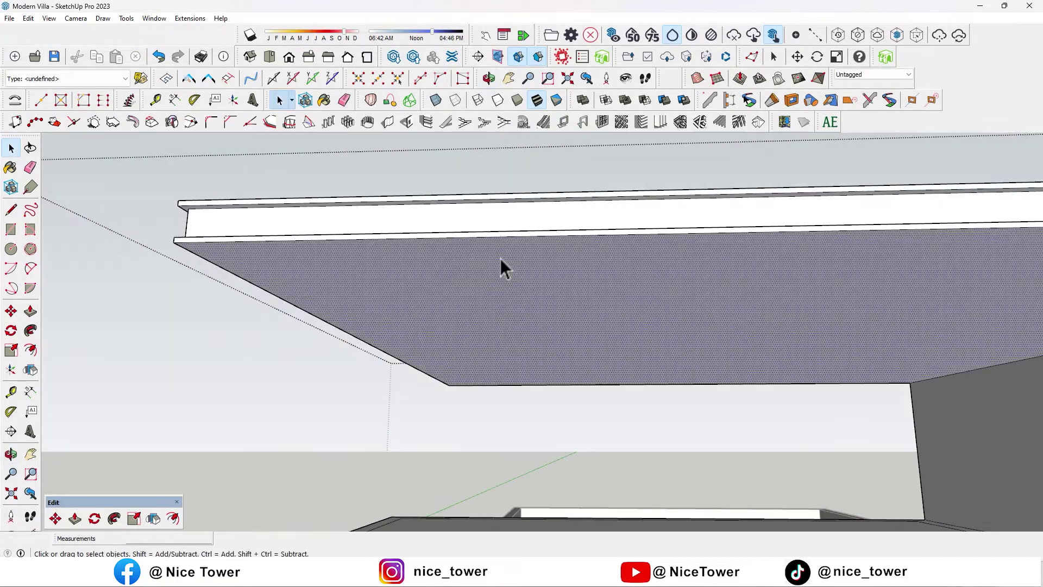
Offset an inset outline onto the roof slab's underside
{"action": "left_click", "coordinate": [30, 350]}
{"action": "left_click", "coordinate": [287, 239]}
{"action": "left_click", "coordinate": [309, 257]}
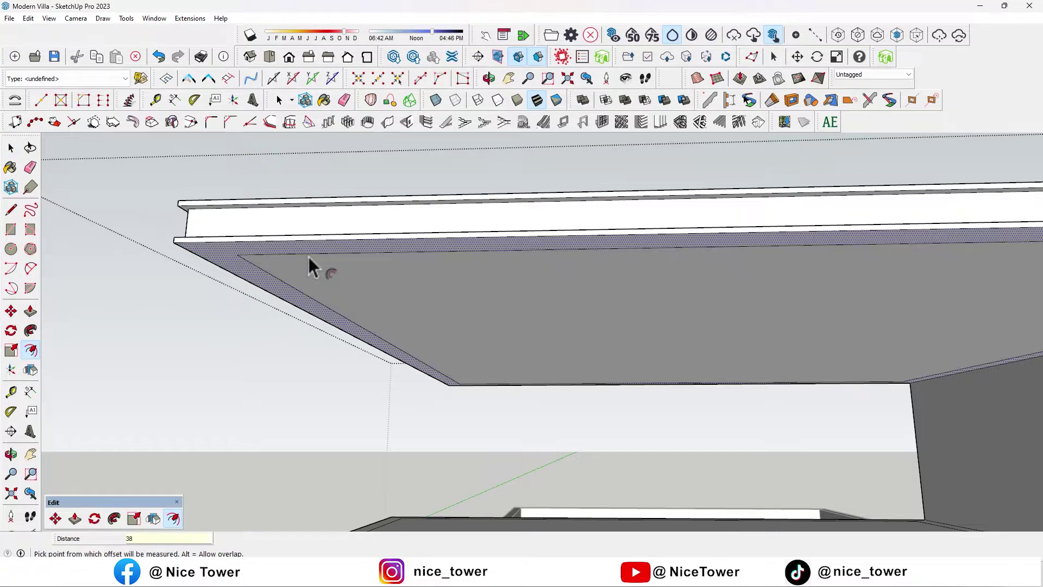
{"action": "middle_click_drag", "start_coordinate": [308, 257], "coordinate": [326, 280]}
{"action": "scroll", "coordinate": [326, 279], "scroll_direction": "down", "scroll_amount": 5}
{"action": "mouse_move", "coordinate": [426, 317]}
{"action": "middle_mouse_down"}
{"action": "mouse_move", "coordinate": [350, 404]}
{"action": "mouse_move", "coordinate": [382, 229]}
{"action": "middle_mouse_up"}
{"action": "scroll", "coordinate": [380, 272], "scroll_direction": "up", "scroll_amount": 3}
{"action": "middle_click_drag", "start_coordinate": [372, 322], "coordinate": [433, 351]}
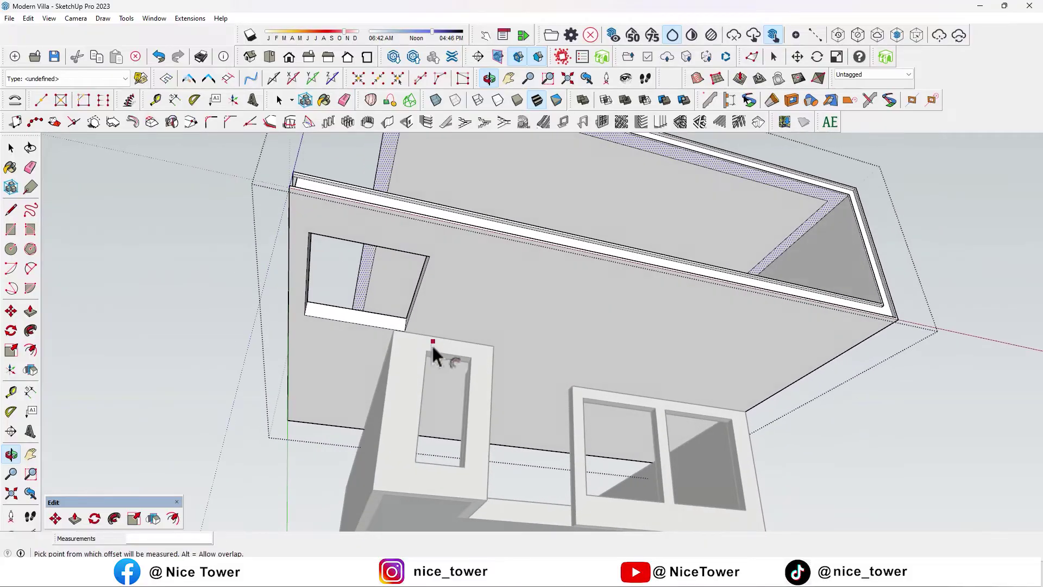
Draw a rectangle from the upper floor's wall corner to the beam edge
{"action": "left_click", "coordinate": [12, 232]}
{"action": "scroll", "coordinate": [291, 418], "scroll_direction": "up", "scroll_amount": 3}
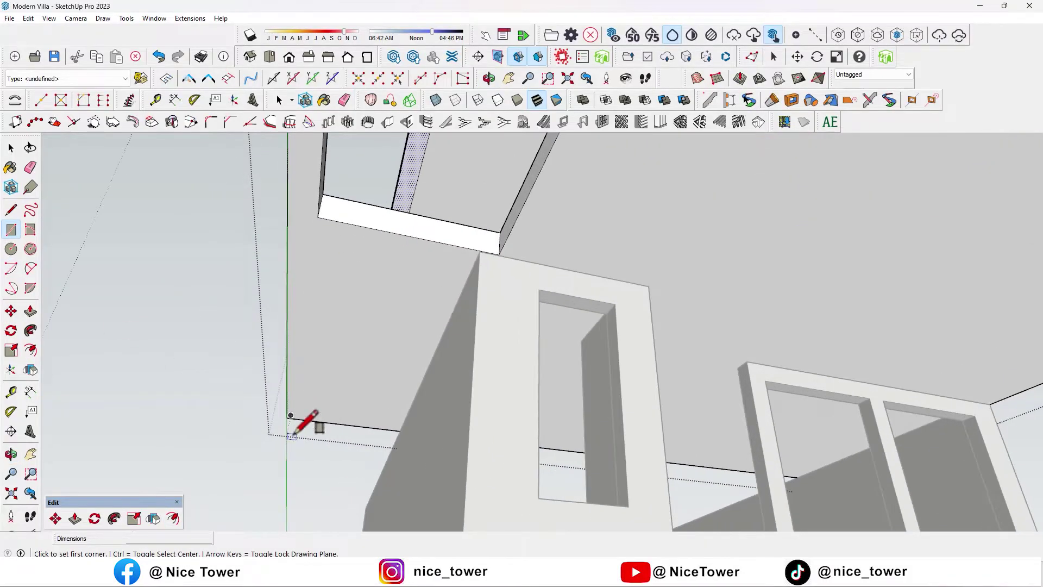
{"action": "scroll", "coordinate": [293, 417], "scroll_direction": "up", "scroll_amount": 3}
{"action": "scroll", "coordinate": [296, 414], "scroll_direction": "up", "scroll_amount": 2}
{"action": "left_click", "coordinate": [286, 412]}
{"action": "scroll", "coordinate": [250, 478], "scroll_direction": "down", "scroll_amount": 2}
{"action": "scroll", "coordinate": [326, 402], "scroll_direction": "down", "scroll_amount": 3}
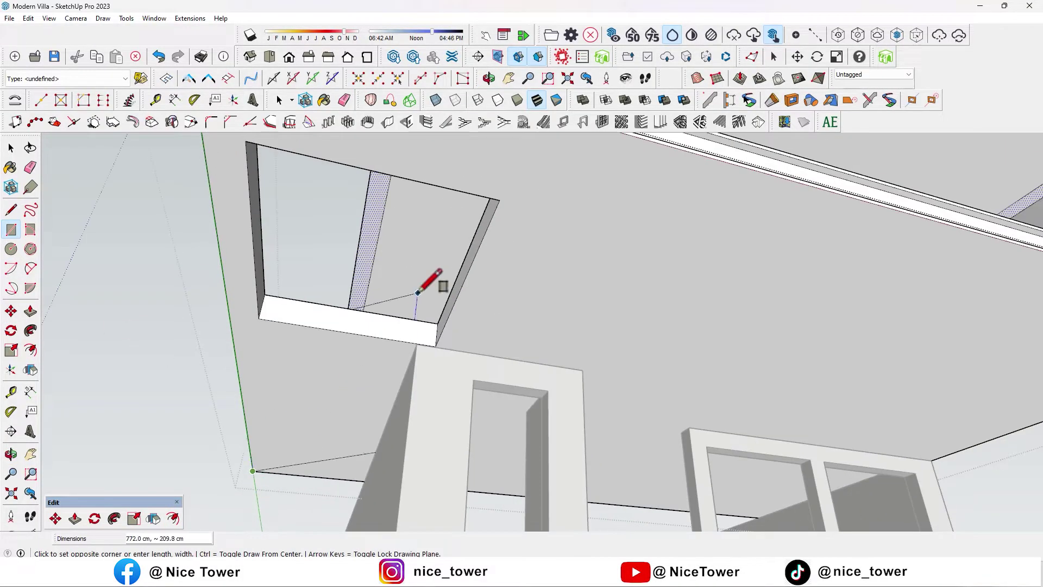
{"action": "scroll", "coordinate": [429, 296], "scroll_direction": "down", "scroll_amount": 2}
{"action": "scroll", "coordinate": [449, 273], "scroll_direction": "up", "scroll_amount": 1}
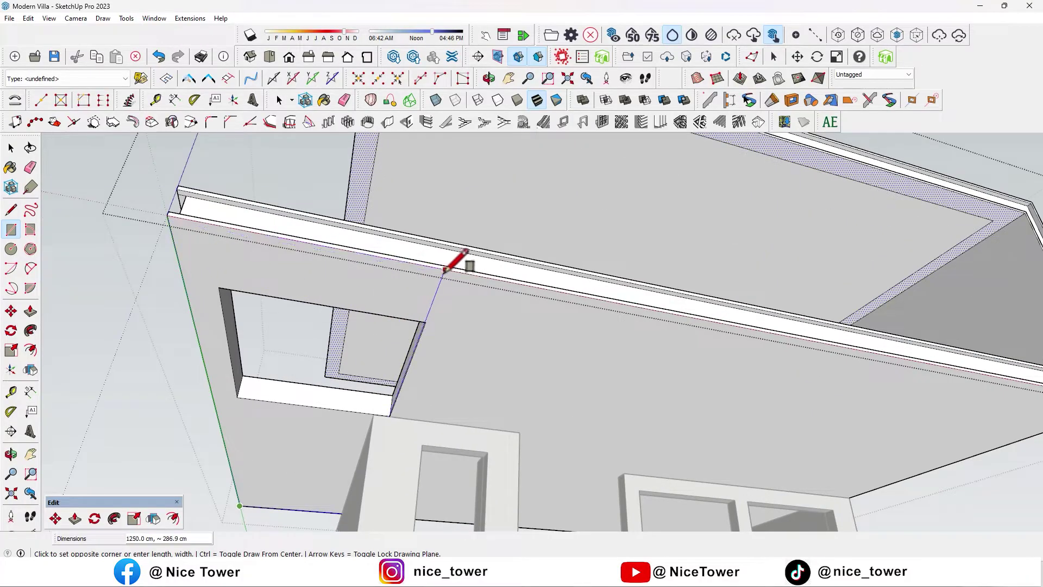
{"action": "left_click", "coordinate": [444, 278]}
{"action": "scroll", "coordinate": [445, 278], "scroll_direction": "down", "scroll_amount": 3}
{"action": "scroll", "coordinate": [326, 340], "scroll_direction": "down", "scroll_amount": 3}
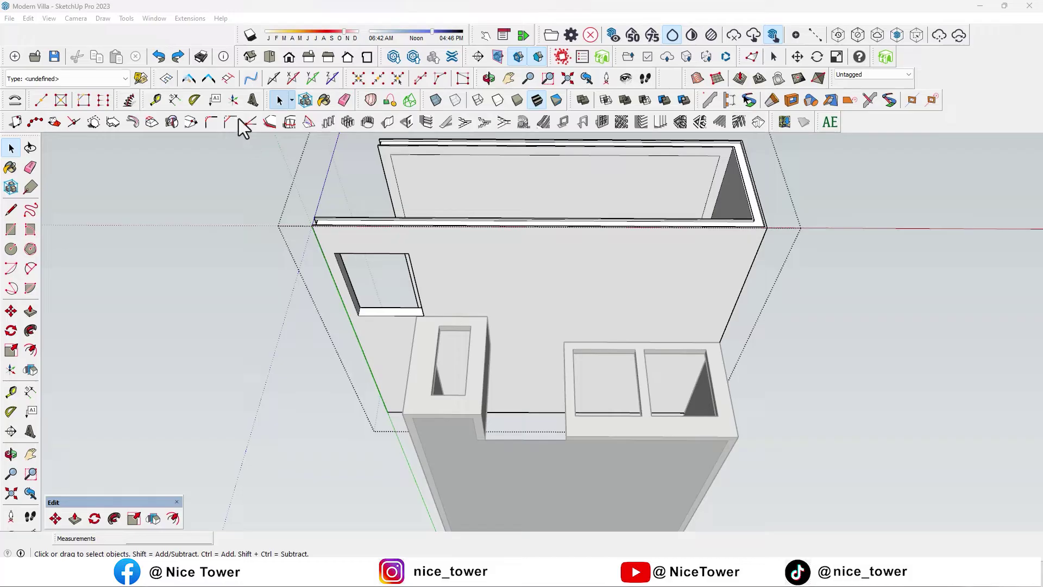
Select the large face and place a 38 cm guide in from the box edge
{"action": "left_click", "coordinate": [359, 338]}
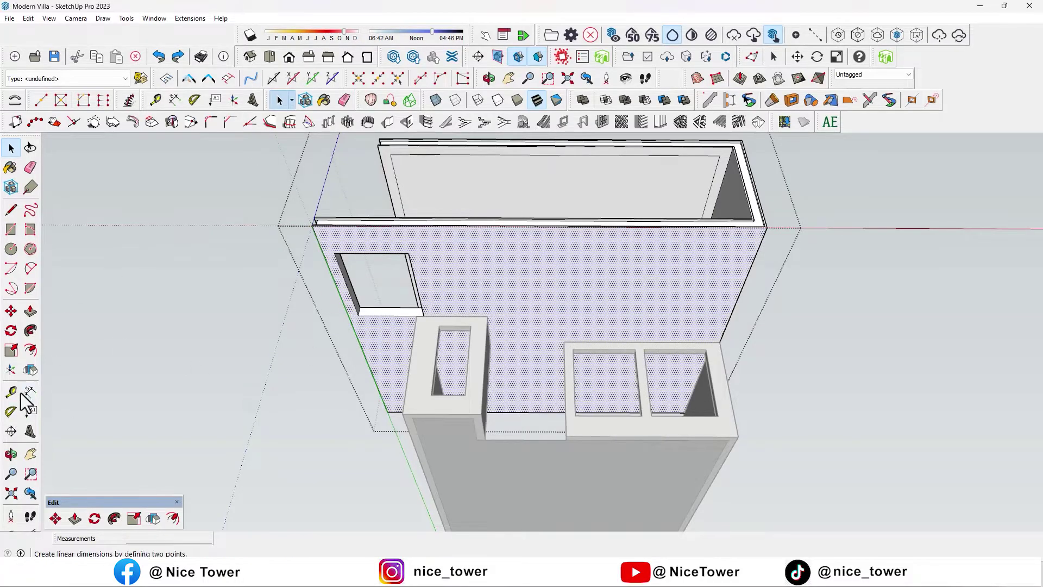
{"action": "scroll", "coordinate": [429, 231], "scroll_direction": "up", "scroll_amount": 5}
{"action": "left_click", "coordinate": [11, 391]}
{"action": "left_click", "coordinate": [411, 314]}
{"action": "type", "text": "38"}
{"action": "key", "text": "Return"}
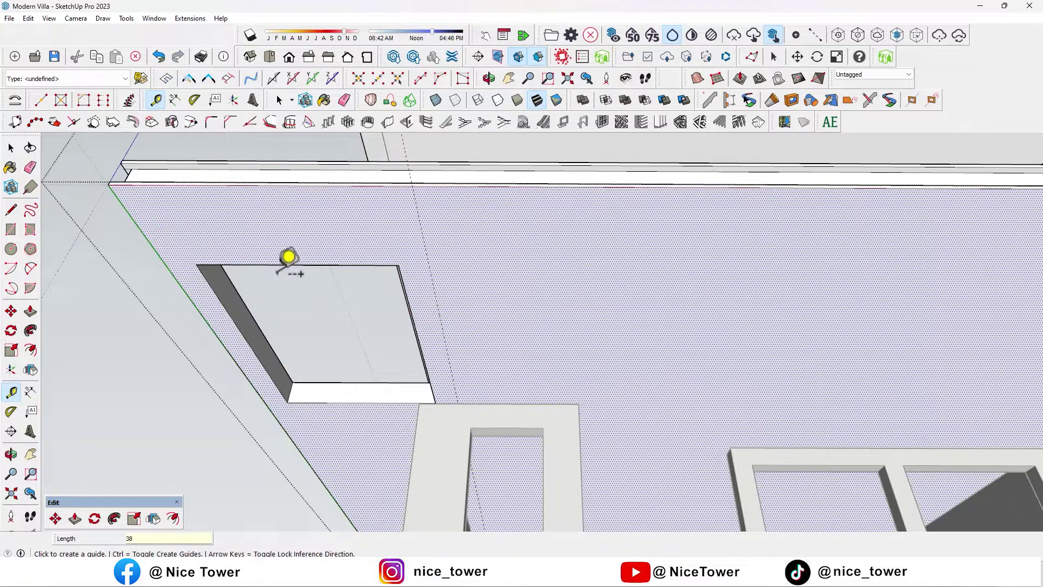
{"action": "middle_click_drag", "start_coordinate": [419, 174], "coordinate": [395, 293]}
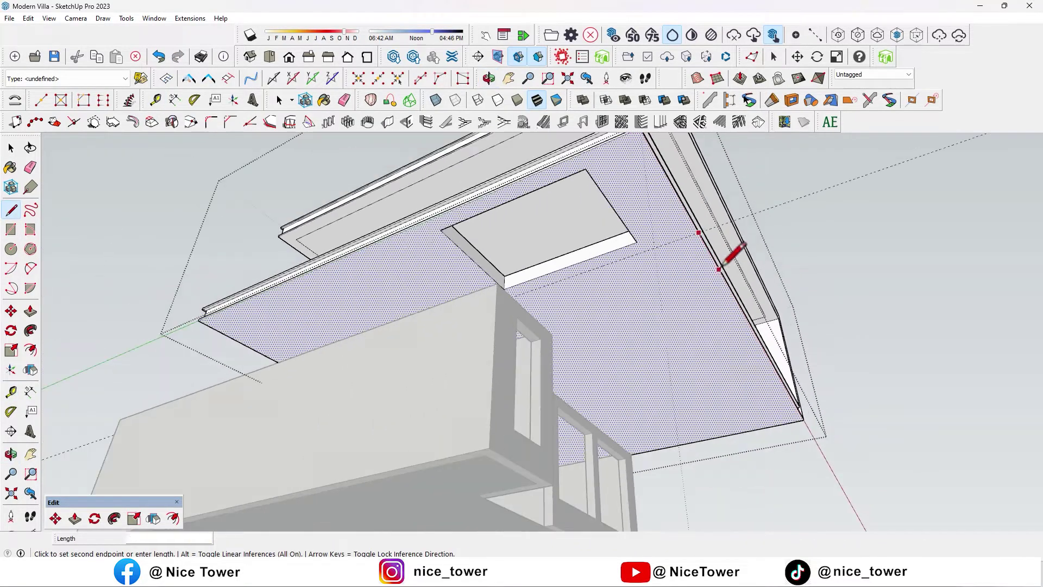
Offset an inset outline inside the selected slab face
{"action": "key", "text": "l"}
{"action": "scroll", "coordinate": [419, 437], "scroll_direction": "up", "scroll_amount": 3}
{"action": "scroll", "coordinate": [442, 428], "scroll_direction": "up", "scroll_amount": 2}
{"action": "scroll", "coordinate": [473, 443], "scroll_direction": "down", "scroll_amount": 3}
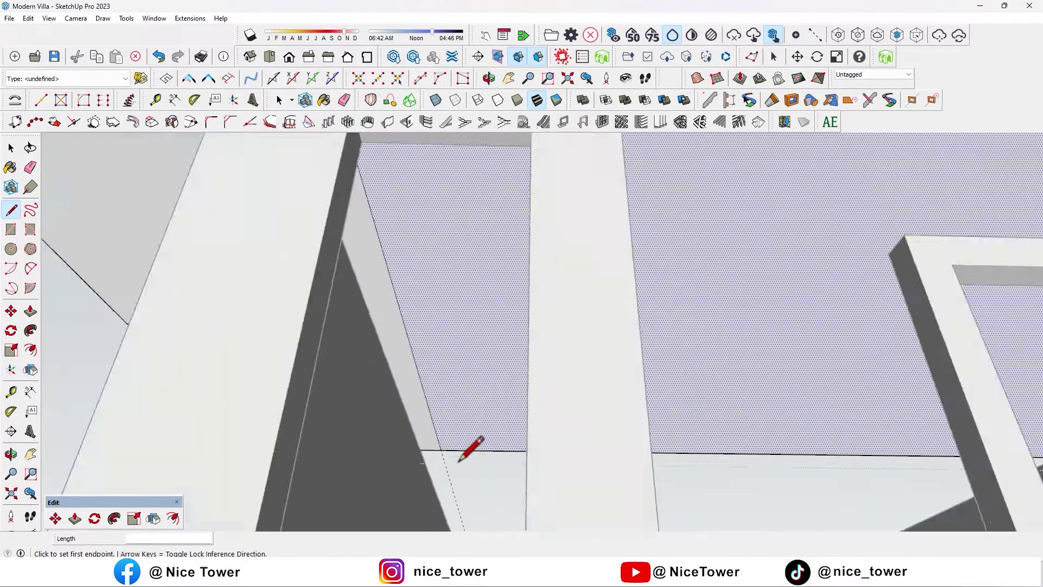
{"action": "scroll", "coordinate": [429, 419], "scroll_direction": "down", "scroll_amount": 2}
{"action": "left_click", "coordinate": [30, 350]}
{"action": "double_click", "coordinate": [424, 197]}
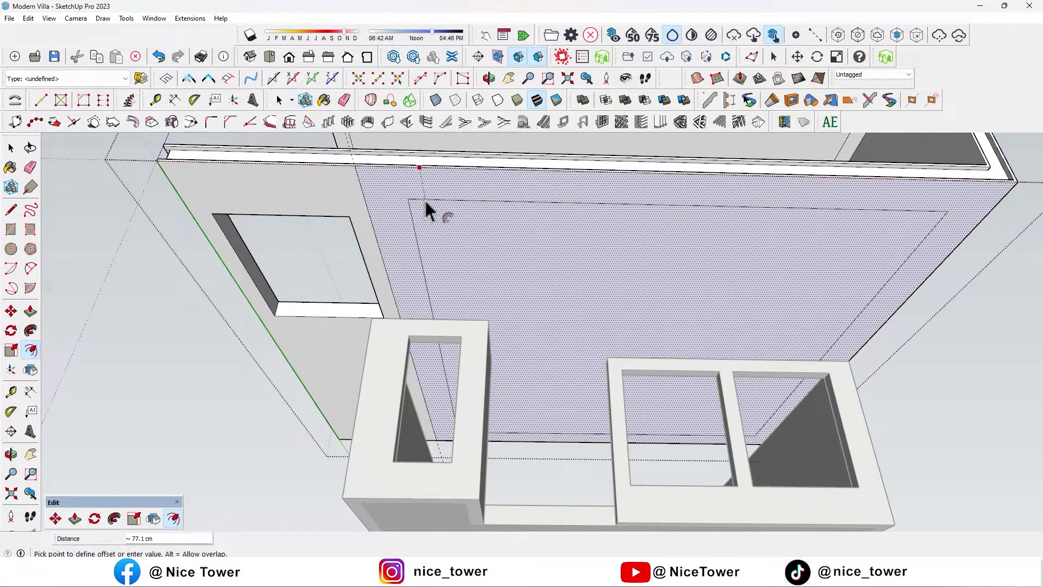
{"action": "mouse_move", "coordinate": [425, 198]}
{"action": "middle_mouse_down"}
{"action": "mouse_move", "coordinate": [443, 205]}
{"action": "mouse_move", "coordinate": [457, 256]}
{"action": "middle_mouse_up"}
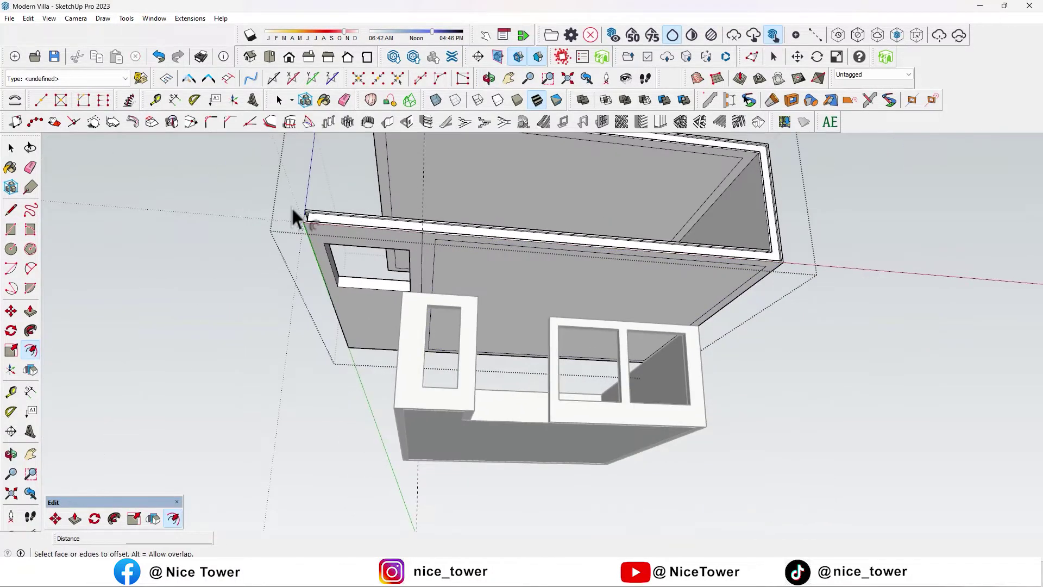
{"action": "key", "text": "space"}
Orbit beneath the box and select the slab group
{"action": "middle_click_drag", "start_coordinate": [425, 185], "coordinate": [551, 240]}
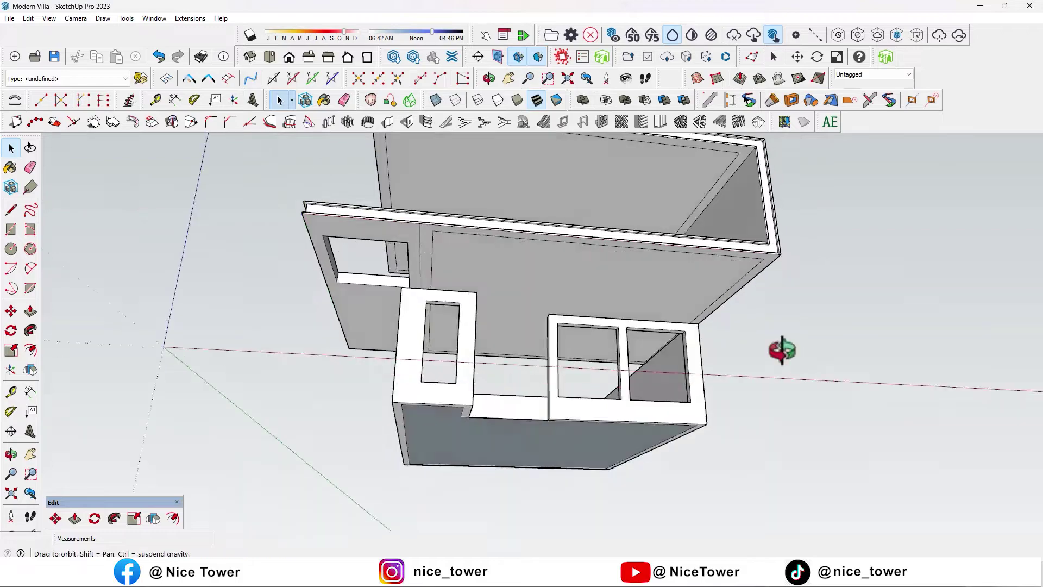
{"action": "left_click", "coordinate": [11, 311]}
{"action": "scroll", "coordinate": [392, 252], "scroll_direction": "up", "scroll_amount": 5}
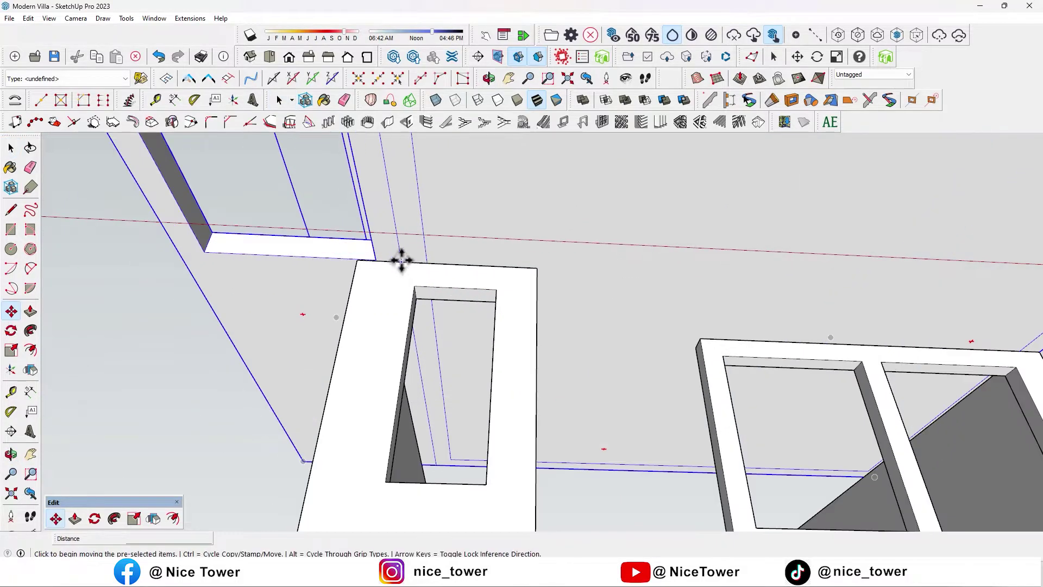
{"action": "scroll", "coordinate": [442, 262], "scroll_direction": "down", "scroll_amount": 2}
{"action": "scroll", "coordinate": [393, 342], "scroll_direction": "down", "scroll_amount": 3}
{"action": "mouse_move", "coordinate": [414, 226]}
{"action": "middle_mouse_down"}
{"action": "mouse_move", "coordinate": [473, 373]}
{"action": "mouse_move", "coordinate": [384, 310]}
{"action": "mouse_move", "coordinate": [363, 330]}
{"action": "mouse_move", "coordinate": [465, 449]}
{"action": "mouse_move", "coordinate": [467, 413]}
{"action": "middle_mouse_up"}
{"action": "key", "text": "space"}
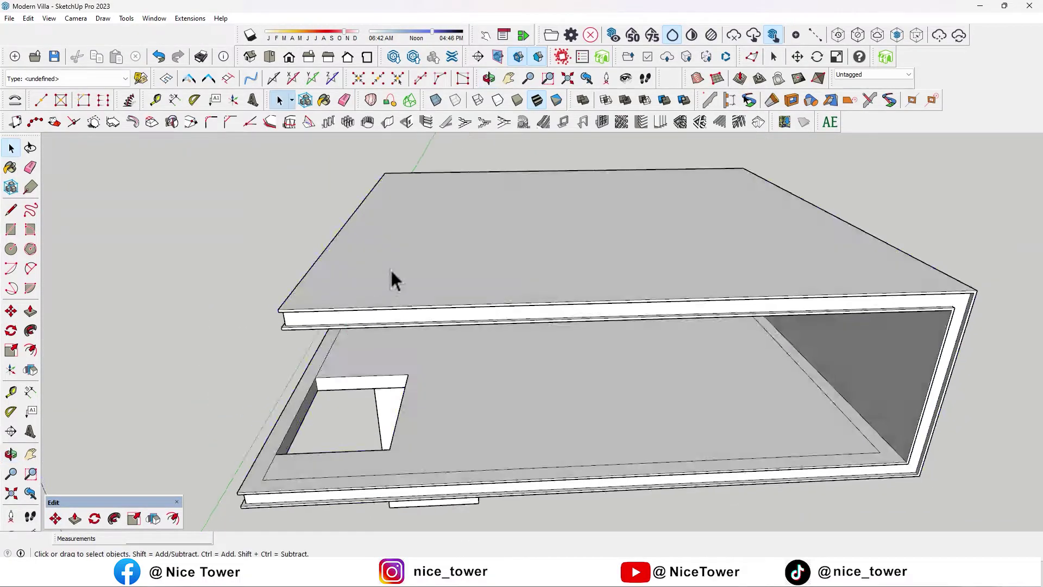
{"action": "left_click", "coordinate": [390, 269]}
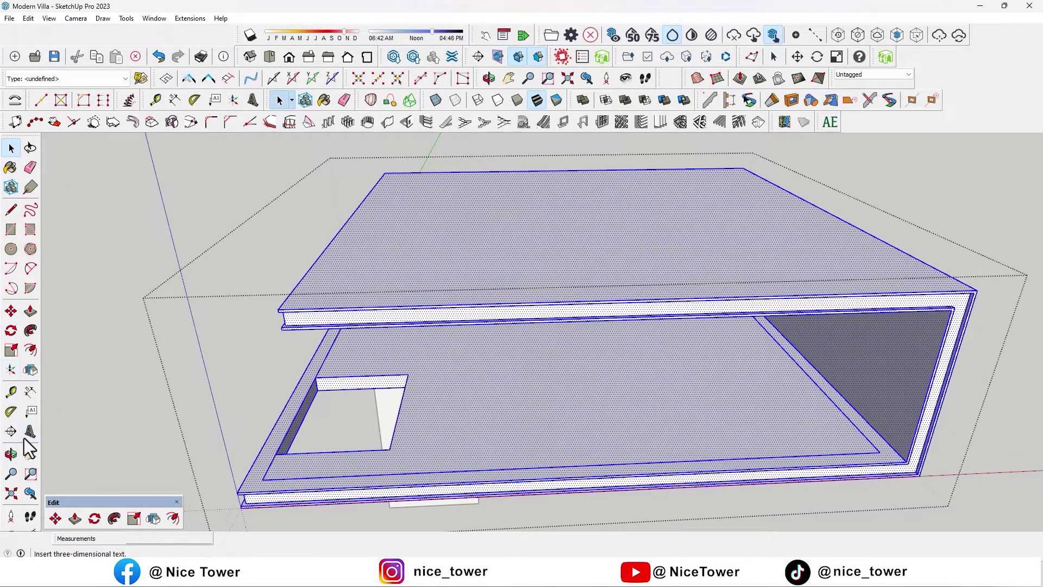
Paint the selected slabs with the Colors-Named 0135_DarkGray material
{"action": "left_click", "coordinate": [10, 167]}
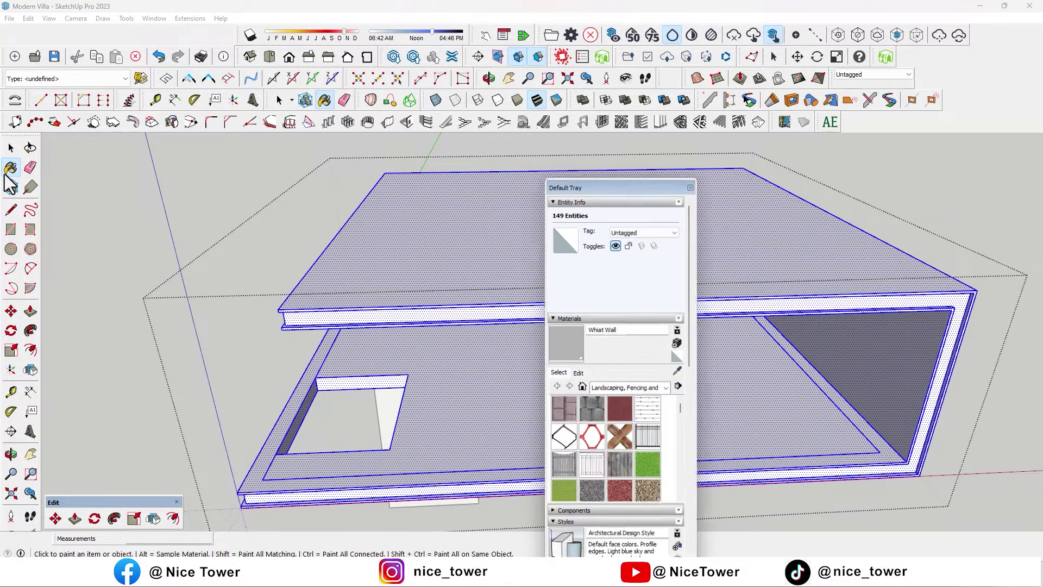
{"action": "left_click", "coordinate": [577, 372]}
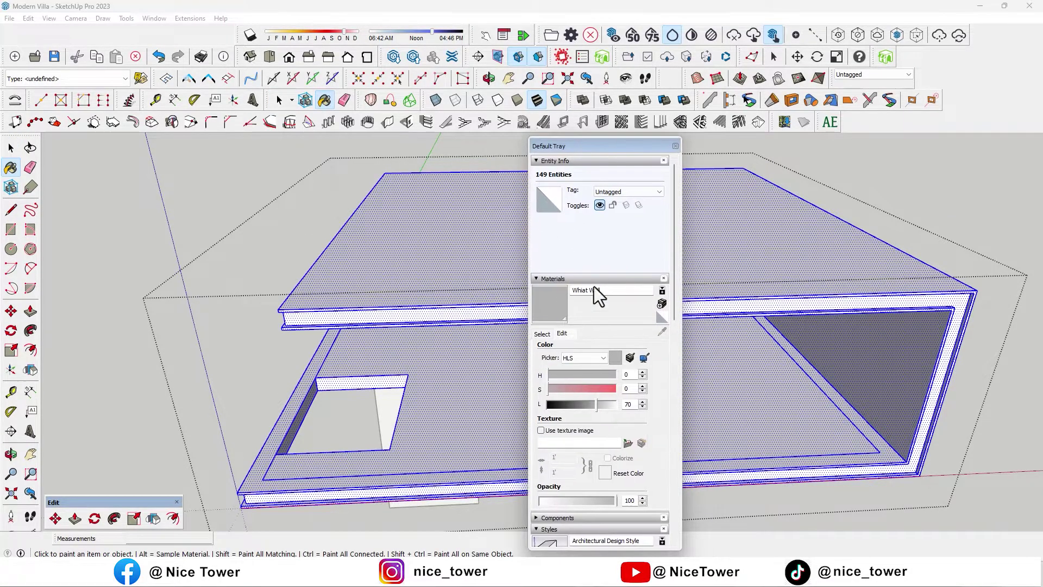
{"action": "left_click", "coordinate": [546, 334]}
{"action": "left_click", "coordinate": [594, 350]}
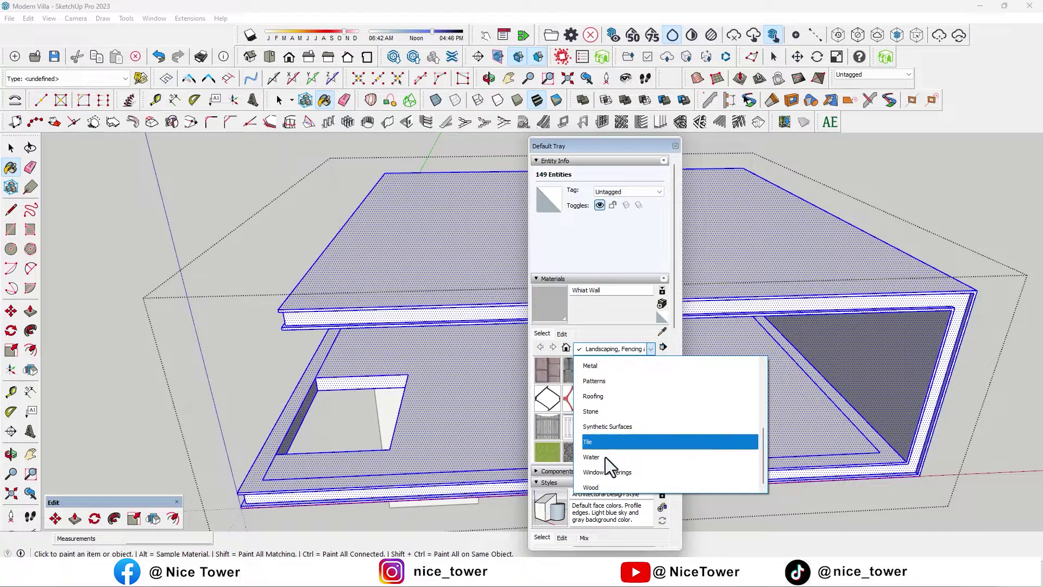
{"action": "scroll", "coordinate": [611, 455], "scroll_direction": "up", "scroll_amount": 2}
{"action": "left_click", "coordinate": [611, 451]}
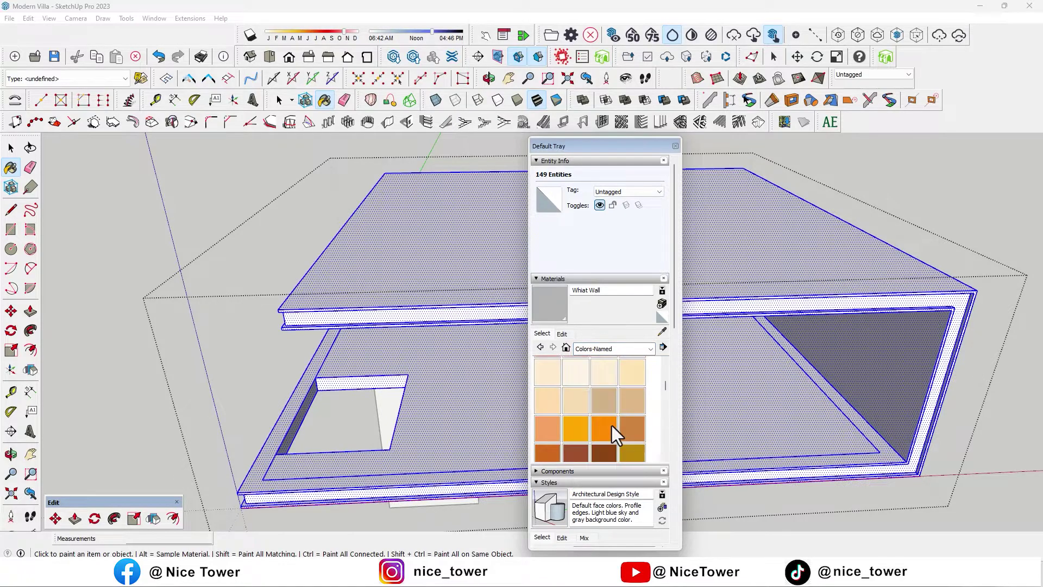
{"action": "scroll", "coordinate": [612, 425], "scroll_direction": "down", "scroll_amount": 3}
{"action": "scroll", "coordinate": [611, 422], "scroll_direction": "down", "scroll_amount": 3}
{"action": "scroll", "coordinate": [610, 423], "scroll_direction": "down", "scroll_amount": 3}
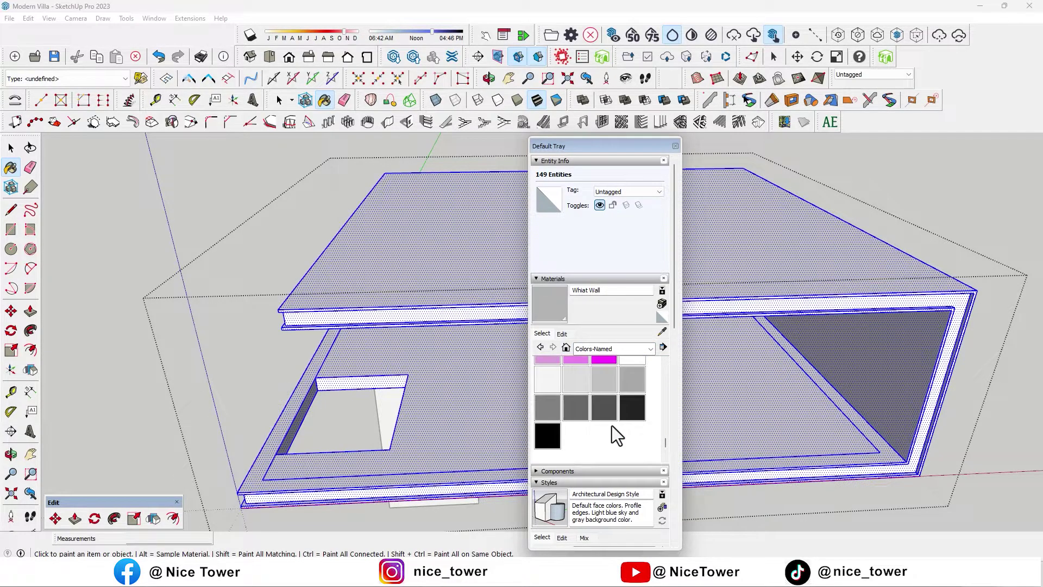
{"action": "left_click", "coordinate": [603, 410]}
{"action": "left_click", "coordinate": [470, 265]}
{"action": "middle_click_drag", "start_coordinate": [469, 265], "coordinate": [492, 258]}
{"action": "mouse_move", "coordinate": [290, 201]}
{"action": "middle_mouse_down"}
{"action": "mouse_move", "coordinate": [275, 233]}
{"action": "mouse_move", "coordinate": [361, 293]}
{"action": "mouse_move", "coordinate": [270, 330]}
{"action": "middle_mouse_up"}
Paint the slab edges 0129_WhiteSmoke
{"action": "key", "text": "space"}
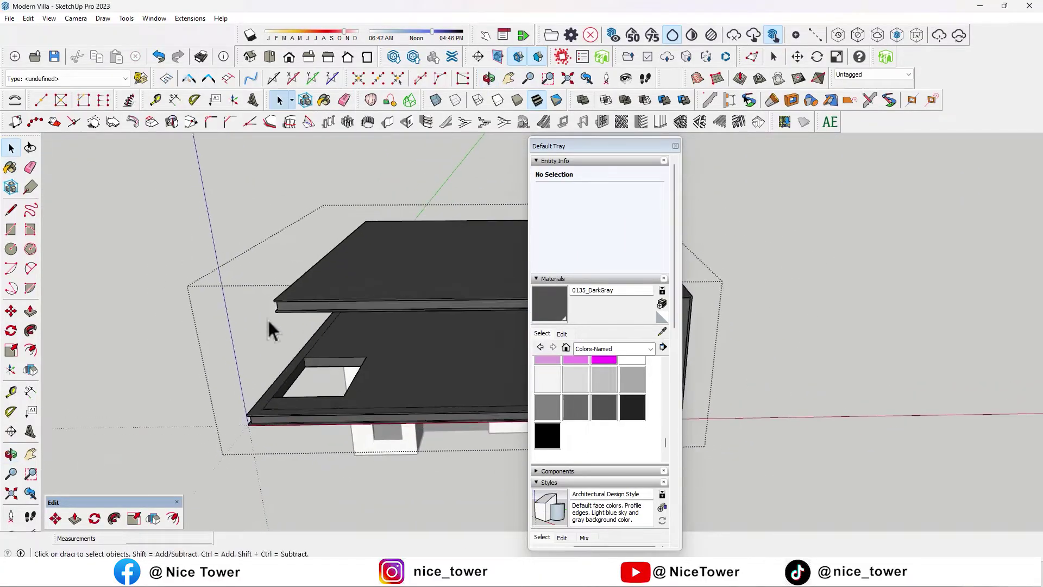
{"action": "scroll", "coordinate": [326, 314], "scroll_direction": "up", "scroll_amount": 2}
{"action": "scroll", "coordinate": [362, 293], "scroll_direction": "up", "scroll_amount": 2}
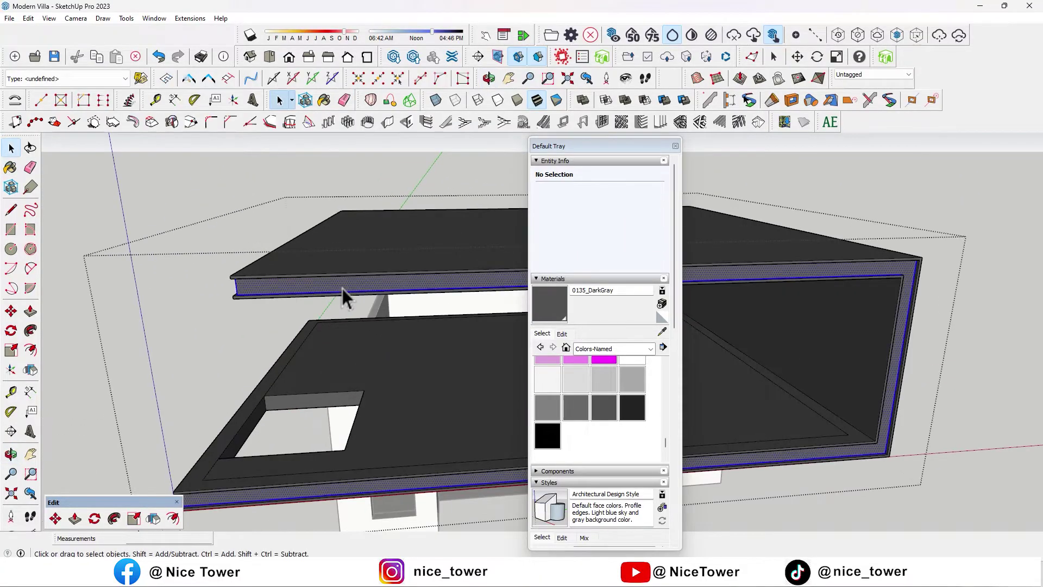
{"action": "left_click", "coordinate": [559, 380]}
{"action": "left_click", "coordinate": [454, 272]}
{"action": "mouse_move", "coordinate": [454, 272]}
{"action": "middle_mouse_down"}
{"action": "mouse_move", "coordinate": [472, 295]}
{"action": "mouse_move", "coordinate": [396, 285]}
{"action": "mouse_move", "coordinate": [366, 297]}
{"action": "mouse_move", "coordinate": [233, 426]}
{"action": "mouse_move", "coordinate": [268, 268]}
{"action": "middle_mouse_up"}
Apply the Wood > Wood Bamboo material to the inset underside panel
{"action": "scroll", "coordinate": [510, 247], "scroll_direction": "up", "scroll_amount": 2}
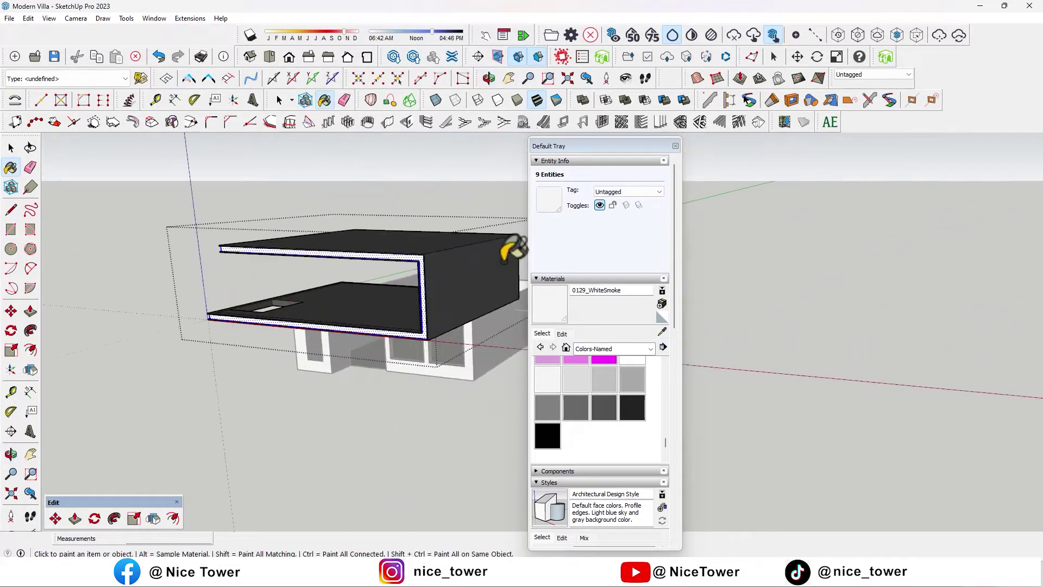
{"action": "scroll", "coordinate": [350, 275], "scroll_direction": "up", "scroll_amount": 2}
{"action": "scroll", "coordinate": [443, 313], "scroll_direction": "up", "scroll_amount": 3}
{"action": "mouse_move", "coordinate": [442, 313]}
{"action": "middle_mouse_down"}
{"action": "mouse_move", "coordinate": [326, 233]}
{"action": "mouse_move", "coordinate": [168, 321]}
{"action": "middle_mouse_up"}
{"action": "left_click", "coordinate": [614, 348]}
{"action": "scroll", "coordinate": [614, 439], "scroll_direction": "down", "scroll_amount": 1}
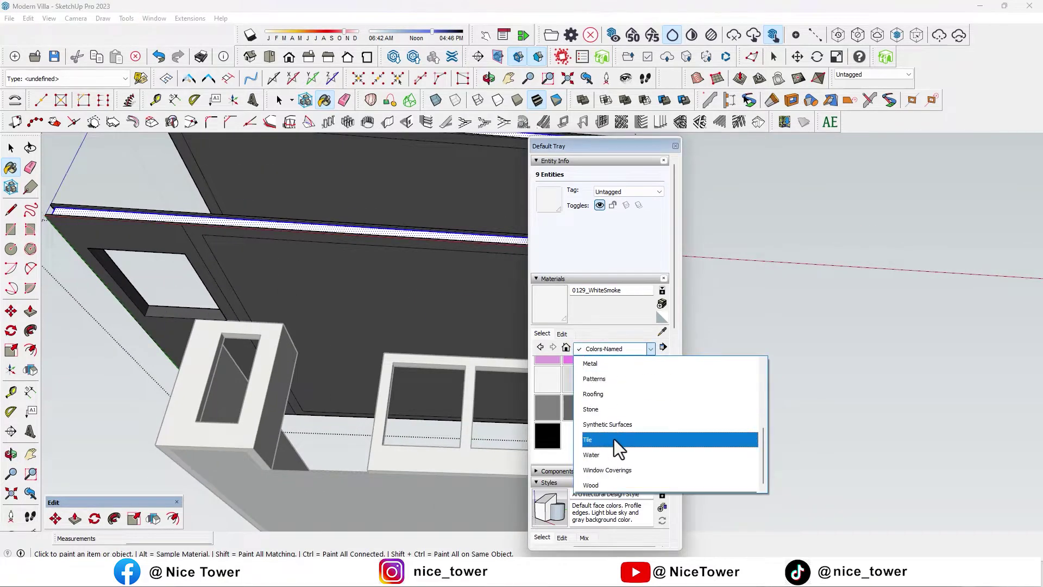
{"action": "left_click", "coordinate": [608, 483]}
{"action": "left_click", "coordinate": [543, 368]}
{"action": "left_click", "coordinate": [433, 307]}
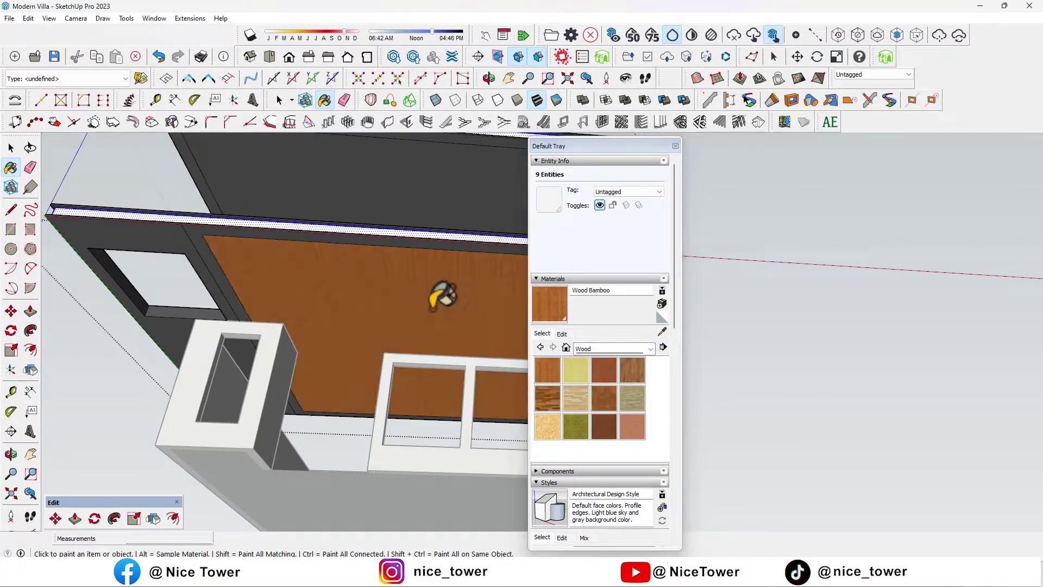
{"action": "scroll", "coordinate": [443, 296], "scroll_direction": "down", "scroll_amount": 5}
{"action": "middle_click_drag", "start_coordinate": [466, 295], "coordinate": [380, 305]}
Clear the selection and orbit in close to the upper block's roof corner
{"action": "left_click", "coordinate": [11, 147]}
{"action": "left_click", "coordinate": [121, 204]}
{"action": "mouse_move", "coordinate": [121, 205]}
{"action": "middle_mouse_down"}
{"action": "mouse_move", "coordinate": [347, 405]}
{"action": "mouse_move", "coordinate": [263, 314]}
{"action": "middle_mouse_up"}
{"action": "mouse_move", "coordinate": [559, 245]}
{"action": "middle_mouse_down"}
{"action": "mouse_move", "coordinate": [531, 356]}
{"action": "mouse_move", "coordinate": [477, 292]}
{"action": "mouse_move", "coordinate": [543, 233]}
{"action": "mouse_move", "coordinate": [260, 419]}
{"action": "mouse_move", "coordinate": [498, 366]}
{"action": "mouse_move", "coordinate": [375, 328]}
{"action": "middle_mouse_up"}
{"action": "left_click", "coordinate": [11, 147]}
{"action": "mouse_move", "coordinate": [326, 245]}
{"action": "middle_mouse_down"}
{"action": "mouse_move", "coordinate": [442, 325]}
{"action": "mouse_move", "coordinate": [625, 233]}
{"action": "middle_mouse_up"}
{"action": "scroll", "coordinate": [701, 214], "scroll_direction": "up", "scroll_amount": 5}
{"action": "key", "text": "e"}
{"action": "mouse_move", "coordinate": [690, 220]}
{"action": "middle_mouse_down"}
{"action": "mouse_move", "coordinate": [703, 230]}
{"action": "mouse_move", "coordinate": [705, 216]}
{"action": "mouse_move", "coordinate": [698, 279]}
{"action": "mouse_move", "coordinate": [309, 275]}
{"action": "mouse_move", "coordinate": [155, 255]}
{"action": "middle_mouse_up"}
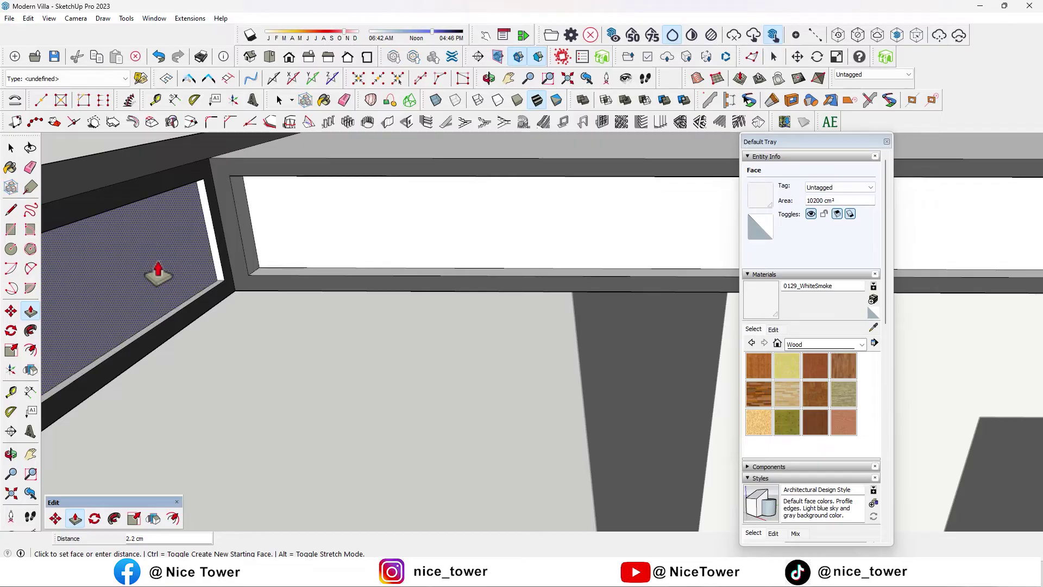
Select the roof group after briefly trying Push/Pull on the narrow wall face
{"action": "left_click", "coordinate": [152, 269]}
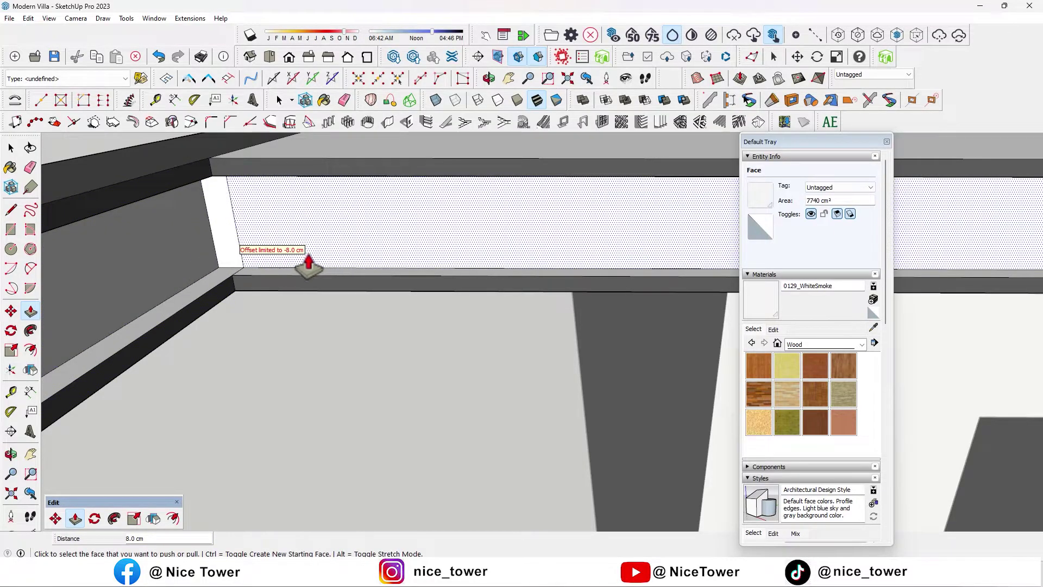
{"action": "scroll", "coordinate": [309, 264], "scroll_direction": "up", "scroll_amount": 1}
{"action": "key", "text": "e"}
{"action": "key", "text": "space"}
{"action": "scroll", "coordinate": [332, 295], "scroll_direction": "down", "scroll_amount": 3}
{"action": "scroll", "coordinate": [321, 203], "scroll_direction": "down", "scroll_amount": 2}
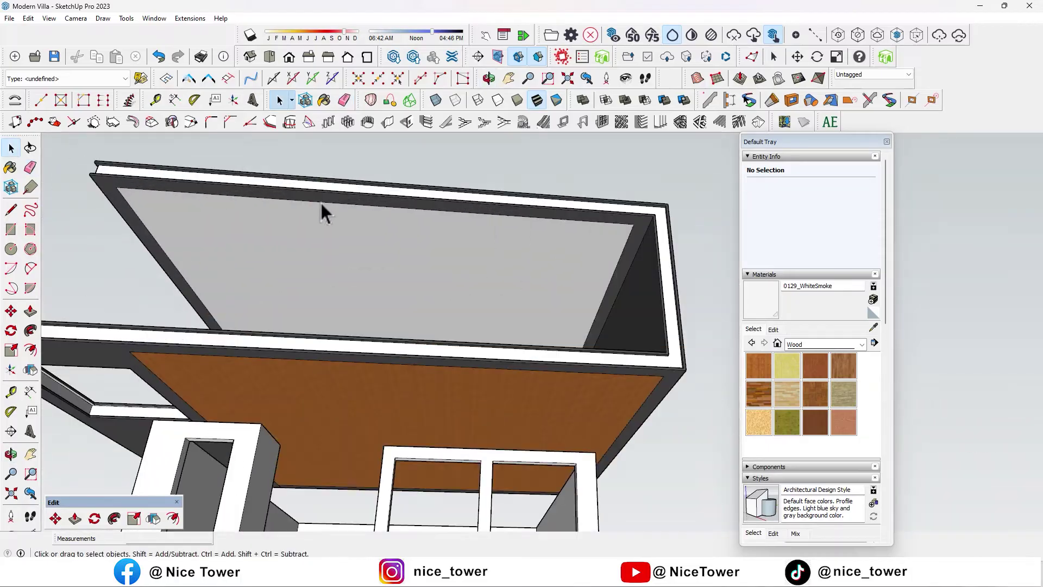
{"action": "left_click", "coordinate": [323, 239]}
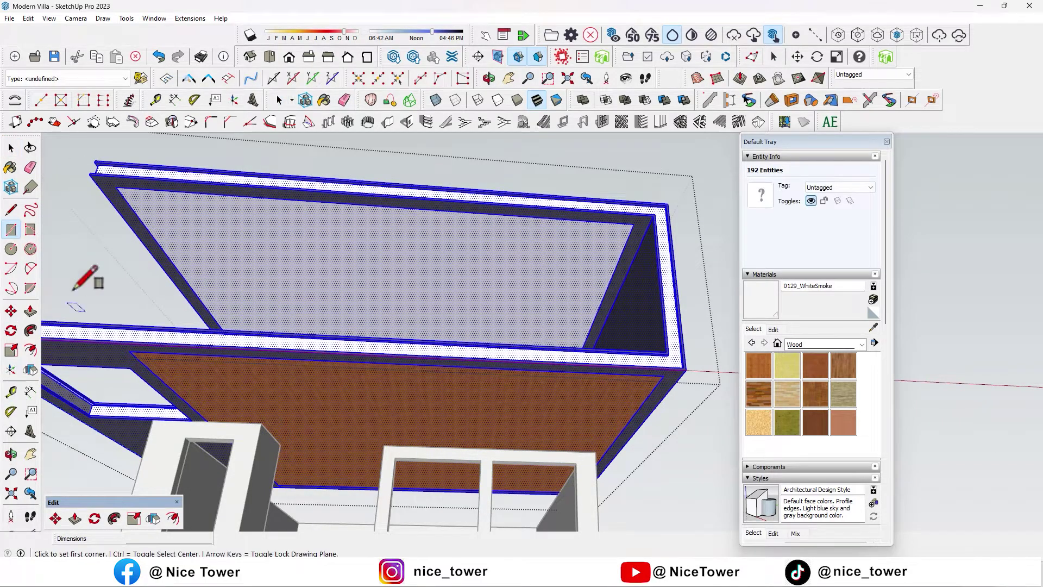
{"action": "scroll", "coordinate": [131, 231], "scroll_direction": "up", "scroll_amount": 1}
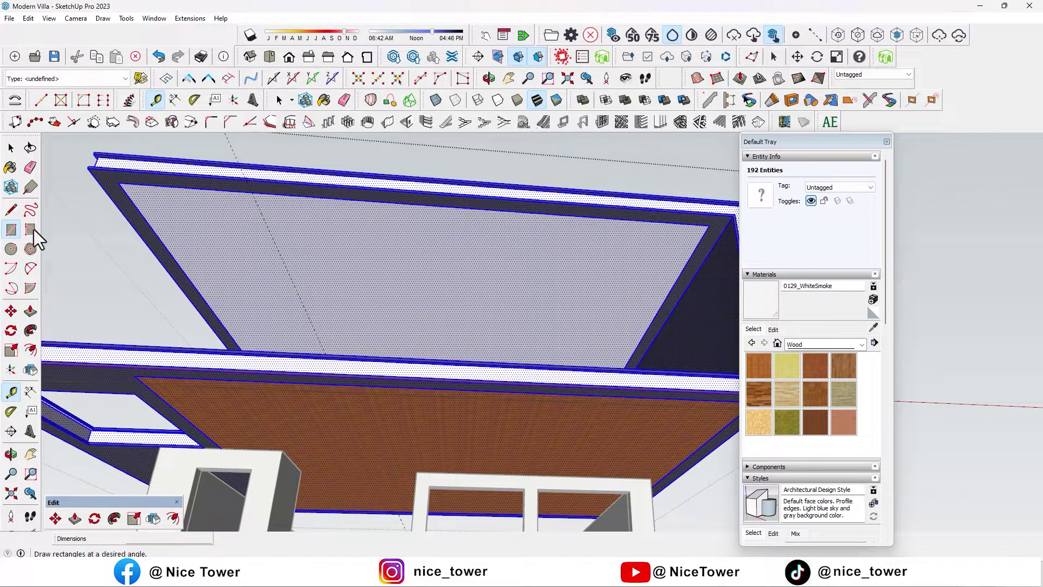
Draw a 750 by 20 strip rectangle on the wood underside and paint it dark gray
{"action": "left_click", "coordinate": [265, 222]}
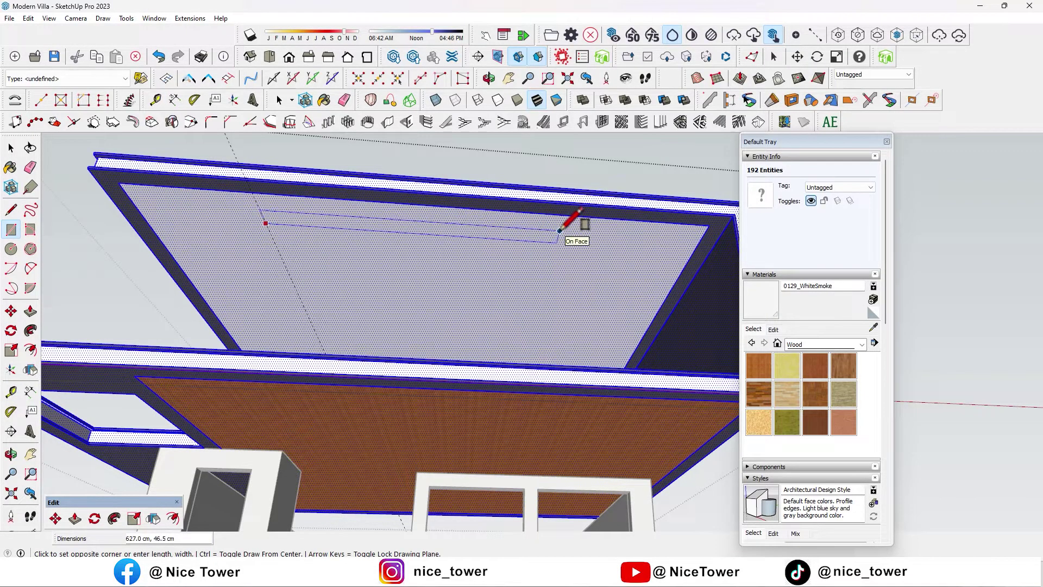
{"action": "type", "text": "0,2"}
{"action": "key", "text": "Return"}
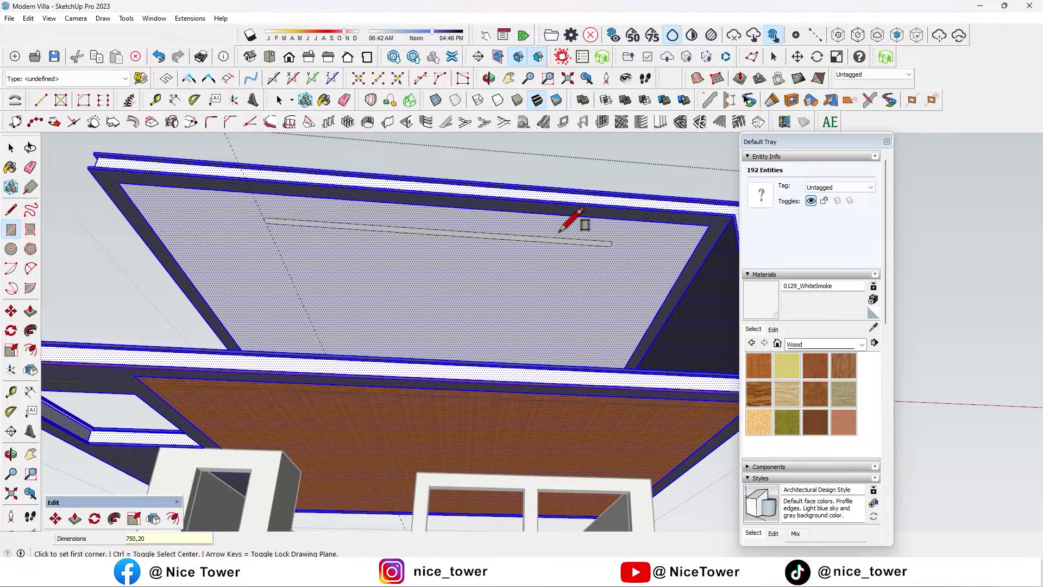
{"action": "scroll", "coordinate": [556, 231], "scroll_direction": "up", "scroll_amount": 3}
{"action": "scroll", "coordinate": [542, 185], "scroll_direction": "up", "scroll_amount": 3}
{"action": "key", "text": "p"}
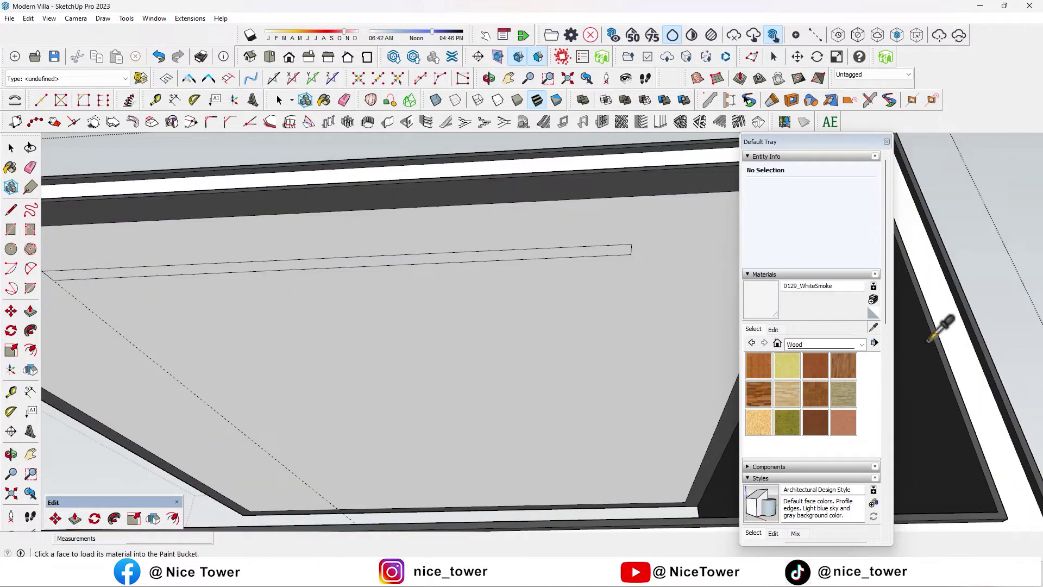
{"action": "left_click", "coordinate": [929, 340], "text": "alt"}
{"action": "left_click", "coordinate": [619, 249]}
Tidy the strip's edges and paint the thin strip dark grey
{"action": "scroll", "coordinate": [574, 298], "scroll_direction": "down", "scroll_amount": 3}
{"action": "key", "text": "p"}
{"action": "scroll", "coordinate": [534, 291], "scroll_direction": "up", "scroll_amount": 3}
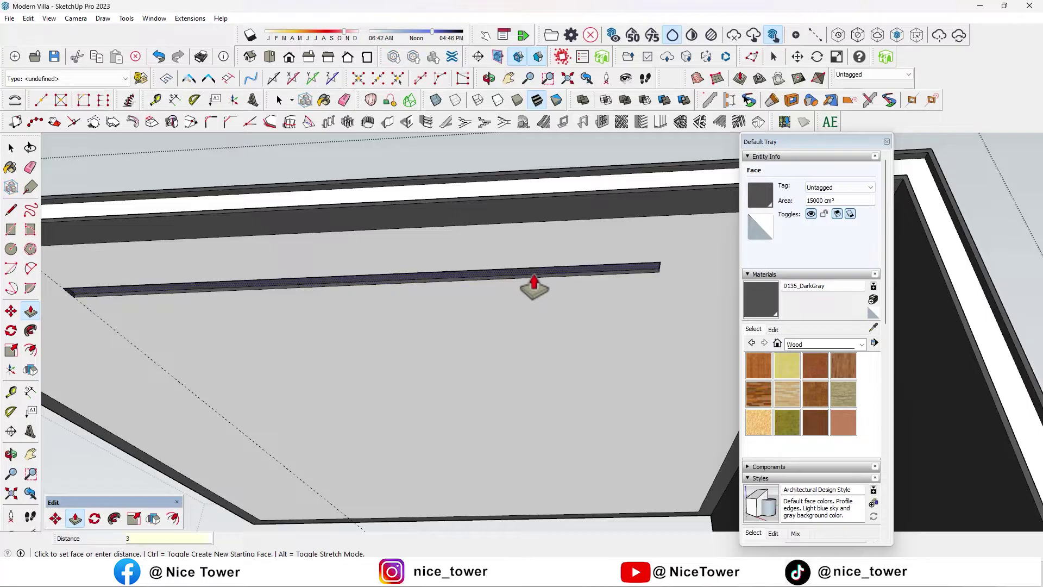
{"action": "key", "text": "Return"}
{"action": "scroll", "coordinate": [534, 288], "scroll_direction": "down", "scroll_amount": 5}
{"action": "scroll", "coordinate": [434, 305], "scroll_direction": "down", "scroll_amount": 3}
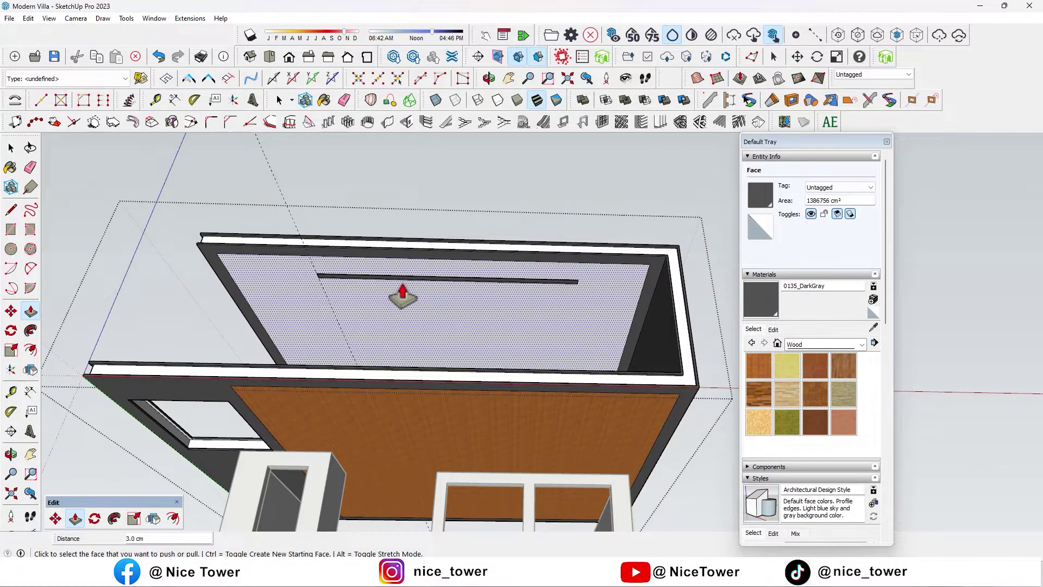
{"action": "key", "text": "e"}
{"action": "middle_click_drag", "start_coordinate": [313, 232], "coordinate": [304, 241]}
{"action": "scroll", "coordinate": [439, 336], "scroll_direction": "up", "scroll_amount": 2}
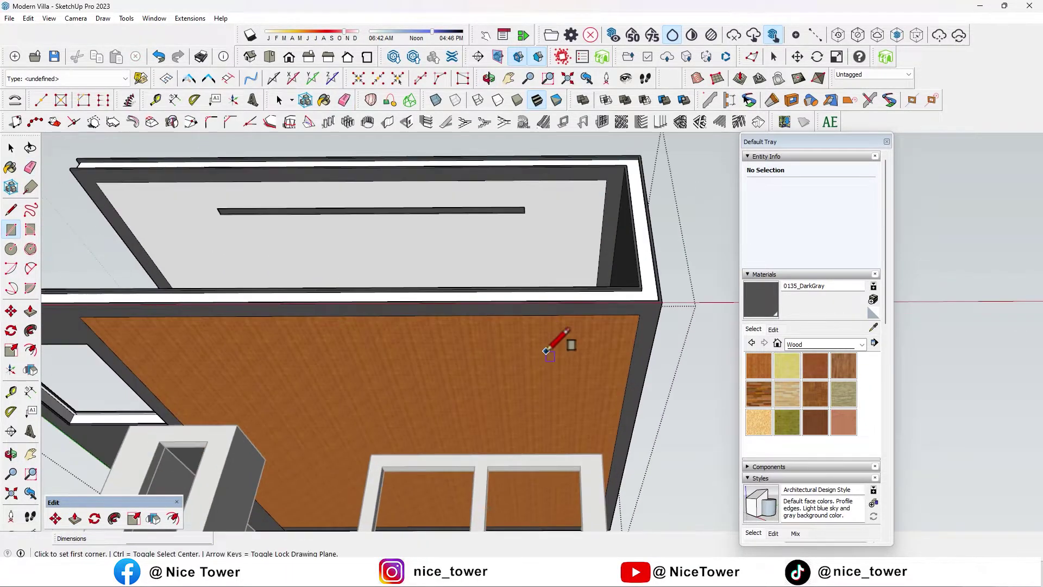
{"action": "scroll", "coordinate": [552, 344], "scroll_direction": "up", "scroll_amount": 2}
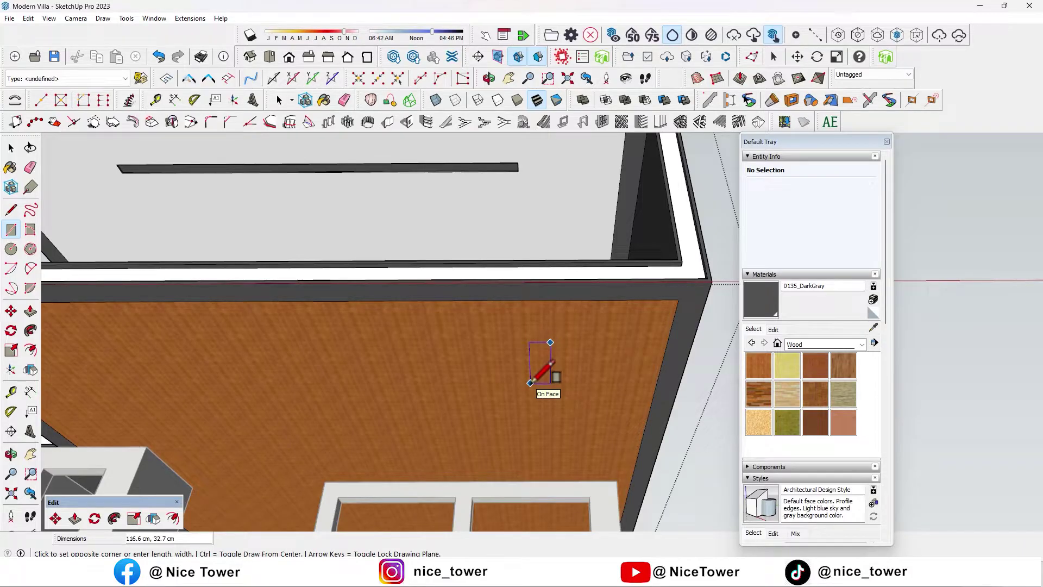
{"action": "left_click", "coordinate": [757, 301]}
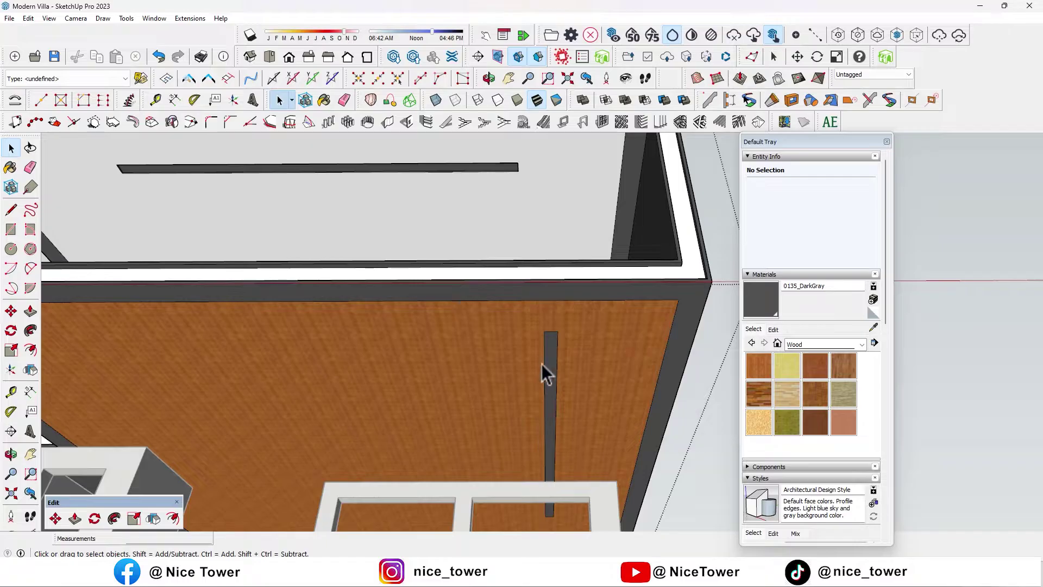
Copy the dark strip to the left as an x2 array of evenly spaced strips
{"action": "key", "text": "m"}
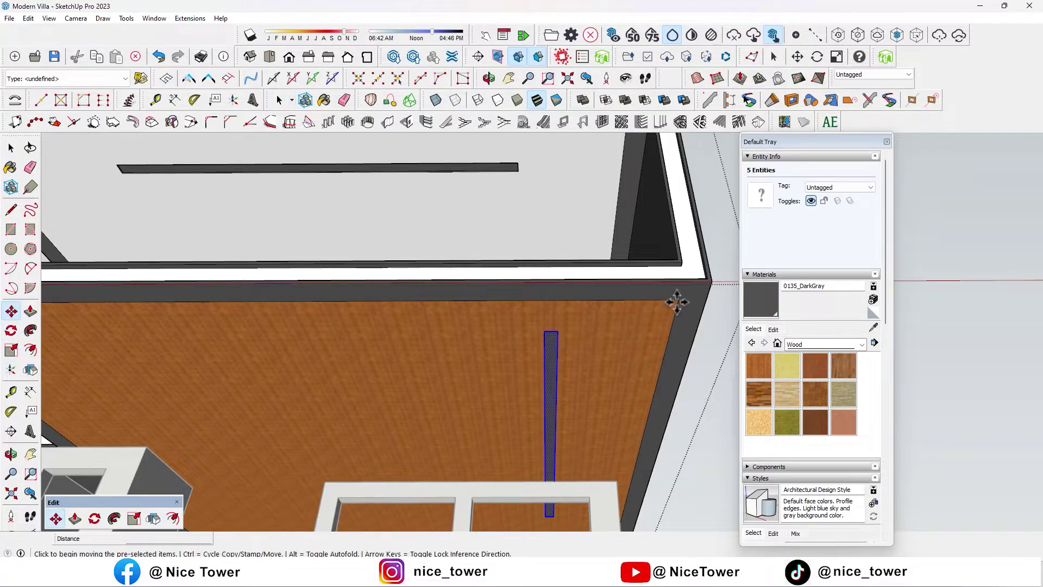
{"action": "key", "text": "ctrl"}
{"action": "left_click", "coordinate": [677, 300]}
{"action": "left_click", "coordinate": [534, 301]}
{"action": "type", "text": "x2"}
{"action": "key", "text": "Return"}
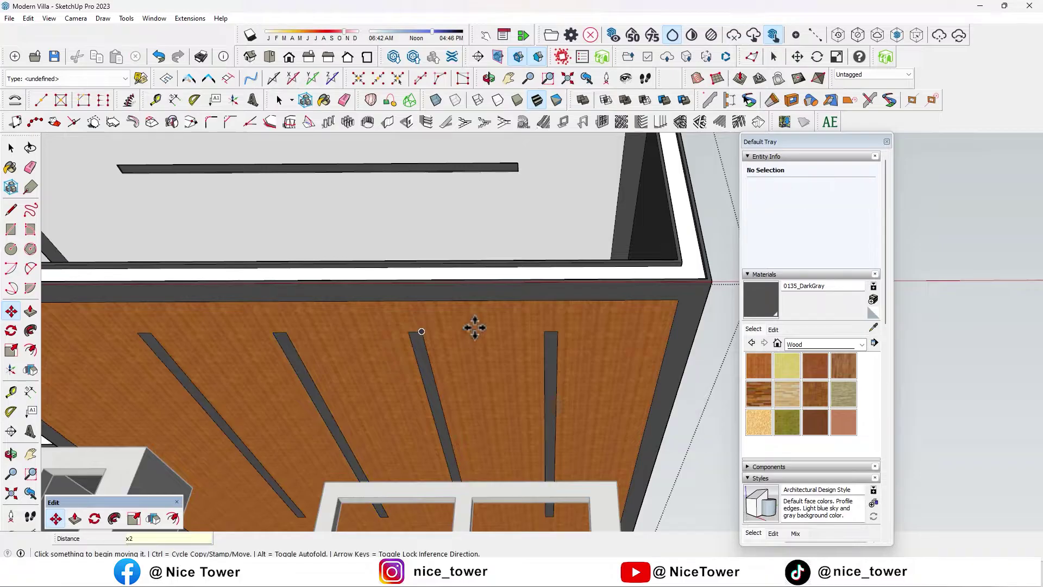
Give the strips slight depth with Push/Pull and view the building from above
{"action": "scroll", "coordinate": [421, 330], "scroll_direction": "down", "scroll_amount": 3}
{"action": "key", "text": "p"}
{"action": "scroll", "coordinate": [415, 345], "scroll_direction": "up", "scroll_amount": 5}
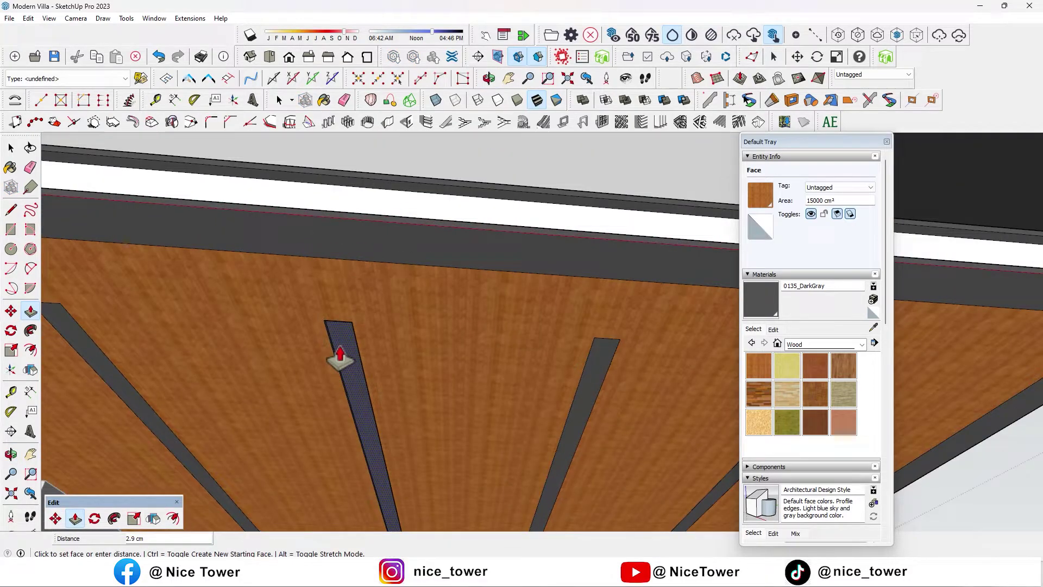
{"action": "key", "text": "space"}
{"action": "scroll", "coordinate": [340, 356], "scroll_direction": "down", "scroll_amount": 10}
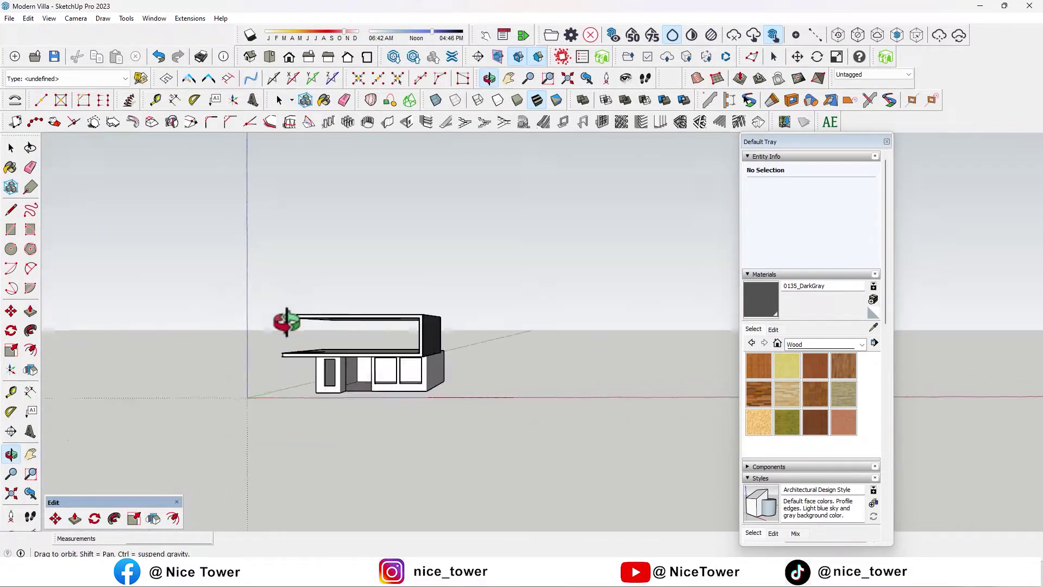
{"action": "mouse_move", "coordinate": [291, 287]}
{"action": "middle_mouse_down"}
{"action": "mouse_move", "coordinate": [335, 337]}
{"action": "mouse_move", "coordinate": [303, 170]}
{"action": "mouse_move", "coordinate": [390, 312]}
{"action": "middle_mouse_up"}
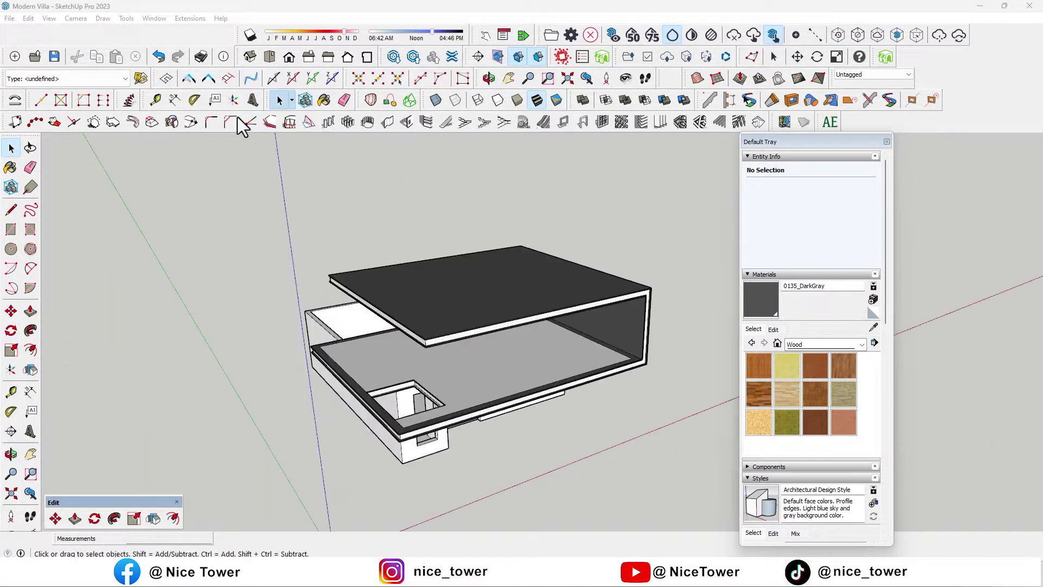
Make the dark box's top slab, with its edges, into a group
{"action": "mouse_move", "coordinate": [333, 235]}
{"action": "middle_mouse_down"}
{"action": "mouse_move", "coordinate": [400, 314]}
{"action": "mouse_move", "coordinate": [97, 247]}
{"action": "middle_mouse_up"}
{"action": "scroll", "coordinate": [559, 280], "scroll_direction": "up", "scroll_amount": 5}
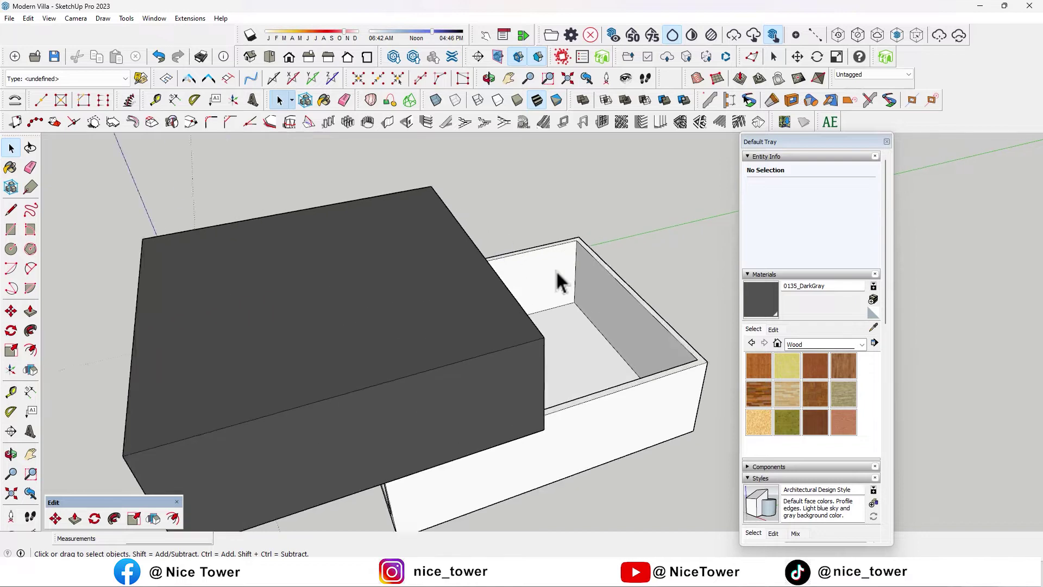
{"action": "middle_click_drag", "start_coordinate": [559, 279], "coordinate": [502, 321]}
{"action": "key", "text": "ctrl+z"}
{"action": "mouse_move", "coordinate": [410, 374]}
{"action": "middle_mouse_down"}
{"action": "mouse_move", "coordinate": [618, 266]}
{"action": "mouse_move", "coordinate": [581, 302]}
{"action": "middle_mouse_up"}
{"action": "left_click", "coordinate": [11, 148]}
{"action": "double_click", "coordinate": [546, 299]}
{"action": "right_click", "coordinate": [546, 297]}
{"action": "left_click", "coordinate": [608, 395]}
Orbit around the grouped slab to look down onto the upper floor
{"action": "scroll", "coordinate": [538, 316], "scroll_direction": "down", "scroll_amount": 3}
{"action": "mouse_move", "coordinate": [512, 322]}
{"action": "middle_mouse_down"}
{"action": "mouse_move", "coordinate": [611, 297]}
{"action": "mouse_move", "coordinate": [618, 329]}
{"action": "middle_mouse_up"}
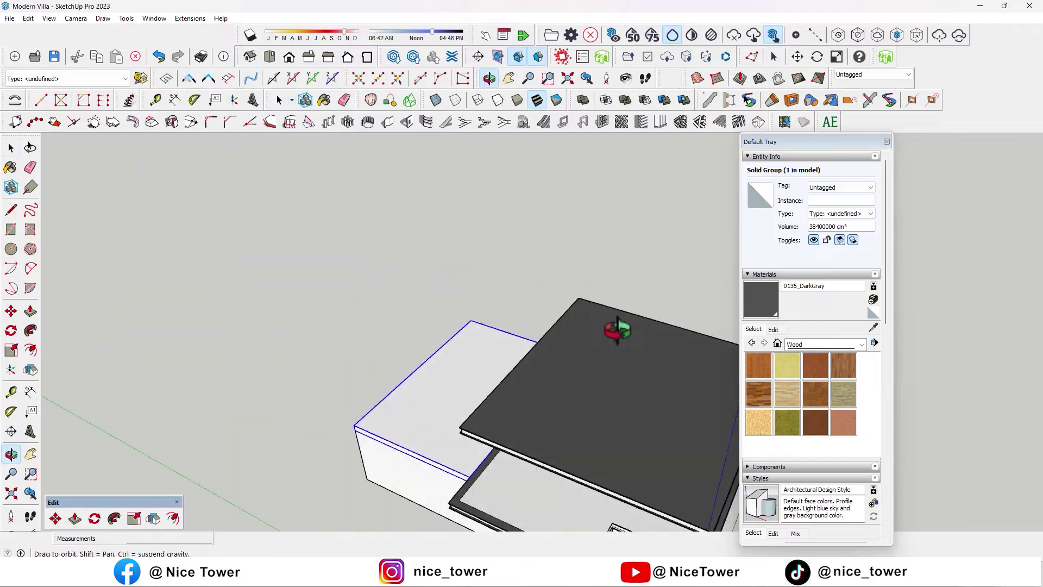
{"action": "scroll", "coordinate": [618, 329], "scroll_direction": "down", "scroll_amount": 3}
{"action": "mouse_move", "coordinate": [419, 342]}
{"action": "middle_mouse_down"}
{"action": "mouse_move", "coordinate": [140, 175]}
{"action": "mouse_move", "coordinate": [263, 326]}
{"action": "middle_mouse_up"}
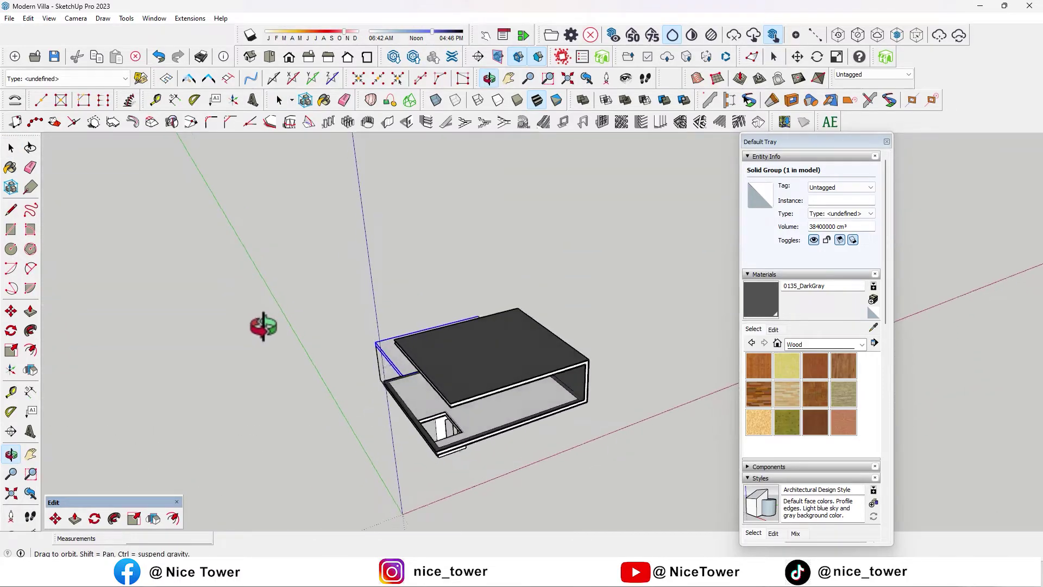
{"action": "scroll", "coordinate": [388, 363], "scroll_direction": "up", "scroll_amount": 3}
{"action": "scroll", "coordinate": [388, 363], "scroll_direction": "down", "scroll_amount": 3}
{"action": "mouse_move", "coordinate": [388, 363]}
{"action": "middle_mouse_down"}
{"action": "mouse_move", "coordinate": [356, 256]}
{"action": "mouse_move", "coordinate": [326, 217]}
{"action": "mouse_move", "coordinate": [289, 209]}
{"action": "middle_mouse_up"}
{"action": "scroll", "coordinate": [527, 324], "scroll_direction": "up", "scroll_amount": 3}
{"action": "middle_click_drag", "start_coordinate": [526, 325], "coordinate": [559, 361]}
Draw a rectangle on the upper floor and extrude it 100 cm tall
{"action": "key", "text": "r"}
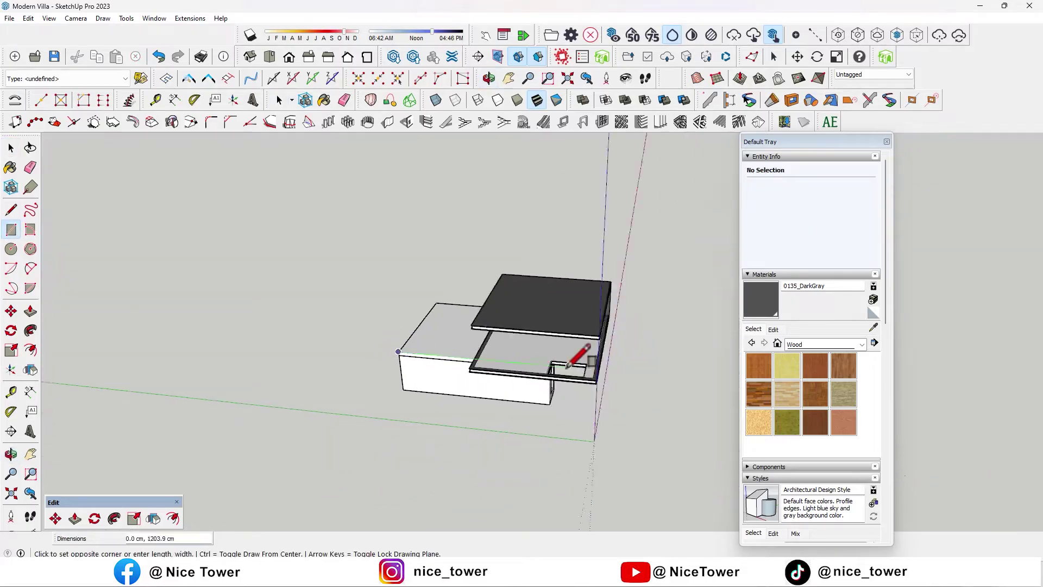
{"action": "scroll", "coordinate": [601, 311], "scroll_direction": "up", "scroll_amount": 5}
{"action": "key", "text": "p"}
{"action": "left_click", "coordinate": [484, 291]}
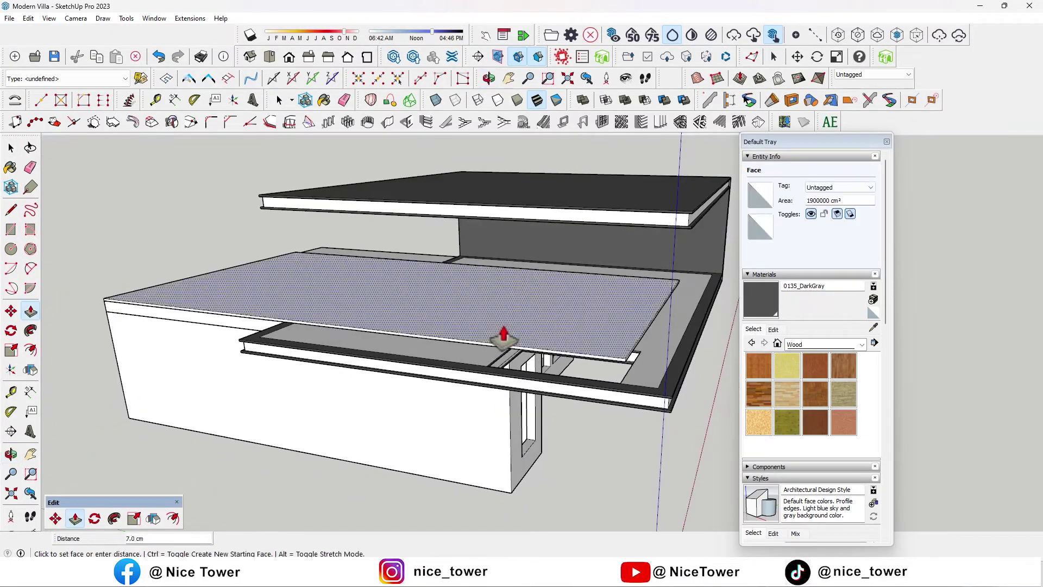
{"action": "type", "text": "100"}
{"action": "key", "text": "Return"}
{"action": "scroll", "coordinate": [541, 312], "scroll_direction": "down", "scroll_amount": 3}
Group the whole new block and move it forward out of the dark box
{"action": "key", "text": "space"}
{"action": "triple_click", "coordinate": [344, 265]}
{"action": "right_click", "coordinate": [345, 266]}
{"action": "mouse_move", "coordinate": [344, 266]}
{"action": "middle_mouse_down"}
{"action": "mouse_move", "coordinate": [393, 366]}
{"action": "mouse_move", "coordinate": [182, 323]}
{"action": "middle_mouse_up"}
{"action": "mouse_move", "coordinate": [110, 324]}
{"action": "middle_mouse_down"}
{"action": "mouse_move", "coordinate": [496, 310]}
{"action": "mouse_move", "coordinate": [486, 474]}
{"action": "middle_mouse_up"}
{"action": "scroll", "coordinate": [486, 474], "scroll_direction": "up", "scroll_amount": 3}
{"action": "mouse_move", "coordinate": [466, 455]}
{"action": "left_mouse_down"}
{"action": "mouse_move", "coordinate": [414, 462]}
{"action": "mouse_move", "coordinate": [408, 477]}
{"action": "left_mouse_up"}
{"action": "mouse_move", "coordinate": [407, 477]}
{"action": "middle_mouse_down"}
{"action": "mouse_move", "coordinate": [298, 361]}
{"action": "mouse_move", "coordinate": [414, 328]}
{"action": "middle_mouse_up"}
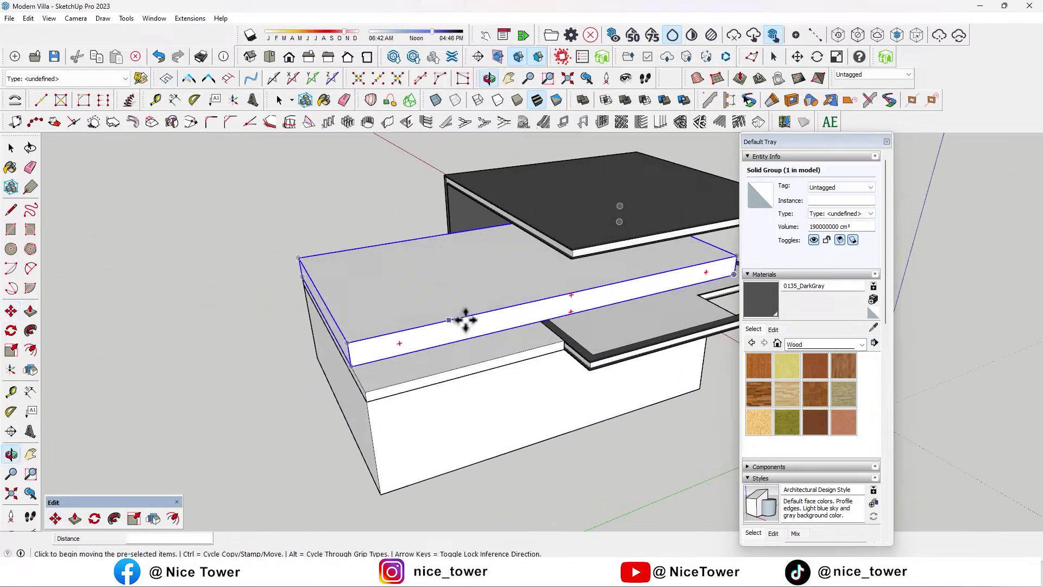
{"action": "scroll", "coordinate": [414, 328], "scroll_direction": "down", "scroll_amount": 5}
{"action": "mouse_move", "coordinate": [249, 268]}
{"action": "middle_mouse_down"}
{"action": "mouse_move", "coordinate": [466, 349]}
{"action": "mouse_move", "coordinate": [319, 294]}
{"action": "middle_mouse_up"}
{"action": "scroll", "coordinate": [562, 283], "scroll_direction": "up", "scroll_amount": 2}
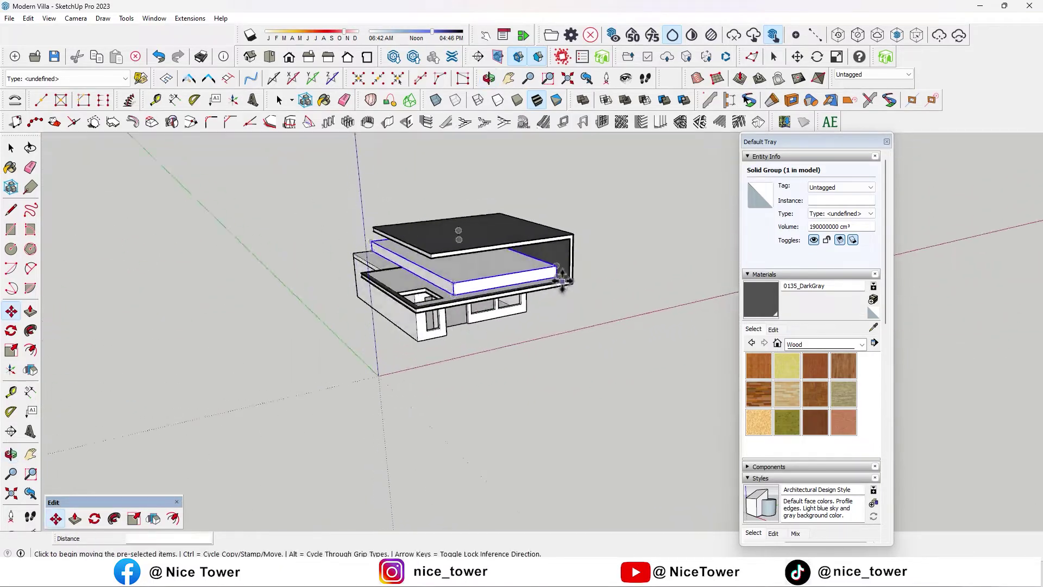
Set the block down inside the upper frame and select all its faces and edges
{"action": "scroll", "coordinate": [561, 283], "scroll_direction": "up", "scroll_amount": 5}
{"action": "left_click", "coordinate": [547, 287]}
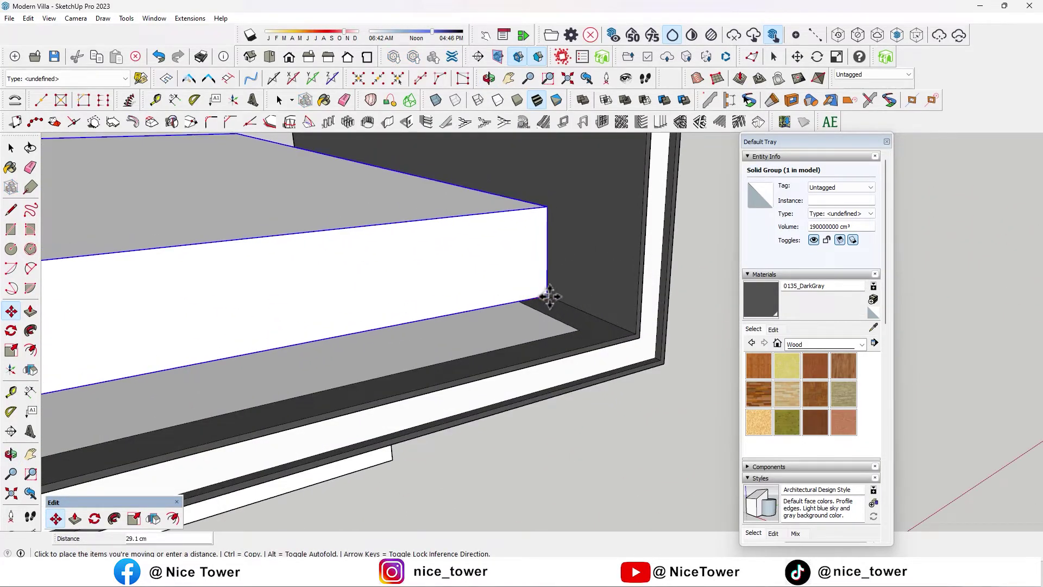
{"action": "left_click", "coordinate": [578, 322]}
{"action": "scroll", "coordinate": [310, 288], "scroll_direction": "down", "scroll_amount": 5}
{"action": "middle_click_drag", "start_coordinate": [310, 288], "coordinate": [403, 256]}
{"action": "scroll", "coordinate": [501, 250], "scroll_direction": "up", "scroll_amount": 5}
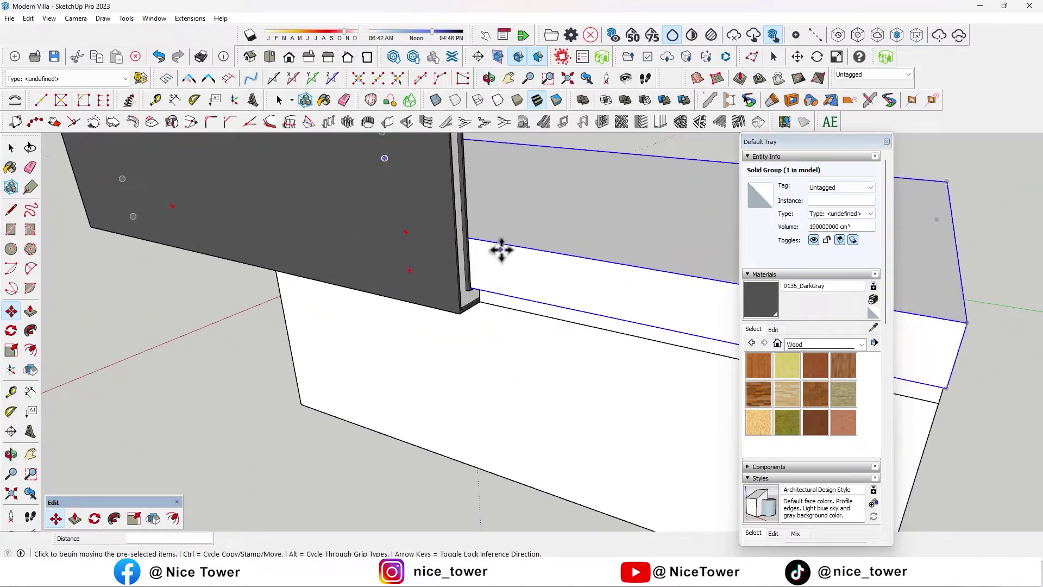
{"action": "key", "text": "m"}
{"action": "scroll", "coordinate": [511, 266], "scroll_direction": "up", "scroll_amount": 1}
{"action": "left_click_drag", "start_coordinate": [514, 269], "coordinate": [7, 244]}
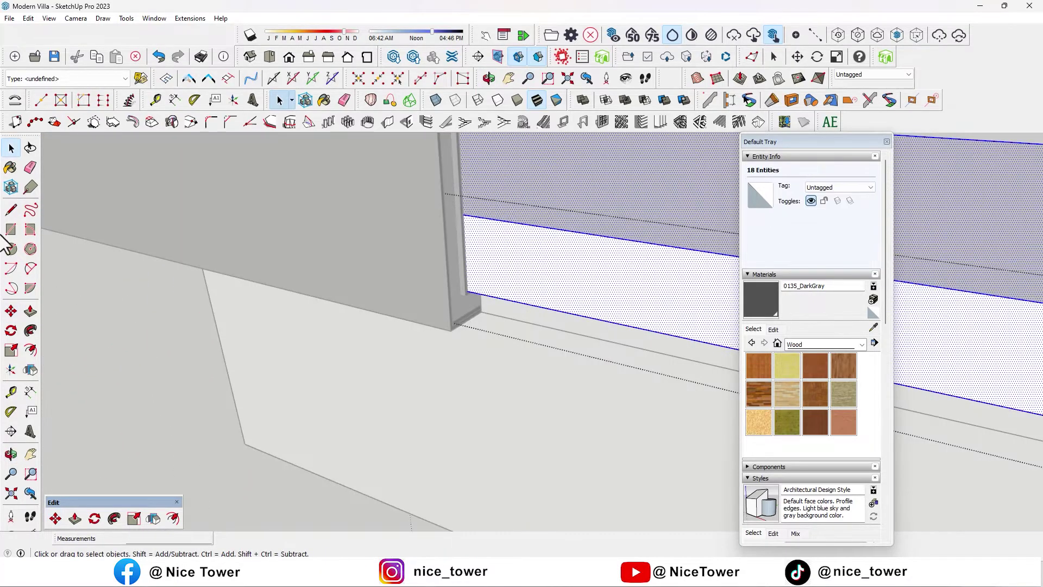
{"action": "scroll", "coordinate": [480, 228], "scroll_direction": "up", "scroll_amount": 3}
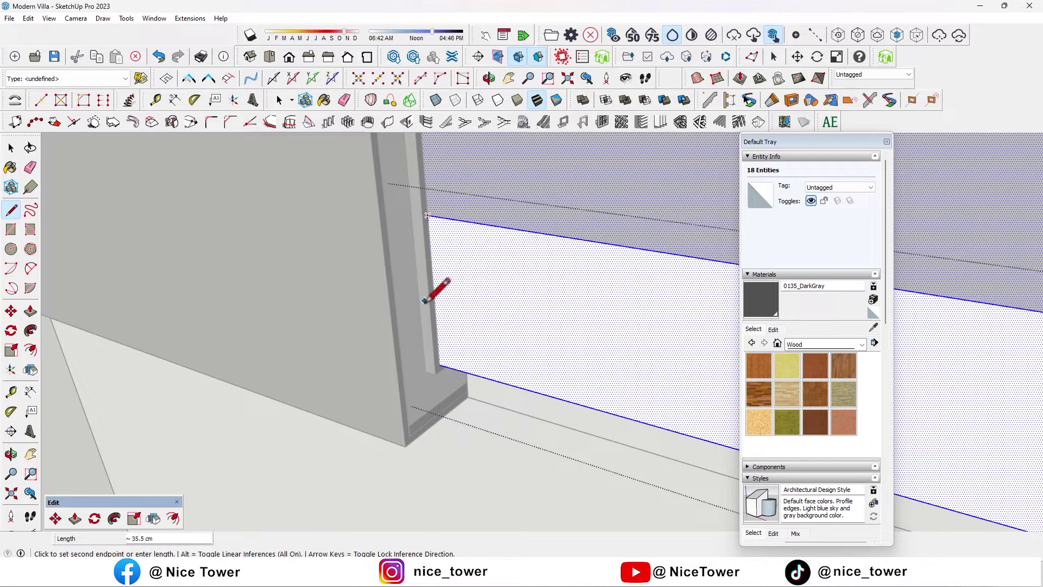
Offset the block's top face inward 30 cm and push the inner face 100 cm through
{"action": "key", "text": "p"}
{"action": "middle_click_drag", "start_coordinate": [493, 414], "coordinate": [458, 350]}
{"action": "left_click", "coordinate": [30, 350]}
{"action": "scroll", "coordinate": [373, 380], "scroll_direction": "down", "scroll_amount": 3}
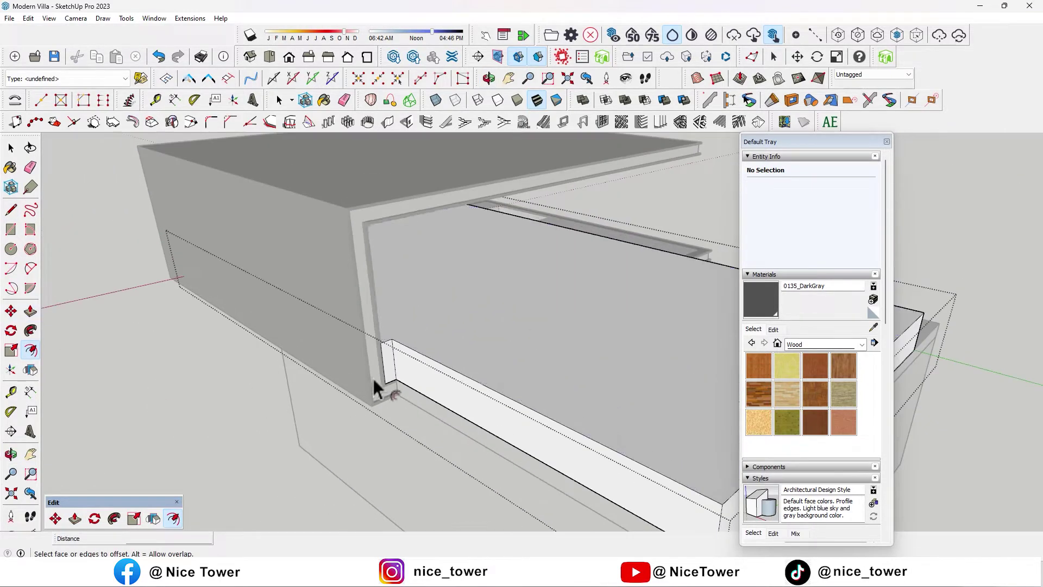
{"action": "left_click", "coordinate": [401, 344]}
{"action": "type", "text": "30"}
{"action": "key", "text": "Return"}
{"action": "key", "text": "p"}
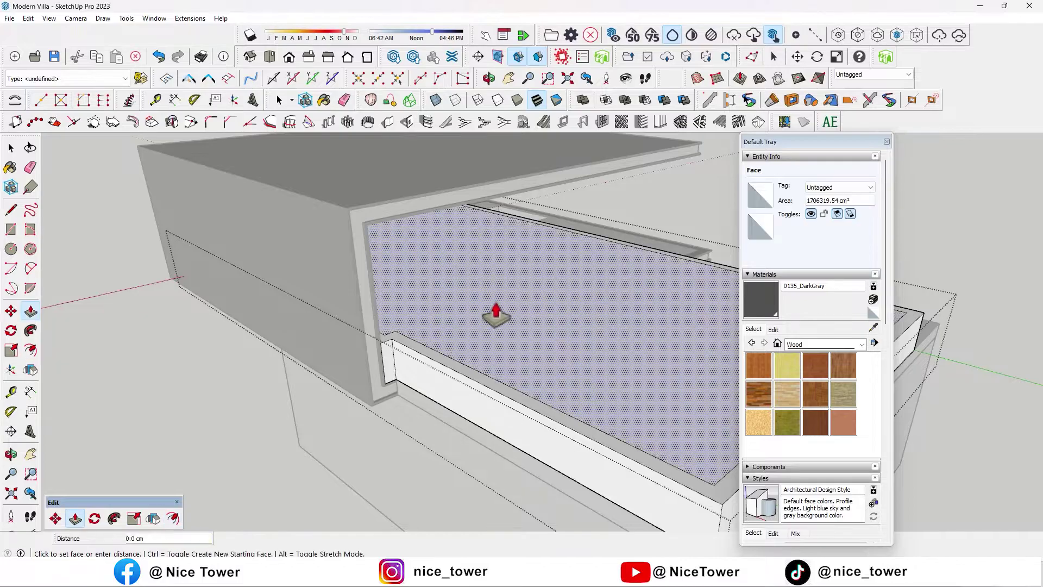
{"action": "left_click", "coordinate": [496, 312]}
{"action": "key", "text": "Return"}
Select the hollowed rim group from a roof view
{"action": "scroll", "coordinate": [496, 326], "scroll_direction": "down", "scroll_amount": 3}
{"action": "mouse_move", "coordinate": [574, 304]}
{"action": "middle_mouse_down"}
{"action": "mouse_move", "coordinate": [521, 277]}
{"action": "mouse_move", "coordinate": [521, 251]}
{"action": "middle_mouse_up"}
{"action": "key", "text": "space"}
{"action": "scroll", "coordinate": [540, 372], "scroll_direction": "up", "scroll_amount": 2}
{"action": "left_click", "coordinate": [540, 372]}
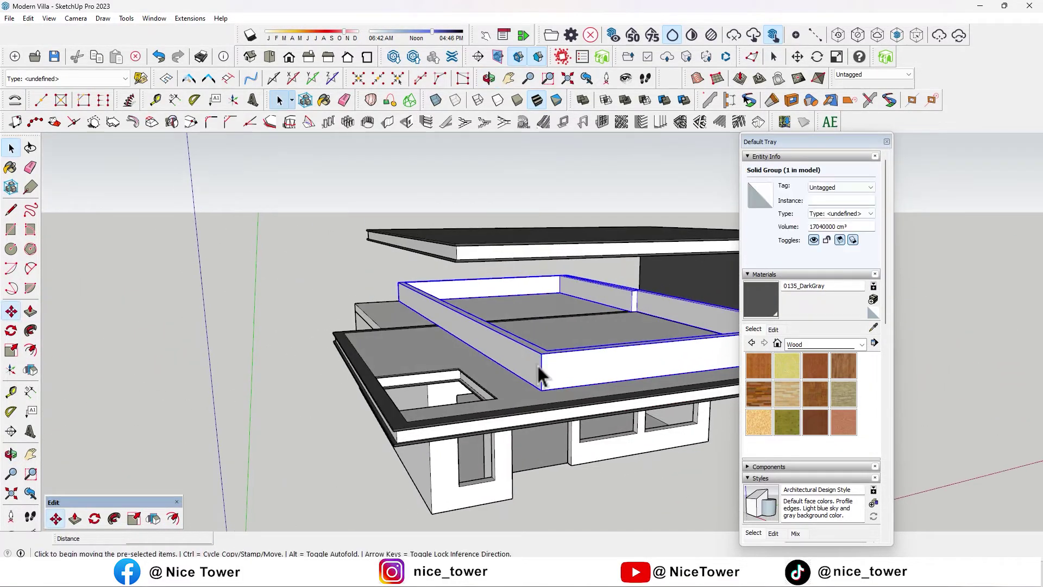
{"action": "mouse_move", "coordinate": [537, 364]}
{"action": "middle_mouse_down"}
{"action": "mouse_move", "coordinate": [550, 293]}
{"action": "mouse_move", "coordinate": [424, 348]}
{"action": "middle_mouse_up"}
Draw a vertical edge and rectangle across the front opening to form a new wall face
{"action": "left_click", "coordinate": [428, 491]}
{"action": "mouse_move", "coordinate": [429, 491]}
{"action": "middle_mouse_down"}
{"action": "mouse_move", "coordinate": [454, 442]}
{"action": "mouse_move", "coordinate": [61, 323]}
{"action": "middle_mouse_up"}
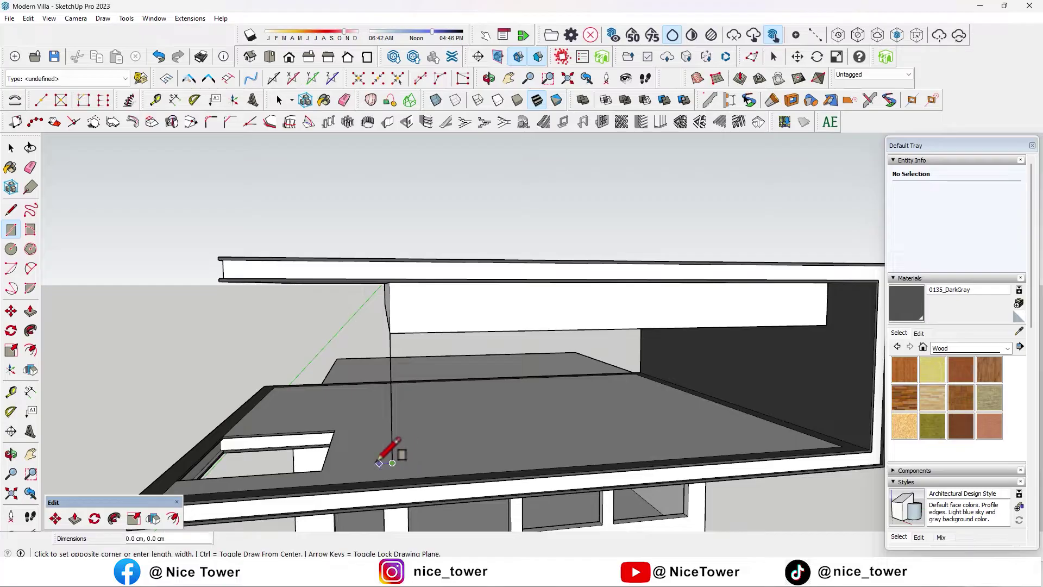
{"action": "left_click", "coordinate": [732, 339]}
{"action": "middle_click_drag", "start_coordinate": [734, 338], "coordinate": [637, 350]}
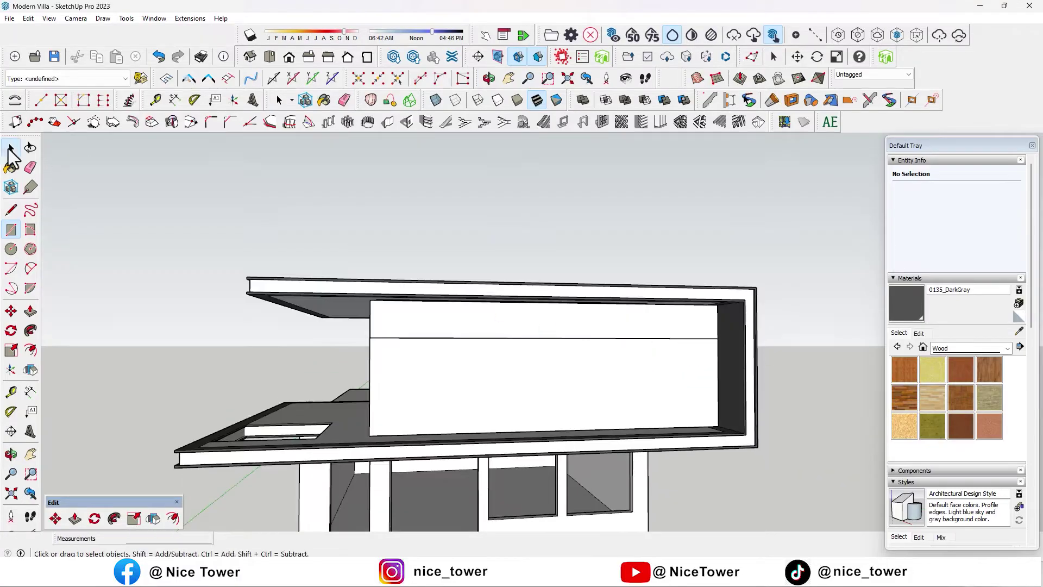
{"action": "left_click", "coordinate": [11, 147]}
{"action": "left_click", "coordinate": [428, 363]}
{"action": "left_click_drag", "start_coordinate": [7, 122], "coordinate": [98, 182]}
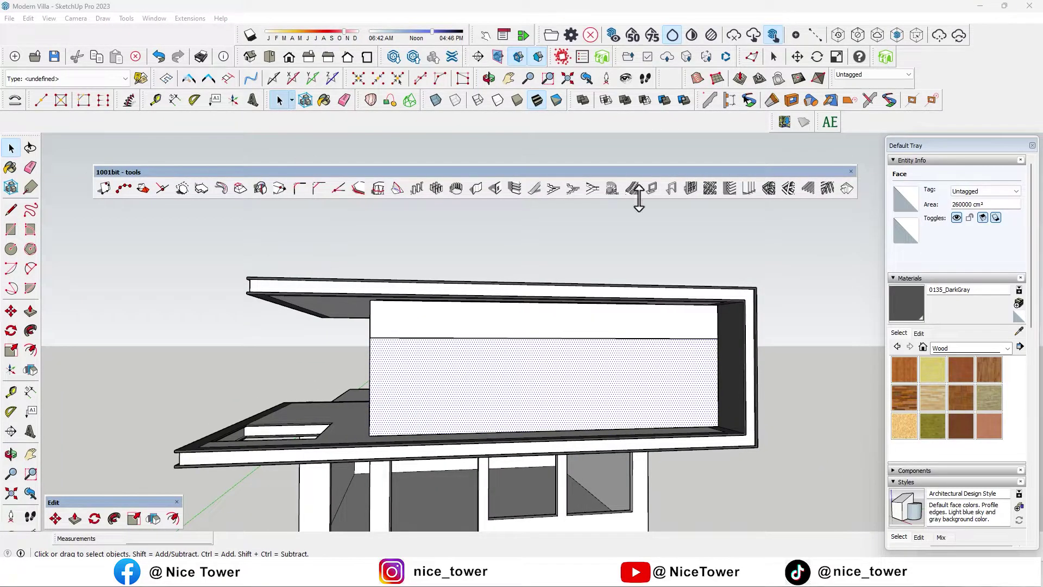
Divide the selected wall face into 1 row by 13 columns of window frames with Panel Divider
{"action": "left_click", "coordinate": [693, 188]}
{"action": "mouse_move", "coordinate": [842, 177]}
{"action": "left_mouse_down"}
{"action": "mouse_move", "coordinate": [658, 168]}
{"action": "mouse_move", "coordinate": [672, 132]}
{"action": "left_mouse_up"}
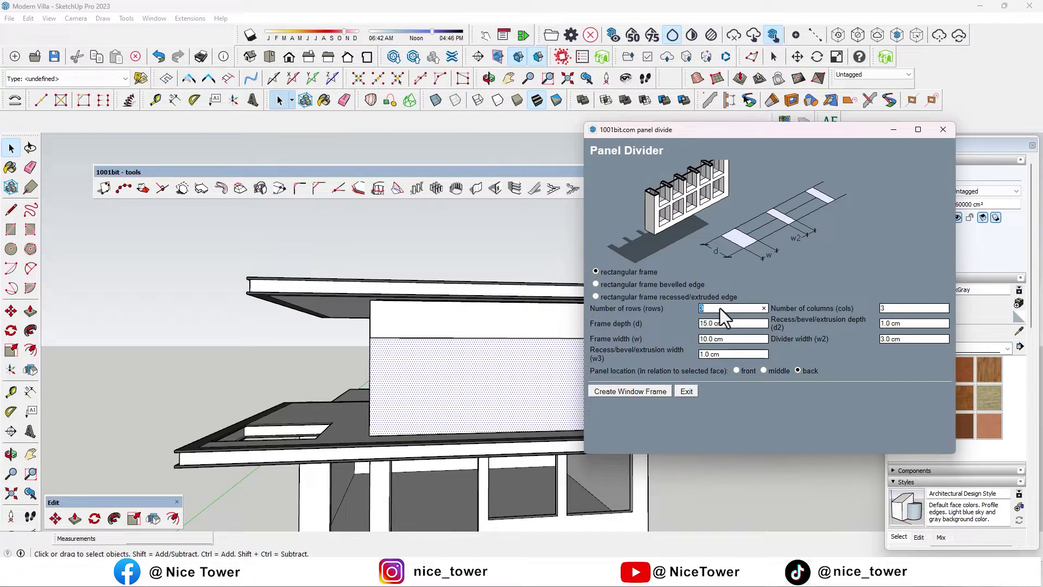
{"action": "type", "text": "1"}
{"action": "double_click", "coordinate": [885, 308]}
{"action": "left_click", "coordinate": [630, 391]}
Create a Panel Divider window frame on the other glass wall face
{"action": "mouse_move", "coordinate": [610, 389]}
{"action": "middle_mouse_down"}
{"action": "mouse_move", "coordinate": [431, 344]}
{"action": "mouse_move", "coordinate": [596, 373]}
{"action": "middle_mouse_up"}
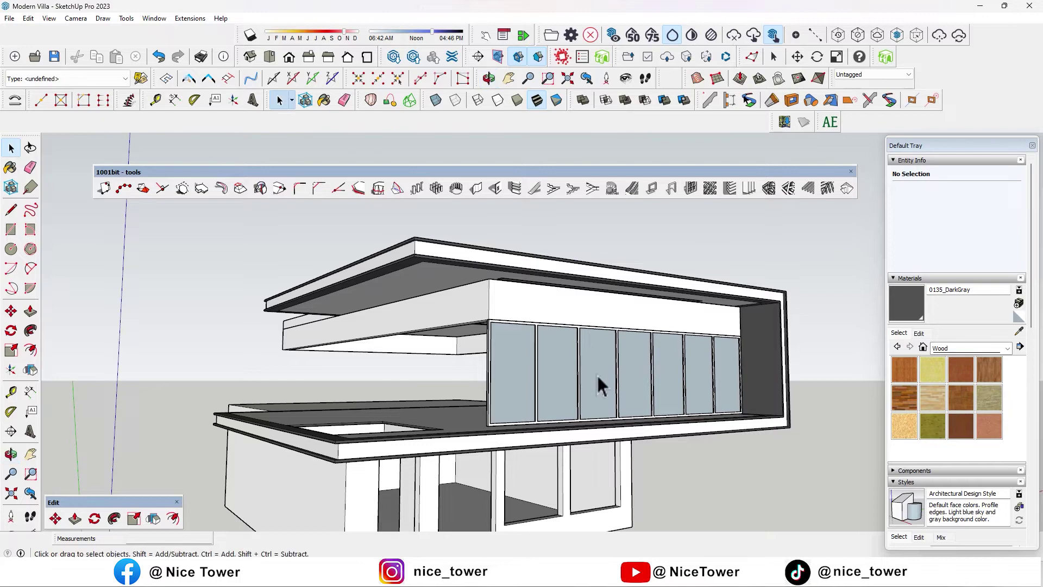
{"action": "scroll", "coordinate": [596, 373], "scroll_direction": "up", "scroll_amount": 3}
{"action": "scroll", "coordinate": [560, 360], "scroll_direction": "down", "scroll_amount": 5}
{"action": "key", "text": "space"}
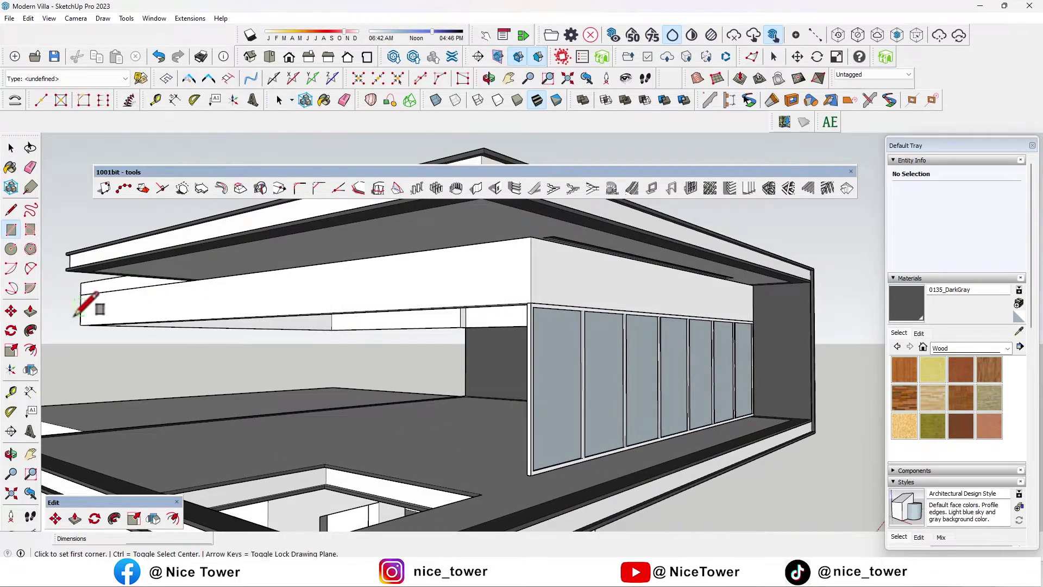
{"action": "scroll", "coordinate": [76, 314], "scroll_direction": "down", "scroll_amount": 2}
{"action": "middle_click_drag", "start_coordinate": [132, 291], "coordinate": [349, 415]}
{"action": "scroll", "coordinate": [438, 439], "scroll_direction": "up", "scroll_amount": 2}
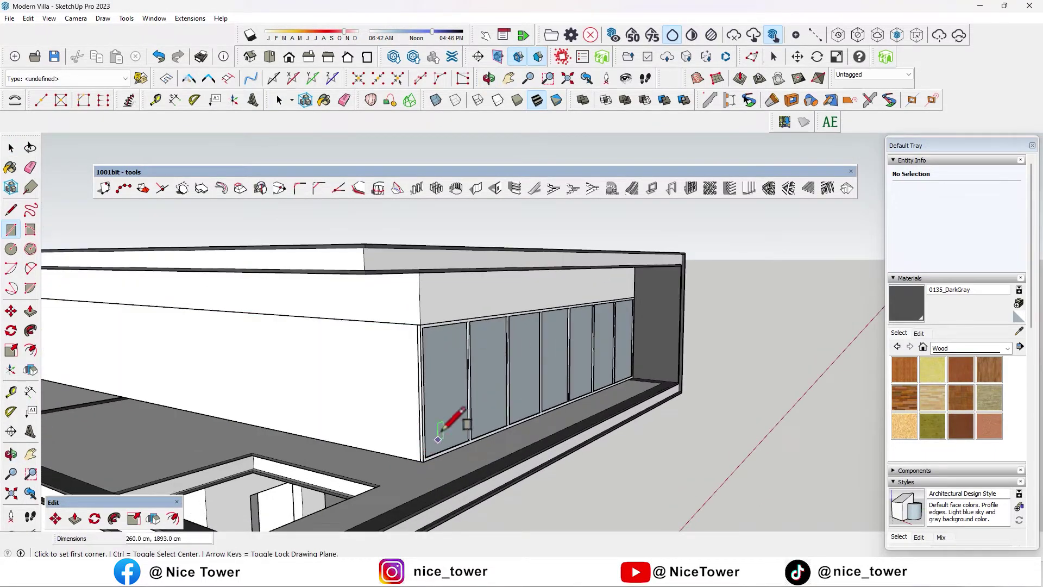
{"action": "middle_click_drag", "start_coordinate": [438, 439], "coordinate": [304, 359]}
{"action": "left_click", "coordinate": [240, 341]}
{"action": "scroll", "coordinate": [412, 393], "scroll_direction": "down", "scroll_amount": 2}
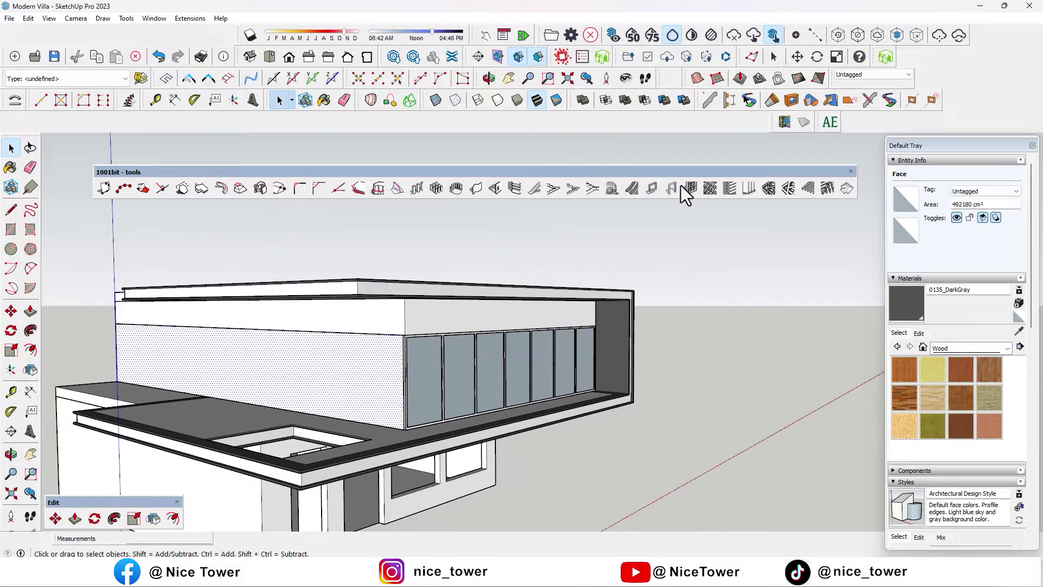
{"action": "left_click", "coordinate": [681, 185]}
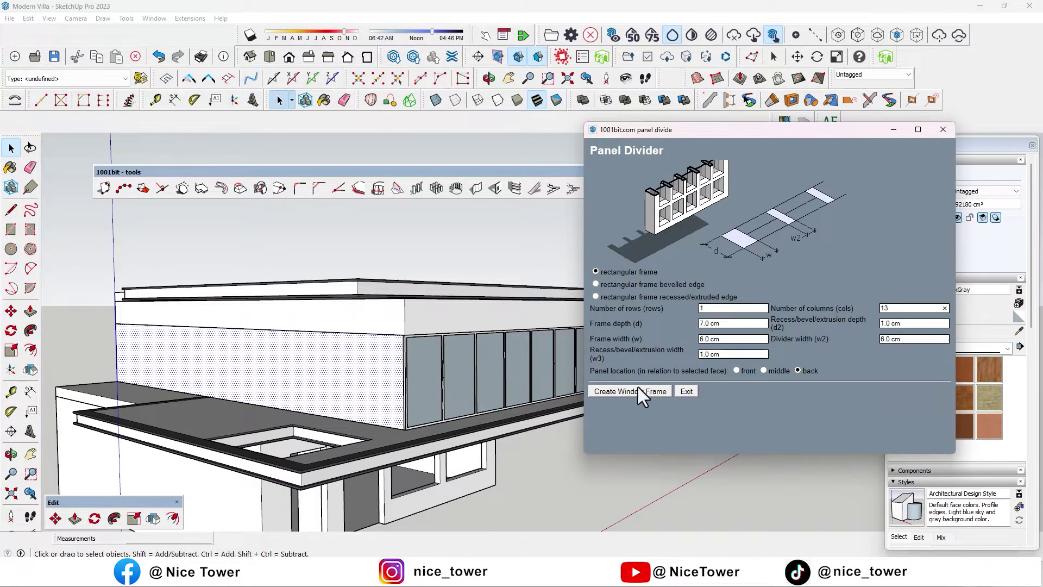
{"action": "left_click", "coordinate": [630, 391]}
Select the new window frame group and open the material collections list
{"action": "middle_click_drag", "start_coordinate": [478, 326], "coordinate": [350, 337]}
{"action": "scroll", "coordinate": [351, 337], "scroll_direction": "up", "scroll_amount": 3}
{"action": "key", "text": "space"}
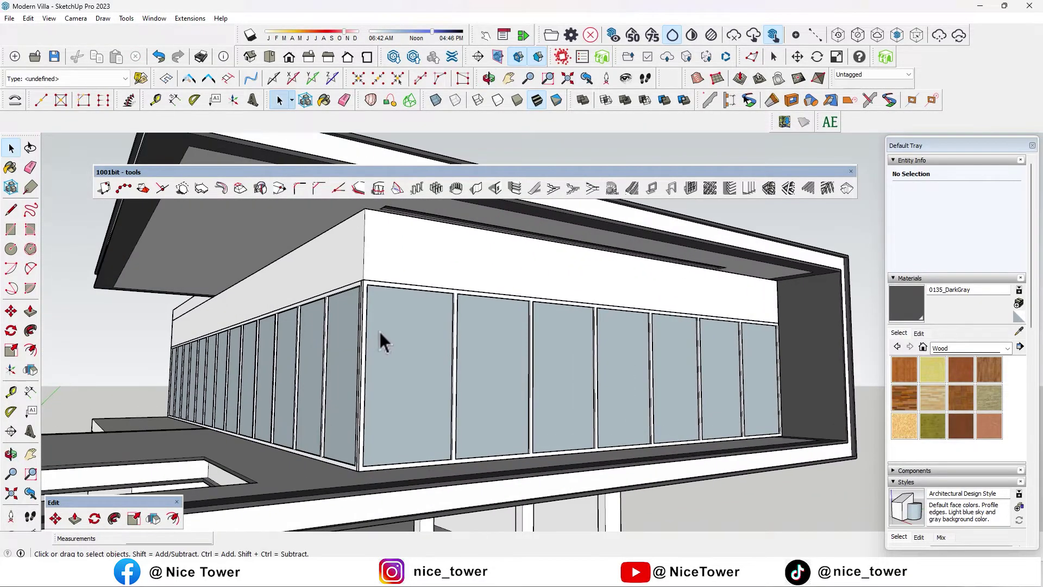
{"action": "scroll", "coordinate": [389, 324], "scroll_direction": "up", "scroll_amount": 2}
{"action": "left_click", "coordinate": [389, 325]}
{"action": "left_click", "coordinate": [967, 348]}
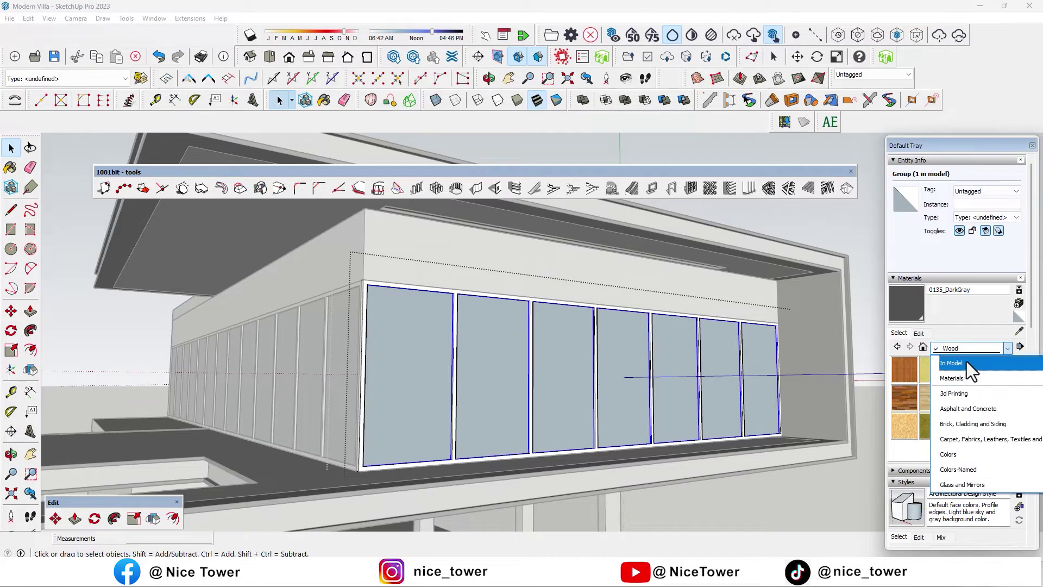
Paint the front window glass with Black Glass from the In Model materials
{"action": "left_click", "coordinate": [956, 363]}
{"action": "left_click", "coordinate": [989, 369]}
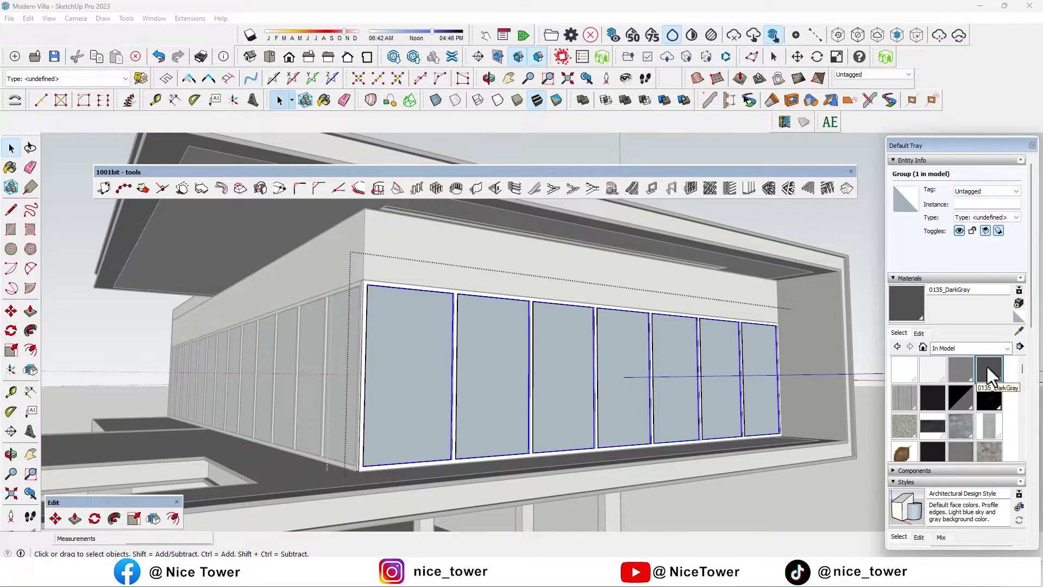
{"action": "left_click", "coordinate": [690, 359]}
{"action": "mouse_move", "coordinate": [699, 348]}
{"action": "middle_mouse_down"}
{"action": "mouse_move", "coordinate": [687, 368]}
{"action": "mouse_move", "coordinate": [617, 371]}
{"action": "middle_mouse_up"}
{"action": "left_click", "coordinate": [960, 397]}
{"action": "left_click", "coordinate": [699, 350]}
{"action": "mouse_move", "coordinate": [699, 349]}
{"action": "middle_mouse_down"}
{"action": "mouse_move", "coordinate": [674, 366]}
{"action": "mouse_move", "coordinate": [758, 353]}
{"action": "middle_mouse_up"}
Paint the side window group's glass with Black Glass
{"action": "mouse_move", "coordinate": [116, 255]}
{"action": "middle_mouse_down"}
{"action": "mouse_move", "coordinate": [468, 381]}
{"action": "mouse_move", "coordinate": [460, 363]}
{"action": "middle_mouse_up"}
{"action": "left_click", "coordinate": [461, 362]}
{"action": "left_click", "coordinate": [906, 304]}
{"action": "left_click", "coordinate": [354, 316]}
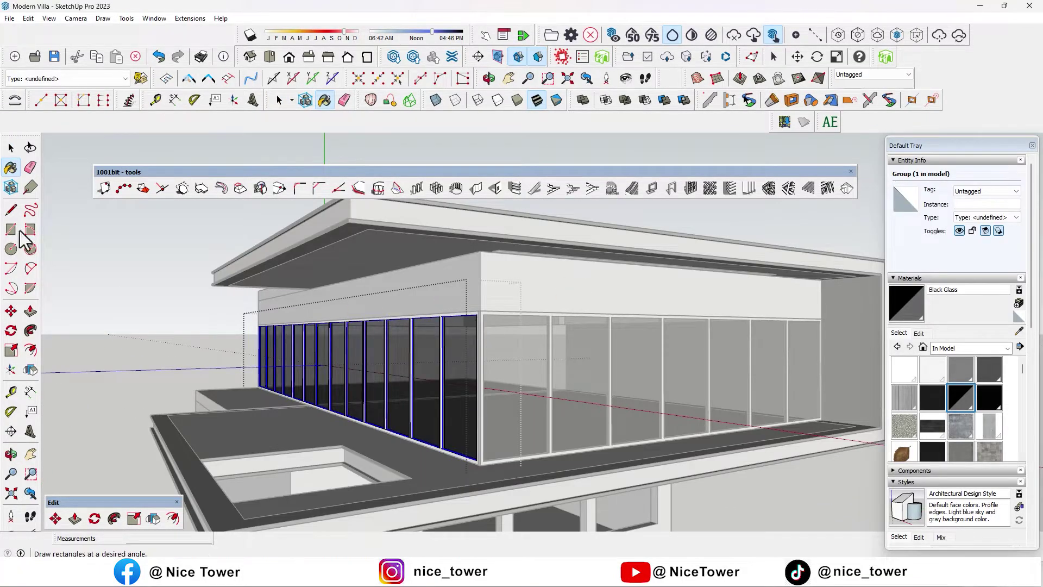
{"action": "middle_click_drag", "start_coordinate": [82, 250], "coordinate": [493, 321]}
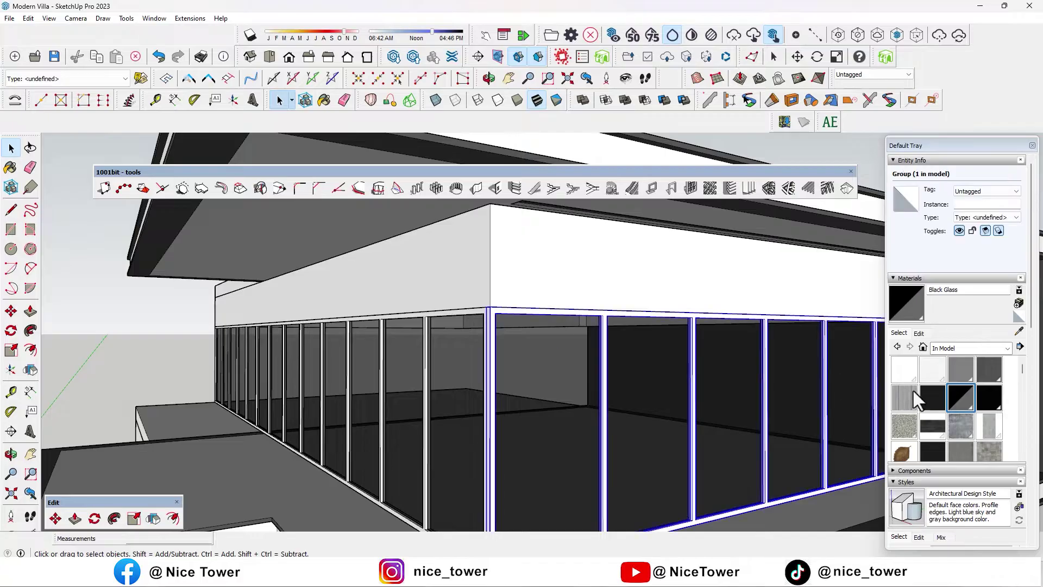
Paint the right and left window frames with dark Audi_Color_008
{"action": "left_click", "coordinate": [932, 397]}
{"action": "left_click", "coordinate": [657, 316]}
{"action": "left_click", "coordinate": [488, 320]}
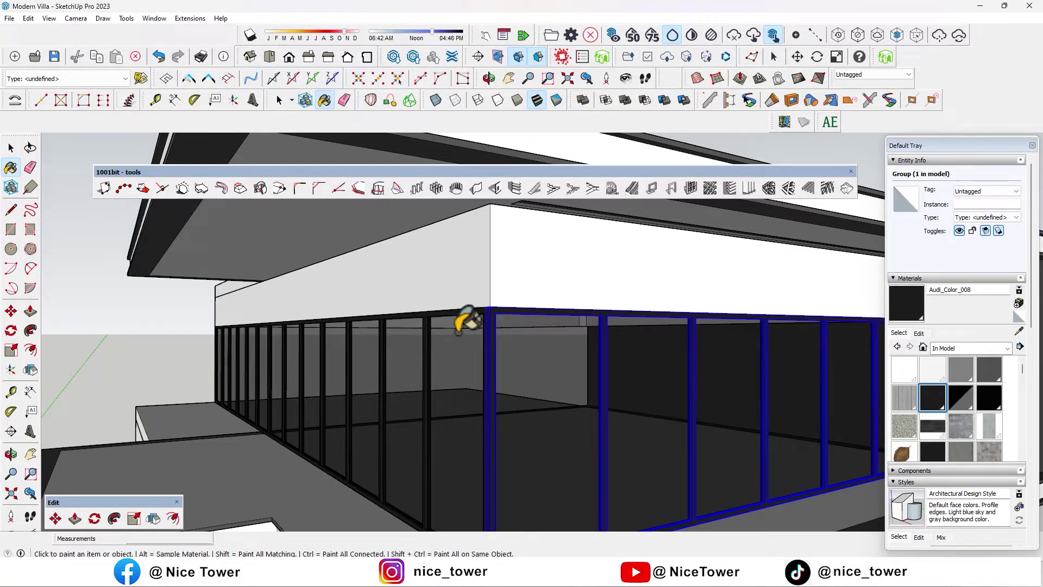
{"action": "scroll", "coordinate": [497, 312], "scroll_direction": "down", "scroll_amount": 5}
Clear the selection and orbit around the villa to inspect the upper storey
{"action": "left_click", "coordinate": [119, 253]}
{"action": "middle_click_drag", "start_coordinate": [125, 256], "coordinate": [375, 315]}
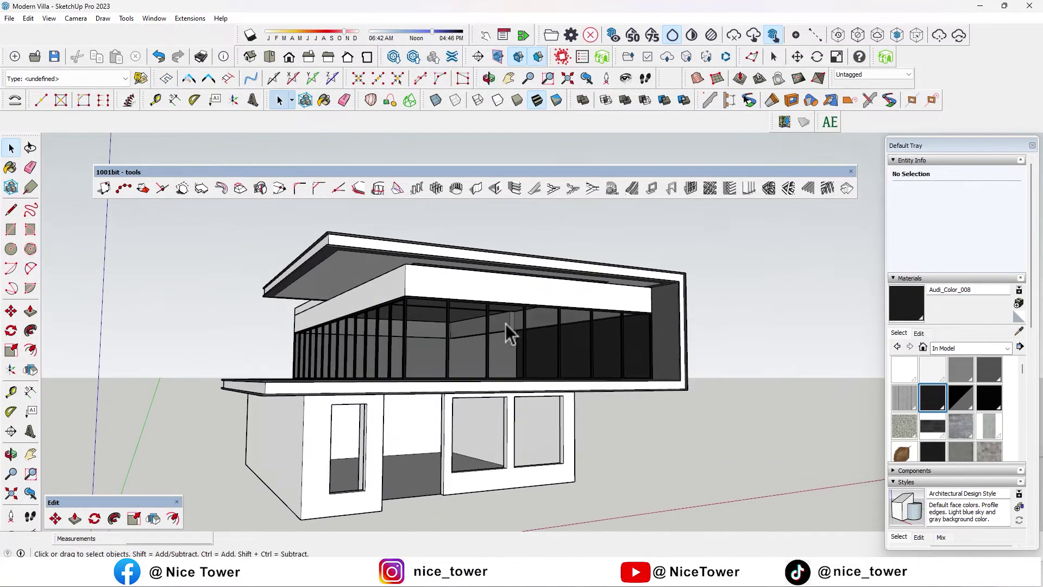
{"action": "scroll", "coordinate": [375, 315], "scroll_direction": "down", "scroll_amount": 3}
{"action": "left_click_drag", "start_coordinate": [432, 172], "coordinate": [432, 152]}
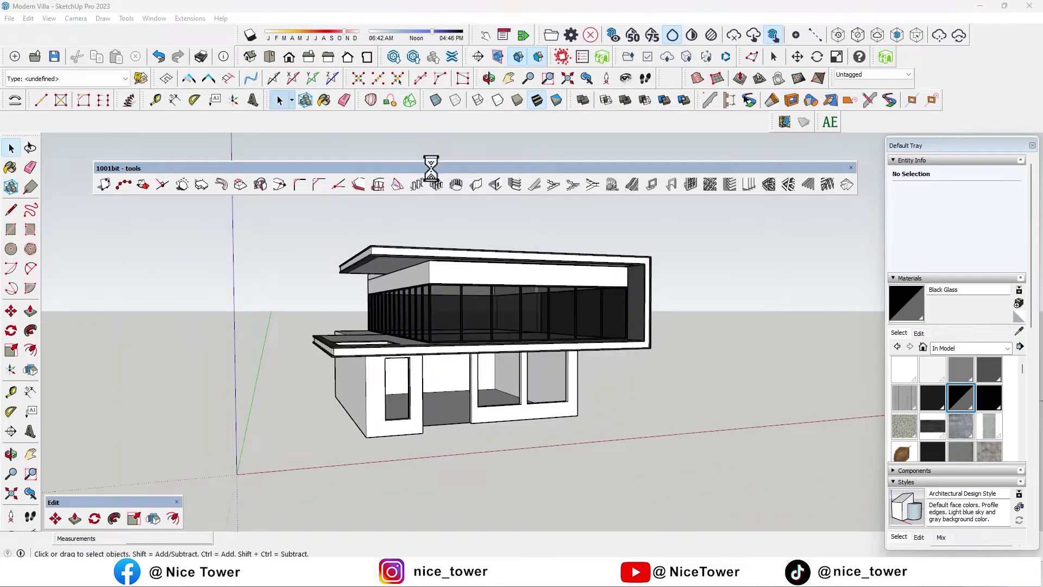
{"action": "middle_click_drag", "start_coordinate": [435, 206], "coordinate": [522, 223]}
{"action": "scroll", "coordinate": [493, 275], "scroll_direction": "up", "scroll_amount": 5}
{"action": "middle_click_drag", "start_coordinate": [454, 309], "coordinate": [459, 320]}
{"action": "scroll", "coordinate": [459, 307], "scroll_direction": "down", "scroll_amount": 2}
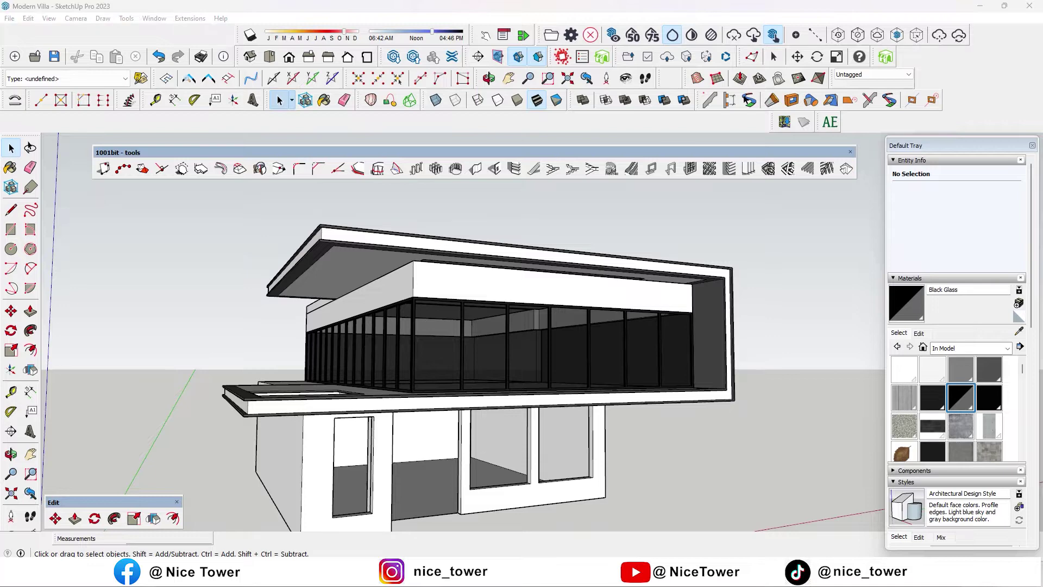
{"action": "scroll", "coordinate": [364, 397], "scroll_direction": "up", "scroll_amount": 5}
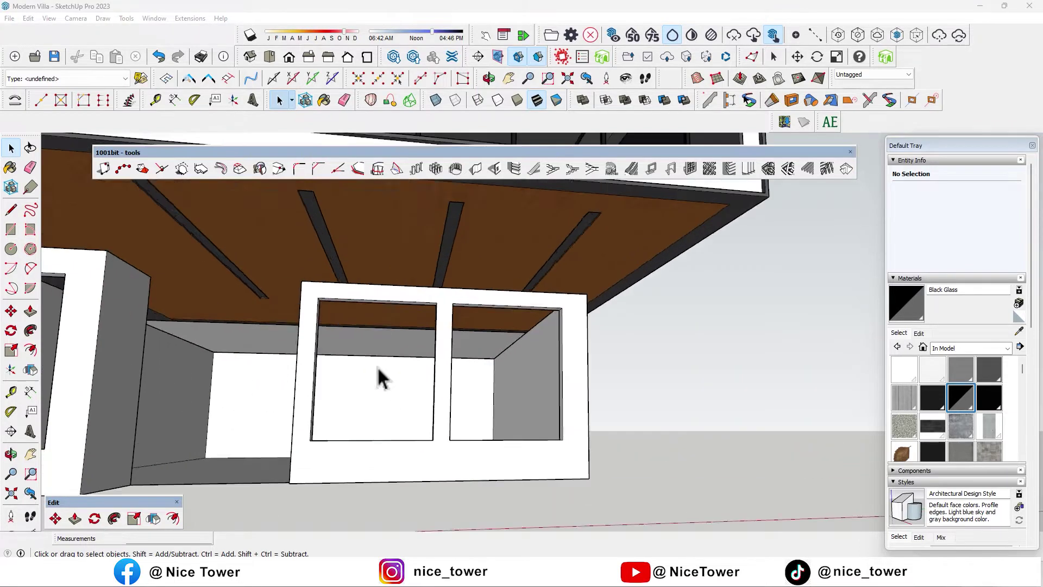
Fill the left window opening with a rectangle and divide it into a 3-by-4 window frame
{"action": "scroll", "coordinate": [377, 367], "scroll_direction": "up", "scroll_amount": 1}
{"action": "left_click", "coordinate": [433, 450]}
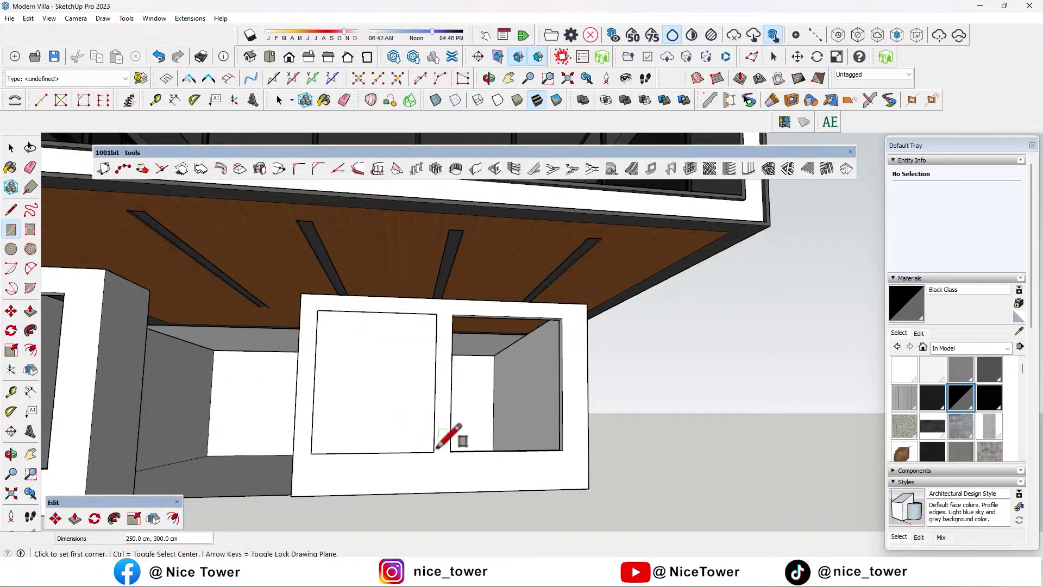
{"action": "middle_click_drag", "start_coordinate": [449, 435], "coordinate": [445, 366]}
{"action": "key", "text": "space"}
{"action": "left_click", "coordinate": [369, 391]}
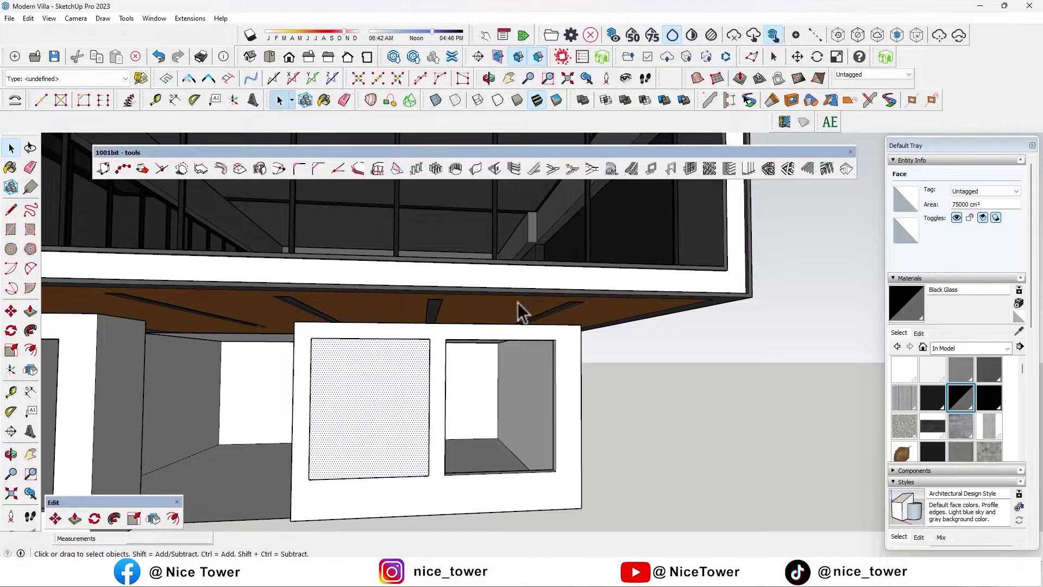
{"action": "left_click", "coordinate": [689, 169]}
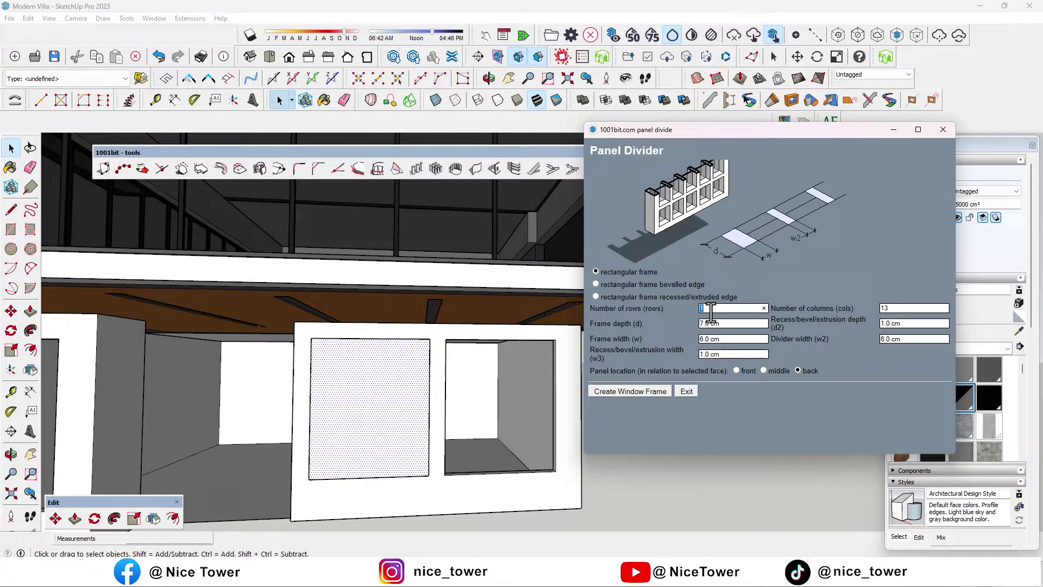
{"action": "left_click", "coordinate": [648, 392]}
Paint the window frame dark with Audi_Color_008, undoing a stray paint first
{"action": "scroll", "coordinate": [388, 370], "scroll_direction": "up", "scroll_amount": 2}
{"action": "left_click", "coordinate": [373, 396]}
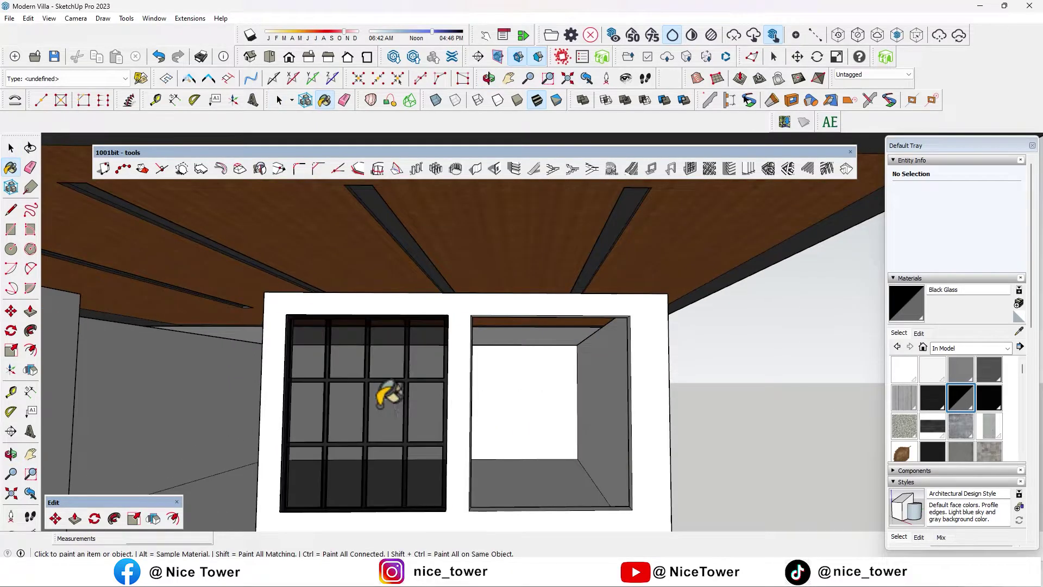
{"action": "key", "text": "ctrl+z"}
{"action": "key", "text": "space"}
{"action": "double_click", "coordinate": [373, 387]}
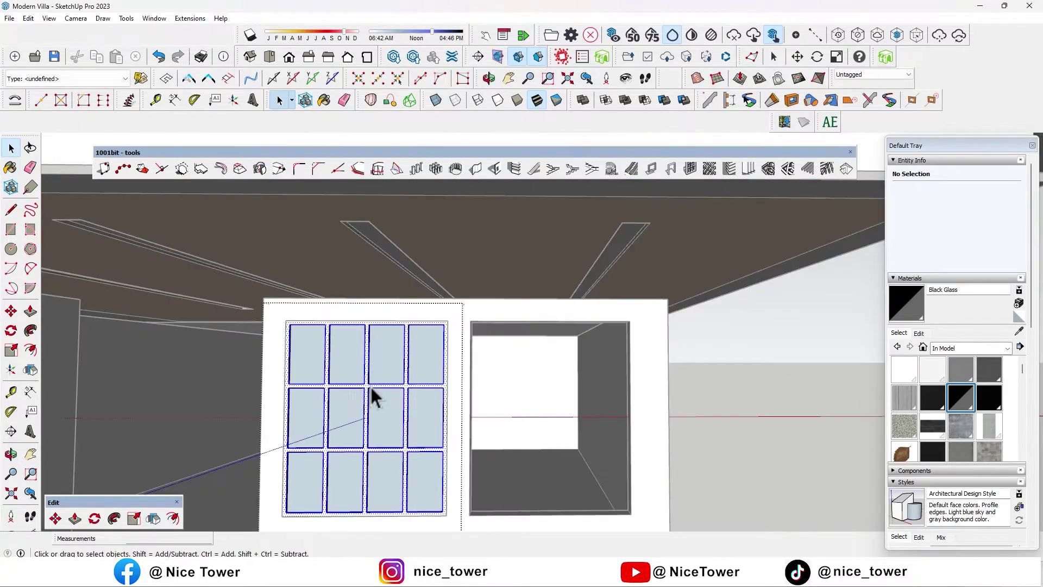
{"action": "left_click", "coordinate": [448, 377]}
{"action": "left_click", "coordinate": [943, 389]}
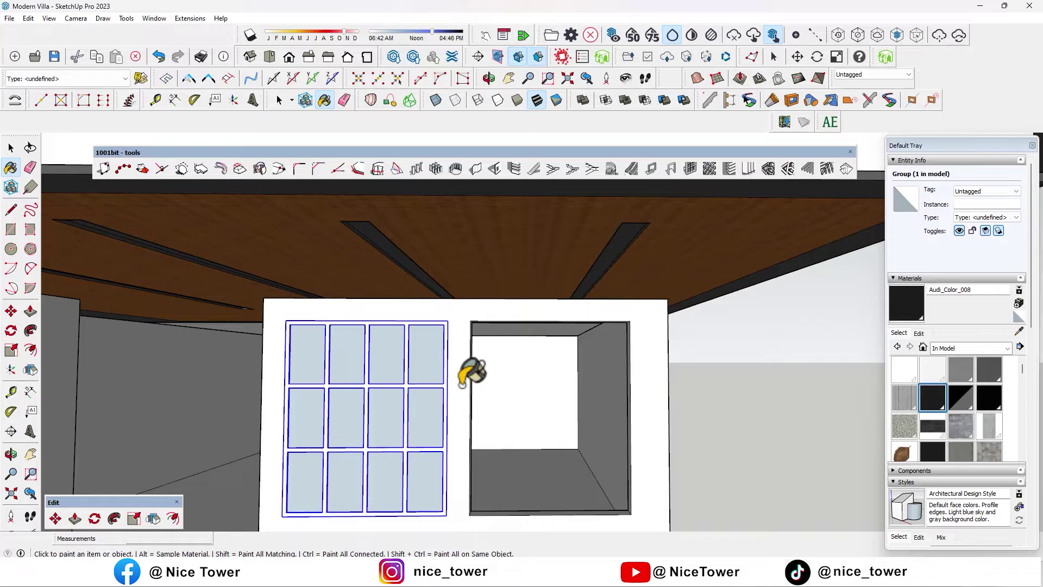
{"action": "left_click", "coordinate": [446, 378]}
Paint the window's glass panes with Black Glass inside the group
{"action": "key", "text": "space"}
{"action": "double_click", "coordinate": [402, 364]}
{"action": "key", "text": "b"}
{"action": "left_click", "coordinate": [961, 397]}
{"action": "left_click", "coordinate": [383, 365]}
{"action": "scroll", "coordinate": [383, 361], "scroll_direction": "down", "scroll_amount": 3}
{"action": "key", "text": "space"}
{"action": "scroll", "coordinate": [582, 435], "scroll_direction": "down", "scroll_amount": 3}
Copy the finished window into the right ground-floor opening
{"action": "mouse_move", "coordinate": [582, 435]}
{"action": "middle_mouse_down"}
{"action": "mouse_move", "coordinate": [501, 396]}
{"action": "mouse_move", "coordinate": [459, 459]}
{"action": "middle_mouse_up"}
{"action": "left_click", "coordinate": [459, 459]}
{"action": "key", "text": "m"}
{"action": "scroll", "coordinate": [335, 498], "scroll_direction": "up", "scroll_amount": 3}
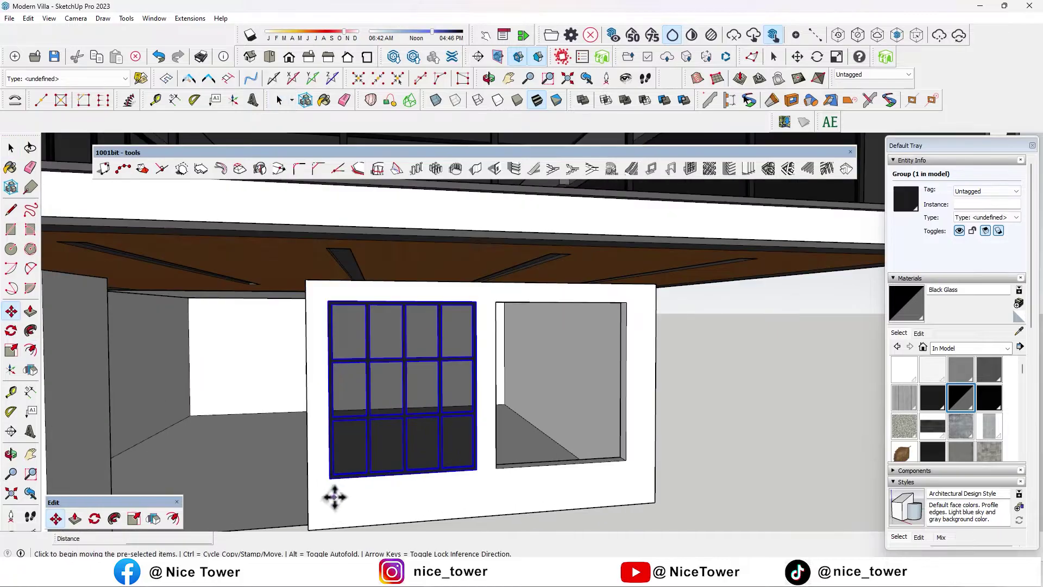
{"action": "key", "text": "ctrl"}
{"action": "left_click", "coordinate": [330, 484]}
{"action": "left_click", "coordinate": [494, 478]}
{"action": "scroll", "coordinate": [507, 458], "scroll_direction": "down", "scroll_amount": 5}
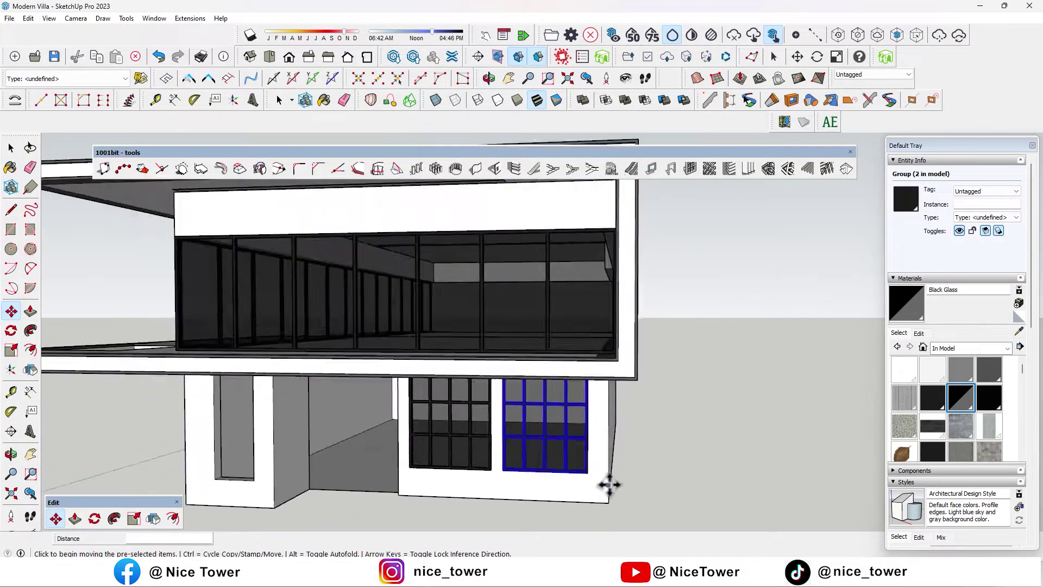
{"action": "key", "text": "space"}
{"action": "left_click", "coordinate": [687, 427]}
Look up at the house's underside and set a rectangle's first corner on the pillar
{"action": "mouse_move", "coordinate": [687, 427]}
{"action": "middle_mouse_down"}
{"action": "mouse_move", "coordinate": [496, 344]}
{"action": "mouse_move", "coordinate": [480, 317]}
{"action": "middle_mouse_up"}
{"action": "scroll", "coordinate": [426, 419], "scroll_direction": "up", "scroll_amount": 3}
{"action": "scroll", "coordinate": [204, 358], "scroll_direction": "up", "scroll_amount": 2}
{"action": "scroll", "coordinate": [380, 413], "scroll_direction": "up", "scroll_amount": 2}
{"action": "left_click", "coordinate": [437, 489]}
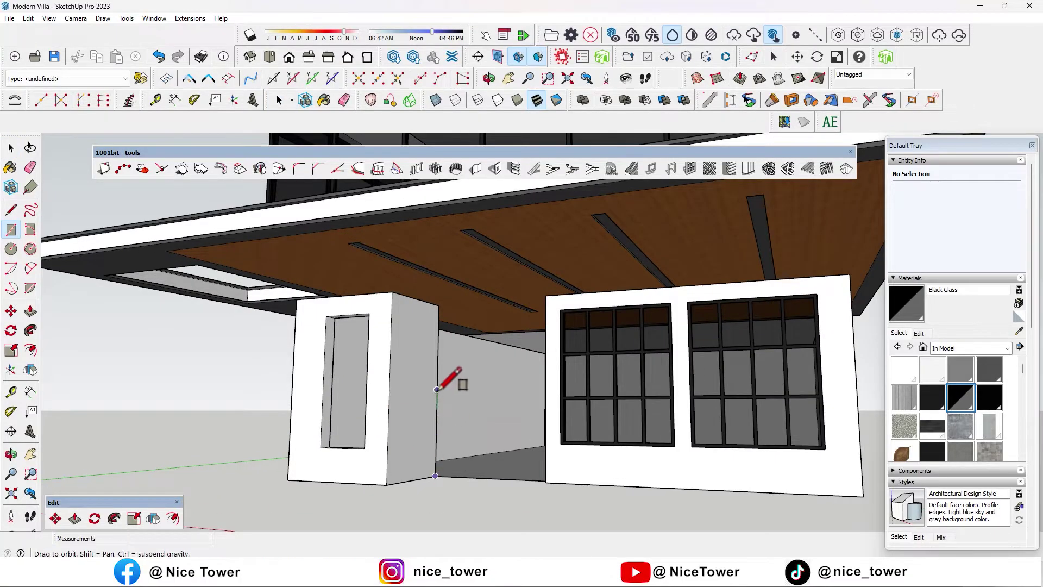
Finish the rectangle on the pillar face and push it out 20 cm
{"action": "scroll", "coordinate": [456, 380], "scroll_direction": "up", "scroll_amount": 2}
{"action": "scroll", "coordinate": [456, 380], "scroll_direction": "up", "scroll_amount": 2}
{"action": "scroll", "coordinate": [436, 283], "scroll_direction": "up", "scroll_amount": 2}
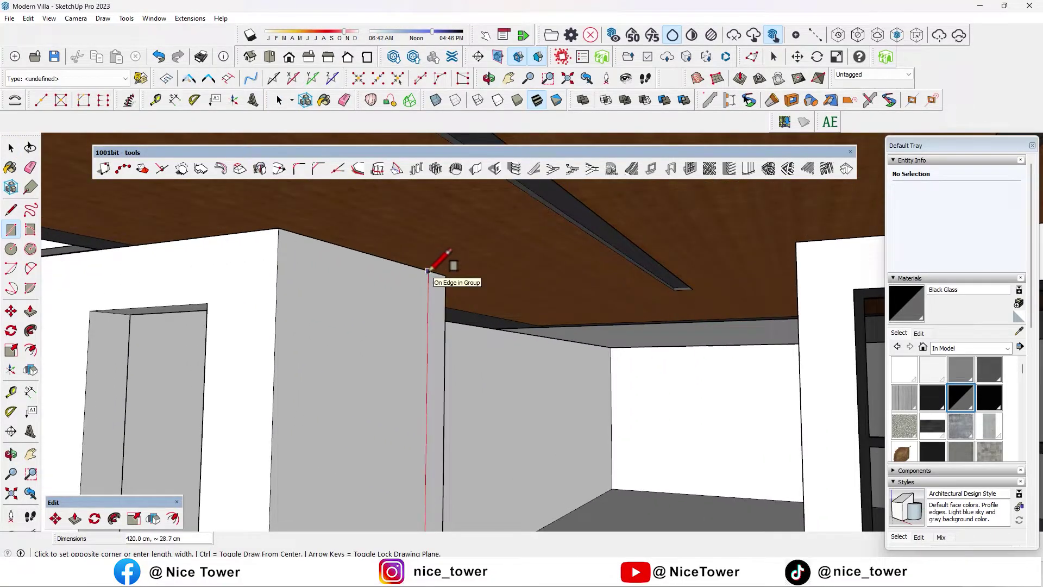
{"action": "left_click", "coordinate": [428, 270]}
{"action": "key", "text": "p"}
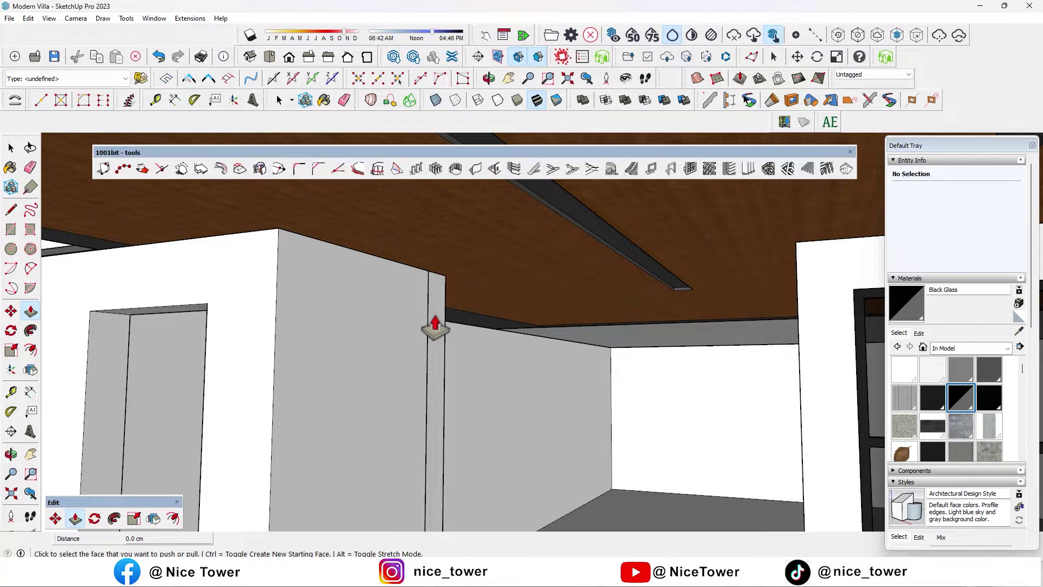
{"action": "left_click", "coordinate": [438, 324]}
{"action": "type", "text": "20"}
{"action": "key", "text": "Return"}
Draw a line at the pillar's base corner and extrude the small face into a 420 cm strip
{"action": "mouse_move", "coordinate": [400, 314]}
{"action": "middle_mouse_down"}
{"action": "mouse_move", "coordinate": [391, 283]}
{"action": "mouse_move", "coordinate": [407, 343]}
{"action": "middle_mouse_up"}
{"action": "scroll", "coordinate": [413, 500], "scroll_direction": "up", "scroll_amount": 3}
{"action": "middle_click_drag", "start_coordinate": [412, 500], "coordinate": [419, 399]}
{"action": "left_click", "coordinate": [11, 209]}
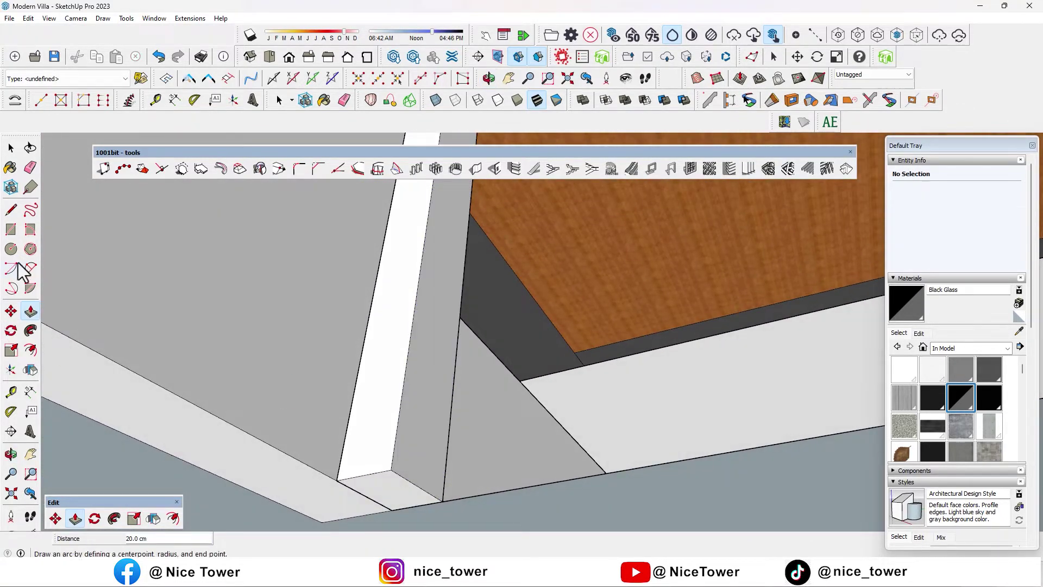
{"action": "scroll", "coordinate": [346, 477], "scroll_direction": "up", "scroll_amount": 3}
{"action": "left_click", "coordinate": [337, 472]}
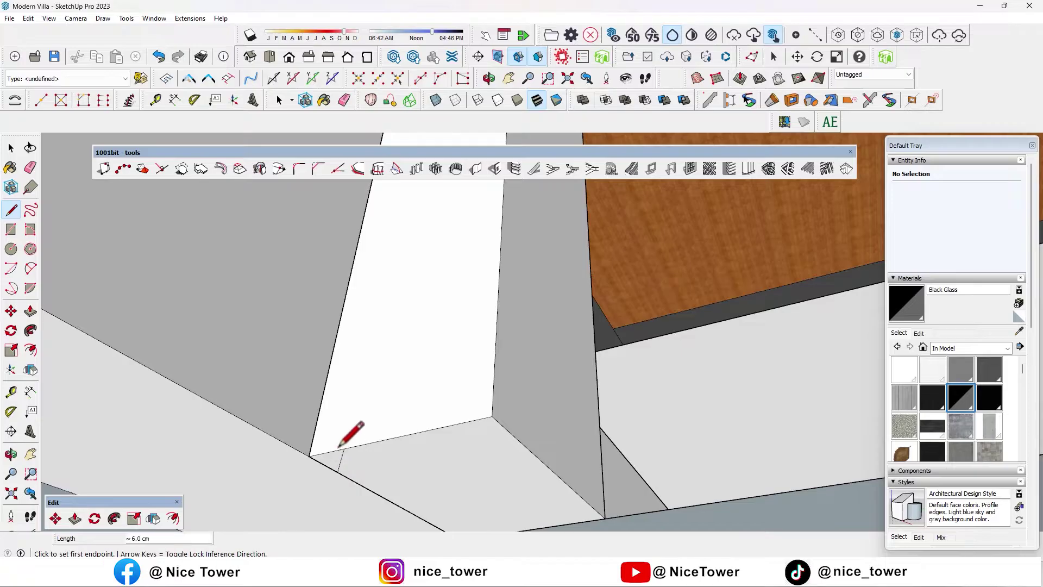
{"action": "scroll", "coordinate": [452, 423], "scroll_direction": "down", "scroll_amount": 3}
{"action": "key", "text": "p"}
{"action": "scroll", "coordinate": [456, 429], "scroll_direction": "down", "scroll_amount": 2}
{"action": "left_click", "coordinate": [459, 426]}
{"action": "scroll", "coordinate": [459, 467], "scroll_direction": "down", "scroll_amount": 5}
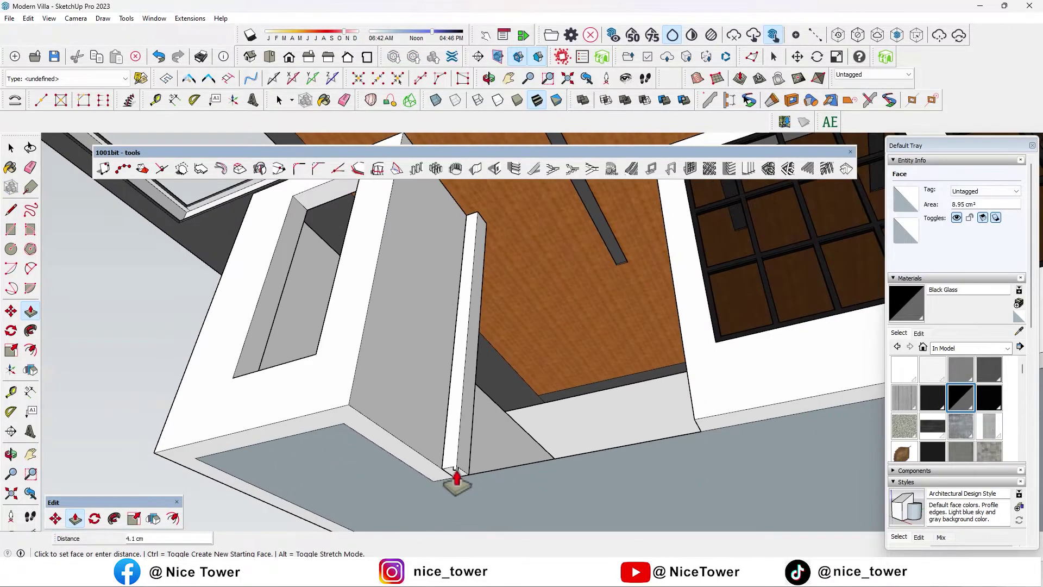
{"action": "left_click", "coordinate": [494, 218]}
Select the whole column strip and make it a group
{"action": "left_click", "coordinate": [446, 476]}
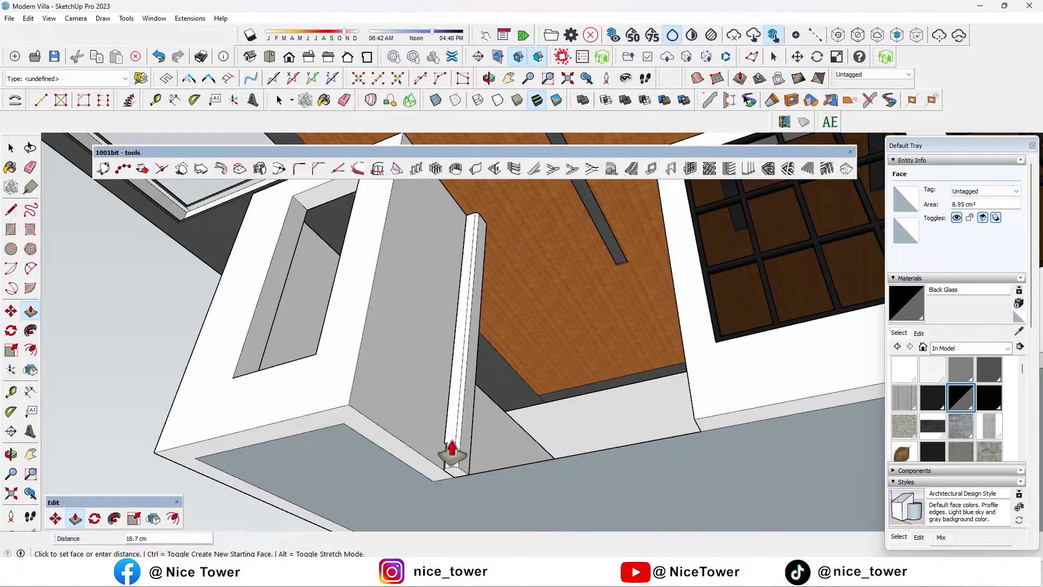
{"action": "middle_click_drag", "start_coordinate": [489, 205], "coordinate": [484, 366]}
{"action": "key", "text": "space"}
{"action": "triple_click", "coordinate": [473, 396]}
{"action": "right_click", "coordinate": [472, 392]}
{"action": "left_click", "coordinate": [506, 257]}
Sample Wood Bamboo from the model's materials and paint the column with it
{"action": "left_click", "coordinate": [954, 349]}
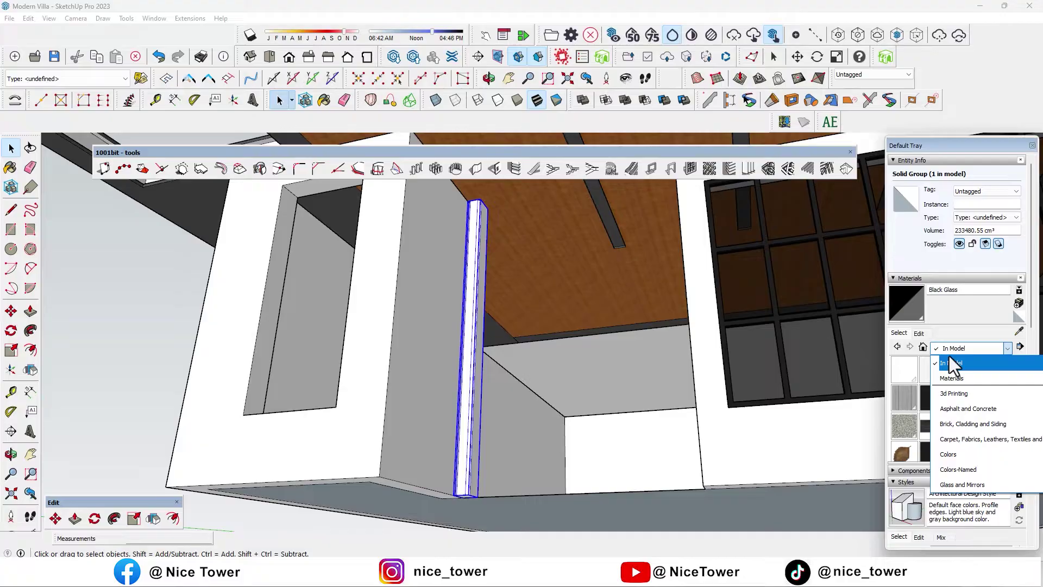
{"action": "left_click", "coordinate": [1021, 342]}
{"action": "left_click", "coordinate": [490, 265]}
{"action": "left_click", "coordinate": [481, 266]}
Copy the wood column a short distance beside itself and array it to 15 copies (x15)
{"action": "key", "text": "m"}
{"action": "scroll", "coordinate": [353, 495], "scroll_direction": "up", "scroll_amount": 3}
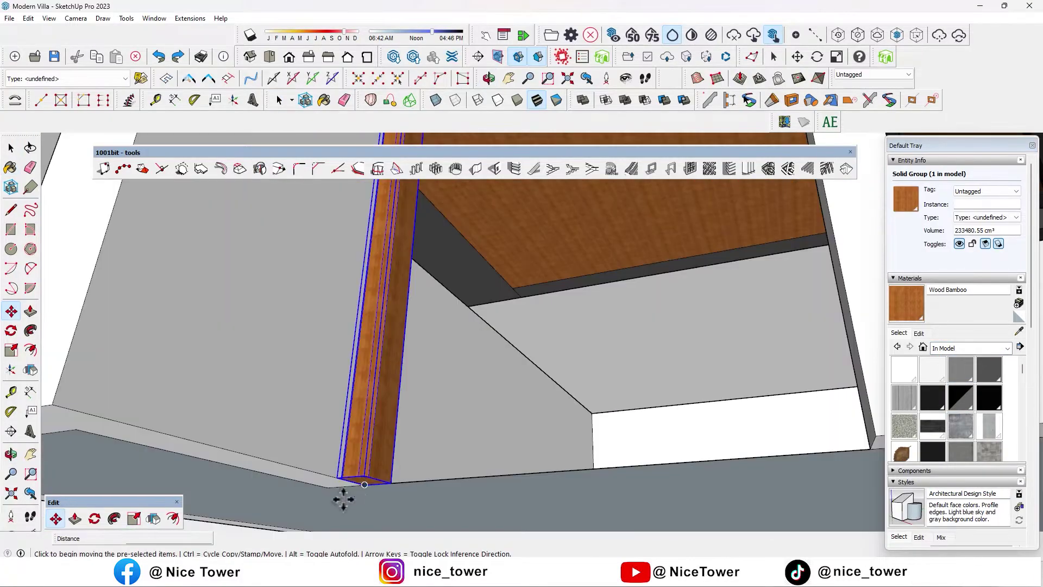
{"action": "left_click", "coordinate": [364, 489]}
{"action": "left_click", "coordinate": [396, 489]}
{"action": "type", "text": "x15"}
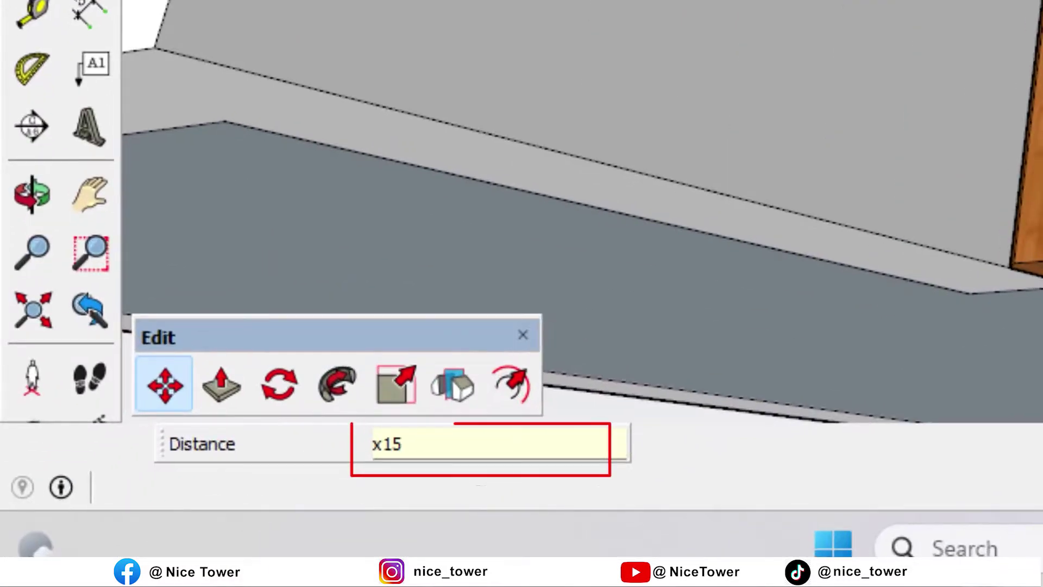
{"action": "key", "text": "Return"}
{"action": "scroll", "coordinate": [531, 401], "scroll_direction": "down", "scroll_amount": 5}
{"action": "scroll", "coordinate": [553, 396], "scroll_direction": "down", "scroll_amount": 5}
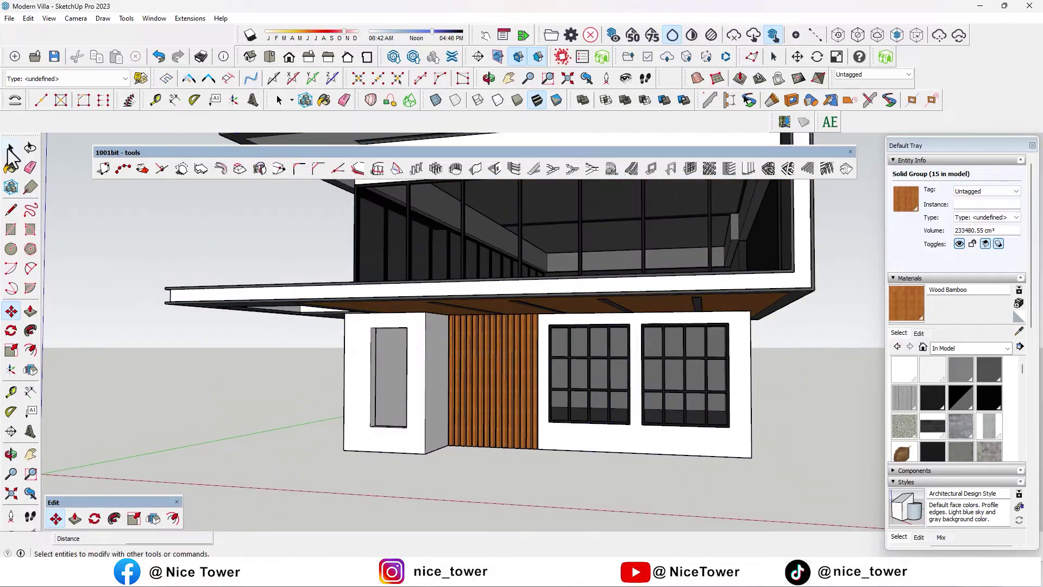
Pick Push/Pull for the new door face and reorient the view around the villa
{"action": "left_click", "coordinate": [12, 148]}
{"action": "scroll", "coordinate": [396, 337], "scroll_direction": "up", "scroll_amount": 2}
{"action": "scroll", "coordinate": [419, 379], "scroll_direction": "up", "scroll_amount": 5}
{"action": "scroll", "coordinate": [419, 380], "scroll_direction": "down", "scroll_amount": 2}
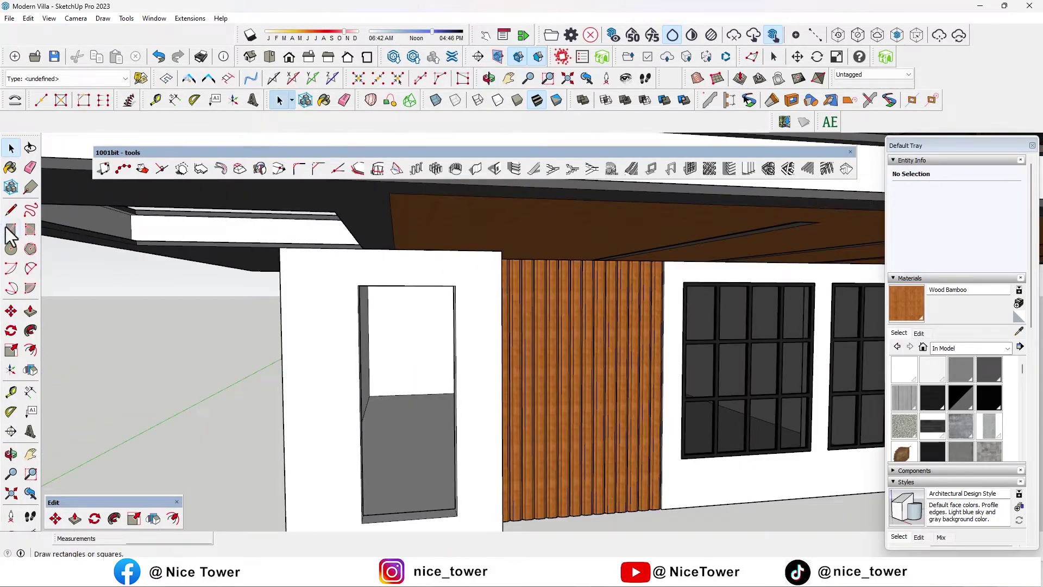
{"action": "scroll", "coordinate": [401, 424], "scroll_direction": "up", "scroll_amount": 3}
{"action": "scroll", "coordinate": [459, 459], "scroll_direction": "up", "scroll_amount": 2}
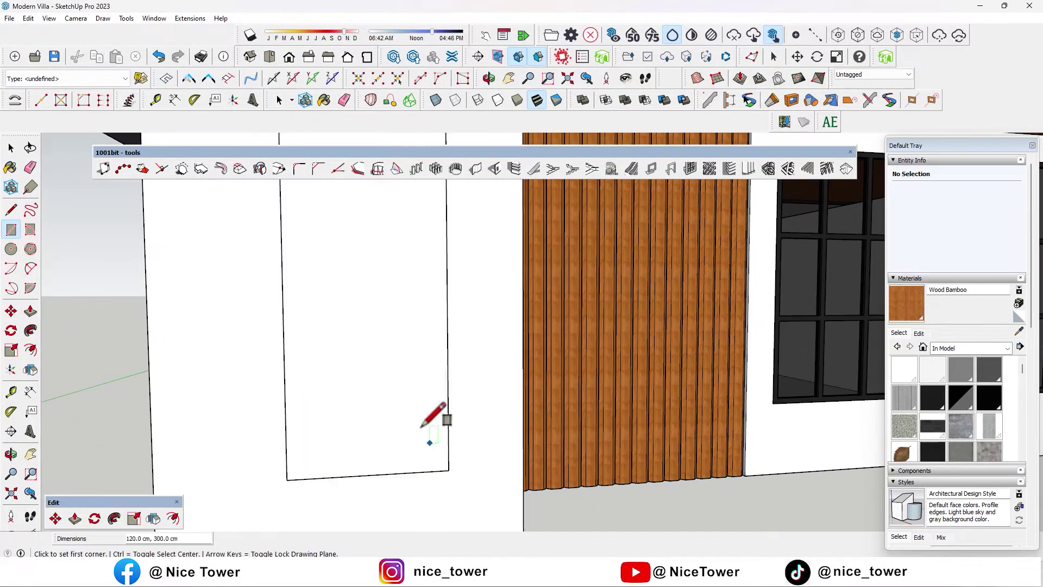
{"action": "scroll", "coordinate": [338, 434], "scroll_direction": "down", "scroll_amount": 1}
{"action": "key", "text": "p"}
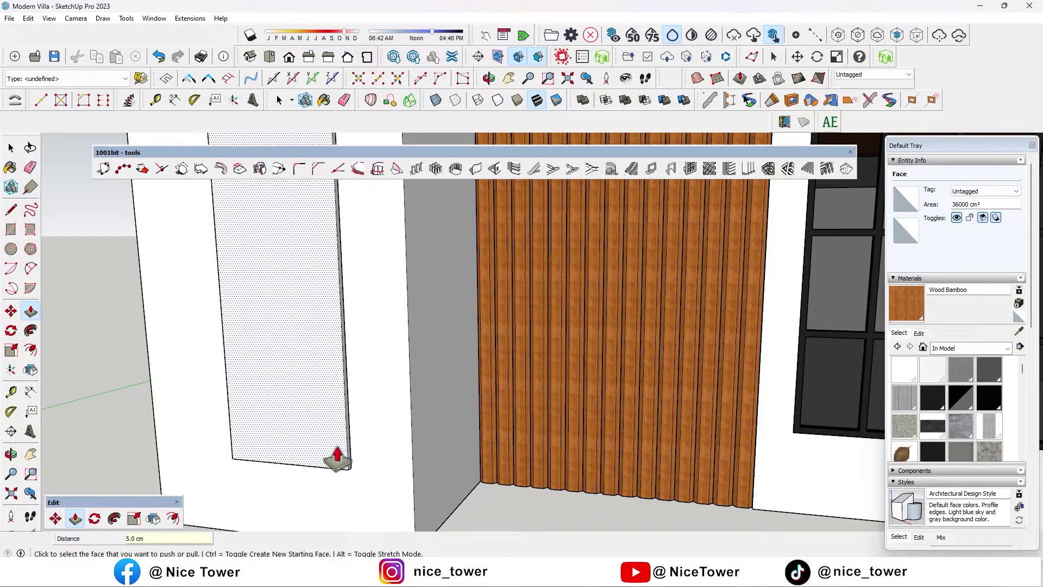
{"action": "scroll", "coordinate": [326, 440], "scroll_direction": "down", "scroll_amount": 3}
{"action": "scroll", "coordinate": [361, 434], "scroll_direction": "down", "scroll_amount": 5}
{"action": "middle_click_drag", "start_coordinate": [433, 454], "coordinate": [501, 400]}
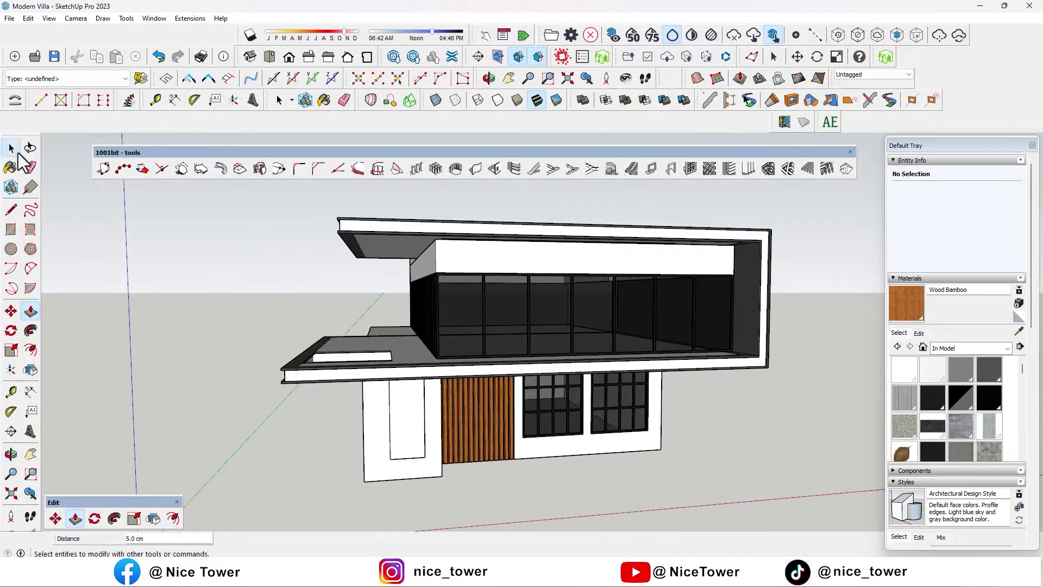
{"action": "key", "text": "space"}
{"action": "scroll", "coordinate": [294, 288], "scroll_direction": "down", "scroll_amount": 1}
{"action": "scroll", "coordinate": [294, 287], "scroll_direction": "down", "scroll_amount": 1}
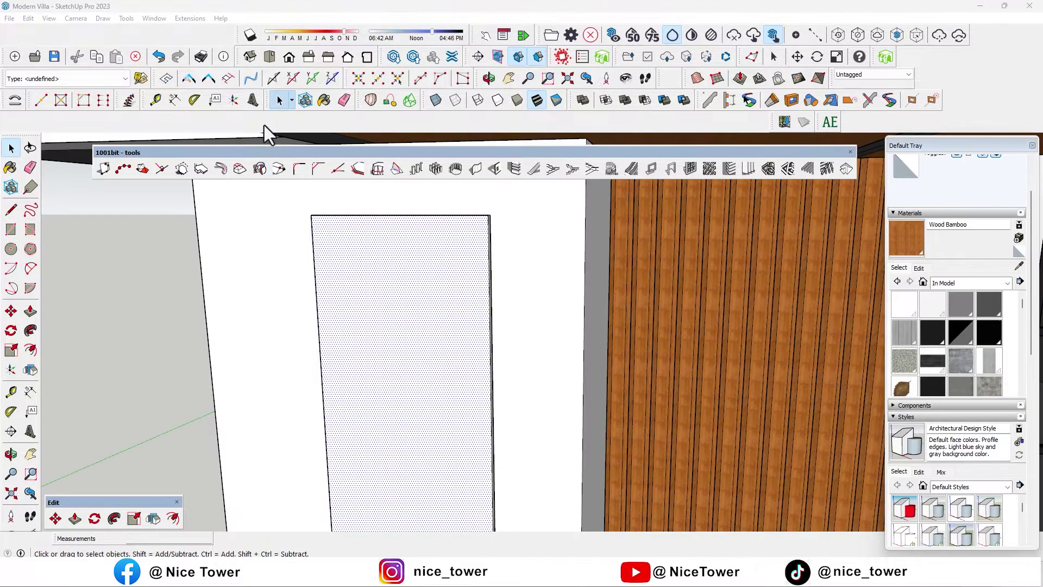
{"action": "scroll", "coordinate": [318, 242], "scroll_direction": "up", "scroll_amount": 2}
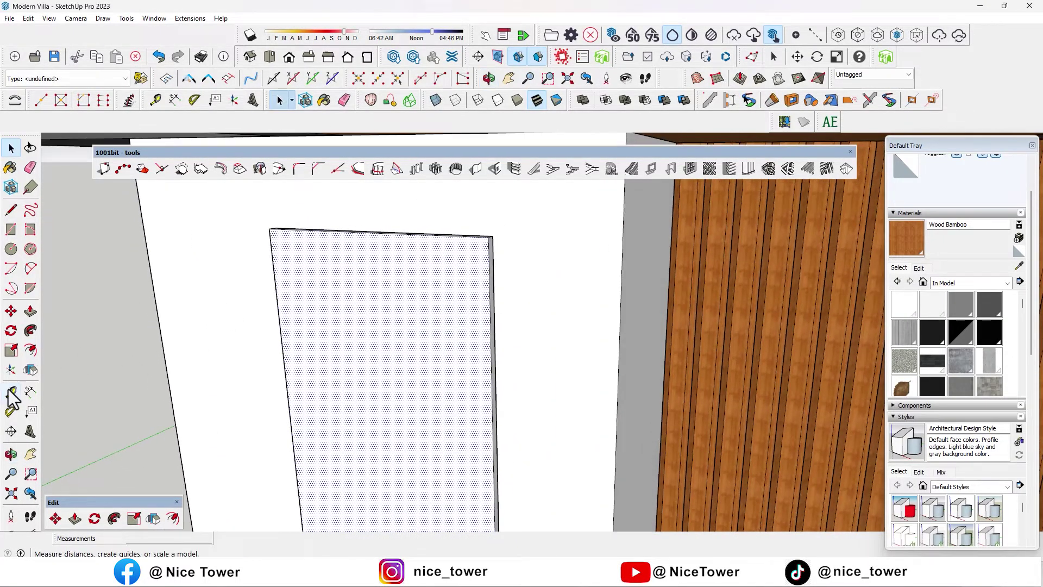
Place Tape Measure guides 43 cm below the door's top edge and from its right edge
{"action": "left_click", "coordinate": [10, 390]}
{"action": "left_click", "coordinate": [392, 233]}
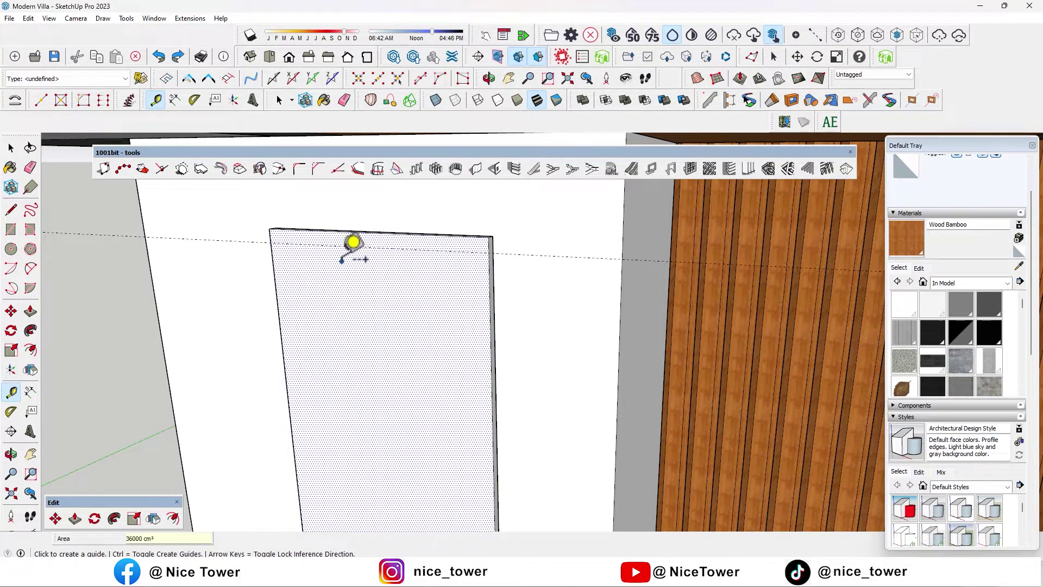
{"action": "left_click", "coordinate": [354, 246]}
{"action": "type", "text": "3"}
{"action": "key", "text": "Return"}
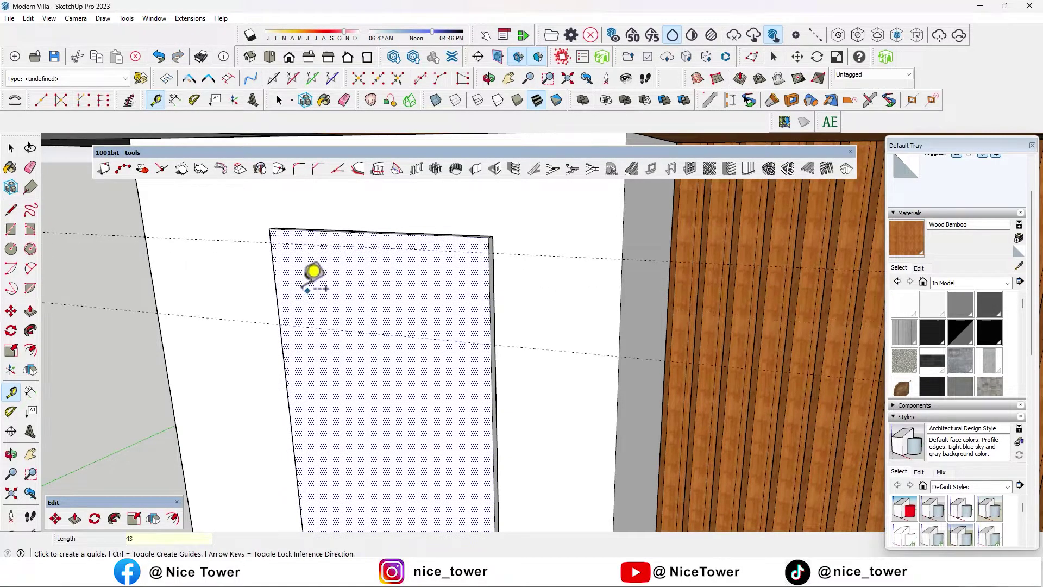
{"action": "scroll", "coordinate": [296, 281], "scroll_direction": "up", "scroll_amount": 3}
{"action": "type", "text": "7"}
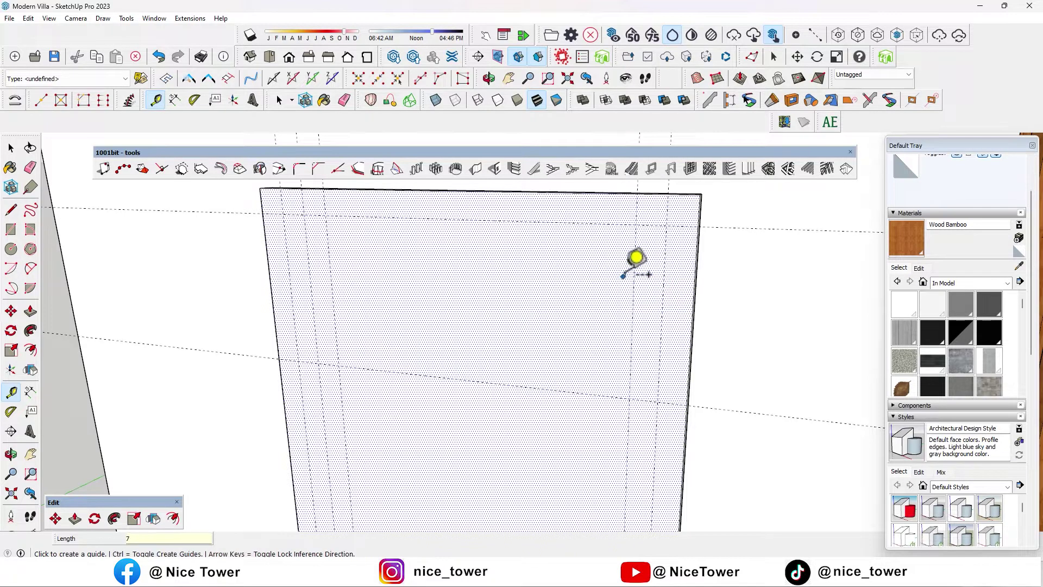
{"action": "left_click", "coordinate": [634, 273]}
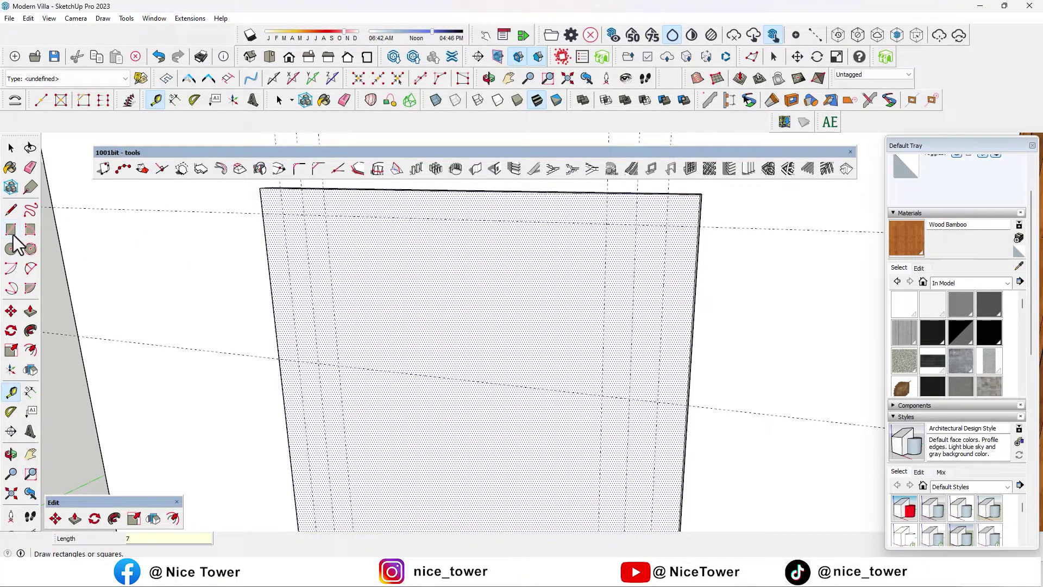
Draw a 78 by 43 cm upper panel rectangle plus narrow left and right panels
{"action": "left_click", "coordinate": [337, 362]}
{"action": "left_click", "coordinate": [606, 223]}
{"action": "left_click", "coordinate": [656, 401]}
{"action": "left_click", "coordinate": [317, 360]}
{"action": "mouse_move", "coordinate": [317, 360]}
{"action": "middle_mouse_down"}
{"action": "mouse_move", "coordinate": [459, 335]}
{"action": "mouse_move", "coordinate": [396, 321]}
{"action": "mouse_move", "coordinate": [324, 337]}
{"action": "mouse_move", "coordinate": [228, 304]}
{"action": "middle_mouse_up"}
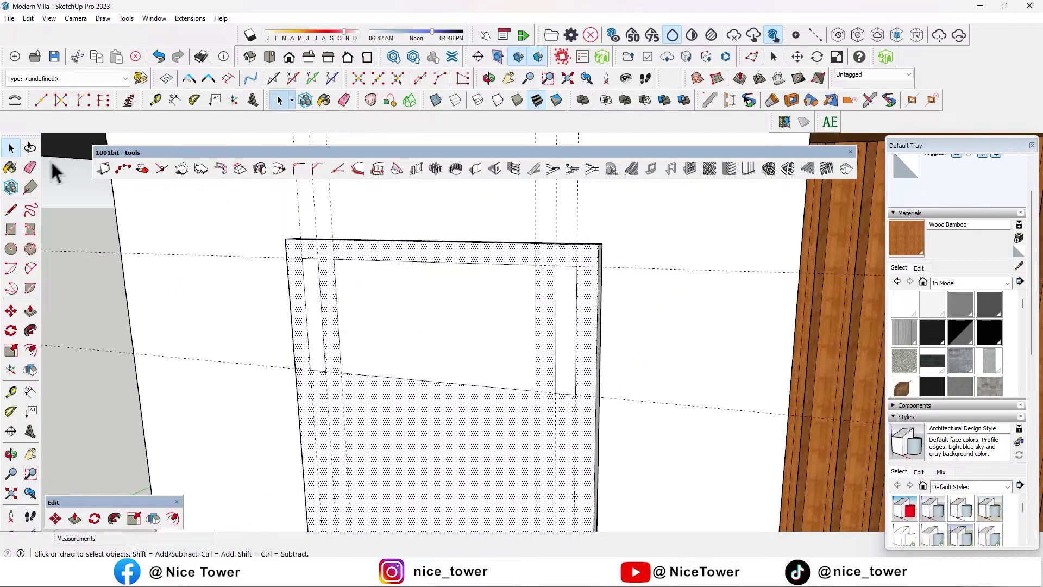
Select the whole door and paint it Wood Bamboo, then clean up with the eraser
{"action": "left_click", "coordinate": [384, 309]}
{"action": "triple_click", "coordinate": [384, 310]}
{"action": "key", "text": "b"}
{"action": "left_click", "coordinate": [489, 326]}
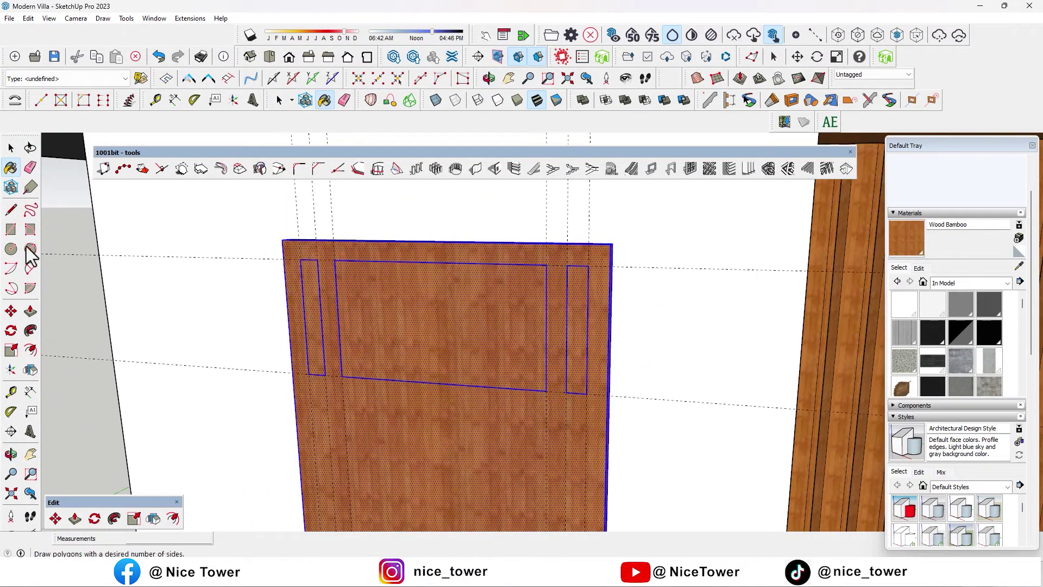
{"action": "left_click", "coordinate": [31, 169]}
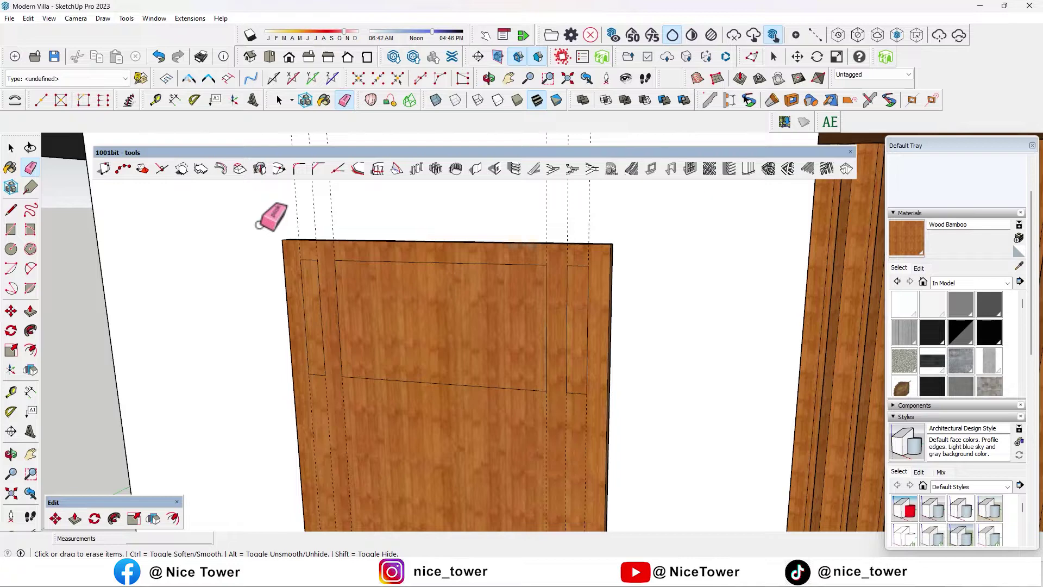
{"action": "left_click", "coordinate": [9, 147]}
Select the three inner panel faces and recess them into the door
{"action": "middle_click_drag", "start_coordinate": [291, 268], "coordinate": [381, 305]}
{"action": "left_click", "coordinate": [315, 288]}
{"action": "left_click", "coordinate": [407, 309], "text": "ctrl"}
{"action": "left_click", "coordinate": [686, 315], "text": "ctrl"}
{"action": "left_click", "coordinate": [12, 312]}
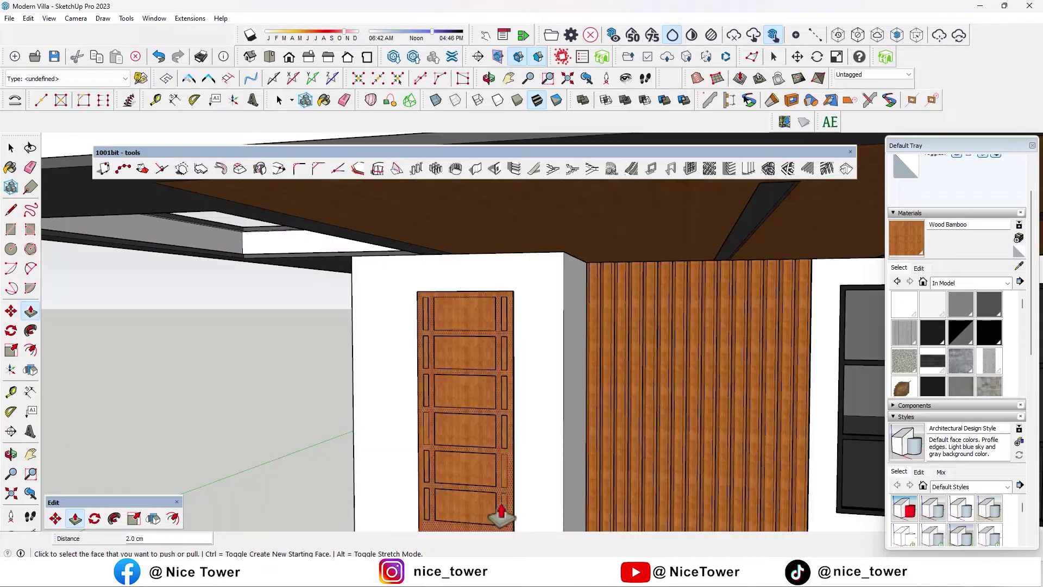
{"action": "left_click", "coordinate": [486, 497]}
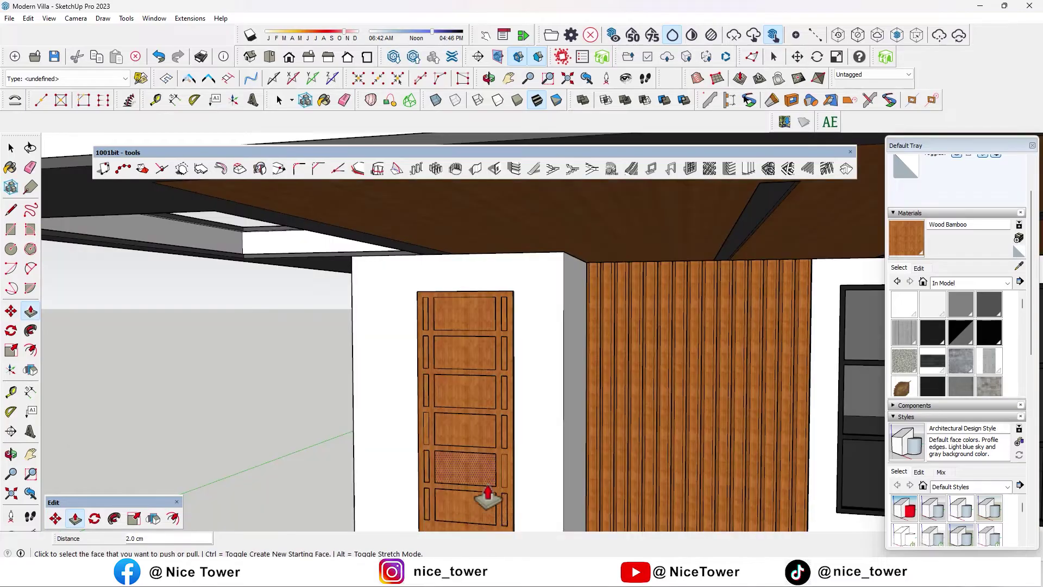
Orbit to a left-side view, dock the floating tool set, and paint a face
{"action": "scroll", "coordinate": [488, 472], "scroll_direction": "down", "scroll_amount": 3}
{"action": "scroll", "coordinate": [431, 400], "scroll_direction": "down", "scroll_amount": 3}
{"action": "scroll", "coordinate": [477, 380], "scroll_direction": "down", "scroll_amount": 3}
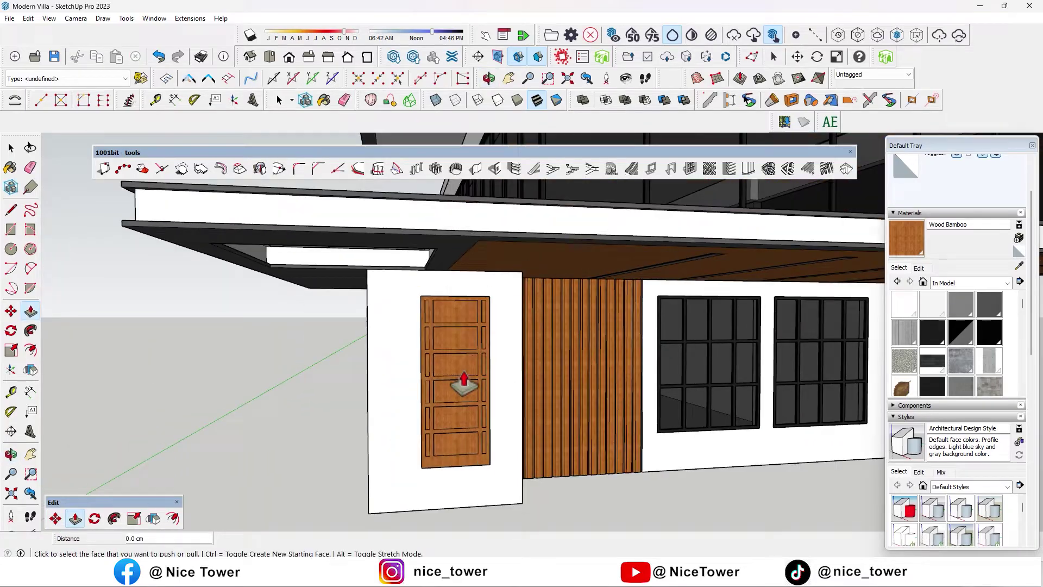
{"action": "key", "text": "space"}
{"action": "scroll", "coordinate": [314, 384], "scroll_direction": "down", "scroll_amount": 2}
{"action": "scroll", "coordinate": [314, 385], "scroll_direction": "down", "scroll_amount": 3}
{"action": "middle_click_drag", "start_coordinate": [464, 522], "coordinate": [511, 381]}
{"action": "scroll", "coordinate": [511, 359], "scroll_direction": "up", "scroll_amount": 3}
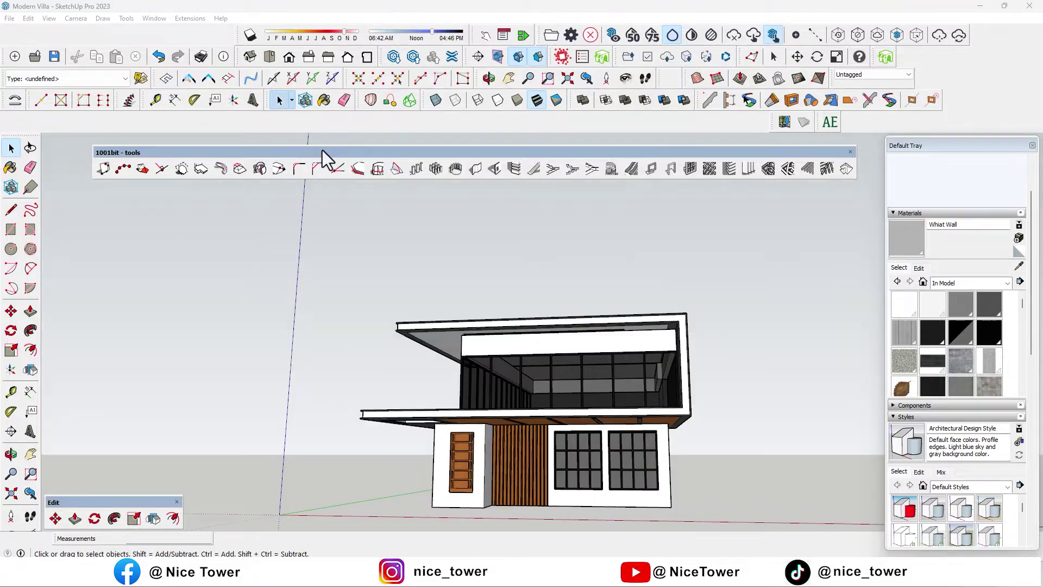
{"action": "left_click_drag", "start_coordinate": [322, 150], "coordinate": [319, 127]}
{"action": "scroll", "coordinate": [558, 413], "scroll_direction": "up", "scroll_amount": 5}
{"action": "scroll", "coordinate": [558, 413], "scroll_direction": "up", "scroll_amount": 2}
{"action": "key", "text": "b"}
{"action": "left_click", "coordinate": [713, 333]}
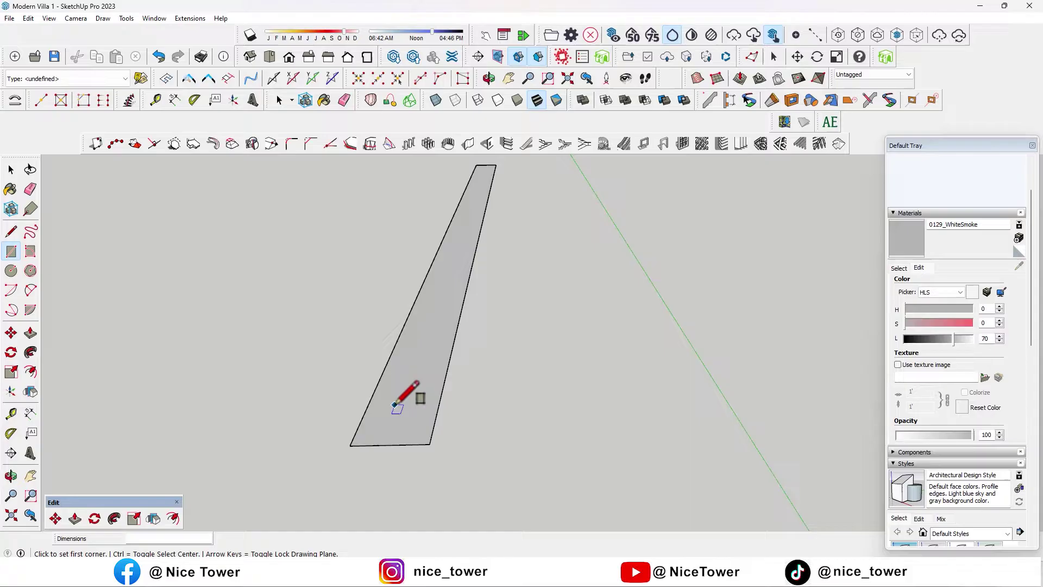
Place a guide 8 cm from the strip's end and draw the end rectangle
{"action": "scroll", "coordinate": [394, 405], "scroll_direction": "up", "scroll_amount": 1}
{"action": "left_click", "coordinate": [10, 415]}
{"action": "left_click", "coordinate": [368, 461]}
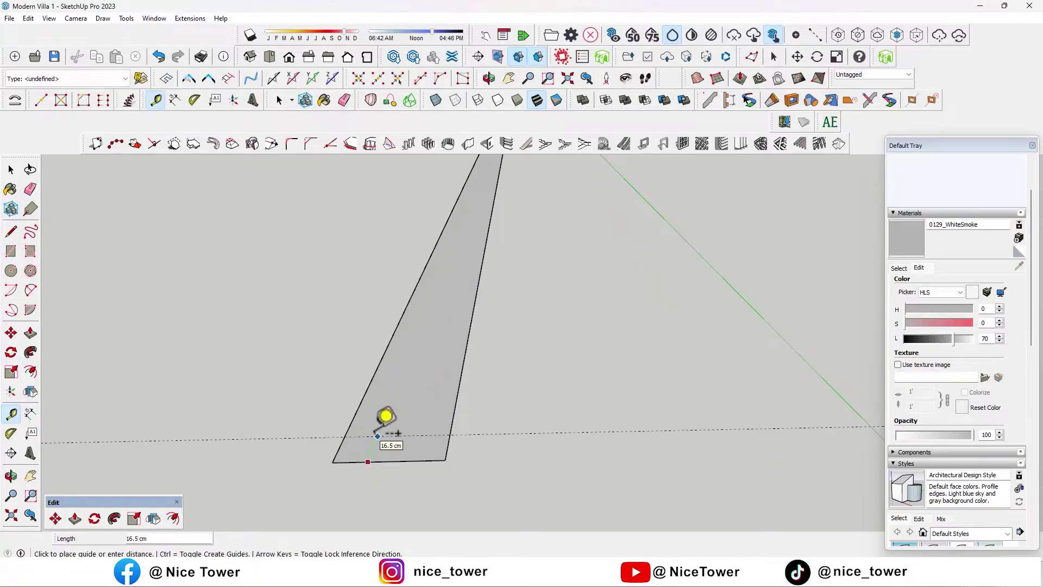
{"action": "key", "text": "Return"}
{"action": "key", "text": "r"}
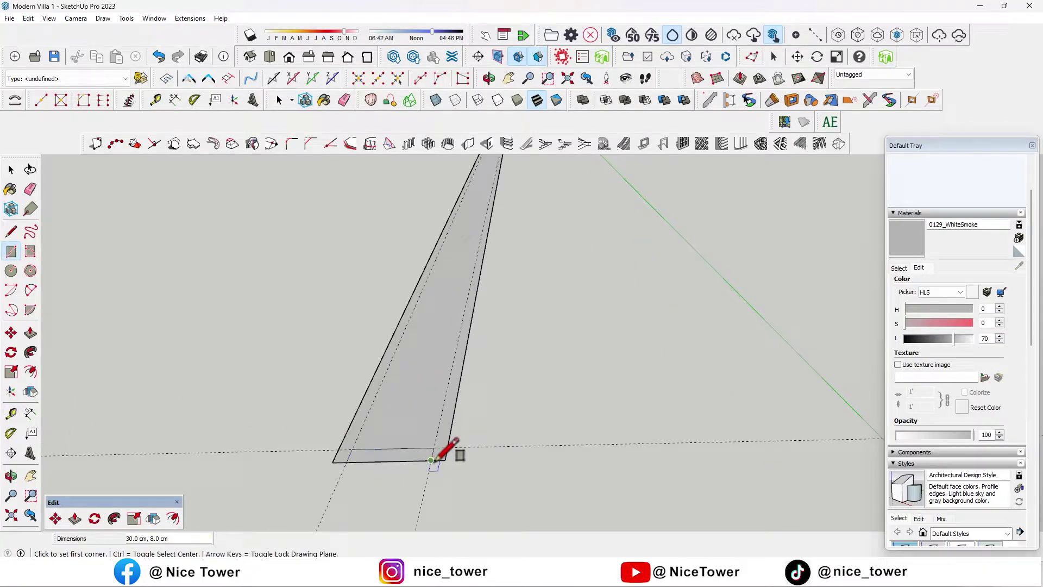
{"action": "left_click", "coordinate": [10, 171]}
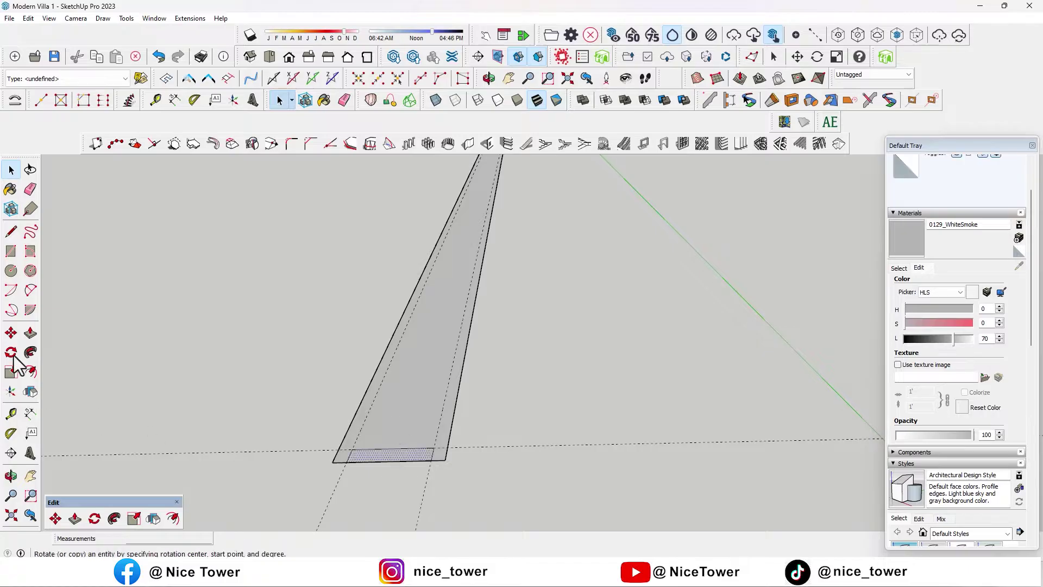
Copy the end rectangle to the strip's far end and erase it to cut a notch
{"action": "key", "text": "m"}
{"action": "left_click", "coordinate": [396, 449]}
{"action": "key", "text": "ctrl"}
{"action": "scroll", "coordinate": [431, 366], "scroll_direction": "down", "scroll_amount": 3}
{"action": "scroll", "coordinate": [549, 262], "scroll_direction": "up", "scroll_amount": 5}
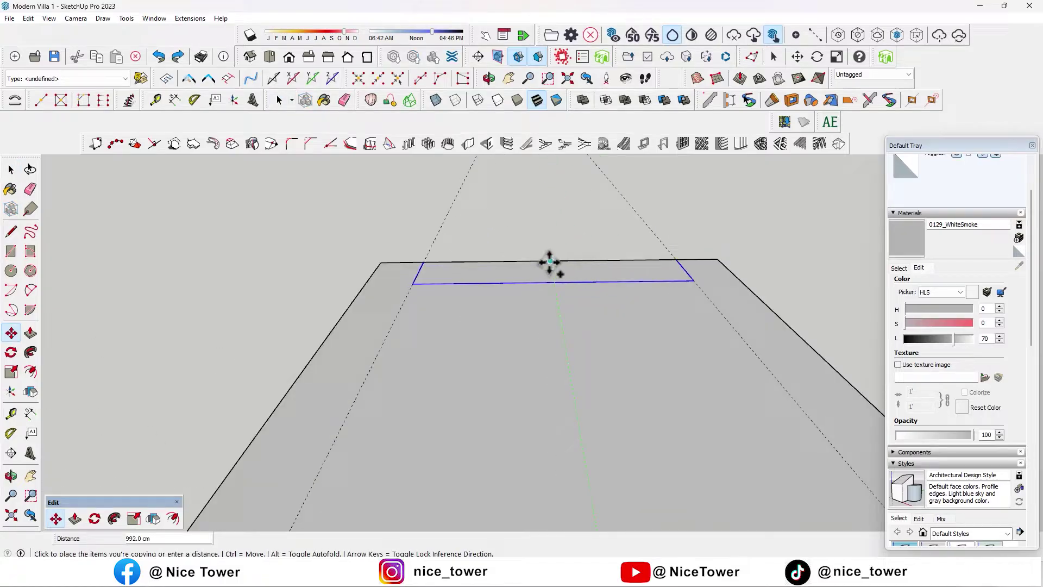
{"action": "left_click", "coordinate": [552, 260]}
{"action": "key", "text": "e"}
{"action": "left_click_drag", "start_coordinate": [517, 271], "coordinate": [523, 236]}
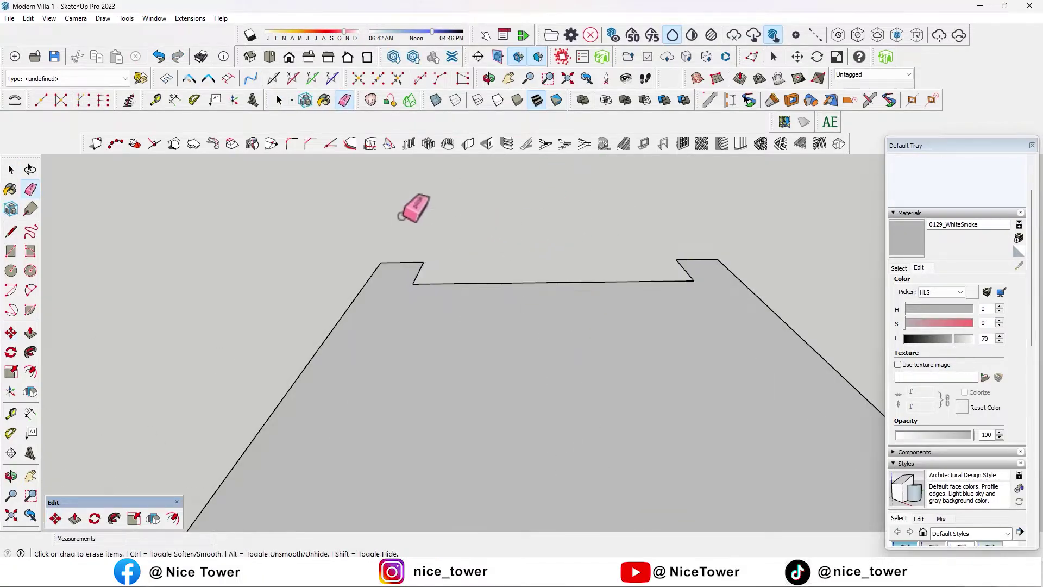
Draw a 2000 cm line from the strip's corner and select the path edges for the sweep
{"action": "scroll", "coordinate": [430, 220], "scroll_direction": "down", "scroll_amount": 3}
{"action": "scroll", "coordinate": [440, 231], "scroll_direction": "down", "scroll_amount": 3}
{"action": "scroll", "coordinate": [360, 372], "scroll_direction": "up", "scroll_amount": 3}
{"action": "scroll", "coordinate": [365, 348], "scroll_direction": "up", "scroll_amount": 2}
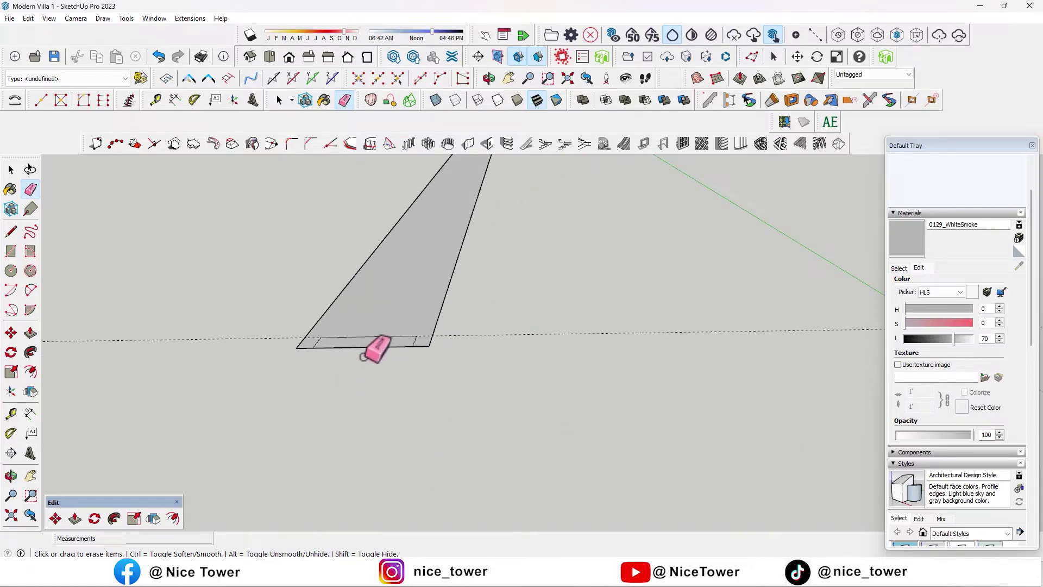
{"action": "left_click", "coordinate": [441, 348]}
{"action": "scroll", "coordinate": [457, 380], "scroll_direction": "down", "scroll_amount": 2}
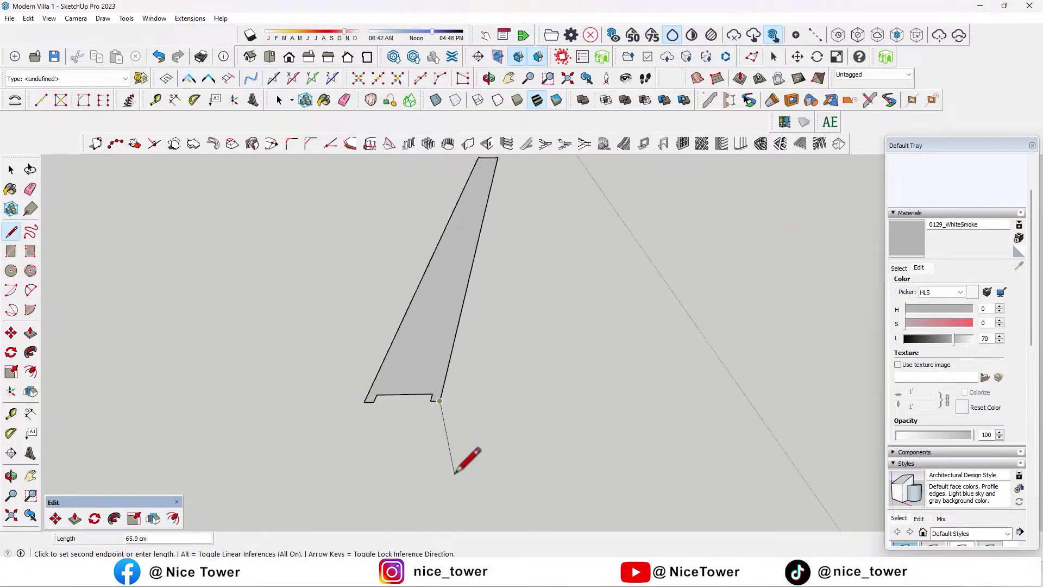
{"action": "scroll", "coordinate": [467, 456], "scroll_direction": "down", "scroll_amount": 2}
{"action": "scroll", "coordinate": [462, 380], "scroll_direction": "down", "scroll_amount": 1}
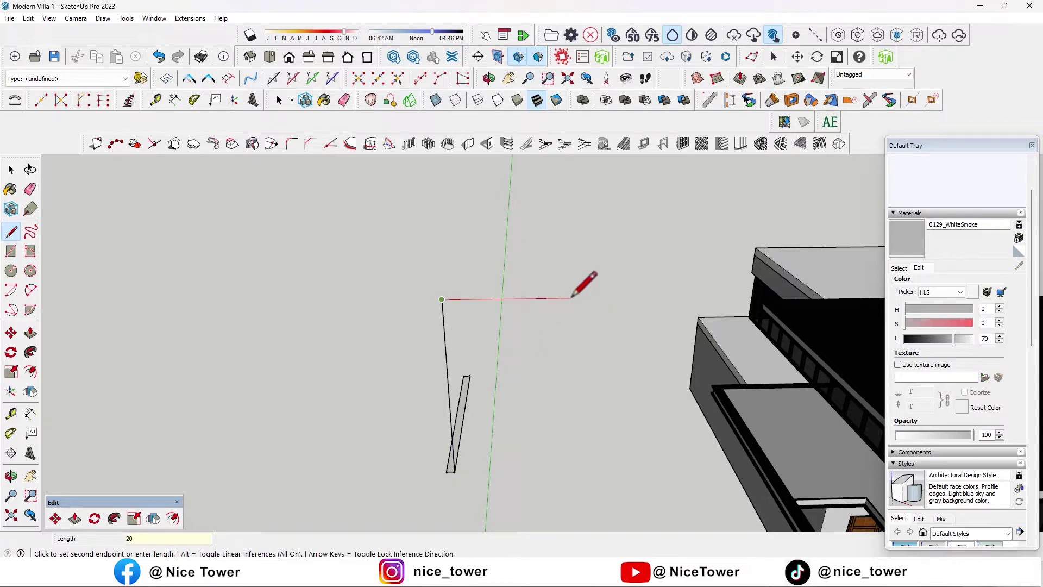
{"action": "key", "text": "Return"}
{"action": "middle_click_drag", "start_coordinate": [571, 295], "coordinate": [529, 366]}
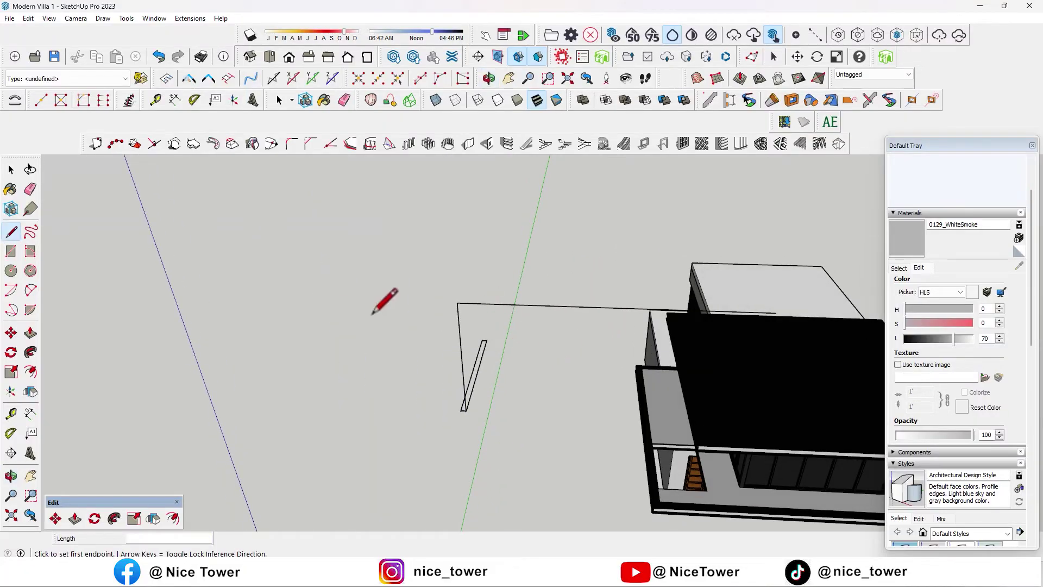
{"action": "key", "text": "space"}
{"action": "left_click", "coordinate": [490, 309], "text": "shift"}
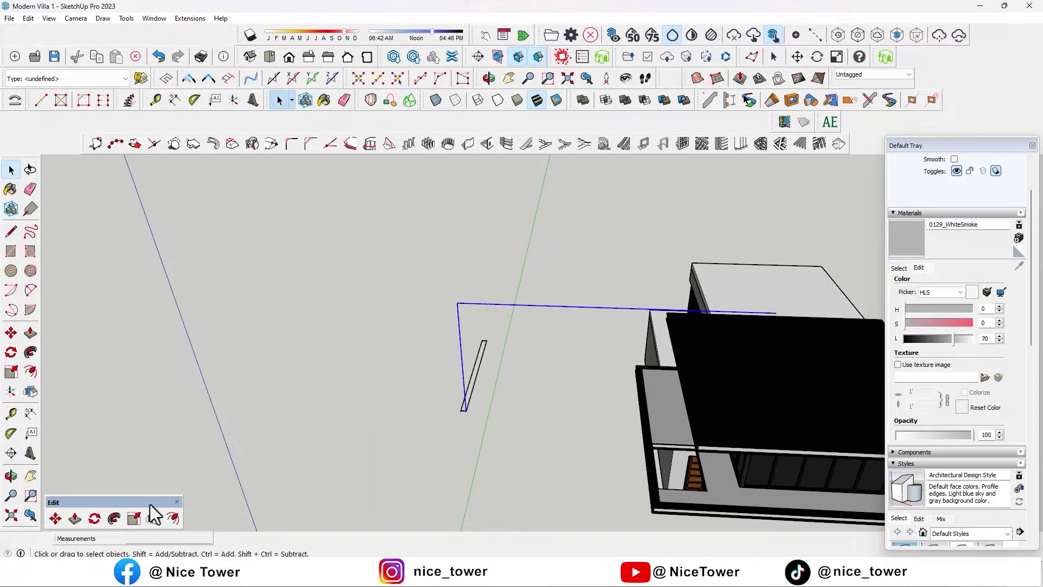
Sweep the profile along the L-shaped path with Follow Me to form the frame
{"action": "left_click", "coordinate": [114, 518]}
{"action": "left_click", "coordinate": [470, 395]}
{"action": "scroll", "coordinate": [675, 275], "scroll_direction": "down", "scroll_amount": 5}
{"action": "scroll", "coordinate": [245, 314], "scroll_direction": "up", "scroll_amount": 5}
Make the extruded frame into a group
{"action": "key", "text": "space"}
{"action": "scroll", "coordinate": [489, 272], "scroll_direction": "up", "scroll_amount": 3}
{"action": "triple_click", "coordinate": [499, 284]}
{"action": "right_click", "coordinate": [500, 283]}
{"action": "left_click", "coordinate": [535, 369]}
Paint the frame group with the Black Wall material
{"action": "mouse_move", "coordinate": [560, 380]}
{"action": "middle_mouse_down"}
{"action": "mouse_move", "coordinate": [459, 328]}
{"action": "mouse_move", "coordinate": [993, 266]}
{"action": "middle_mouse_up"}
{"action": "left_click", "coordinate": [899, 268]}
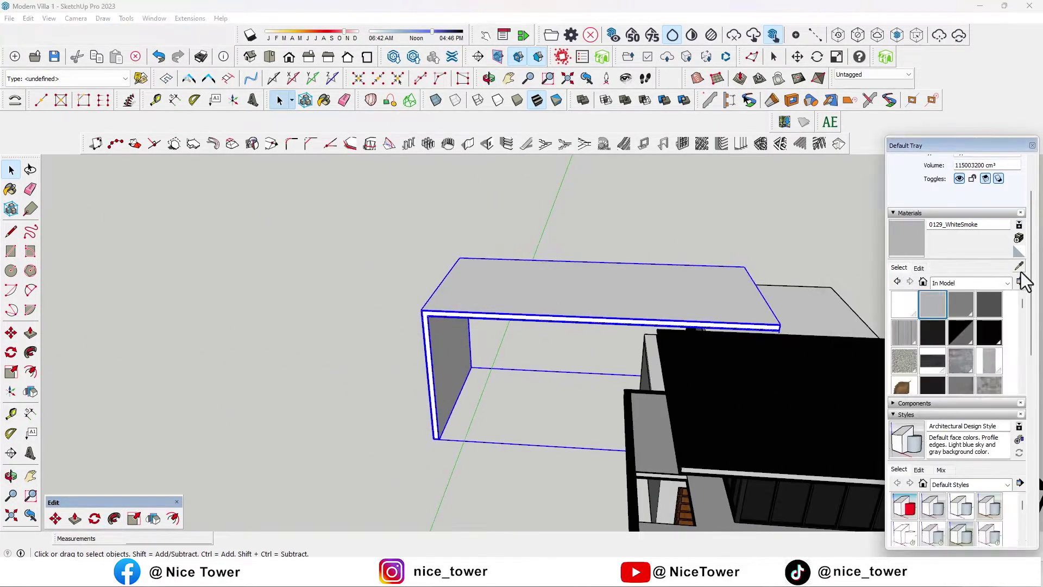
{"action": "left_click", "coordinate": [988, 331]}
{"action": "left_click", "coordinate": [780, 326]}
{"action": "mouse_move", "coordinate": [780, 326]}
{"action": "middle_mouse_down"}
{"action": "mouse_move", "coordinate": [676, 247]}
{"action": "mouse_move", "coordinate": [589, 232]}
{"action": "middle_mouse_up"}
{"action": "scroll", "coordinate": [489, 321], "scroll_direction": "up", "scroll_amount": 3}
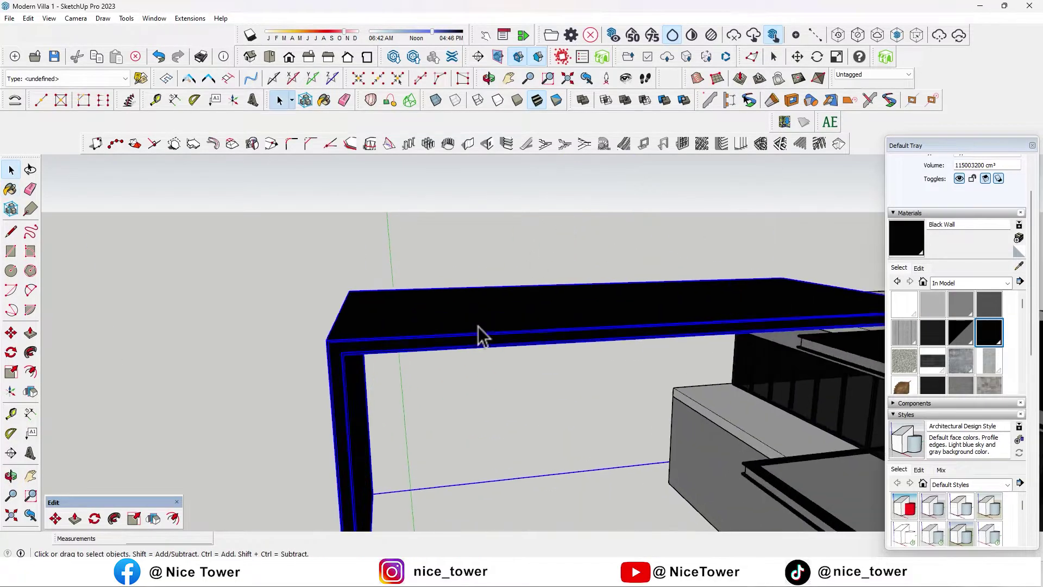
{"action": "left_click", "coordinate": [1019, 267]}
{"action": "scroll", "coordinate": [784, 426], "scroll_direction": "up", "scroll_amount": 2}
{"action": "left_click", "coordinate": [784, 426]}
{"action": "scroll", "coordinate": [448, 271], "scroll_direction": "up", "scroll_amount": 2}
{"action": "key", "text": "space"}
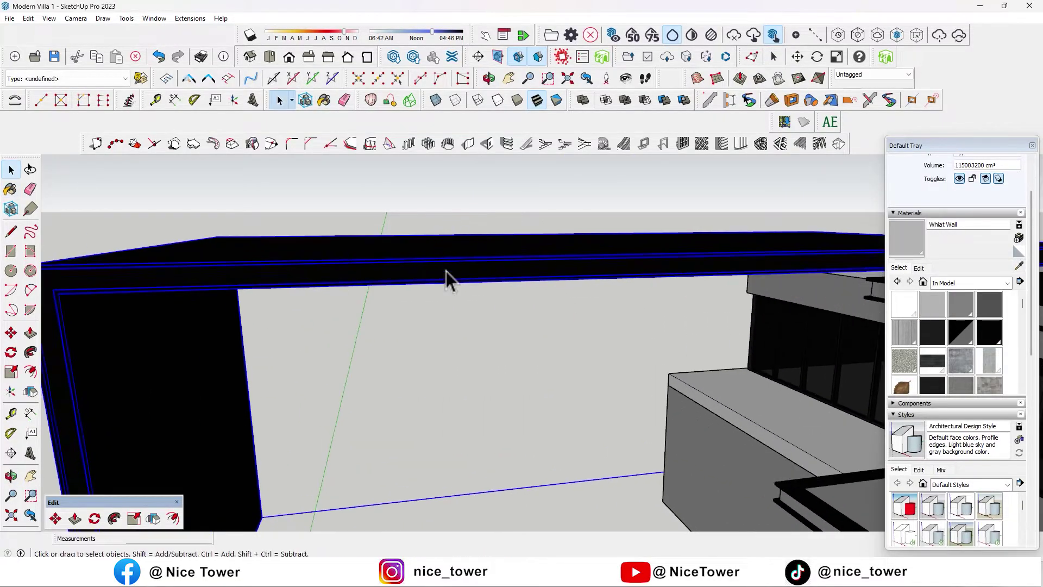
Open the frame group for editing and inspect the black frame
{"action": "double_click", "coordinate": [448, 272]}
{"action": "key", "text": "b"}
{"action": "scroll", "coordinate": [459, 266], "scroll_direction": "down", "scroll_amount": 3}
{"action": "scroll", "coordinate": [477, 272], "scroll_direction": "down", "scroll_amount": 2}
{"action": "scroll", "coordinate": [661, 274], "scroll_direction": "up", "scroll_amount": 3}
{"action": "mouse_move", "coordinate": [661, 275]}
{"action": "middle_mouse_down"}
{"action": "mouse_move", "coordinate": [470, 298]}
{"action": "mouse_move", "coordinate": [205, 273]}
{"action": "middle_mouse_up"}
Orbit around the villa to review the black frame group from several angles
{"action": "left_click", "coordinate": [11, 251]}
{"action": "scroll", "coordinate": [511, 292], "scroll_direction": "down", "scroll_amount": 3}
{"action": "scroll", "coordinate": [624, 263], "scroll_direction": "down", "scroll_amount": 3}
{"action": "scroll", "coordinate": [608, 246], "scroll_direction": "down", "scroll_amount": 2}
{"action": "key", "text": "space"}
{"action": "mouse_move", "coordinate": [466, 348]}
{"action": "middle_mouse_down"}
{"action": "mouse_move", "coordinate": [70, 205]}
{"action": "mouse_move", "coordinate": [287, 310]}
{"action": "mouse_move", "coordinate": [211, 358]}
{"action": "middle_mouse_up"}
{"action": "left_click", "coordinate": [450, 261]}
{"action": "mouse_move", "coordinate": [450, 260]}
{"action": "middle_mouse_down"}
{"action": "mouse_move", "coordinate": [116, 343]}
{"action": "mouse_move", "coordinate": [419, 354]}
{"action": "mouse_move", "coordinate": [356, 334]}
{"action": "mouse_move", "coordinate": [426, 315]}
{"action": "middle_mouse_up"}
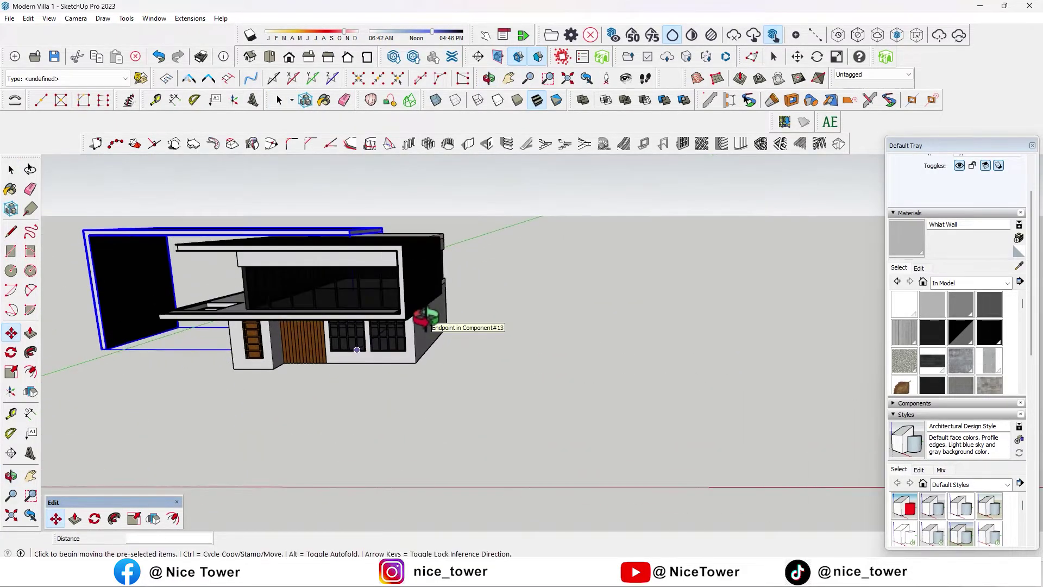
Draw a small rectangle on the ground beside the frame wall
{"action": "left_click", "coordinate": [503, 389]}
{"action": "middle_click_drag", "start_coordinate": [503, 389], "coordinate": [510, 375]}
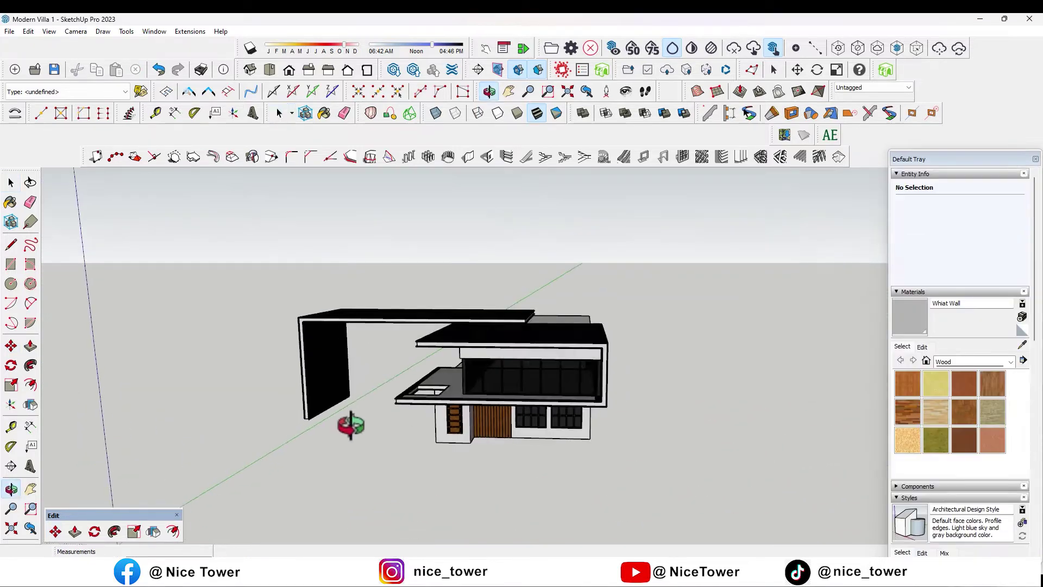
{"action": "middle_click_drag", "start_coordinate": [349, 426], "coordinate": [286, 419]}
{"action": "left_click", "coordinate": [11, 264]}
{"action": "scroll", "coordinate": [408, 442], "scroll_direction": "up", "scroll_amount": 3}
{"action": "middle_click_drag", "start_coordinate": [408, 443], "coordinate": [364, 367]}
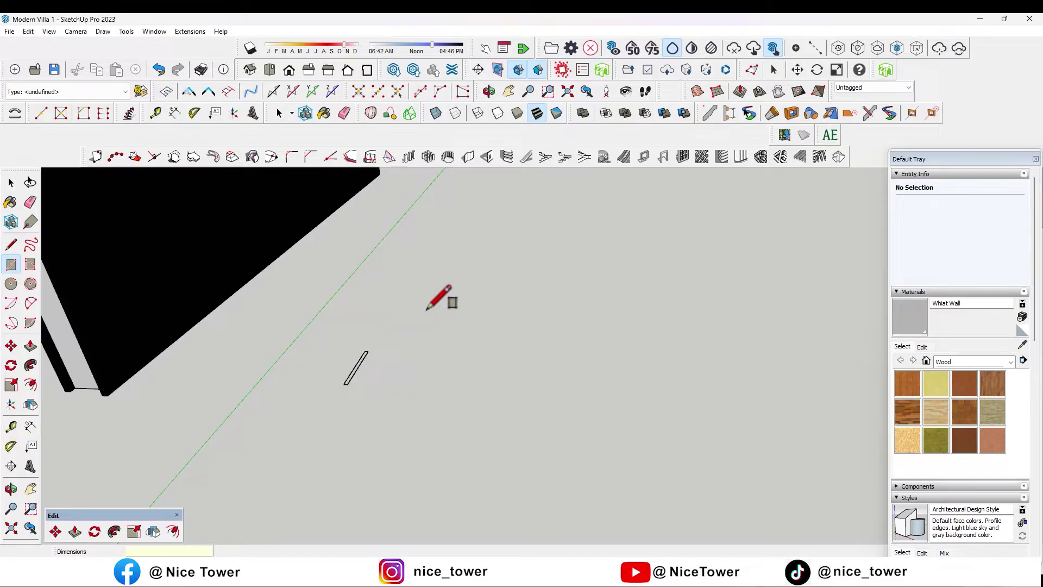
Push/Pull the small rectangle up into a slat
{"action": "key", "text": "p"}
{"action": "left_click", "coordinate": [353, 369]}
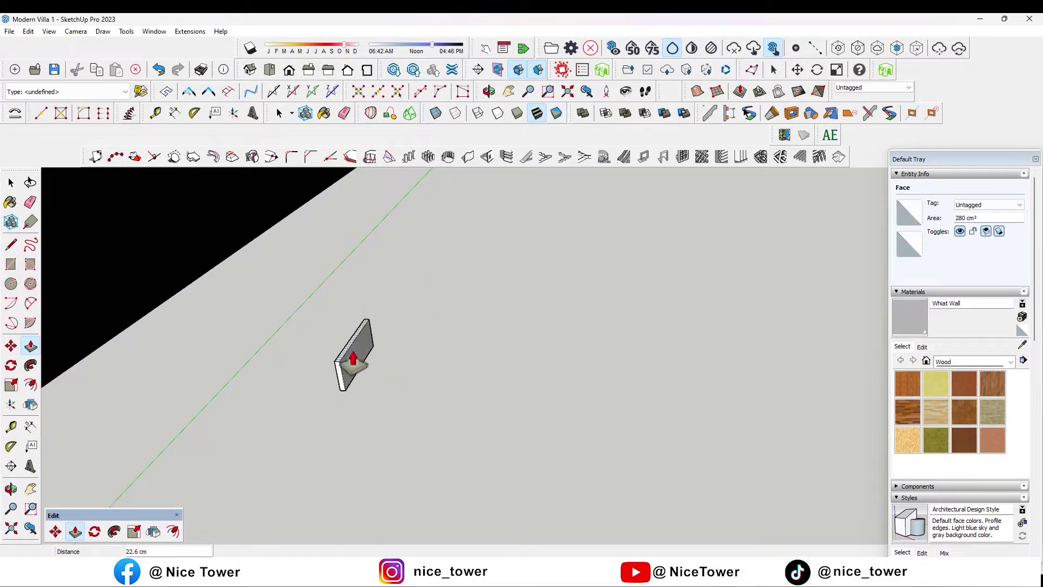
{"action": "scroll", "coordinate": [352, 370], "scroll_direction": "down", "scroll_amount": 2}
{"action": "scroll", "coordinate": [351, 370], "scroll_direction": "down", "scroll_amount": 3}
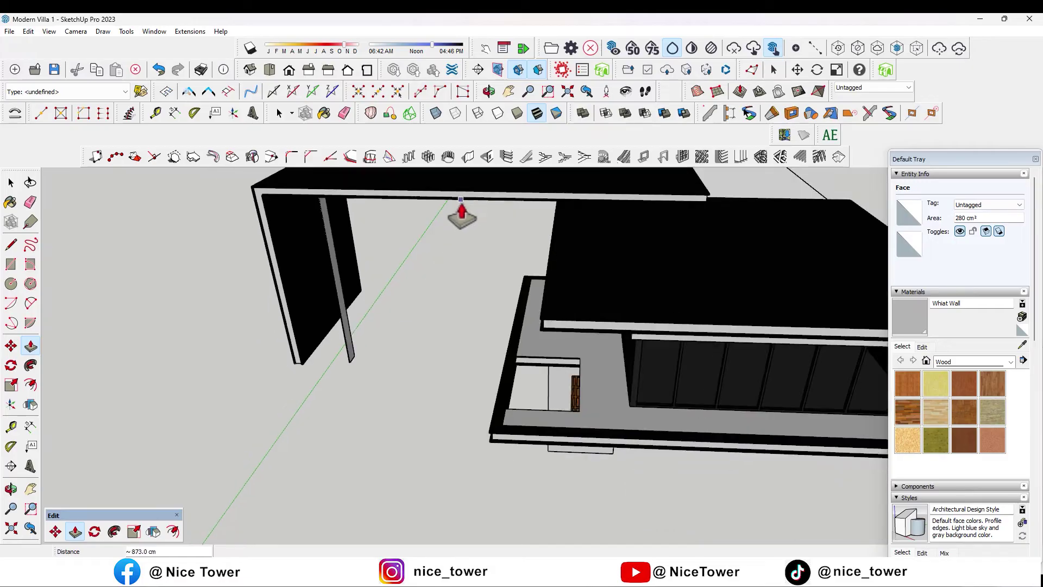
{"action": "scroll", "coordinate": [318, 220], "scroll_direction": "up", "scroll_amount": 5}
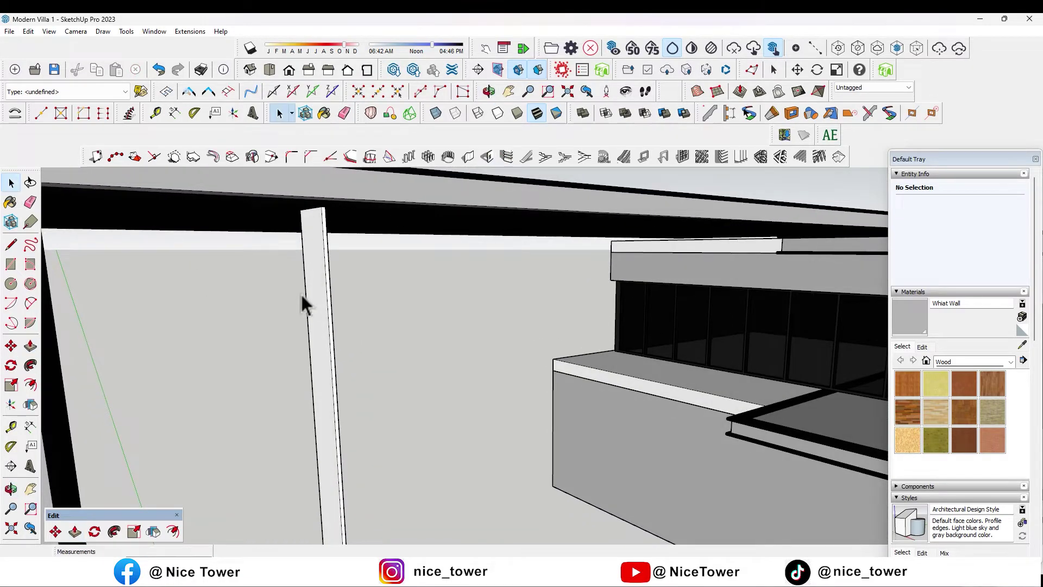
Paint the slat with Wood Bamboo and make it a group
{"action": "triple_click", "coordinate": [309, 297]}
{"action": "left_click", "coordinate": [907, 383]}
{"action": "left_click", "coordinate": [328, 360]}
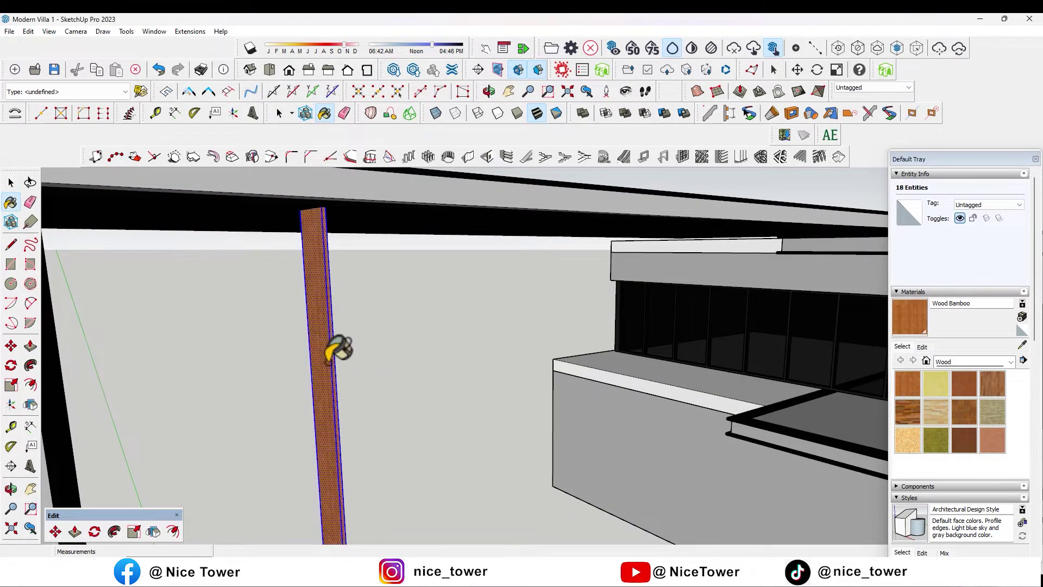
{"action": "middle_click_drag", "start_coordinate": [339, 350], "coordinate": [67, 441]}
{"action": "right_click", "coordinate": [412, 282]}
{"action": "left_click", "coordinate": [435, 385]}
{"action": "scroll", "coordinate": [466, 249], "scroll_direction": "down", "scroll_amount": 5}
Rotate the slat group and move it to the end of the black frame
{"action": "left_click", "coordinate": [11, 365]}
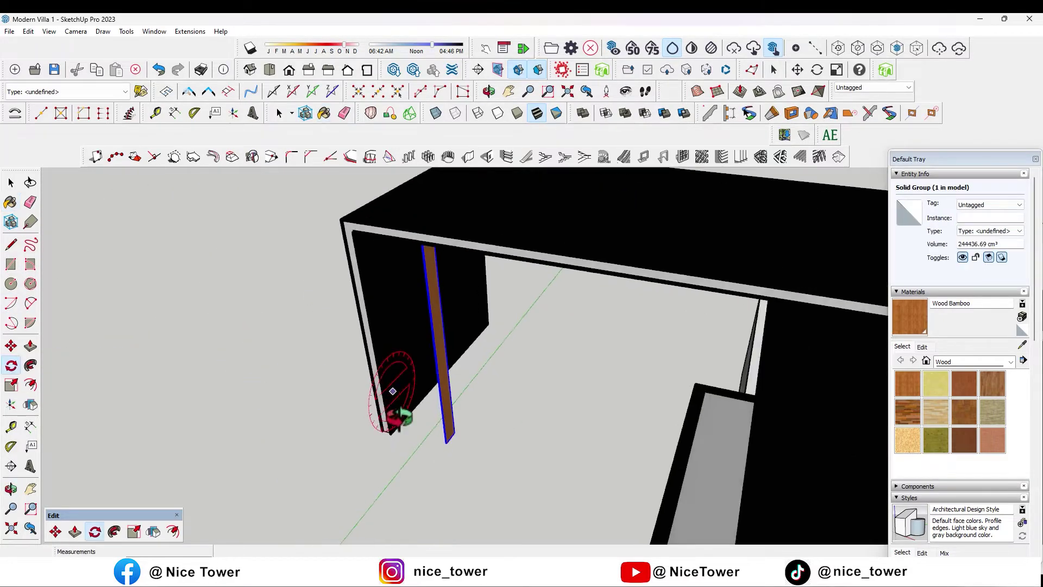
{"action": "scroll", "coordinate": [467, 443], "scroll_direction": "up", "scroll_amount": 3}
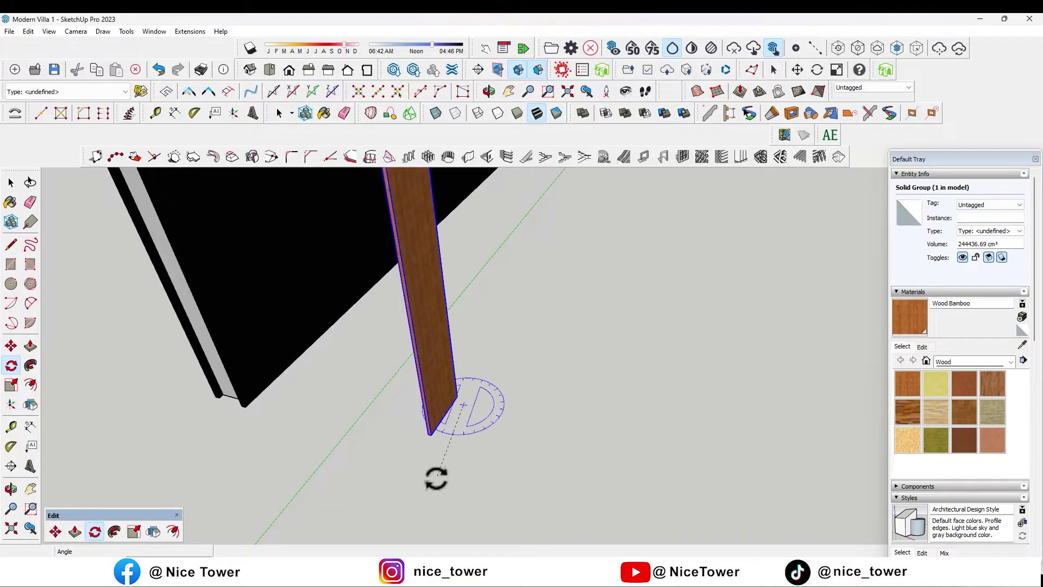
{"action": "mouse_move", "coordinate": [428, 470]}
{"action": "middle_mouse_down"}
{"action": "mouse_move", "coordinate": [491, 482]}
{"action": "mouse_move", "coordinate": [482, 421]}
{"action": "mouse_move", "coordinate": [73, 298]}
{"action": "middle_mouse_up"}
{"action": "key", "text": "space"}
{"action": "middle_click_drag", "start_coordinate": [617, 438], "coordinate": [405, 422]}
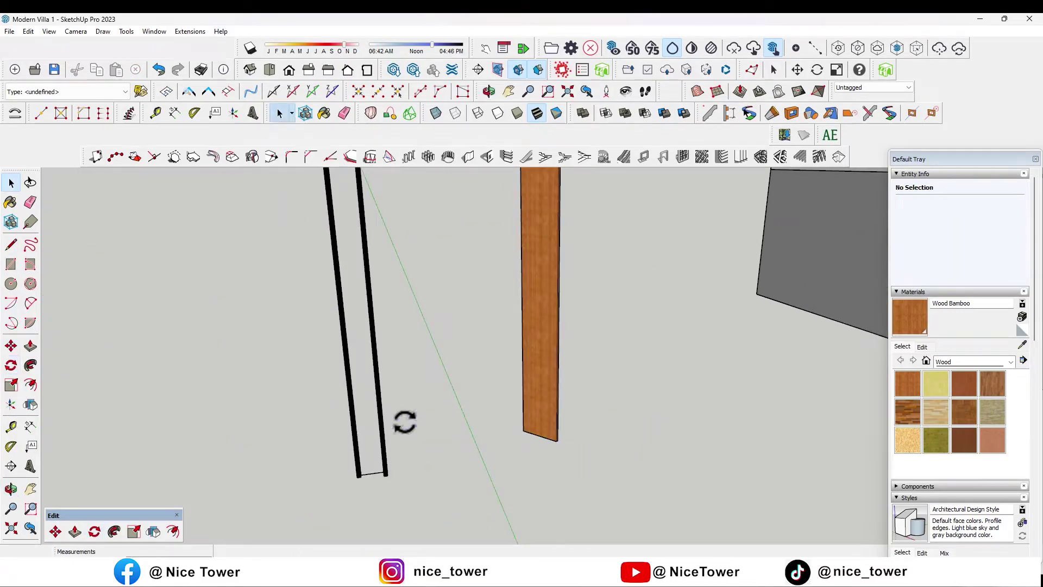
{"action": "left_click", "coordinate": [525, 435]}
{"action": "scroll", "coordinate": [524, 421], "scroll_direction": "down", "scroll_amount": 5}
{"action": "middle_click_drag", "start_coordinate": [531, 426], "coordinate": [284, 431]}
{"action": "scroll", "coordinate": [283, 431], "scroll_direction": "up", "scroll_amount": 3}
{"action": "left_click", "coordinate": [196, 407]}
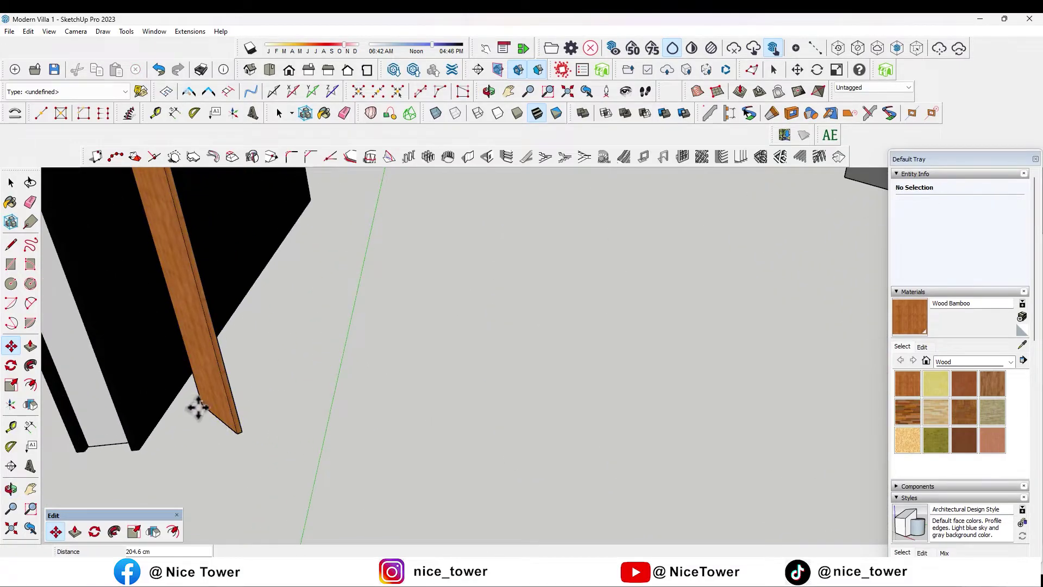
Copy the slat at 90 spacing and array it into a row along the frame
{"action": "left_click", "coordinate": [203, 405], "text": "ctrl"}
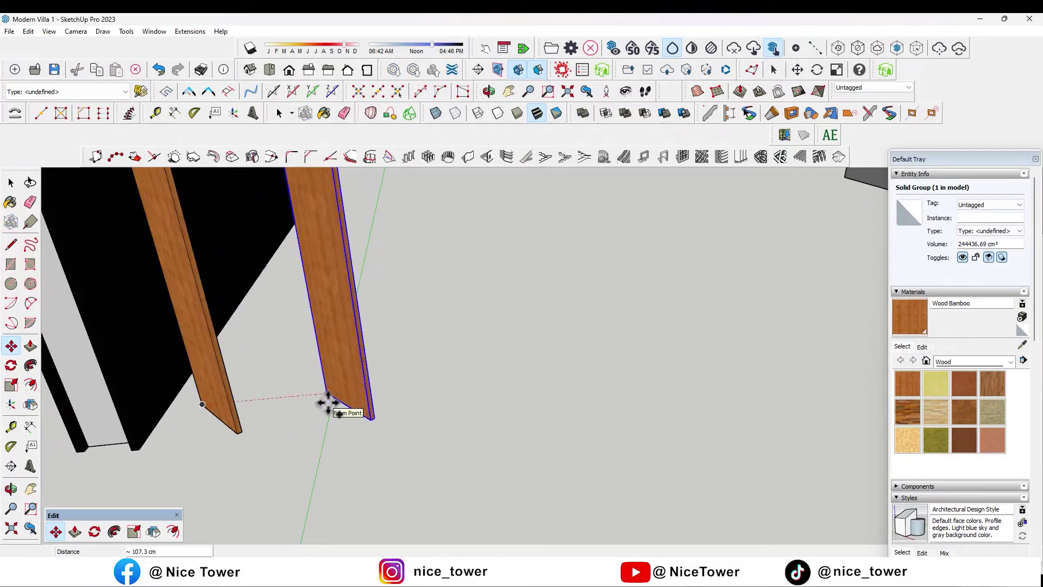
{"action": "key", "text": "Return"}
{"action": "scroll", "coordinate": [326, 407], "scroll_direction": "down", "scroll_amount": 3}
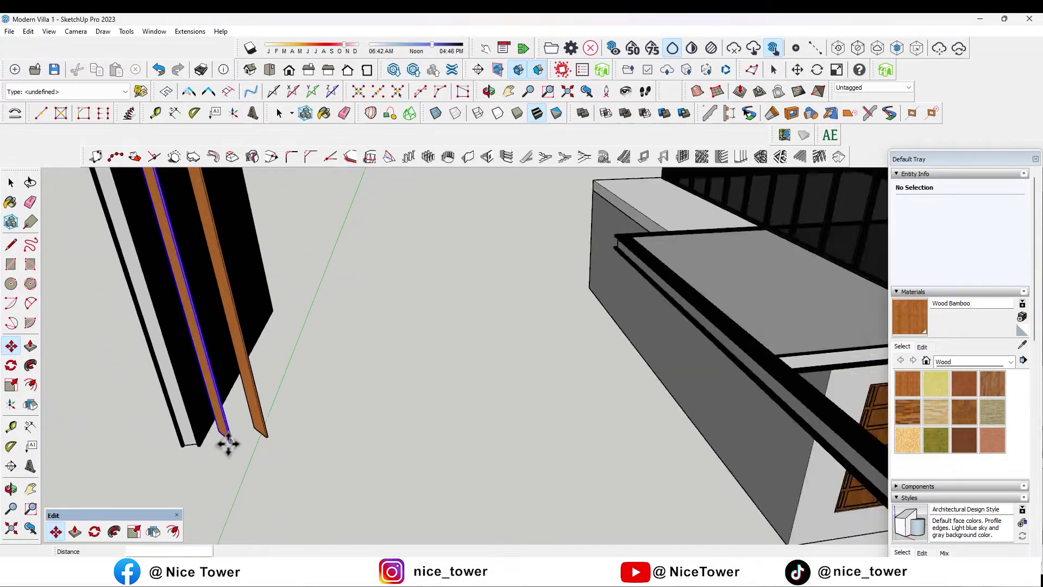
{"action": "scroll", "coordinate": [225, 437], "scroll_direction": "down", "scroll_amount": 2}
{"action": "mouse_move", "coordinate": [367, 414]}
{"action": "middle_mouse_down"}
{"action": "mouse_move", "coordinate": [379, 323]}
{"action": "mouse_move", "coordinate": [461, 154]}
{"action": "mouse_move", "coordinate": [559, 240]}
{"action": "middle_mouse_up"}
{"action": "type", "text": "0"}
{"action": "key", "text": "Return"}
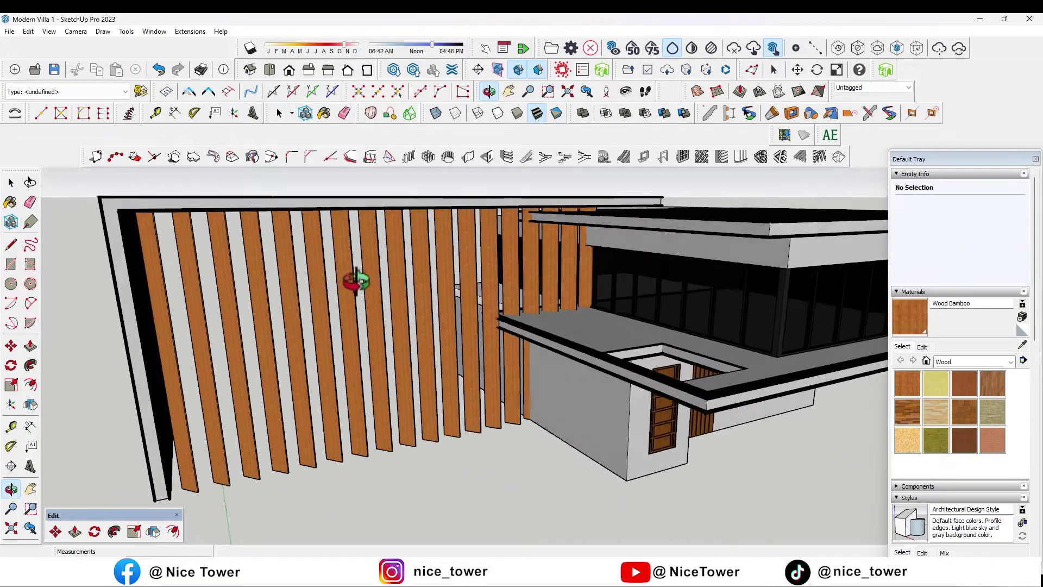
Select the slats beside the upper floor and scale them down vertically to about 0.52
{"action": "middle_click_drag", "start_coordinate": [353, 279], "coordinate": [307, 302]}
{"action": "scroll", "coordinate": [589, 295], "scroll_direction": "up", "scroll_amount": 5}
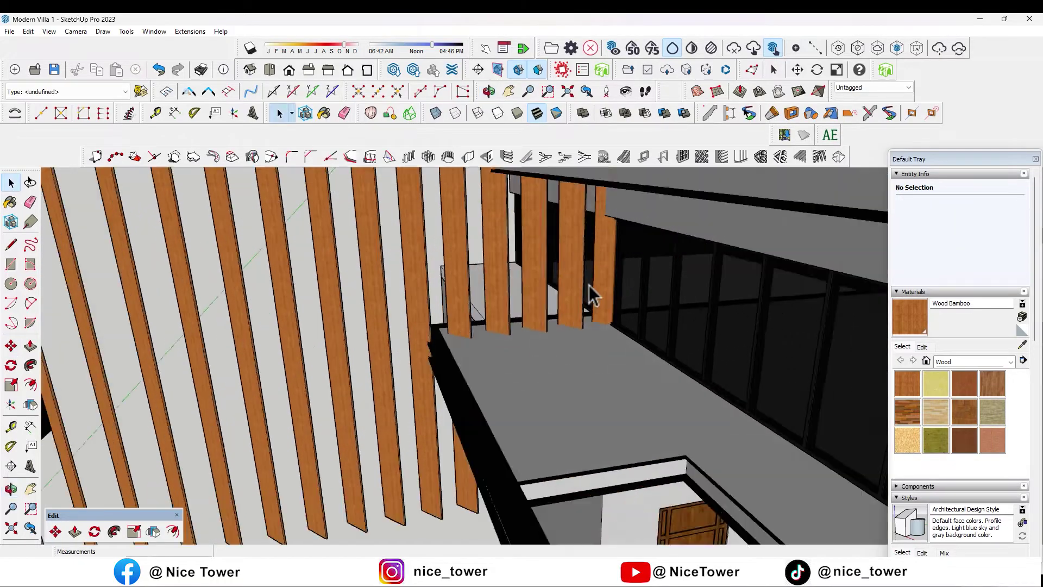
{"action": "scroll", "coordinate": [600, 285], "scroll_direction": "up", "scroll_amount": 3}
{"action": "scroll", "coordinate": [588, 358], "scroll_direction": "down", "scroll_amount": 4}
{"action": "mouse_move", "coordinate": [588, 358]}
{"action": "middle_mouse_down"}
{"action": "mouse_move", "coordinate": [555, 314]}
{"action": "mouse_move", "coordinate": [555, 281]}
{"action": "middle_mouse_up"}
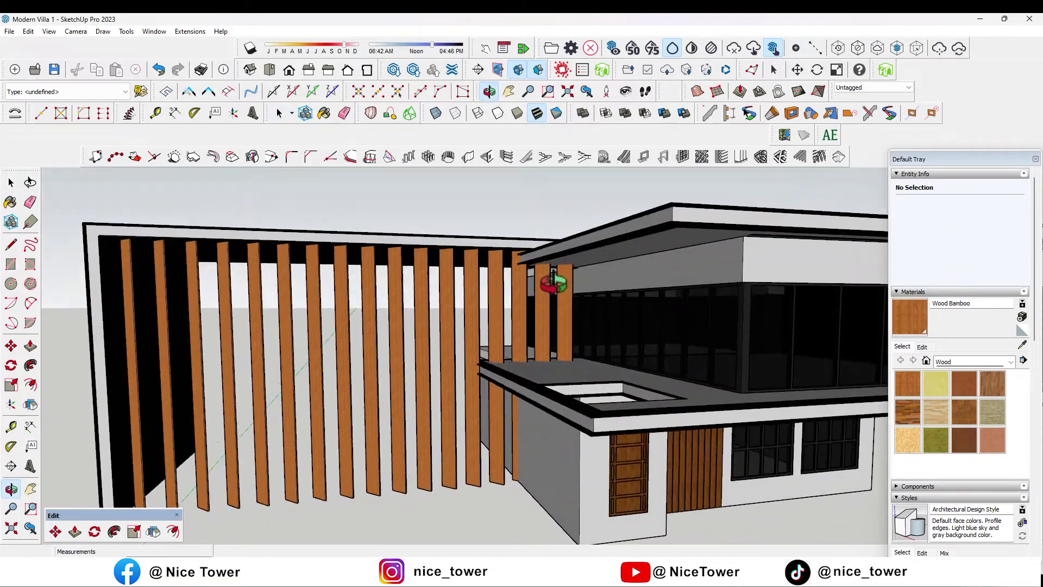
{"action": "left_click", "coordinate": [500, 329]}
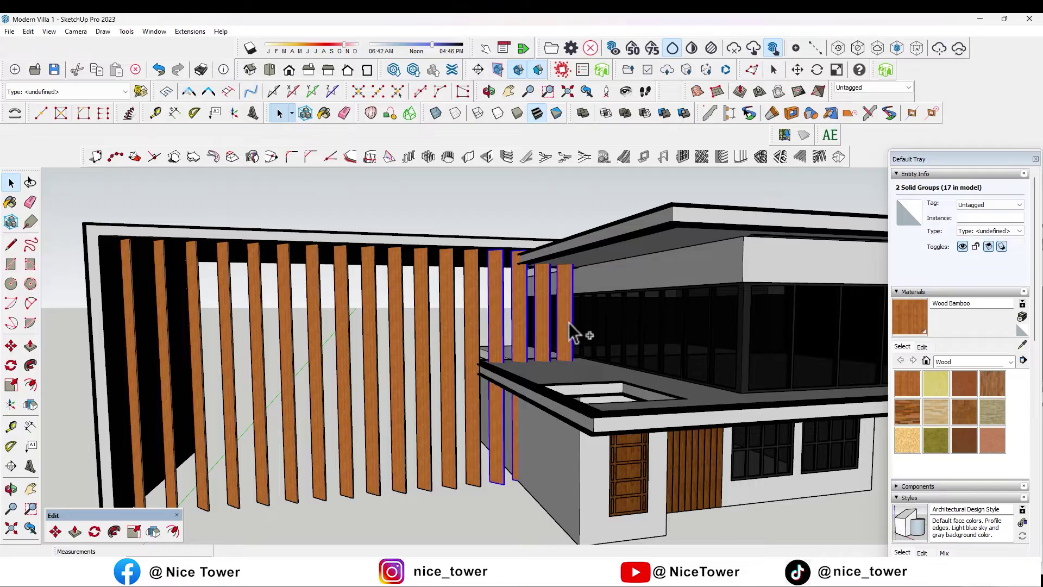
{"action": "left_click", "coordinate": [12, 385]}
{"action": "middle_click_drag", "start_coordinate": [380, 353], "coordinate": [524, 454]}
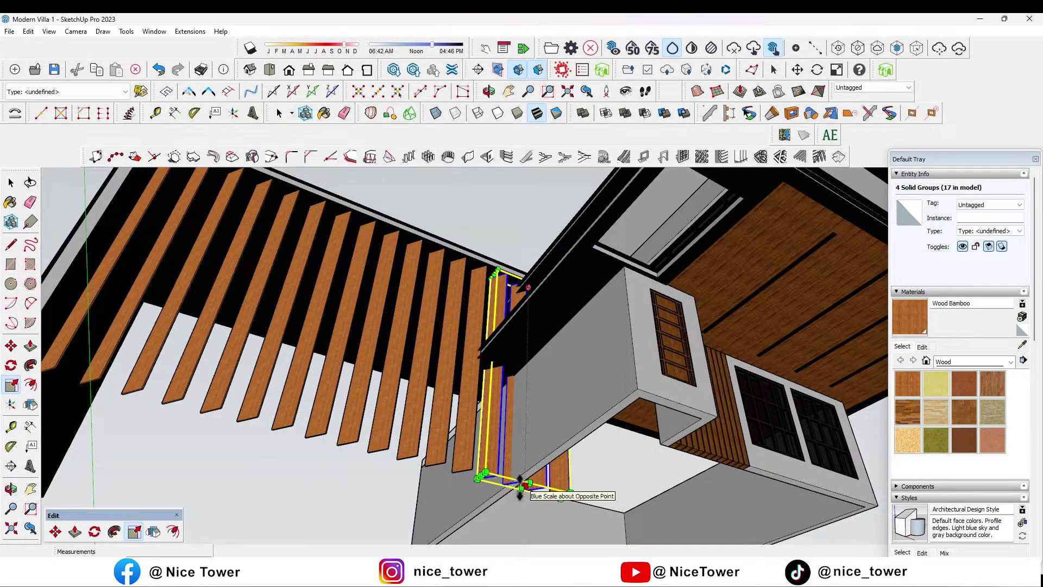
{"action": "left_click_drag", "start_coordinate": [520, 491], "coordinate": [502, 361]}
Clear the selection and orbit to an eye-level view of the villa
{"action": "left_click_drag", "start_coordinate": [501, 324], "coordinate": [501, 326]}
{"action": "mouse_move", "coordinate": [501, 326]}
{"action": "middle_mouse_down"}
{"action": "mouse_move", "coordinate": [516, 435]}
{"action": "mouse_move", "coordinate": [486, 347]}
{"action": "middle_mouse_up"}
{"action": "scroll", "coordinate": [435, 342], "scroll_direction": "down", "scroll_amount": 3}
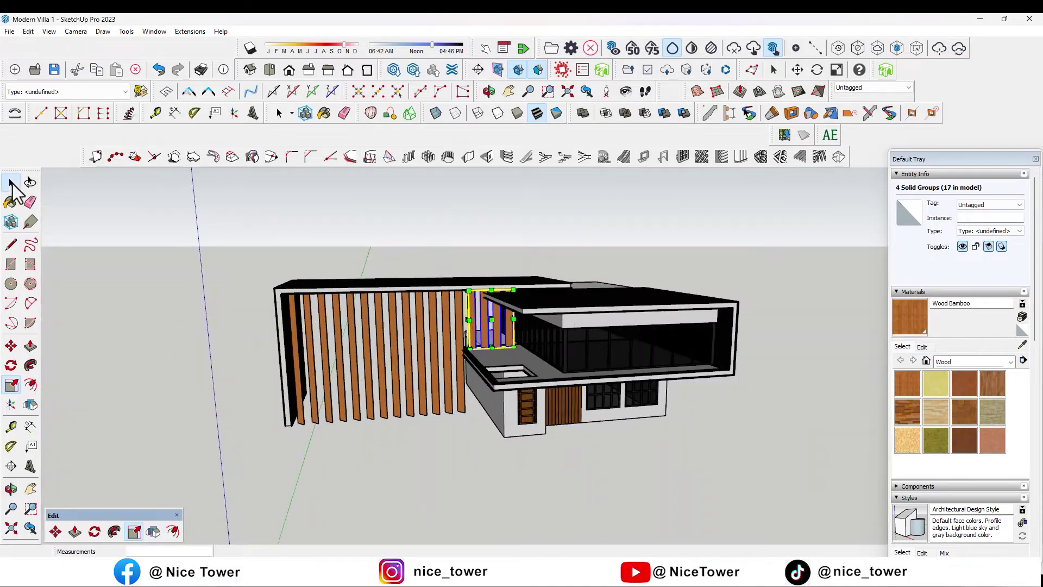
{"action": "left_click", "coordinate": [12, 185]}
{"action": "middle_click_drag", "start_coordinate": [245, 291], "coordinate": [255, 325]}
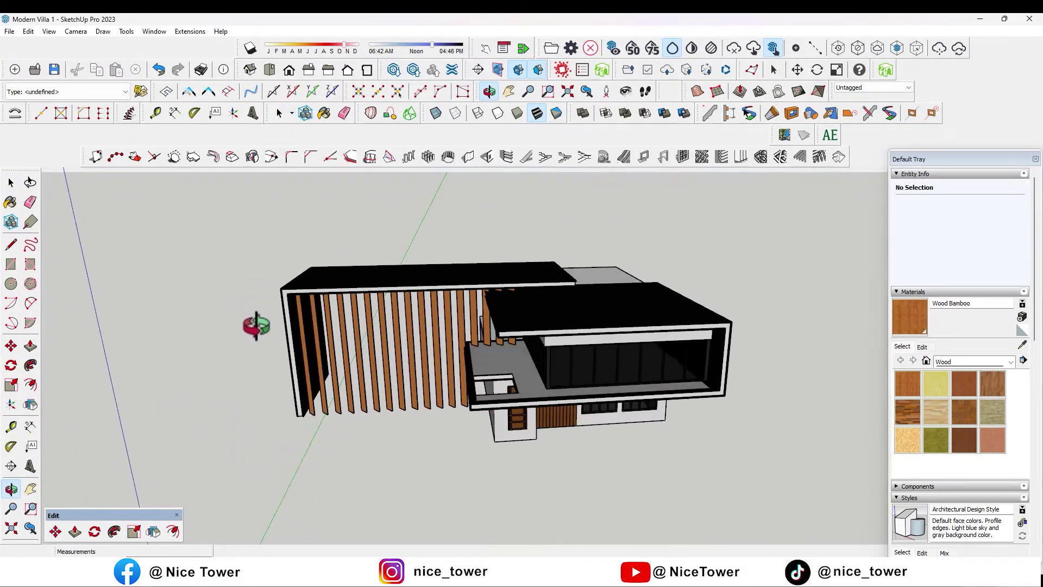
{"action": "mouse_move", "coordinate": [255, 325]}
{"action": "middle_mouse_down"}
{"action": "mouse_move", "coordinate": [337, 279]}
{"action": "mouse_move", "coordinate": [298, 272]}
{"action": "mouse_move", "coordinate": [291, 315]}
{"action": "middle_mouse_up"}
{"action": "scroll", "coordinate": [580, 401], "scroll_direction": "up", "scroll_amount": 3}
{"action": "scroll", "coordinate": [537, 382], "scroll_direction": "down", "scroll_amount": 5}
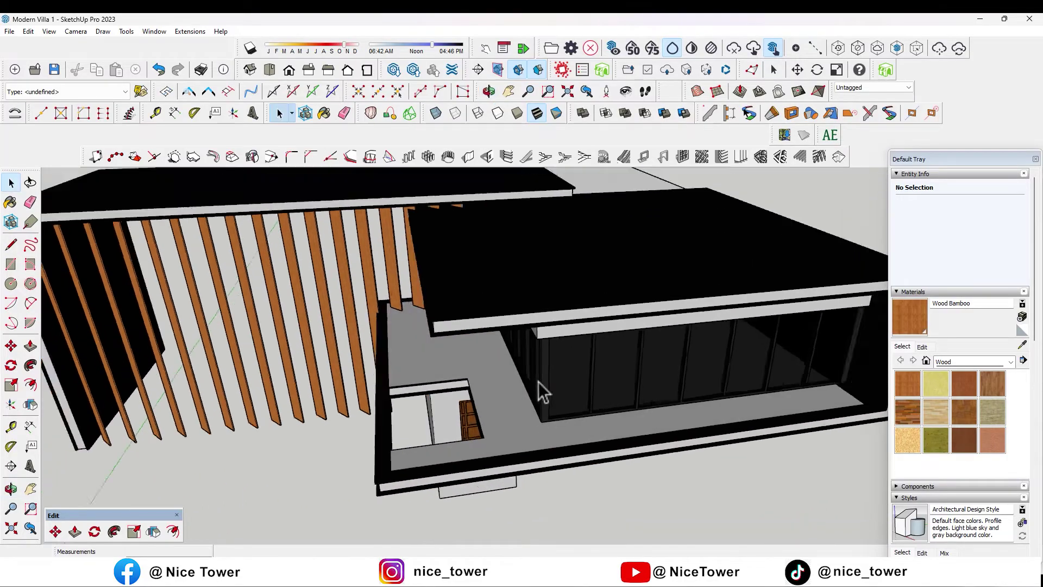
{"action": "left_click_drag", "start_coordinate": [538, 381], "coordinate": [495, 298]}
{"action": "scroll", "coordinate": [575, 302], "scroll_direction": "up", "scroll_amount": 2}
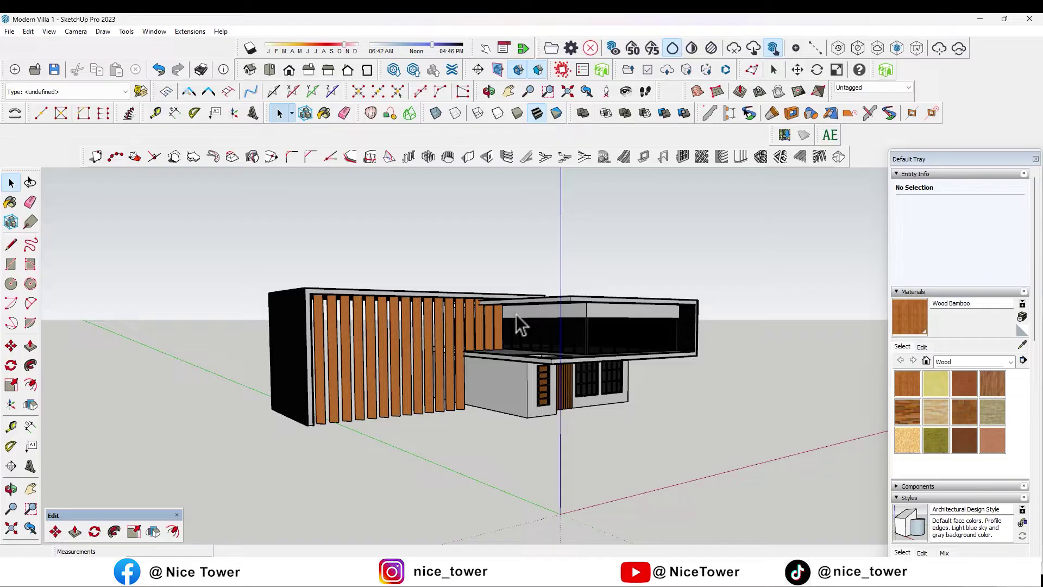
{"action": "left_click", "coordinate": [308, 70]}
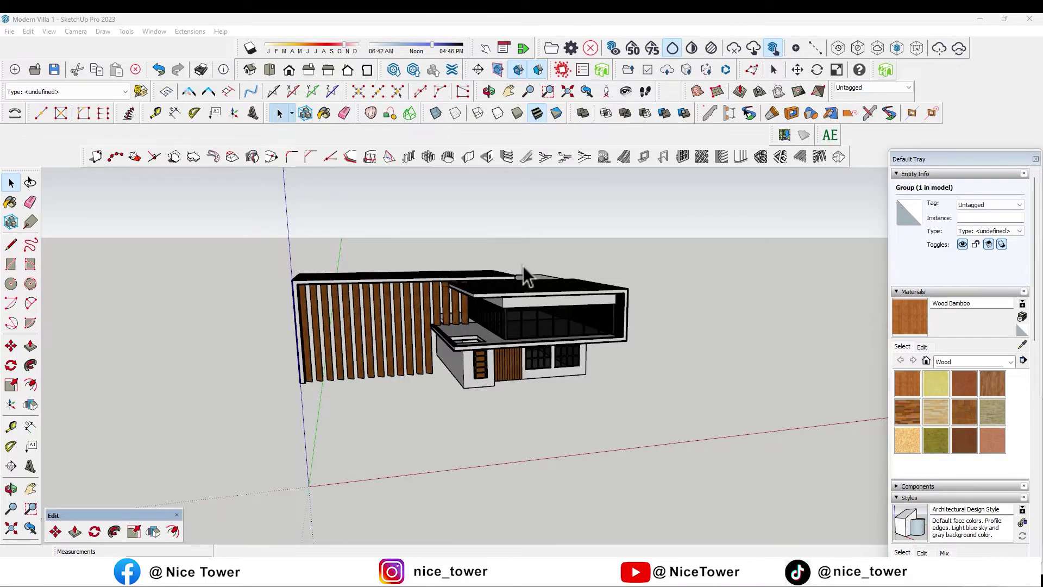
Select the small strip face with its edges and make it a group
{"action": "scroll", "coordinate": [438, 429], "scroll_direction": "up", "scroll_amount": 5}
{"action": "middle_click_drag", "start_coordinate": [438, 429], "coordinate": [457, 442]}
{"action": "scroll", "coordinate": [425, 532], "scroll_direction": "up", "scroll_amount": 5}
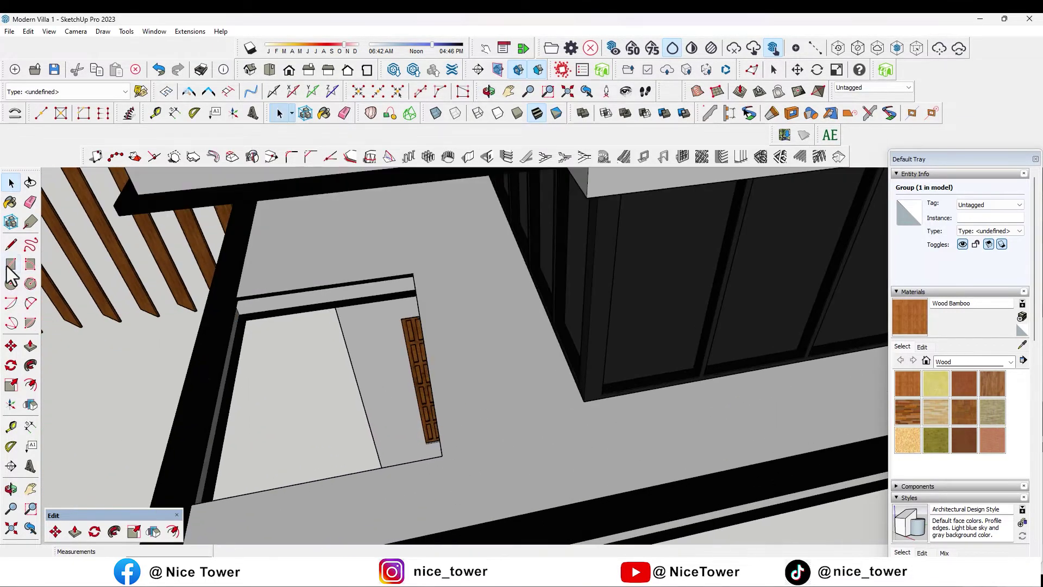
{"action": "left_click", "coordinate": [11, 265]}
{"action": "scroll", "coordinate": [429, 478], "scroll_direction": "up", "scroll_amount": 3}
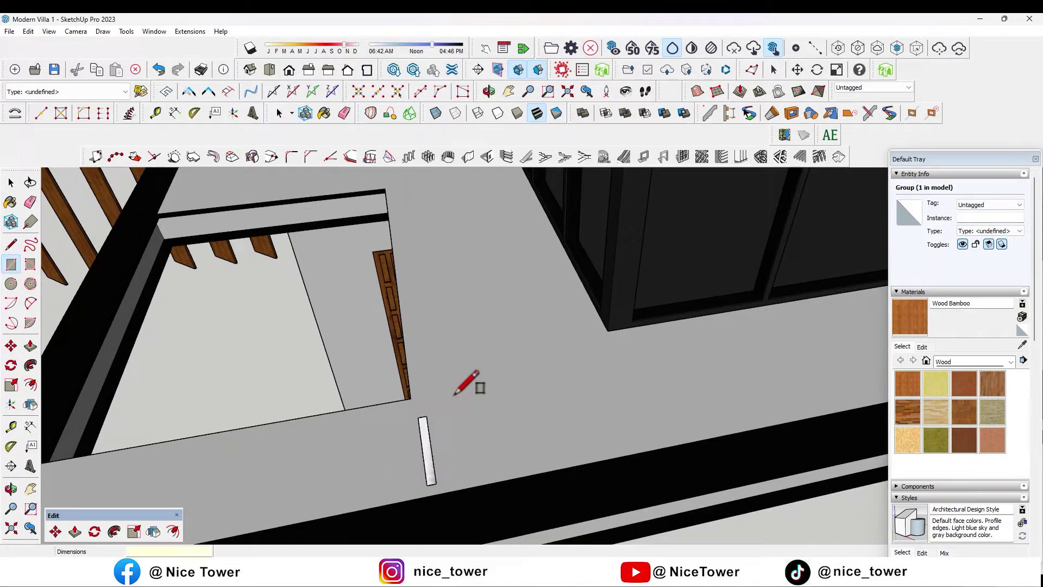
{"action": "left_click", "coordinate": [10, 185]}
{"action": "scroll", "coordinate": [420, 445], "scroll_direction": "up", "scroll_amount": 3}
{"action": "double_click", "coordinate": [419, 444]}
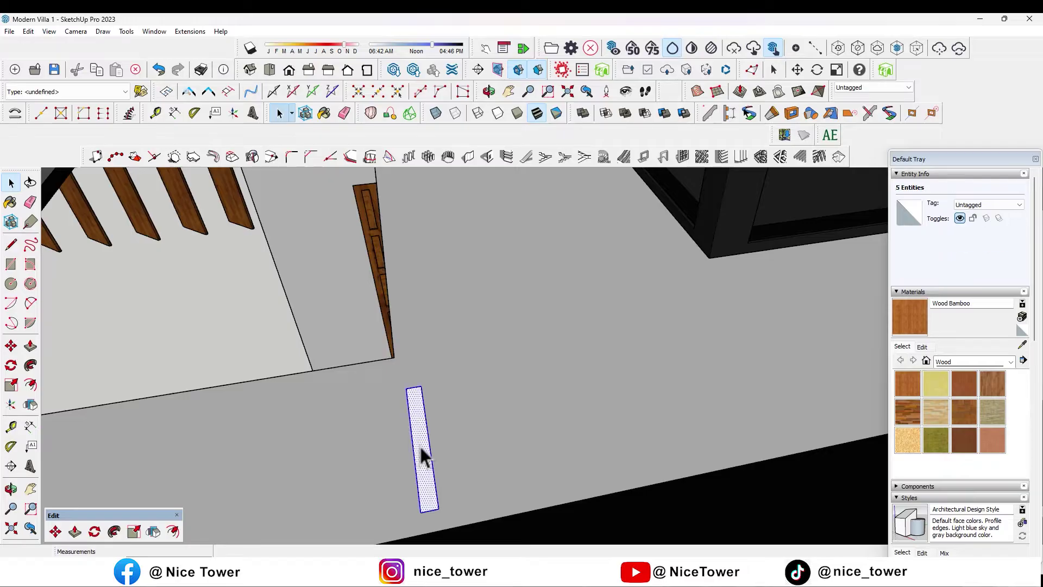
{"action": "right_click", "coordinate": [419, 445]}
{"action": "left_click", "coordinate": [461, 314]}
Rotate the strip group about its corner to an angle
{"action": "left_click", "coordinate": [11, 365]}
{"action": "left_click", "coordinate": [421, 386]}
{"action": "left_click", "coordinate": [426, 423]}
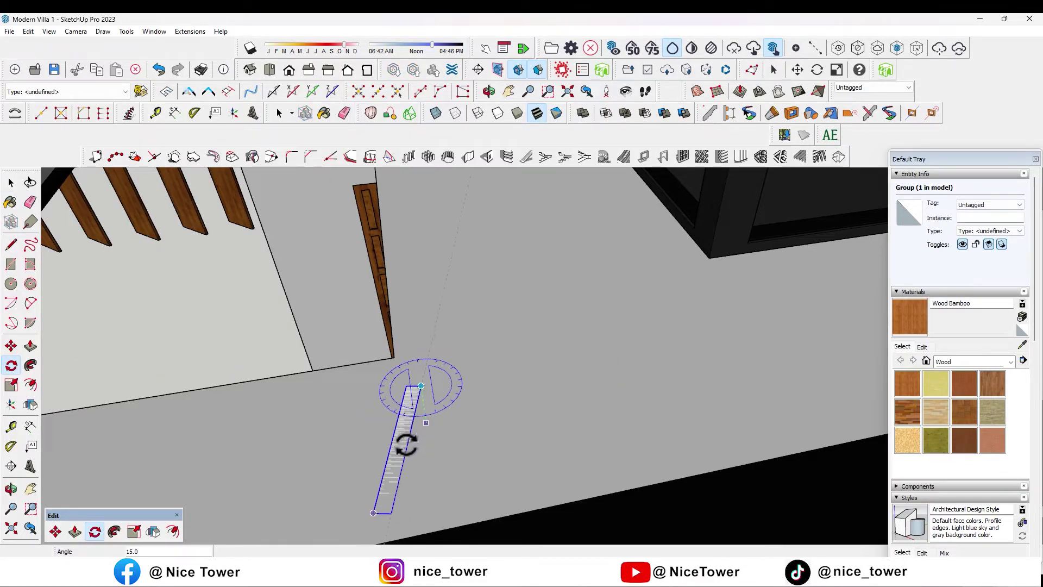
{"action": "left_click", "coordinate": [388, 462]}
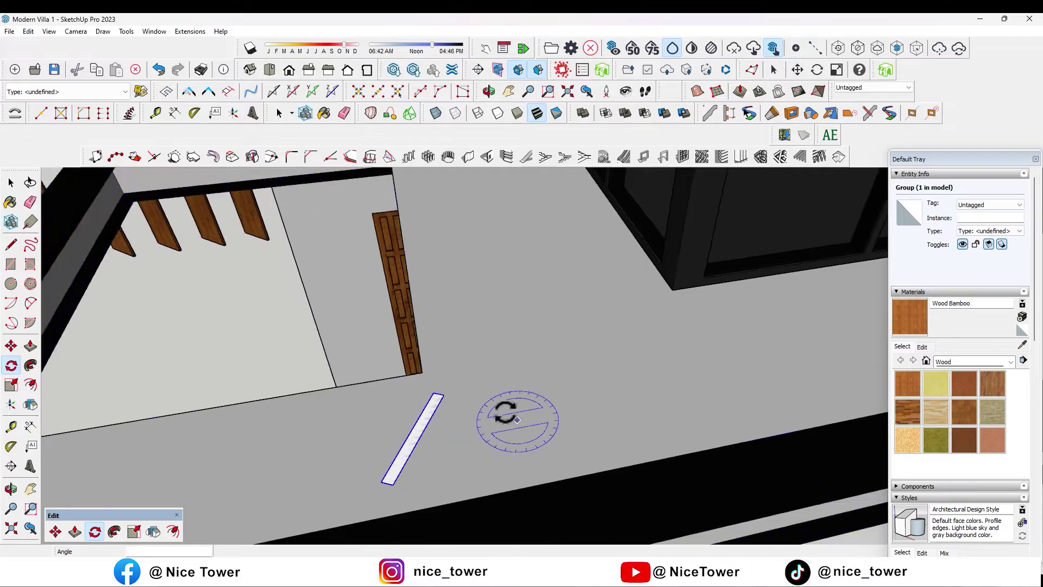
Inside the strip group, extrude the face upward 360 cm into a tall slat
{"action": "key", "text": "space"}
{"action": "double_click", "coordinate": [418, 442]}
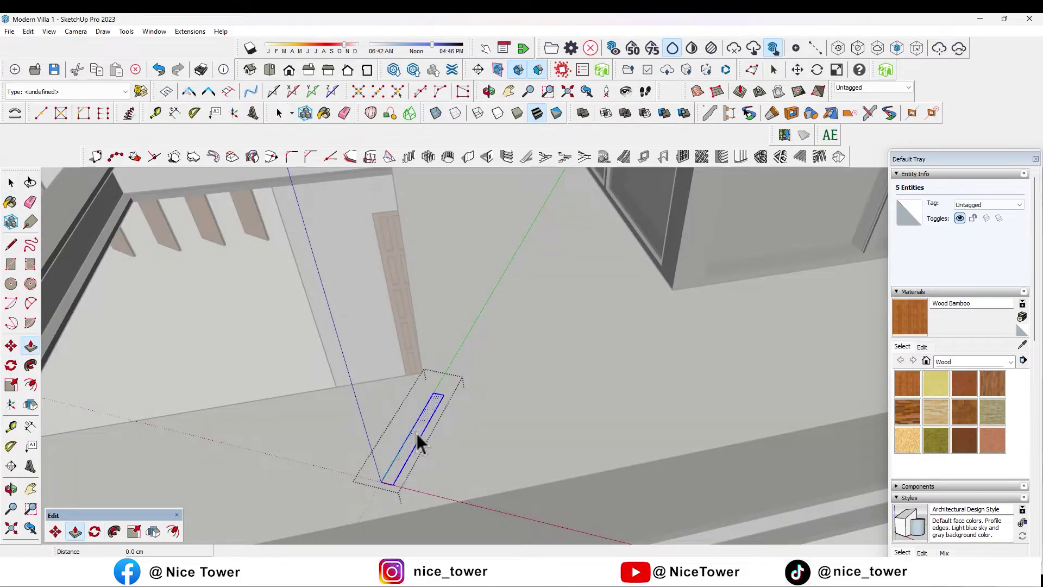
{"action": "key", "text": "p"}
{"action": "left_click", "coordinate": [416, 433]}
{"action": "middle_click_drag", "start_coordinate": [416, 434], "coordinate": [430, 426]}
{"action": "left_click", "coordinate": [360, 320]}
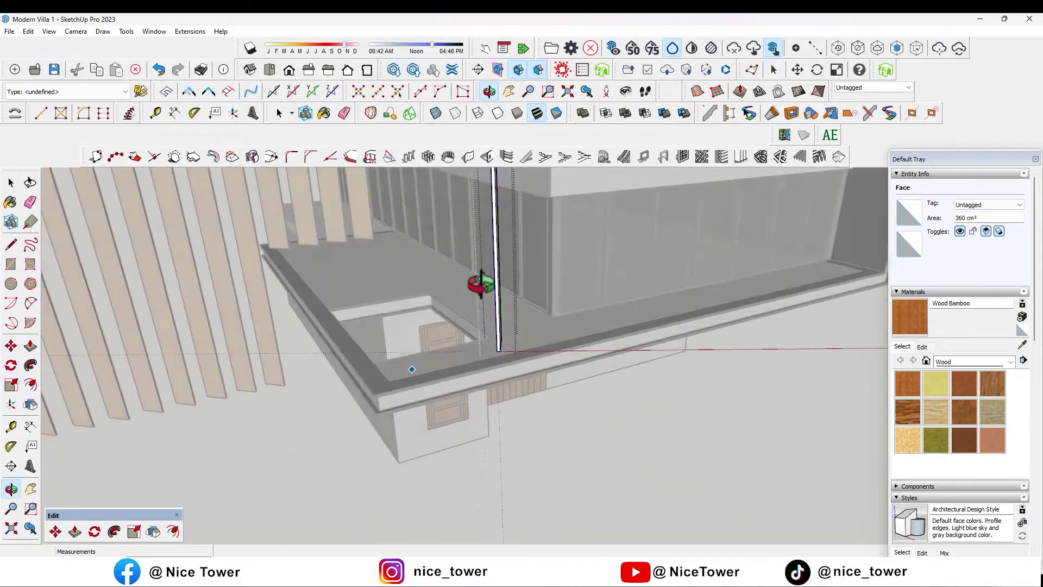
{"action": "middle_click_drag", "start_coordinate": [361, 319], "coordinate": [252, 330]}
Paint the whole slat with the Wood material and close the group
{"action": "key", "text": "space"}
{"action": "left_click", "coordinate": [418, 366]}
{"action": "triple_click", "coordinate": [417, 367]}
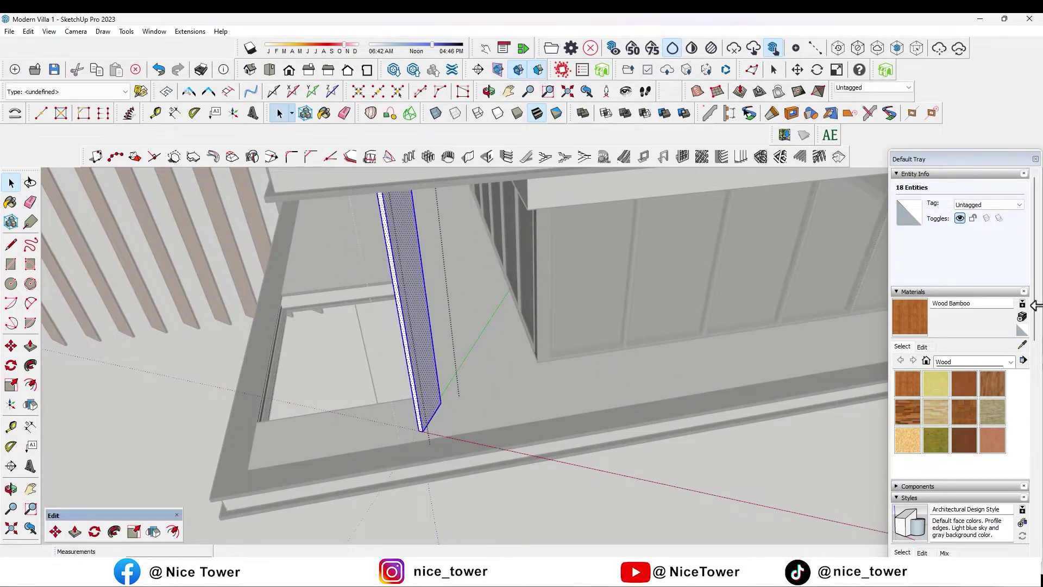
{"action": "left_click", "coordinate": [194, 256], "text": "alt"}
{"action": "left_click", "coordinate": [413, 321]}
{"action": "middle_click_drag", "start_coordinate": [384, 315], "coordinate": [378, 411]}
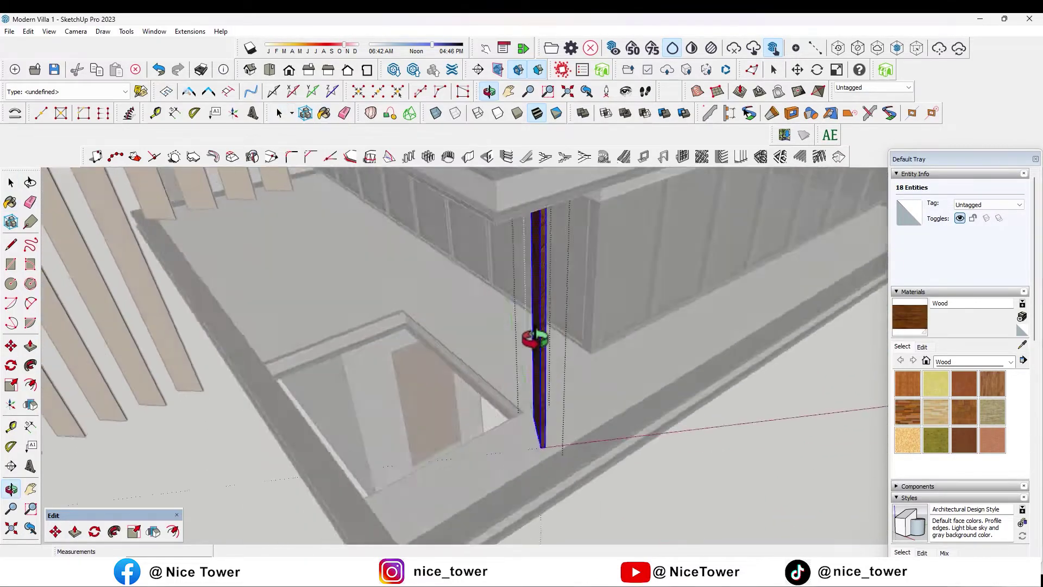
{"action": "scroll", "coordinate": [380, 405], "scroll_direction": "down", "scroll_amount": 3}
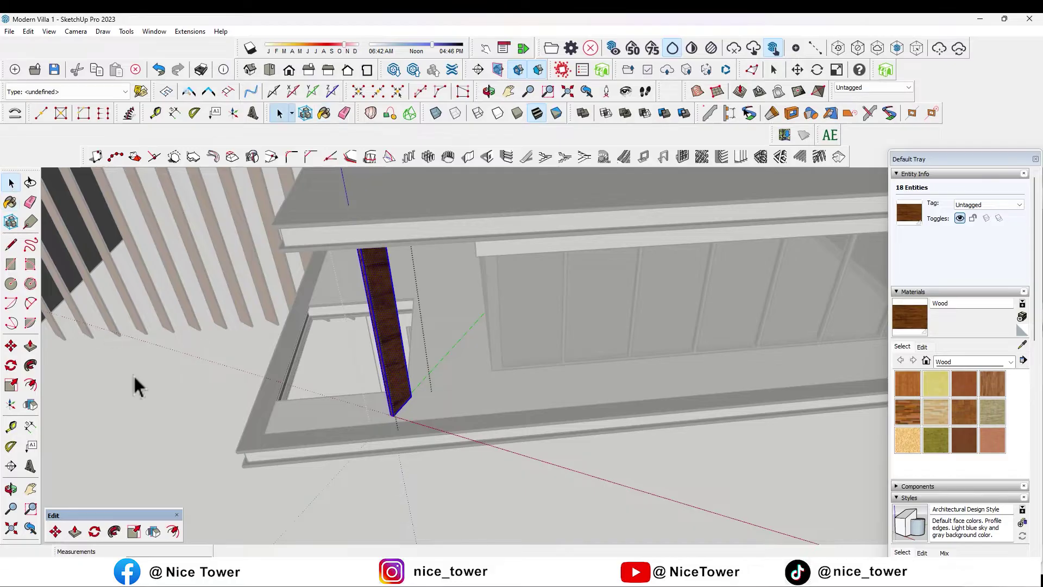
{"action": "left_click", "coordinate": [134, 376]}
Copy the wood slat group sideways 30 cm
{"action": "scroll", "coordinate": [383, 410], "scroll_direction": "up", "scroll_amount": 3}
{"action": "scroll", "coordinate": [465, 406], "scroll_direction": "up", "scroll_amount": 2}
{"action": "left_click", "coordinate": [464, 405]}
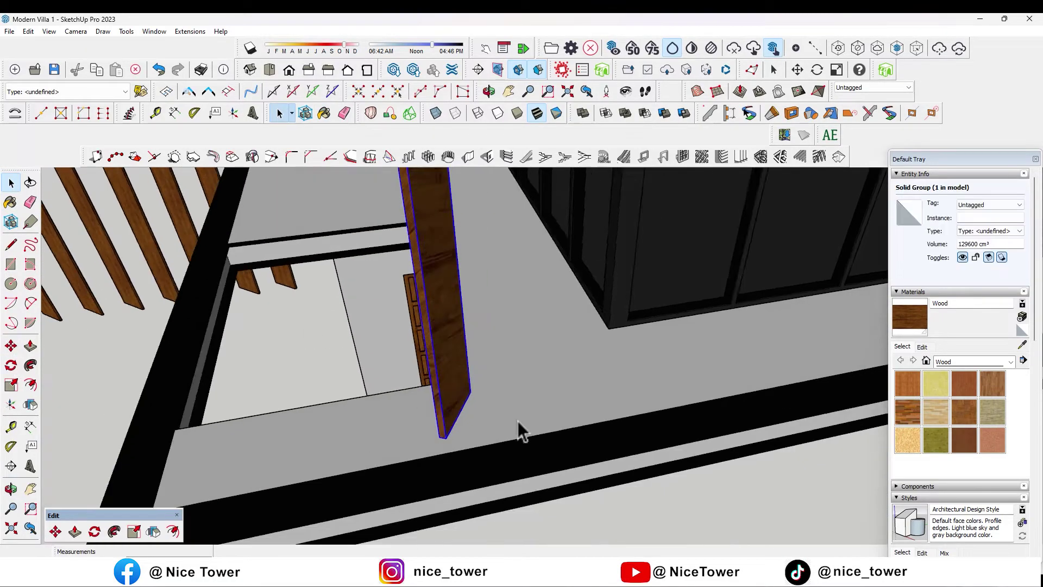
{"action": "left_click", "coordinate": [357, 395]}
{"action": "key", "text": "ctrl"}
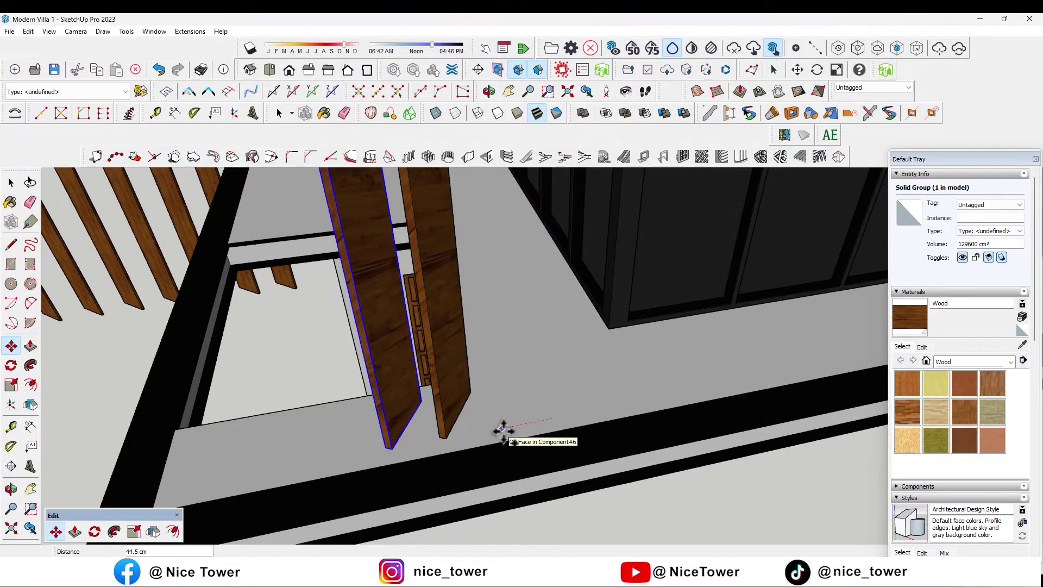
{"action": "type", "text": "30"}
{"action": "key", "text": "Return"}
Repeat the slat copy x10 to form a row of slats
{"action": "scroll", "coordinate": [409, 450], "scroll_direction": "up", "scroll_amount": 2}
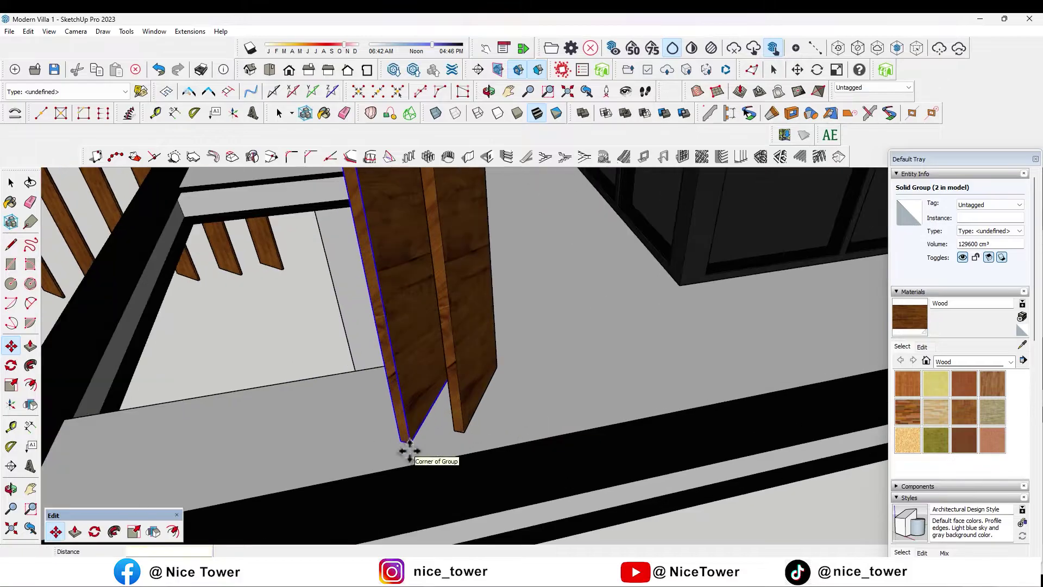
{"action": "key", "text": "space"}
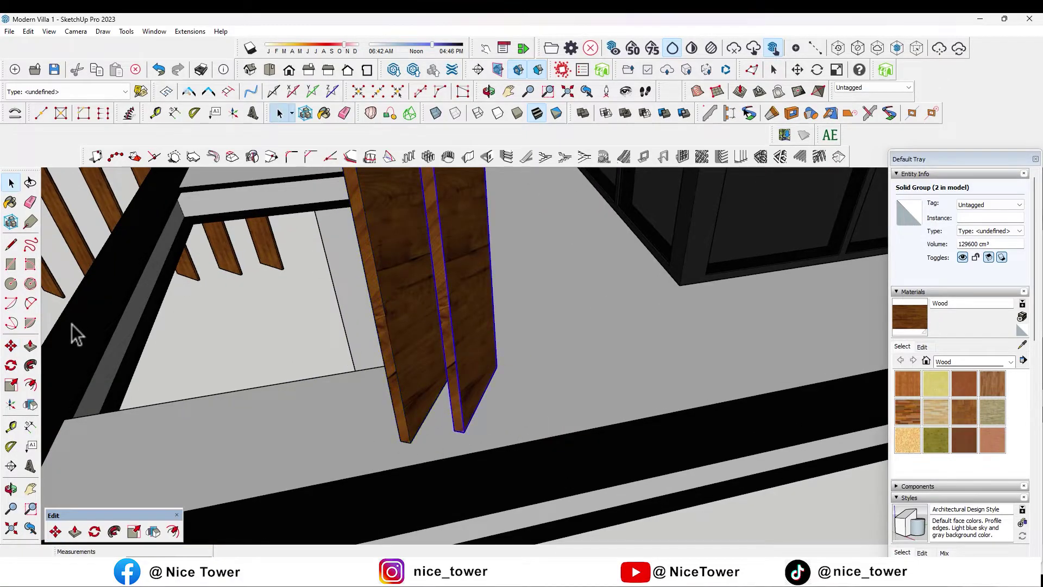
{"action": "left_click", "coordinate": [399, 441], "text": "ctrl"}
{"action": "left_click", "coordinate": [457, 431]}
{"action": "scroll", "coordinate": [375, 488], "scroll_direction": "down", "scroll_amount": 3}
{"action": "scroll", "coordinate": [587, 446], "scroll_direction": "down", "scroll_amount": 5}
{"action": "type", "text": "x10"}
{"action": "key", "text": "Return"}
Clear the selection and orbit to view the whole house with its slat screen
{"action": "mouse_move", "coordinate": [593, 449]}
{"action": "middle_mouse_down"}
{"action": "mouse_move", "coordinate": [461, 362]}
{"action": "mouse_move", "coordinate": [524, 303]}
{"action": "mouse_move", "coordinate": [595, 261]}
{"action": "mouse_move", "coordinate": [571, 284]}
{"action": "middle_mouse_up"}
{"action": "scroll", "coordinate": [562, 353], "scroll_direction": "up", "scroll_amount": 3}
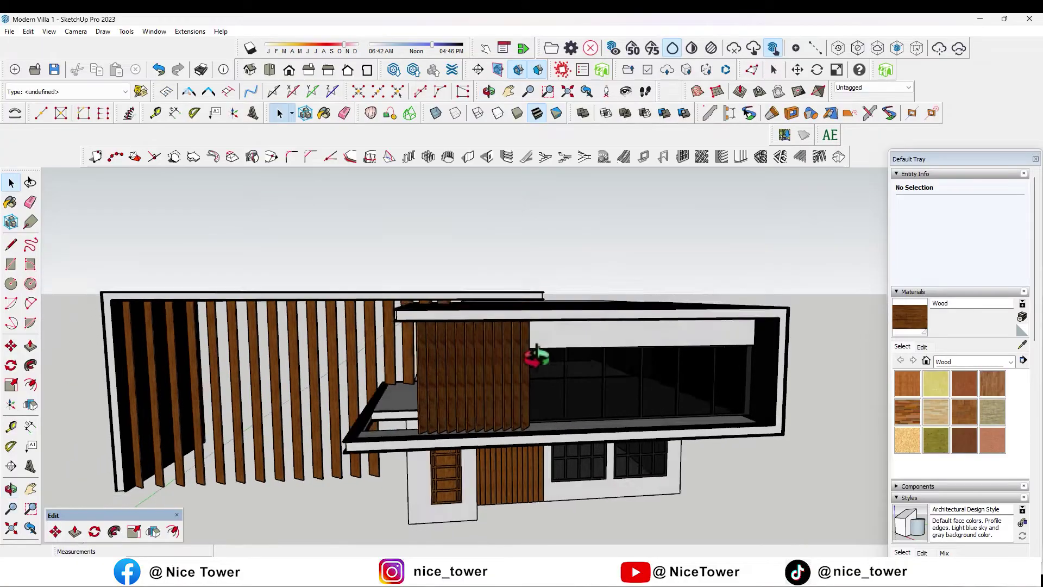
{"action": "scroll", "coordinate": [562, 353], "scroll_direction": "up", "scroll_amount": 3}
{"action": "left_click", "coordinate": [516, 376]}
{"action": "scroll", "coordinate": [543, 416], "scroll_direction": "down", "scroll_amount": 4}
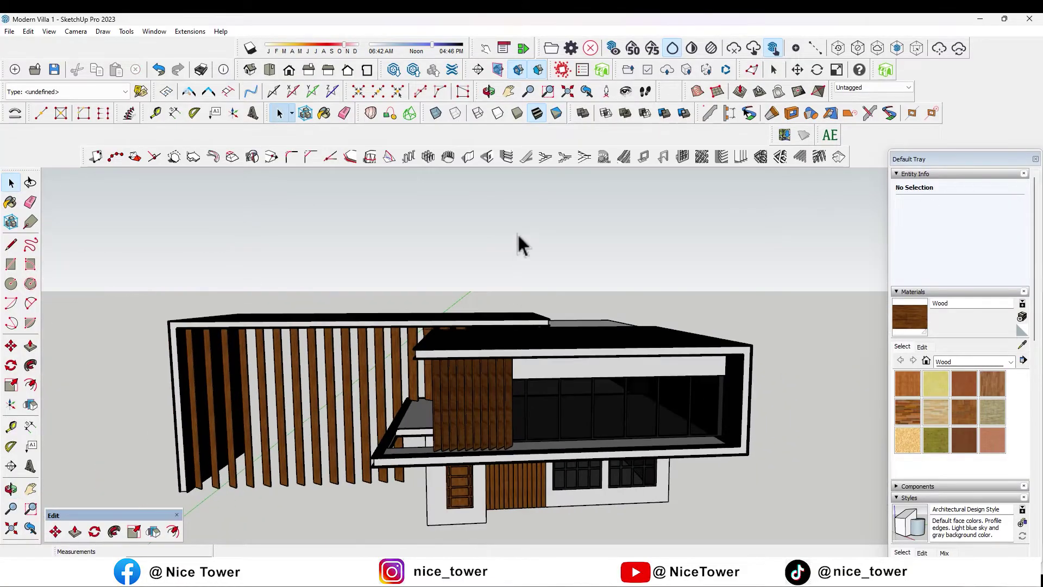
{"action": "middle_click_drag", "start_coordinate": [298, 136], "coordinate": [324, 125]}
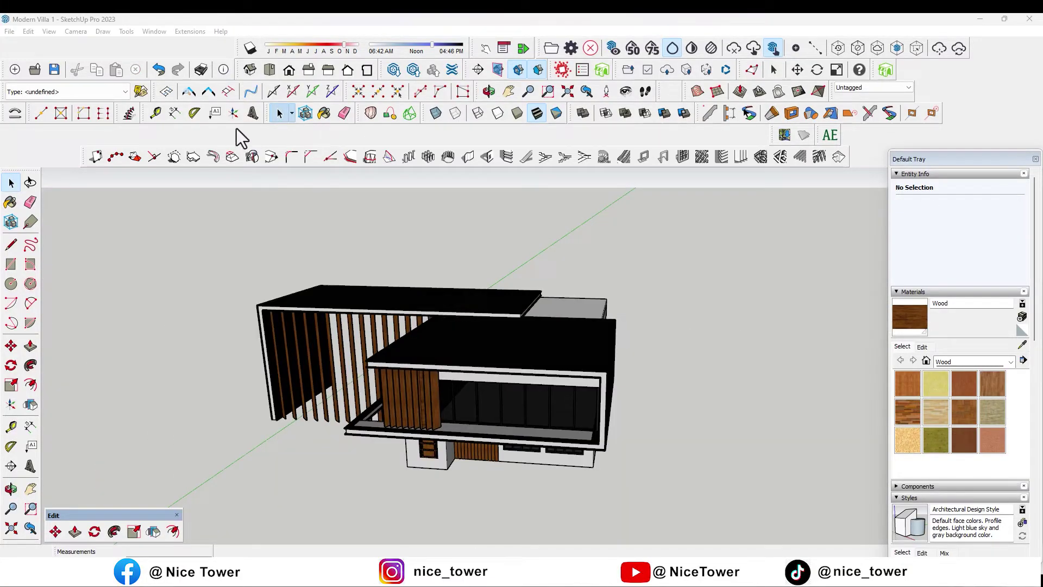
{"action": "scroll", "coordinate": [494, 454], "scroll_direction": "down", "scroll_amount": 2}
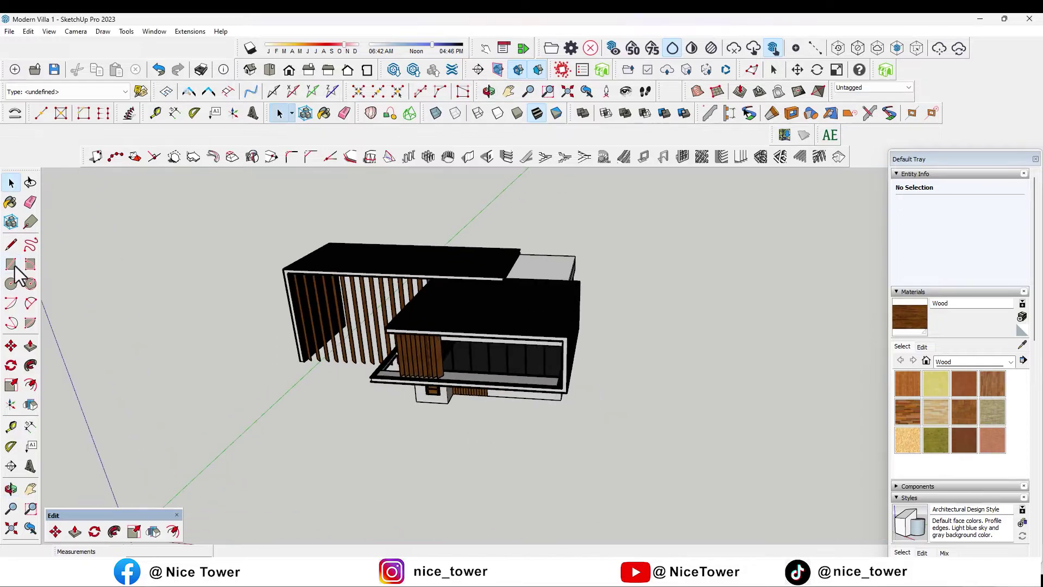
Place the first corner of a new rectangle on the ground
{"action": "key", "text": "r"}
{"action": "scroll", "coordinate": [435, 430], "scroll_direction": "up", "scroll_amount": 2}
{"action": "left_click", "coordinate": [455, 509]}
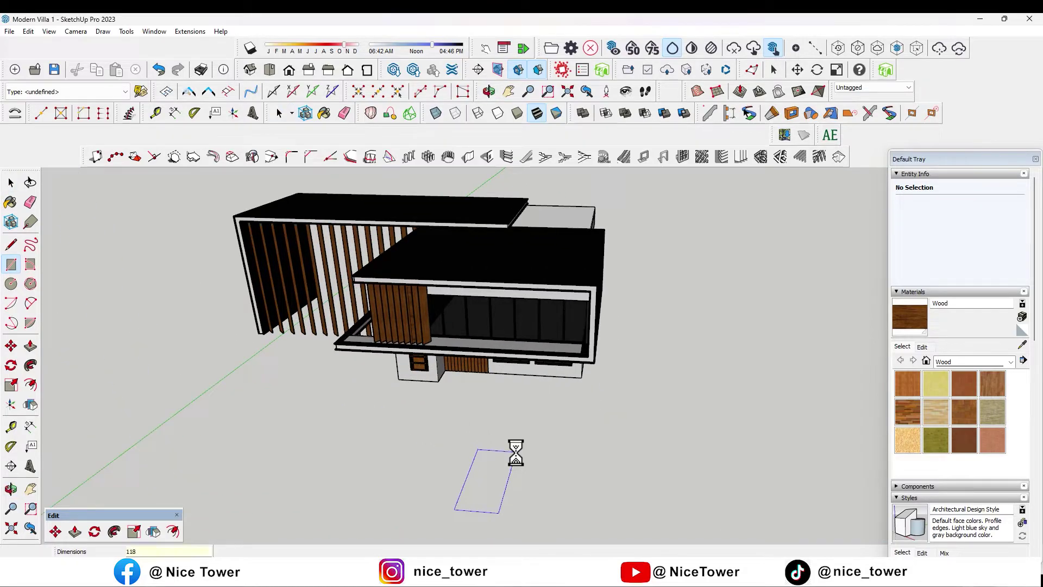
Zoom in on the ground rectangle and draw the first arc of a curved outline
{"action": "key", "text": "space"}
{"action": "scroll", "coordinate": [467, 497], "scroll_direction": "up", "scroll_amount": 3}
{"action": "scroll", "coordinate": [473, 473], "scroll_direction": "down", "scroll_amount": 2}
{"action": "scroll", "coordinate": [467, 448], "scroll_direction": "up", "scroll_amount": 2}
{"action": "scroll", "coordinate": [475, 434], "scroll_direction": "up", "scroll_amount": 1}
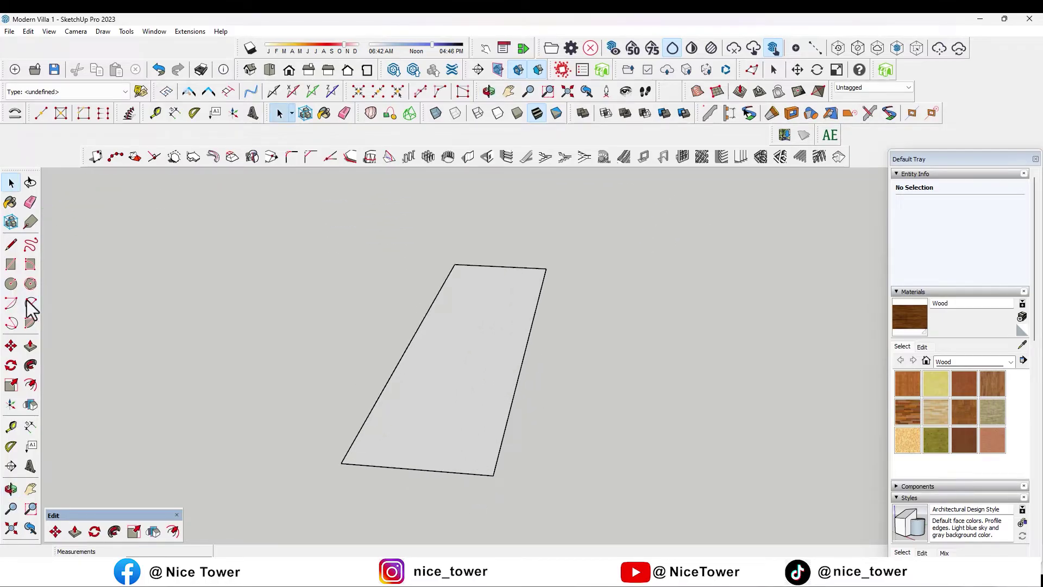
{"action": "scroll", "coordinate": [448, 446], "scroll_direction": "up", "scroll_amount": 2}
{"action": "left_click", "coordinate": [451, 445]}
{"action": "scroll", "coordinate": [462, 450], "scroll_direction": "up", "scroll_amount": 2}
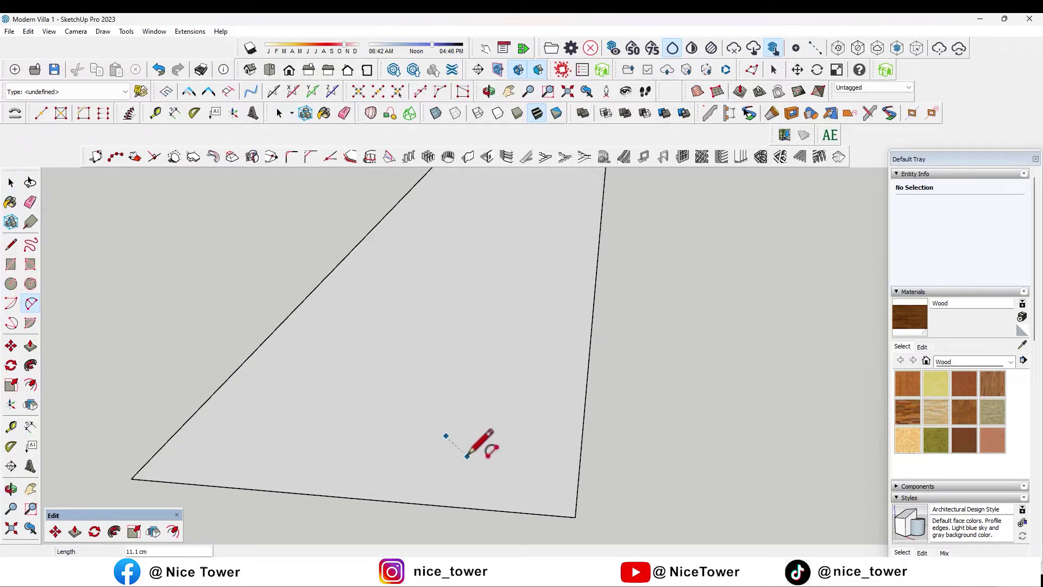
{"action": "scroll", "coordinate": [477, 418], "scroll_direction": "up", "scroll_amount": 2}
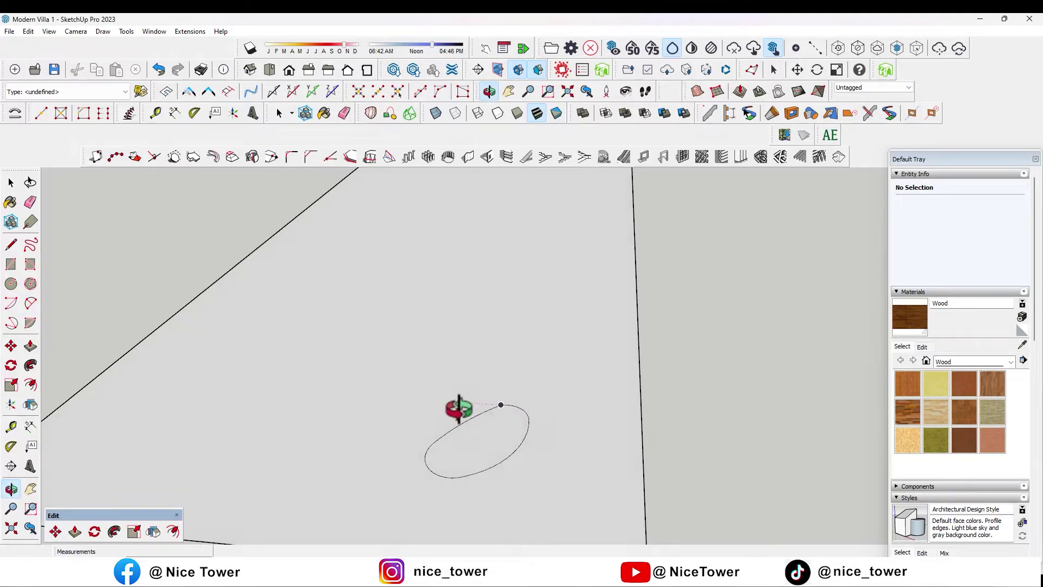
{"action": "left_click", "coordinate": [526, 414]}
{"action": "scroll", "coordinate": [502, 404], "scroll_direction": "up", "scroll_amount": 2}
{"action": "scroll", "coordinate": [492, 397], "scroll_direction": "up", "scroll_amount": 1}
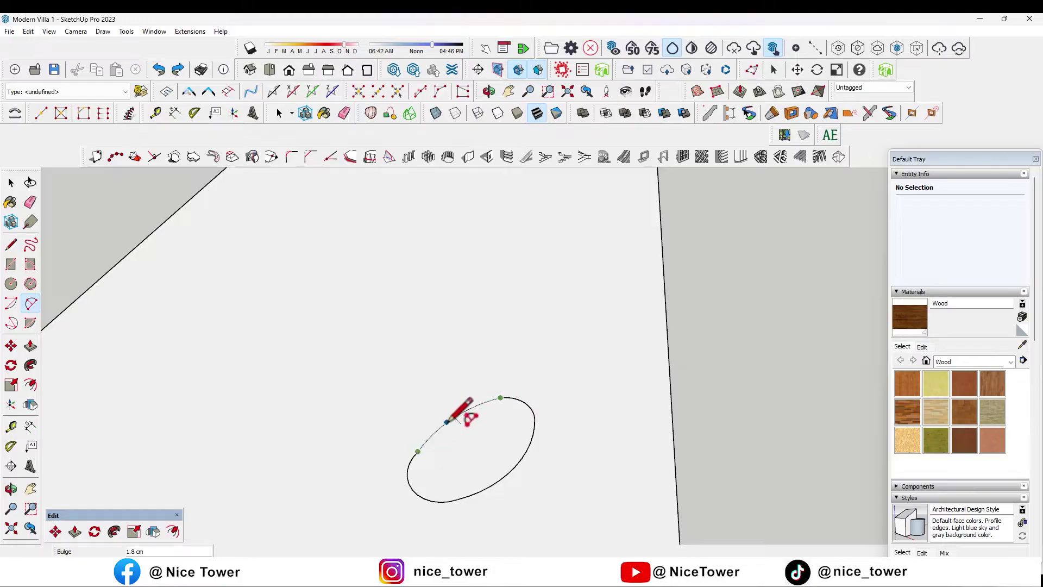
{"action": "scroll", "coordinate": [444, 422], "scroll_direction": "up", "scroll_amount": 2}
{"action": "scroll", "coordinate": [506, 422], "scroll_direction": "down", "scroll_amount": 4}
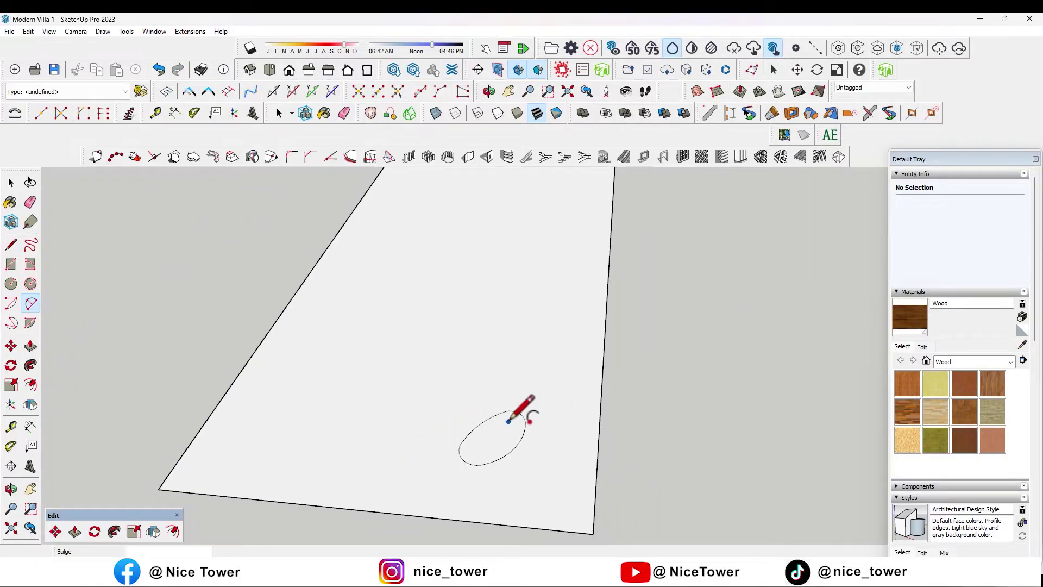
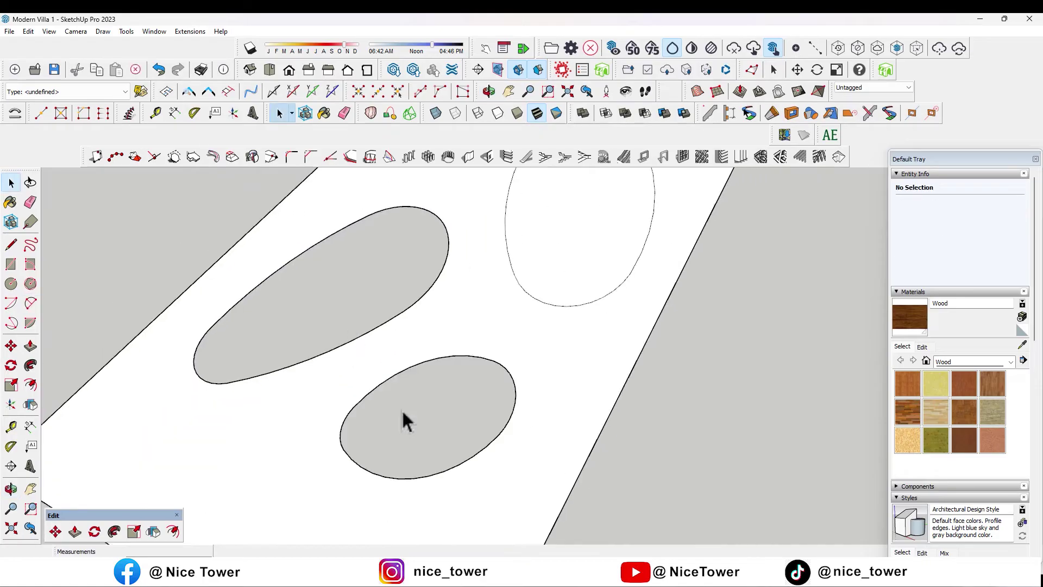
Delete the top oval's face to make a hole and erase the strip above the cut line
{"action": "left_click", "coordinate": [431, 233]}
{"action": "key", "text": "Delete"}
{"action": "scroll", "coordinate": [489, 304], "scroll_direction": "down", "scroll_amount": 5}
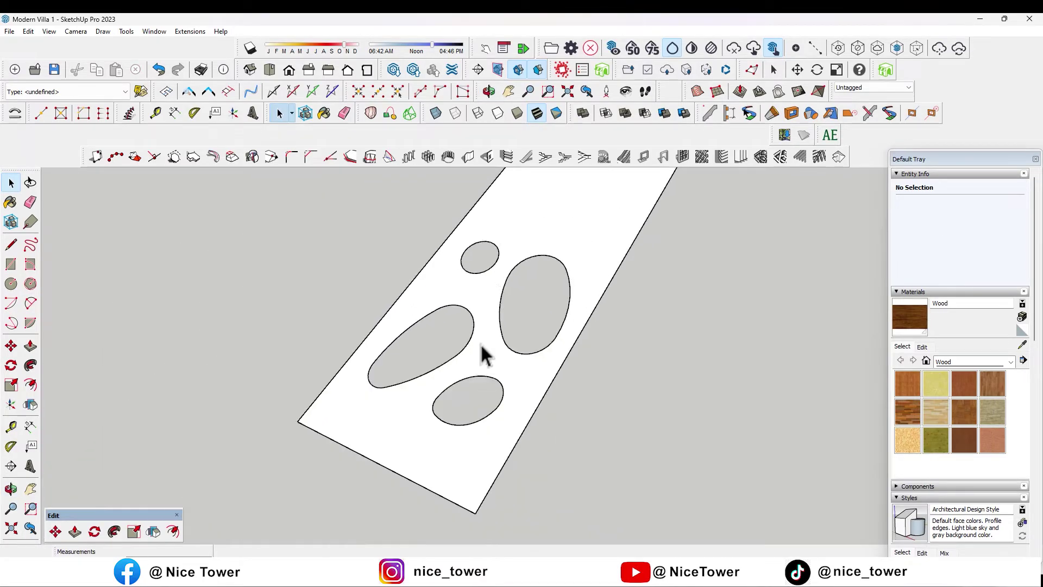
{"action": "scroll", "coordinate": [467, 370], "scroll_direction": "down", "scroll_amount": 1}
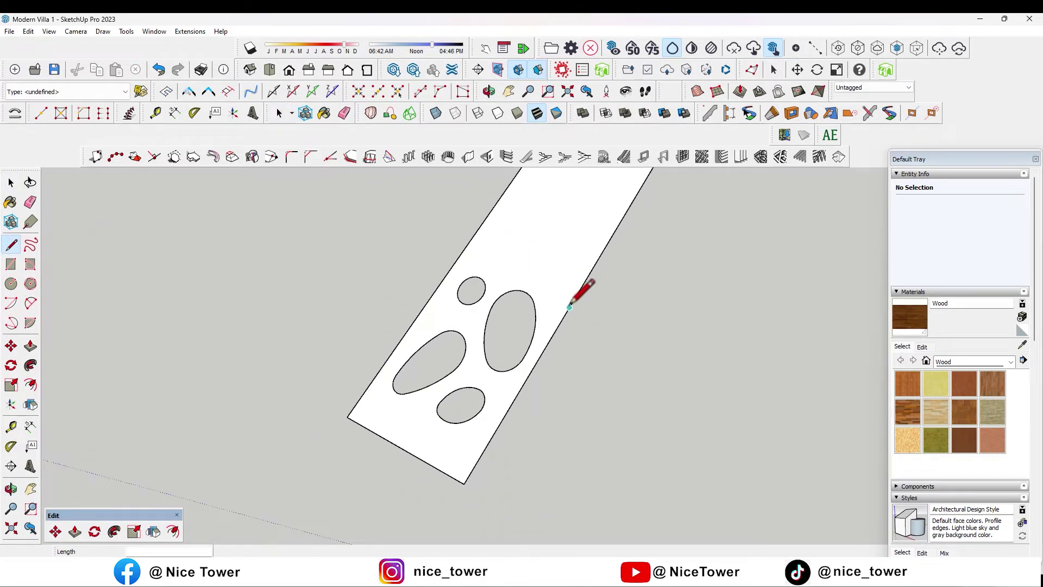
{"action": "left_click", "coordinate": [464, 251]}
{"action": "middle_click_drag", "start_coordinate": [464, 251], "coordinate": [418, 384]}
{"action": "key", "text": "e"}
{"action": "left_click_drag", "start_coordinate": [505, 226], "coordinate": [381, 222]}
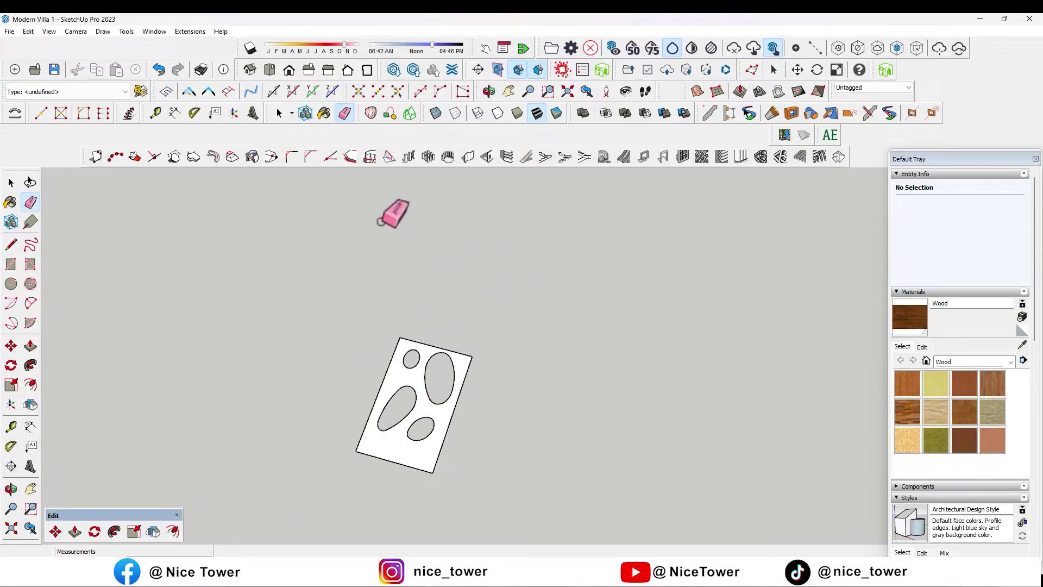
Rotate-copy the holed sheet 180° above itself and erase the dividing seam
{"action": "triple_click", "coordinate": [381, 454]}
{"action": "left_click", "coordinate": [11, 365]}
{"action": "scroll", "coordinate": [426, 349], "scroll_direction": "up", "scroll_amount": 2}
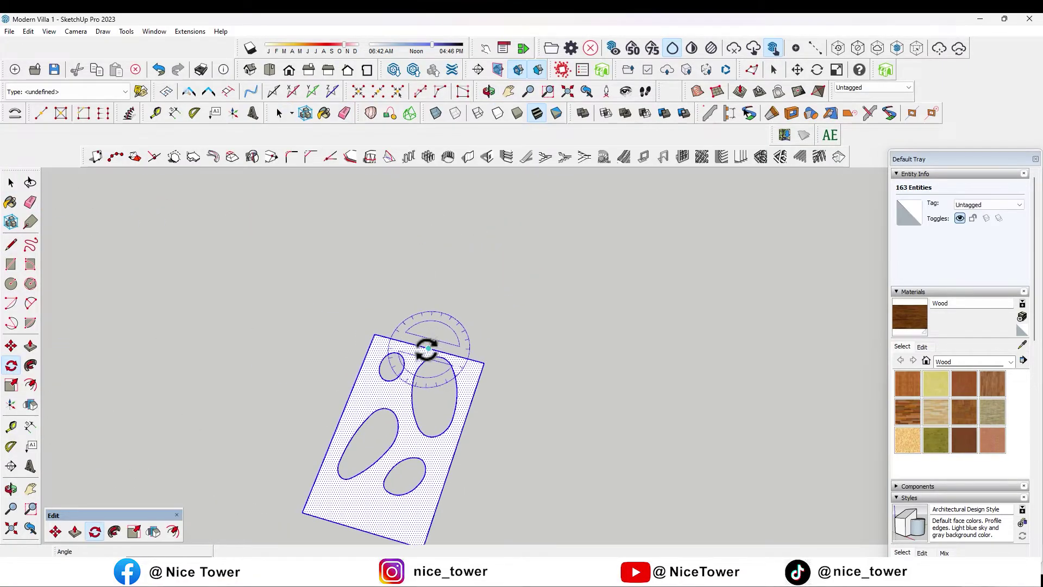
{"action": "left_click", "coordinate": [483, 362]}
{"action": "key", "text": "ctrl"}
{"action": "left_click", "coordinate": [381, 338]}
{"action": "key", "text": "e"}
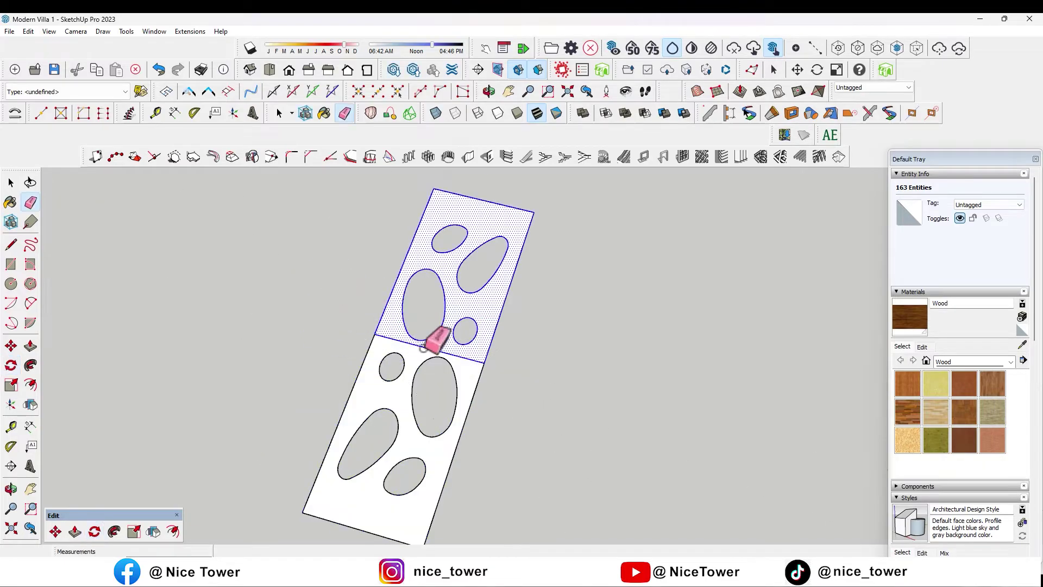
{"action": "left_click", "coordinate": [422, 347]}
{"action": "scroll", "coordinate": [435, 346], "scroll_direction": "up", "scroll_amount": 2}
{"action": "scroll", "coordinate": [540, 326], "scroll_direction": "down", "scroll_amount": 3}
Push/Pull the perforated sheet to 10 cm thick
{"action": "key", "text": "p"}
{"action": "scroll", "coordinate": [442, 423], "scroll_direction": "up", "scroll_amount": 2}
{"action": "left_click", "coordinate": [442, 435]}
{"action": "type", "text": "10"}
{"action": "key", "text": "Return"}
{"action": "mouse_move", "coordinate": [440, 478]}
{"action": "middle_mouse_down"}
{"action": "mouse_move", "coordinate": [478, 319]}
{"action": "mouse_move", "coordinate": [410, 263]}
{"action": "mouse_move", "coordinate": [464, 375]}
{"action": "middle_mouse_up"}
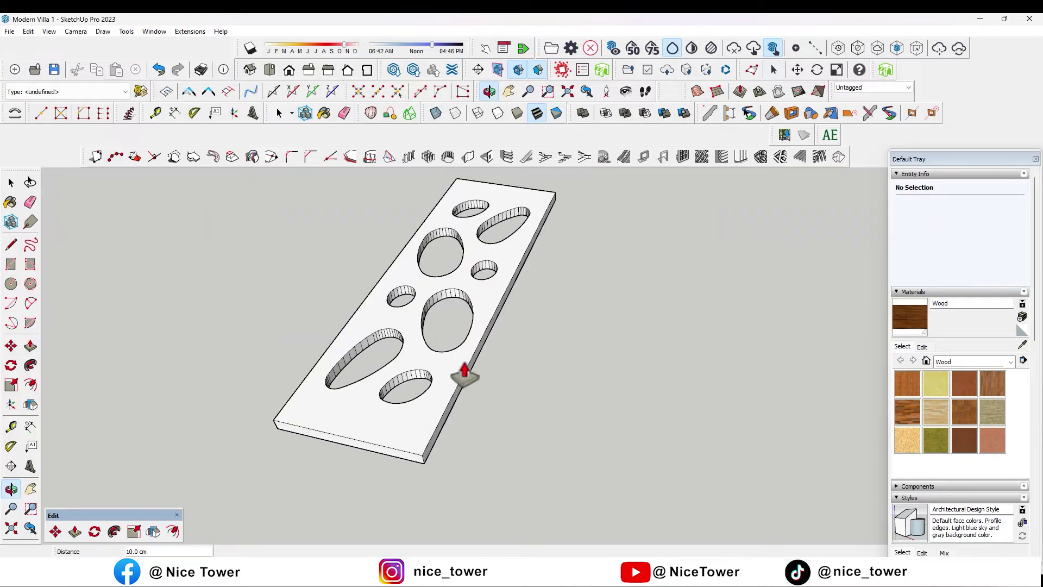
Group the whole perforated sheet into a single object
{"action": "key", "text": "space"}
{"action": "triple_click", "coordinate": [334, 422]}
{"action": "right_click", "coordinate": [334, 423]}
{"action": "key", "text": "Escape"}
{"action": "key", "text": "ctrl+g"}
{"action": "key", "text": "m"}
{"action": "middle_click_drag", "start_coordinate": [445, 460], "coordinate": [302, 423]}
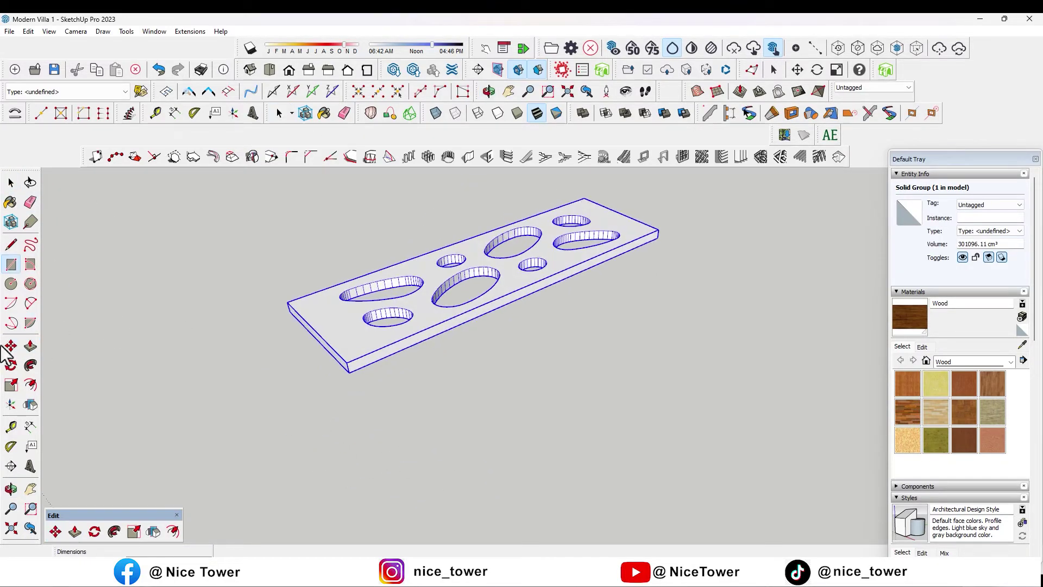
Rotate the perforated panel to stand upright
{"action": "scroll", "coordinate": [347, 361], "scroll_direction": "up", "scroll_amount": 2}
{"action": "key", "text": "q"}
{"action": "left_click", "coordinate": [346, 360]}
{"action": "left_click", "coordinate": [387, 347]}
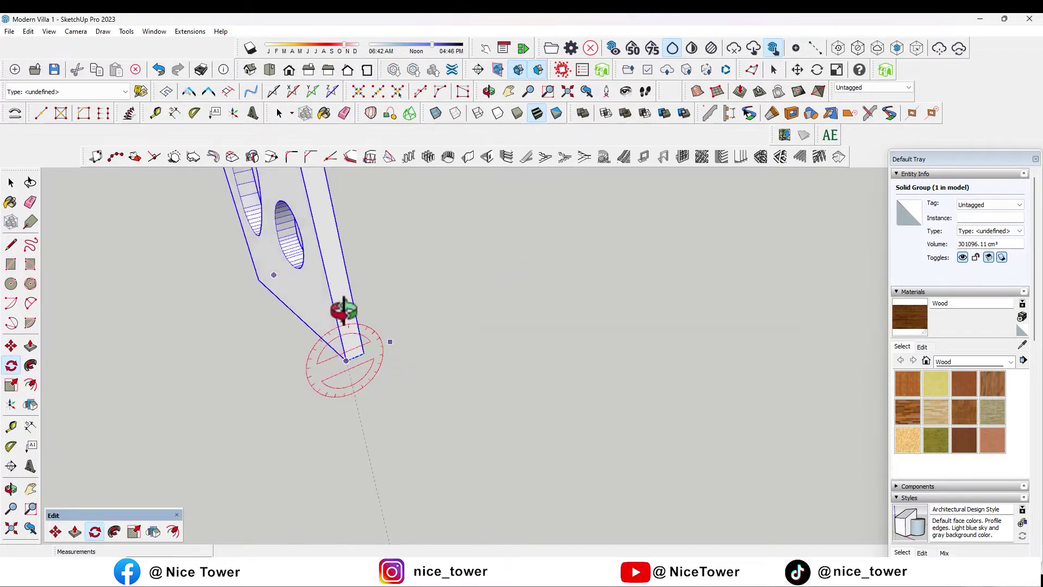
{"action": "middle_click_drag", "start_coordinate": [335, 318], "coordinate": [379, 419]}
Move the panel into the villa's upper-floor opening
{"action": "left_click", "coordinate": [10, 346]}
{"action": "left_click", "coordinate": [408, 413]}
{"action": "scroll", "coordinate": [361, 459], "scroll_direction": "down", "scroll_amount": 3}
{"action": "scroll", "coordinate": [659, 240], "scroll_direction": "up", "scroll_amount": 3}
{"action": "scroll", "coordinate": [660, 255], "scroll_direction": "up", "scroll_amount": 5}
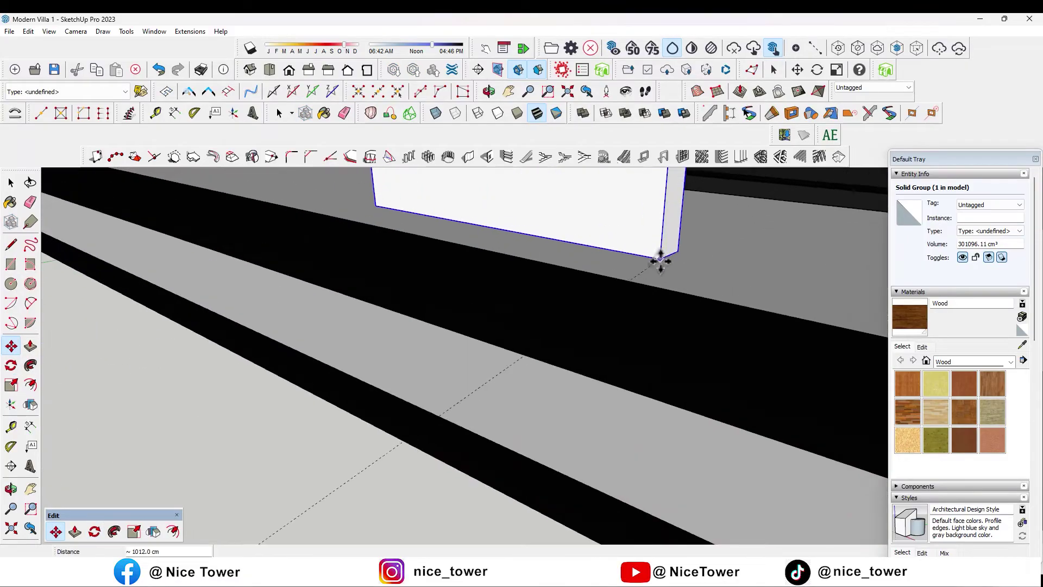
{"action": "left_click", "coordinate": [660, 255]}
{"action": "scroll", "coordinate": [599, 412], "scroll_direction": "down", "scroll_amount": 5}
{"action": "scroll", "coordinate": [617, 412], "scroll_direction": "down", "scroll_amount": 3}
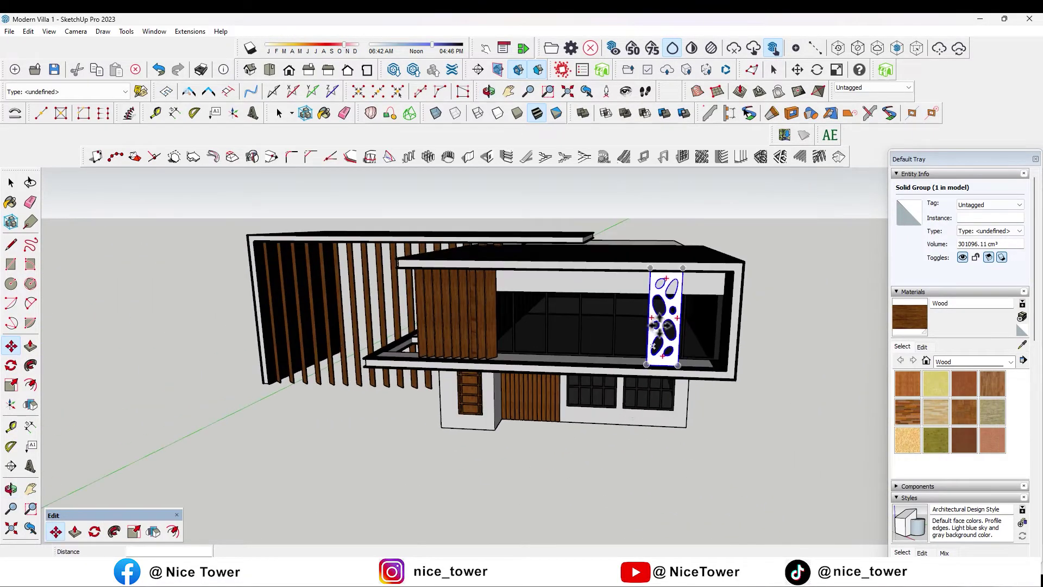
{"action": "scroll", "coordinate": [638, 382], "scroll_direction": "up", "scroll_amount": 2}
Place a copy of the panel in front of the wooden slats
{"action": "key", "text": "q"}
{"action": "scroll", "coordinate": [652, 369], "scroll_direction": "up", "scroll_amount": 2}
{"action": "scroll", "coordinate": [706, 348], "scroll_direction": "up", "scroll_amount": 3}
{"action": "scroll", "coordinate": [749, 325], "scroll_direction": "up", "scroll_amount": 2}
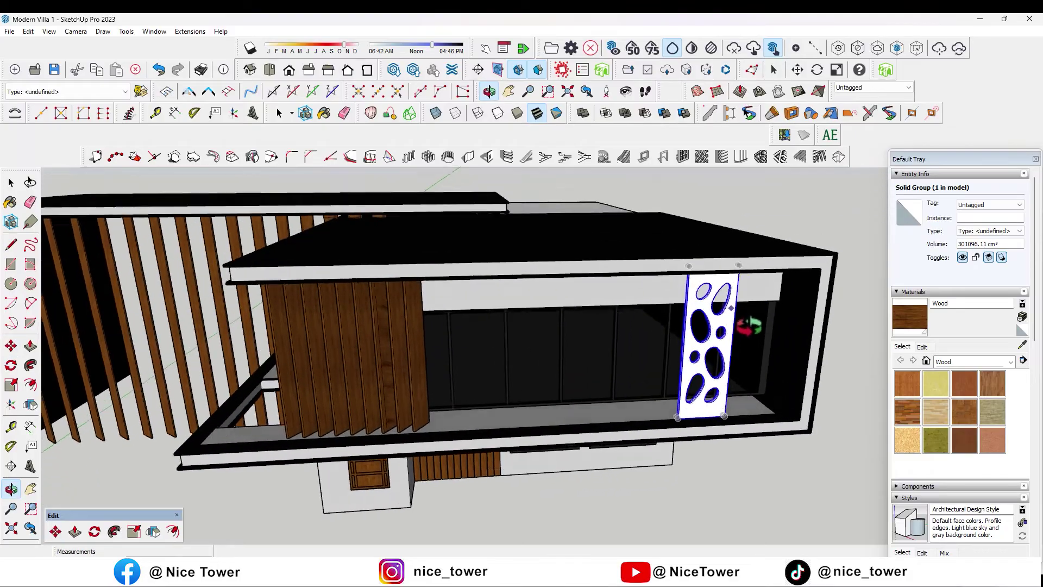
{"action": "scroll", "coordinate": [748, 324], "scroll_direction": "up", "scroll_amount": 2}
{"action": "key", "text": "m"}
{"action": "left_click", "coordinate": [745, 407]}
{"action": "key", "text": "ctrl"}
{"action": "scroll", "coordinate": [815, 402], "scroll_direction": "down", "scroll_amount": 3}
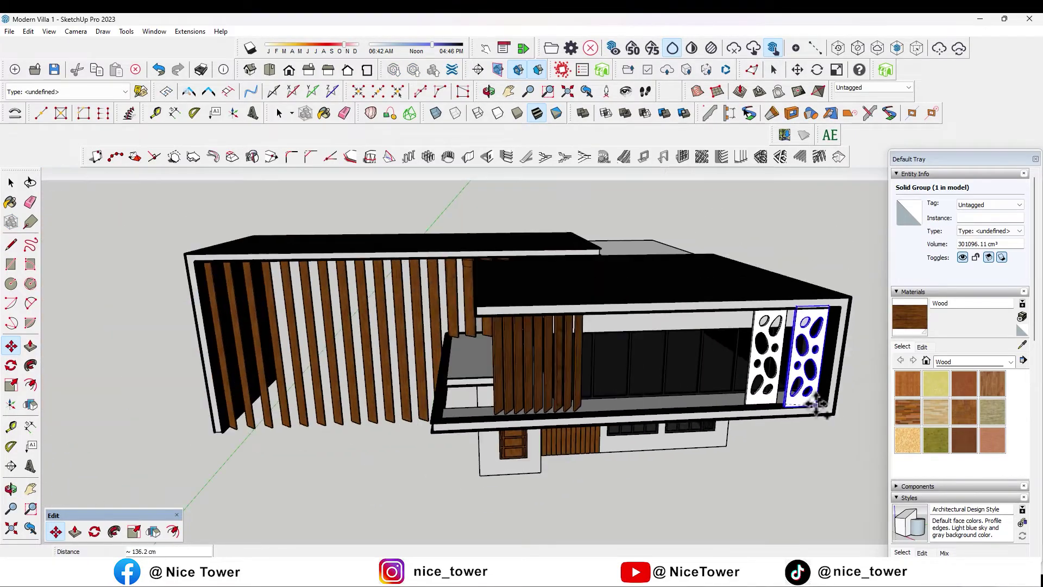
{"action": "scroll", "coordinate": [517, 427], "scroll_direction": "up", "scroll_amount": 5}
{"action": "scroll", "coordinate": [494, 408], "scroll_direction": "up", "scroll_amount": 3}
{"action": "left_click", "coordinate": [494, 407]}
{"action": "scroll", "coordinate": [494, 407], "scroll_direction": "down", "scroll_amount": 4}
{"action": "scroll", "coordinate": [513, 456], "scroll_direction": "down", "scroll_amount": 2}
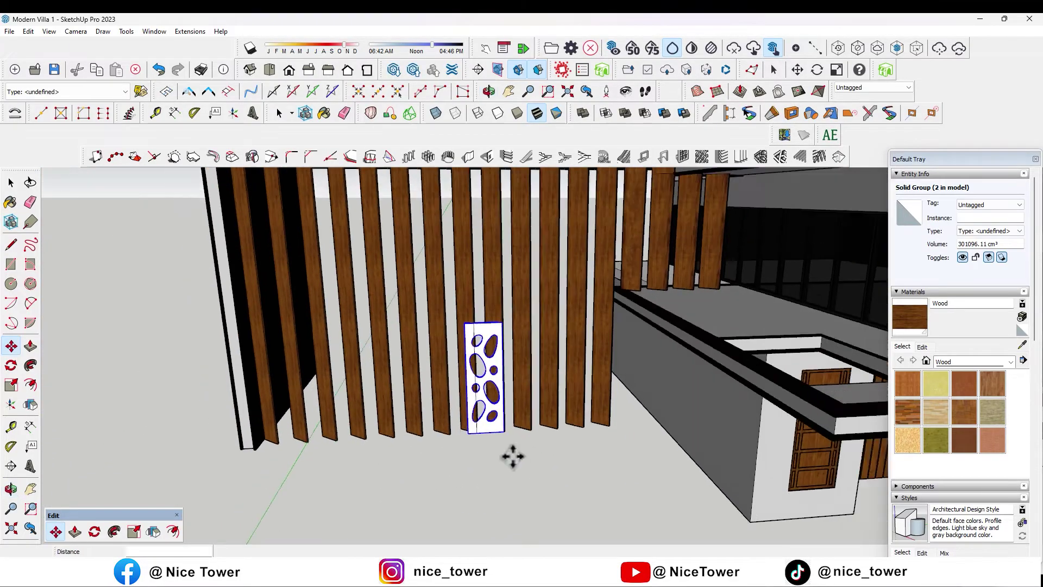
{"action": "scroll", "coordinate": [489, 423], "scroll_direction": "down", "scroll_amount": 3}
Stack a second copy of the panel directly above the first
{"action": "key", "text": "space"}
{"action": "scroll", "coordinate": [525, 318], "scroll_direction": "up", "scroll_amount": 4}
{"action": "left_click", "coordinate": [525, 318]}
{"action": "left_click", "coordinate": [564, 496]}
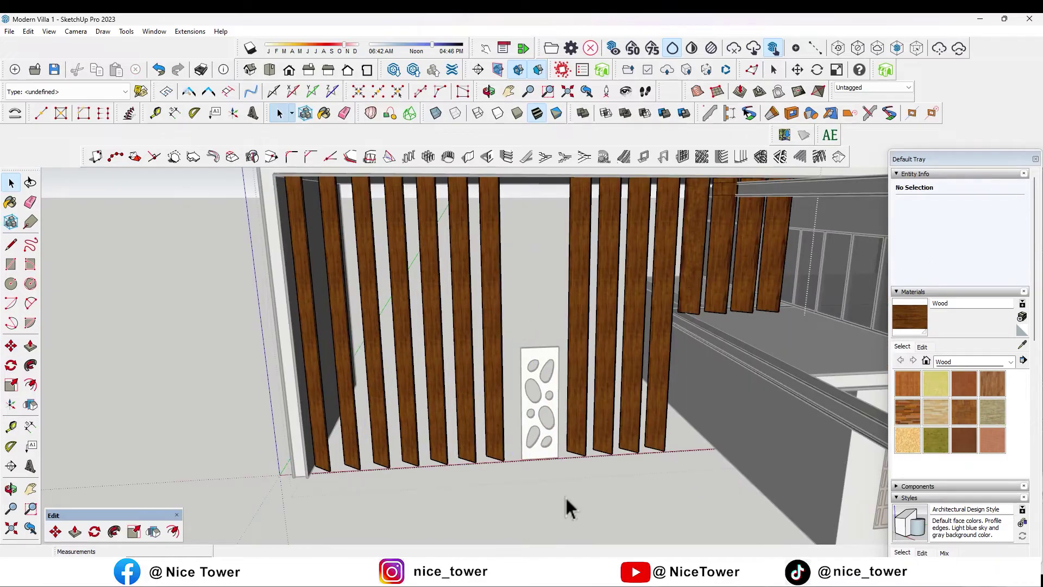
{"action": "scroll", "coordinate": [564, 495], "scroll_direction": "down", "scroll_amount": 3}
{"action": "scroll", "coordinate": [526, 433], "scroll_direction": "up", "scroll_amount": 5}
{"action": "left_click", "coordinate": [516, 435]}
{"action": "scroll", "coordinate": [516, 436], "scroll_direction": "down", "scroll_amount": 2}
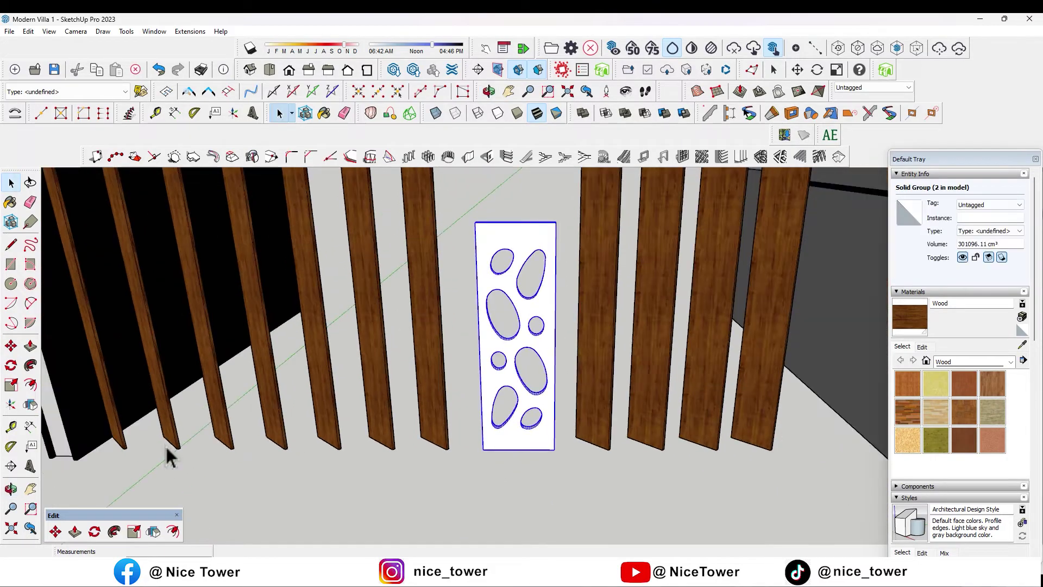
{"action": "scroll", "coordinate": [437, 495], "scroll_direction": "down", "scroll_amount": 2}
{"action": "scroll", "coordinate": [516, 472], "scroll_direction": "up", "scroll_amount": 4}
{"action": "scroll", "coordinate": [512, 480], "scroll_direction": "down", "scroll_amount": 1}
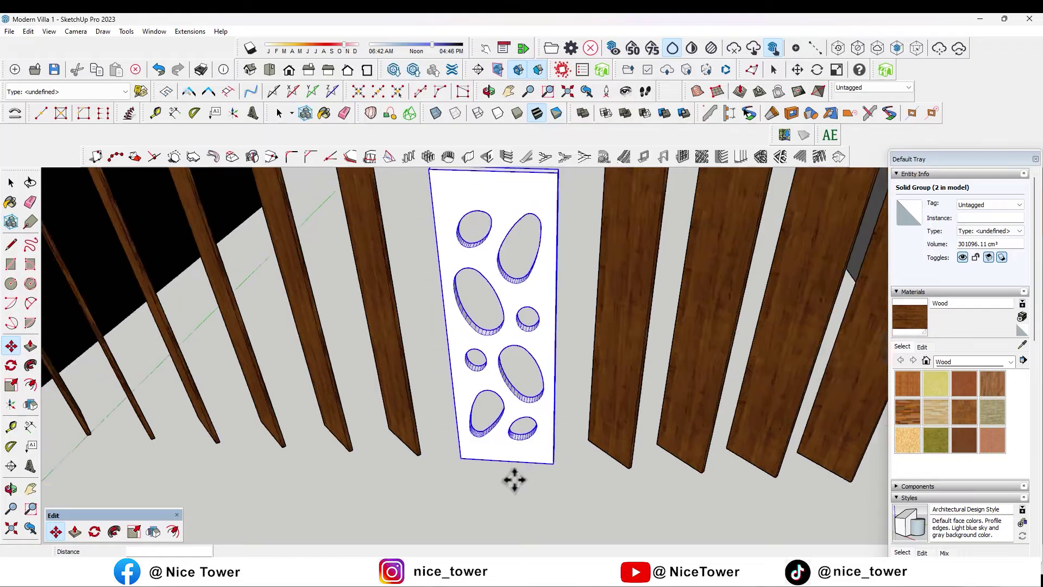
{"action": "scroll", "coordinate": [545, 468], "scroll_direction": "down", "scroll_amount": 1}
{"action": "left_click_drag", "start_coordinate": [545, 468], "coordinate": [535, 360], "text": "ctrl"}
Select both stacked panels together
{"action": "key", "text": "space"}
{"action": "scroll", "coordinate": [105, 284], "scroll_direction": "down", "scroll_amount": 5}
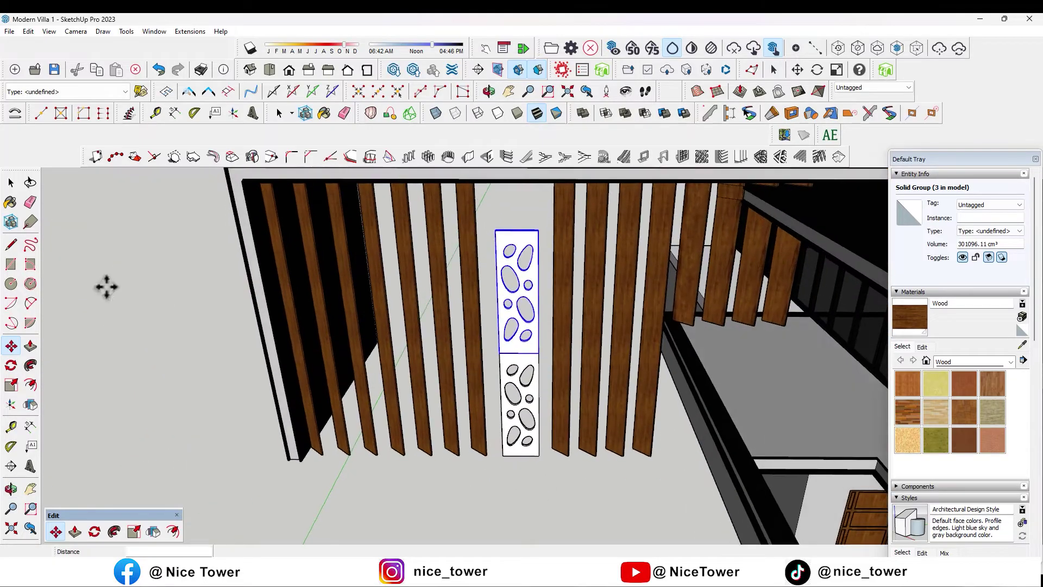
{"action": "scroll", "coordinate": [521, 372], "scroll_direction": "up", "scroll_amount": 5}
{"action": "left_click", "coordinate": [521, 418], "text": "shift"}
{"action": "scroll", "coordinate": [100, 367], "scroll_direction": "down", "scroll_amount": 3}
{"action": "left_click", "coordinate": [11, 489]}
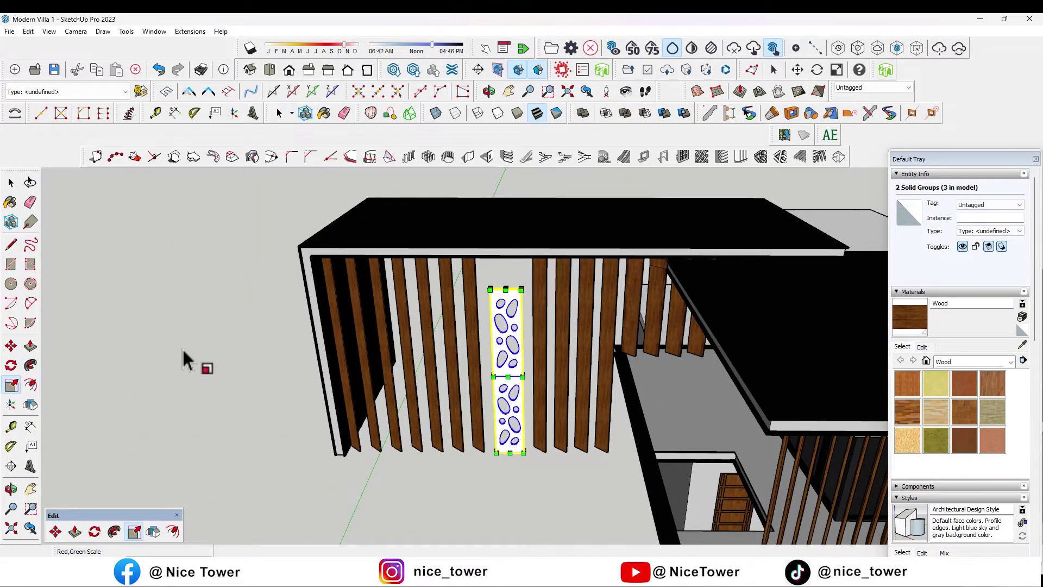
Stretch the two selected panels across the facade
{"action": "scroll", "coordinate": [529, 323], "scroll_direction": "up", "scroll_amount": 5}
{"action": "scroll", "coordinate": [585, 406], "scroll_direction": "up", "scroll_amount": 5}
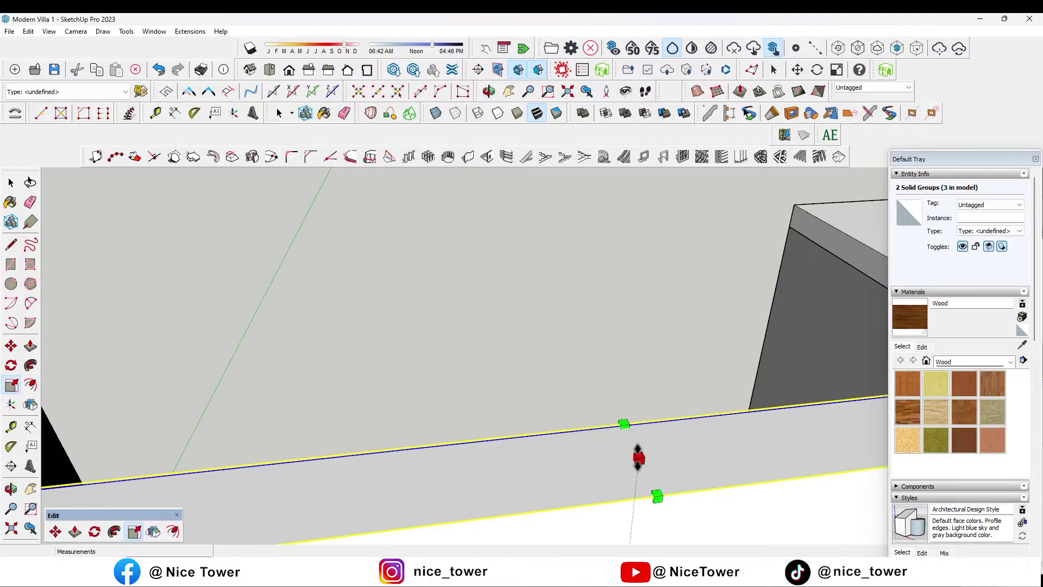
{"action": "scroll", "coordinate": [638, 458], "scroll_direction": "down", "scroll_amount": 3}
{"action": "scroll", "coordinate": [634, 407], "scroll_direction": "down", "scroll_amount": 3}
{"action": "scroll", "coordinate": [634, 419], "scroll_direction": "down", "scroll_amount": 2}
{"action": "scroll", "coordinate": [552, 331], "scroll_direction": "up", "scroll_amount": 1}
{"action": "mouse_move", "coordinate": [641, 359]}
{"action": "middle_mouse_down"}
{"action": "mouse_move", "coordinate": [423, 333]}
{"action": "mouse_move", "coordinate": [368, 354]}
{"action": "mouse_move", "coordinate": [279, 442]}
{"action": "mouse_move", "coordinate": [374, 392]}
{"action": "mouse_move", "coordinate": [349, 396]}
{"action": "mouse_move", "coordinate": [414, 382]}
{"action": "middle_mouse_up"}
{"action": "scroll", "coordinate": [414, 383], "scroll_direction": "down", "scroll_amount": 4}
{"action": "middle_click_drag", "start_coordinate": [489, 401], "coordinate": [383, 363]}
{"action": "key", "text": "m"}
{"action": "scroll", "coordinate": [431, 408], "scroll_direction": "up", "scroll_amount": 2}
{"action": "middle_click_drag", "start_coordinate": [466, 501], "coordinate": [870, 343]}
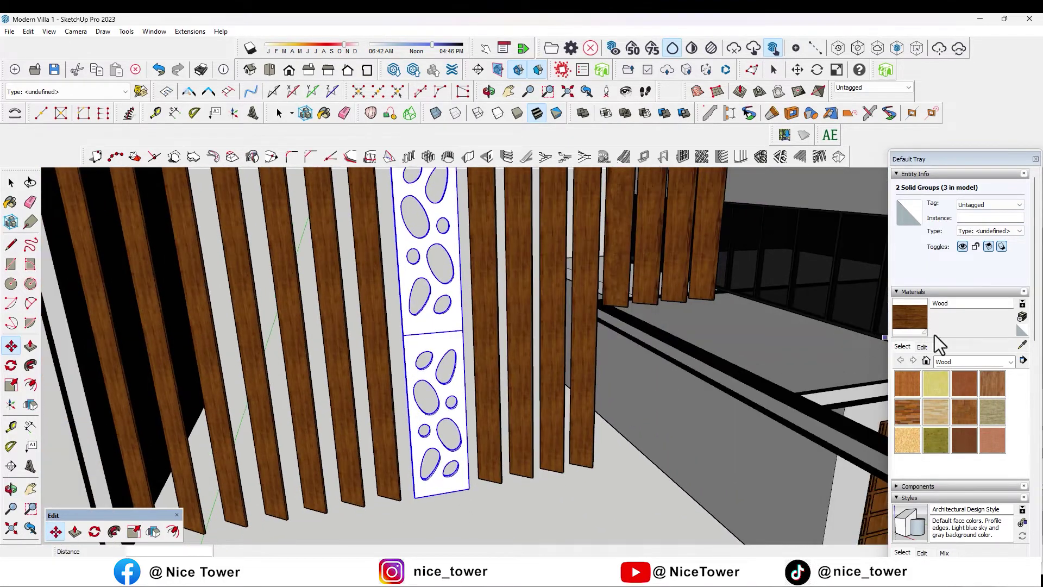
{"action": "scroll", "coordinate": [429, 391], "scroll_direction": "down", "scroll_amount": 5}
{"action": "scroll", "coordinate": [383, 315], "scroll_direction": "up", "scroll_amount": 2}
Close the facade opening behind the slats with a face painted Iron_Blurry_5cm
{"action": "left_click", "coordinate": [11, 183]}
{"action": "left_click", "coordinate": [202, 260]}
{"action": "mouse_move", "coordinate": [202, 260]}
{"action": "middle_mouse_down"}
{"action": "mouse_move", "coordinate": [263, 309]}
{"action": "mouse_move", "coordinate": [387, 356]}
{"action": "mouse_move", "coordinate": [389, 260]}
{"action": "mouse_move", "coordinate": [699, 284]}
{"action": "middle_mouse_up"}
{"action": "scroll", "coordinate": [382, 344], "scroll_direction": "down", "scroll_amount": 3}
{"action": "scroll", "coordinate": [740, 258], "scroll_direction": "up", "scroll_amount": 4}
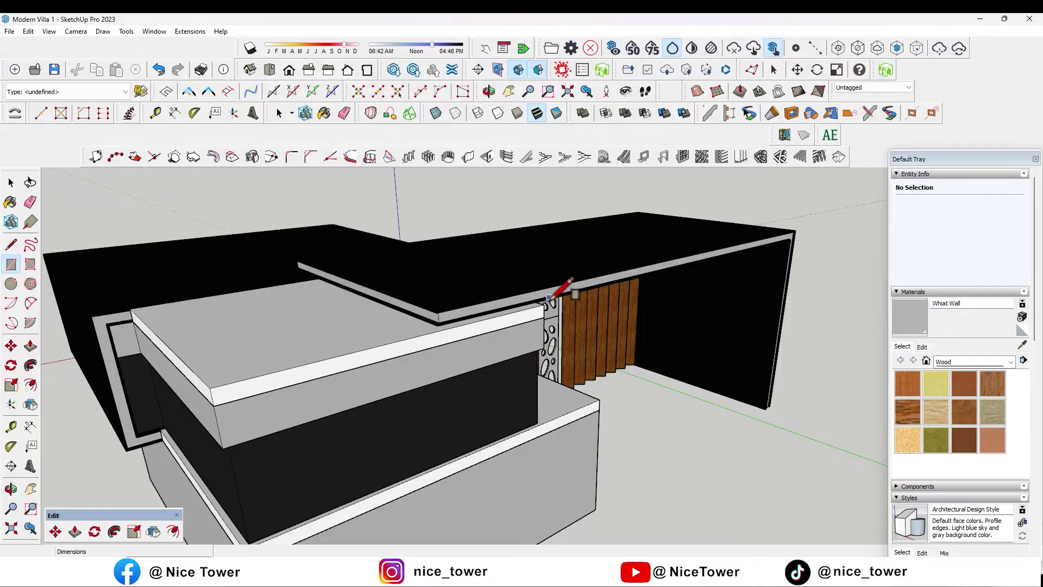
{"action": "left_click", "coordinate": [766, 408]}
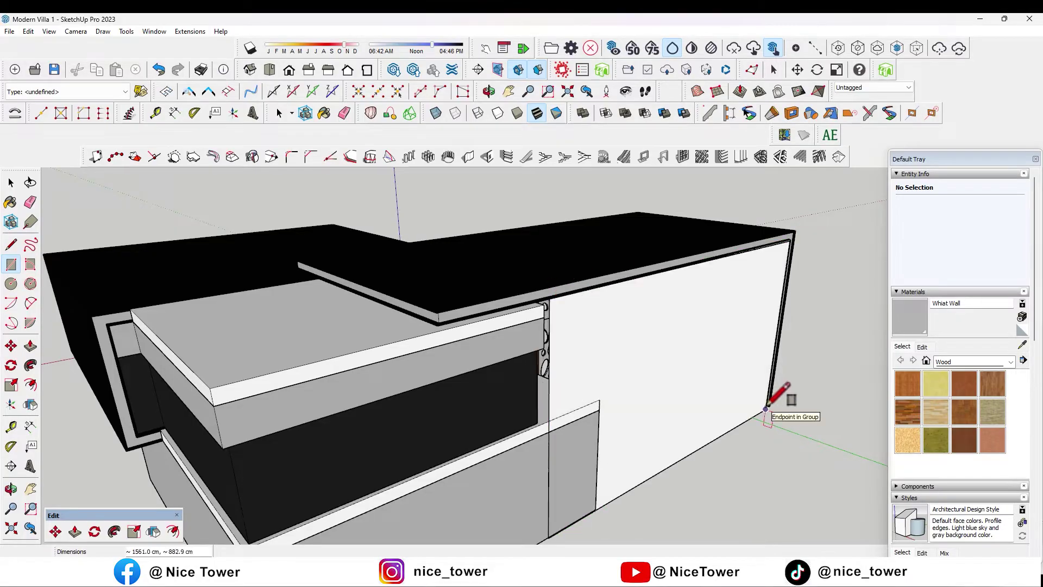
{"action": "left_click", "coordinate": [1023, 349]}
{"action": "left_click", "coordinate": [629, 345]}
{"action": "mouse_move", "coordinate": [629, 344]}
{"action": "middle_mouse_down"}
{"action": "mouse_move", "coordinate": [570, 302]}
{"action": "mouse_move", "coordinate": [303, 315]}
{"action": "middle_mouse_up"}
Draw a 7800×2000 ground rectangle around the villa
{"action": "scroll", "coordinate": [290, 341], "scroll_direction": "up", "scroll_amount": 2}
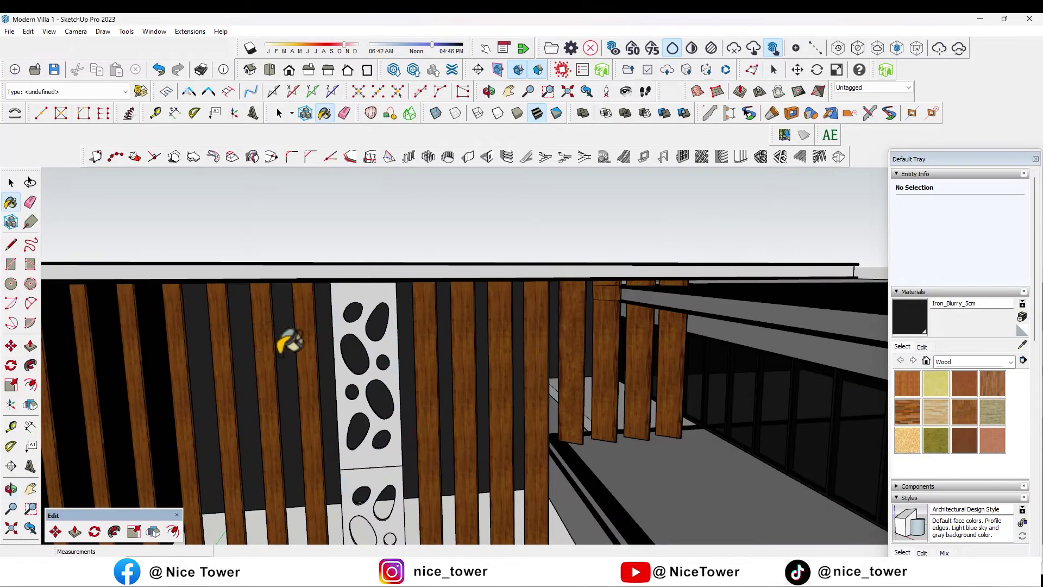
{"action": "scroll", "coordinate": [291, 341], "scroll_direction": "down", "scroll_amount": 10}
{"action": "key", "text": "r"}
{"action": "middle_click_drag", "start_coordinate": [234, 391], "coordinate": [233, 291]}
{"action": "left_click", "coordinate": [196, 296]}
{"action": "type", "text": "7800,2000"}
{"action": "key", "text": "Return"}
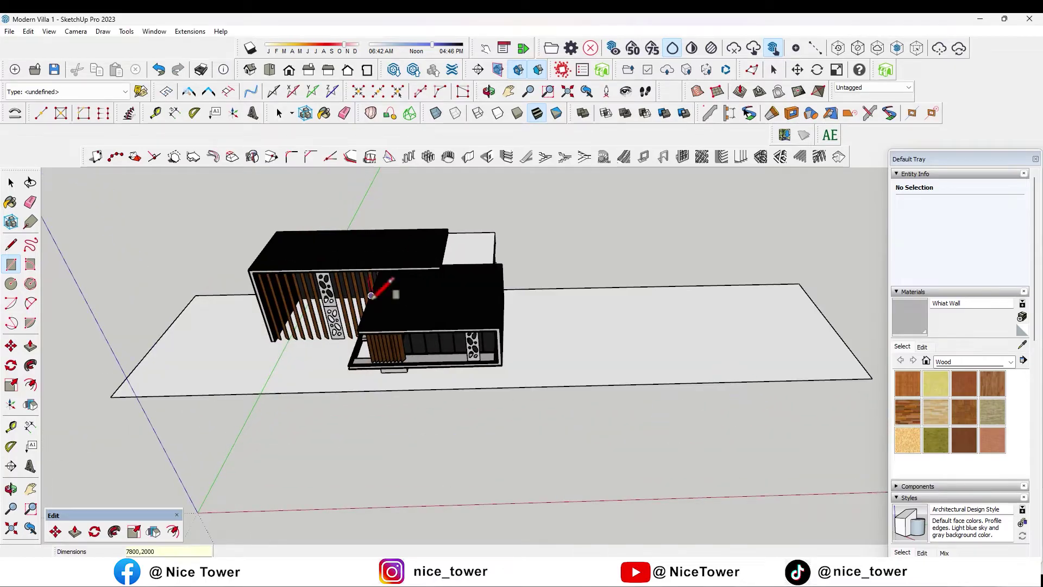
Select the ground rectangle and move it into place under the villa
{"action": "key", "text": "space"}
{"action": "middle_click_drag", "start_coordinate": [298, 333], "coordinate": [616, 293]}
{"action": "scroll", "coordinate": [574, 298], "scroll_direction": "up", "scroll_amount": 5}
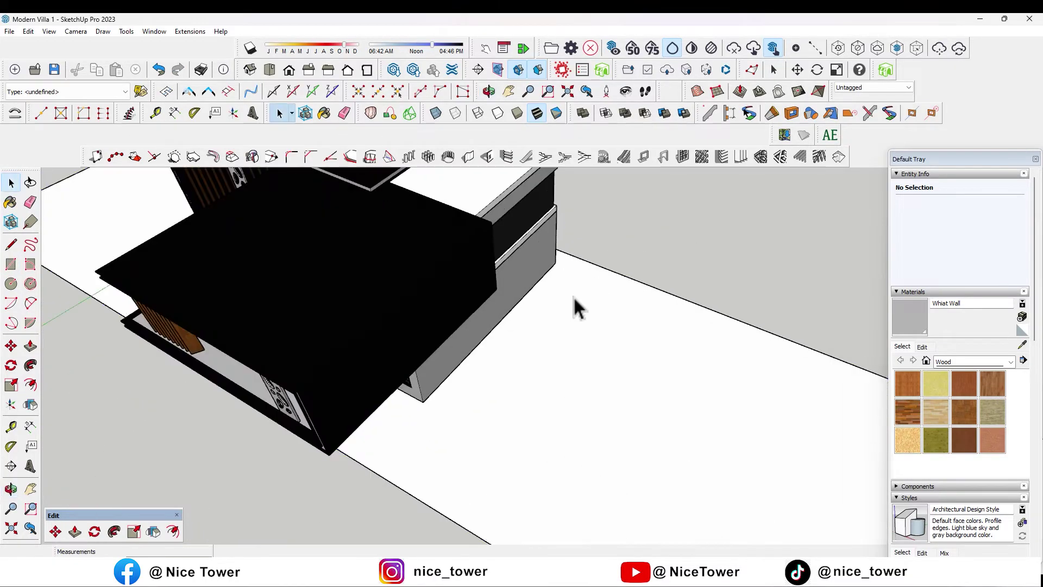
{"action": "double_click", "coordinate": [575, 298]}
{"action": "key", "text": "m"}
{"action": "left_click", "coordinate": [579, 259]}
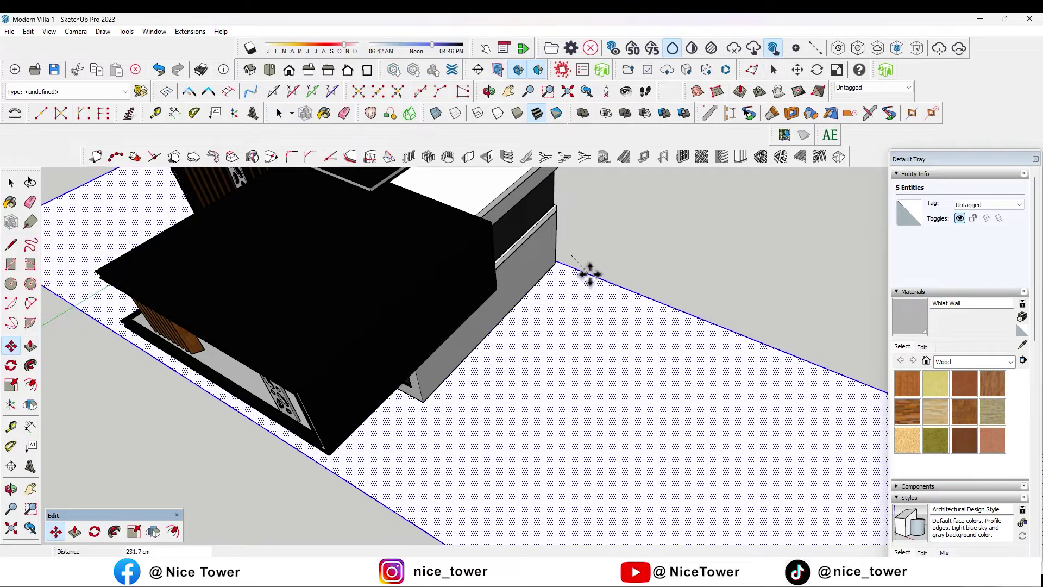
{"action": "left_click", "coordinate": [561, 268]}
{"action": "scroll", "coordinate": [561, 268], "scroll_direction": "down", "scroll_amount": 5}
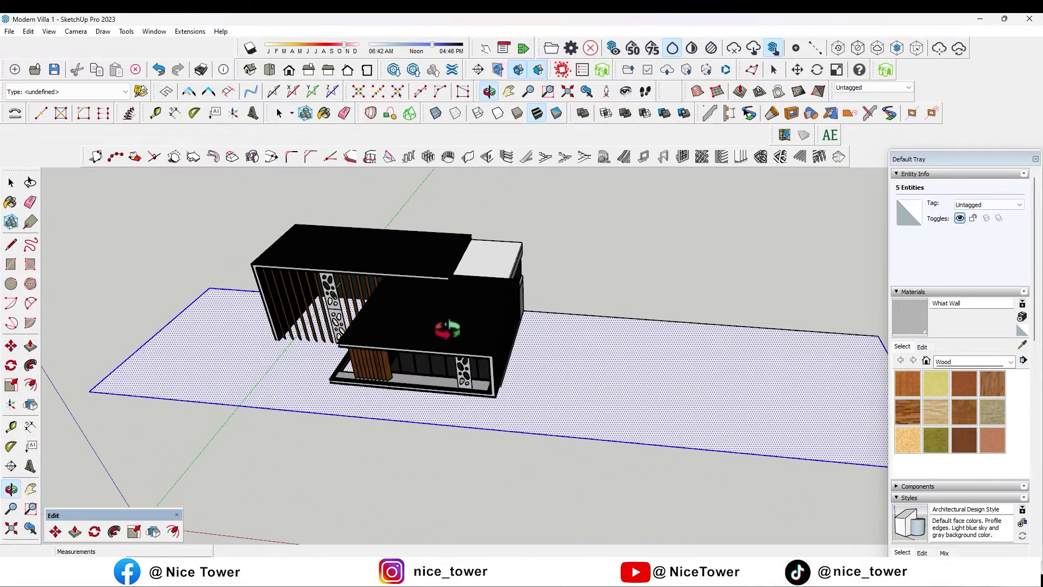
{"action": "scroll", "coordinate": [376, 341], "scroll_direction": "up", "scroll_amount": 2}
Select the ground face and show the In Model materials collection
{"action": "key", "text": "space"}
{"action": "scroll", "coordinate": [554, 305], "scroll_direction": "down", "scroll_amount": 3}
{"action": "scroll", "coordinate": [373, 390], "scroll_direction": "up", "scroll_amount": 3}
{"action": "left_click", "coordinate": [373, 390]}
{"action": "scroll", "coordinate": [373, 390], "scroll_direction": "up", "scroll_amount": 3}
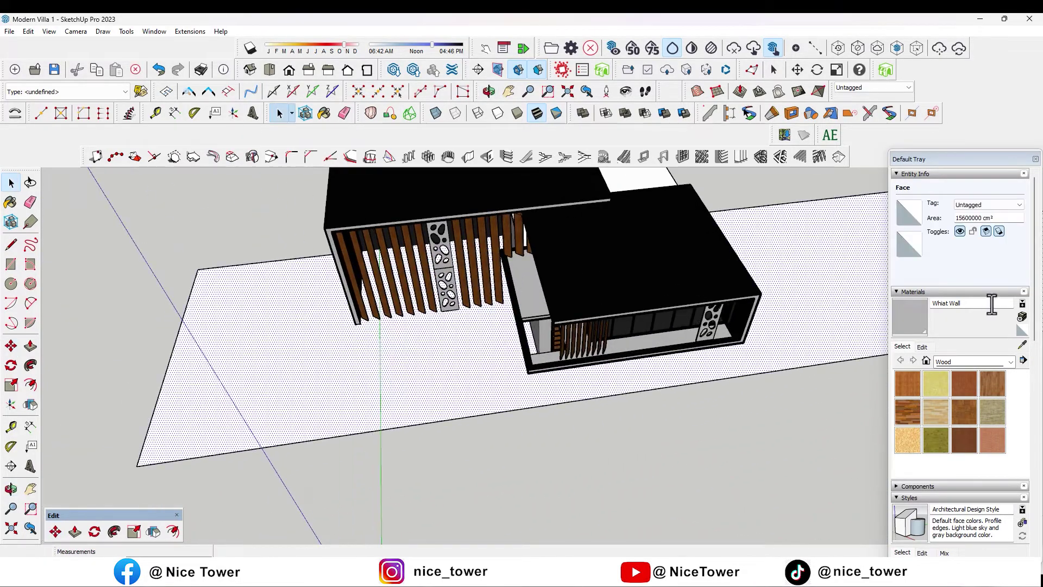
{"action": "left_click", "coordinate": [1001, 360]}
{"action": "scroll", "coordinate": [980, 382], "scroll_direction": "up", "scroll_amount": 3}
{"action": "left_click", "coordinate": [979, 370]}
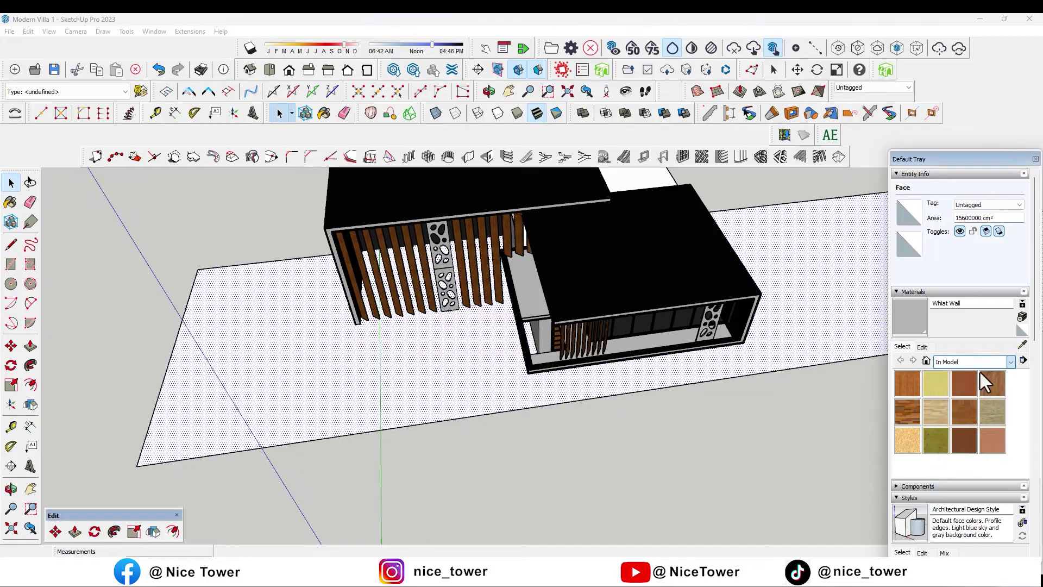
Paint the ground face with the cobblestone Color C02 material
{"action": "left_click", "coordinate": [907, 378]}
{"action": "scroll", "coordinate": [349, 349], "scroll_direction": "up", "scroll_amount": 3}
{"action": "left_click", "coordinate": [442, 368]}
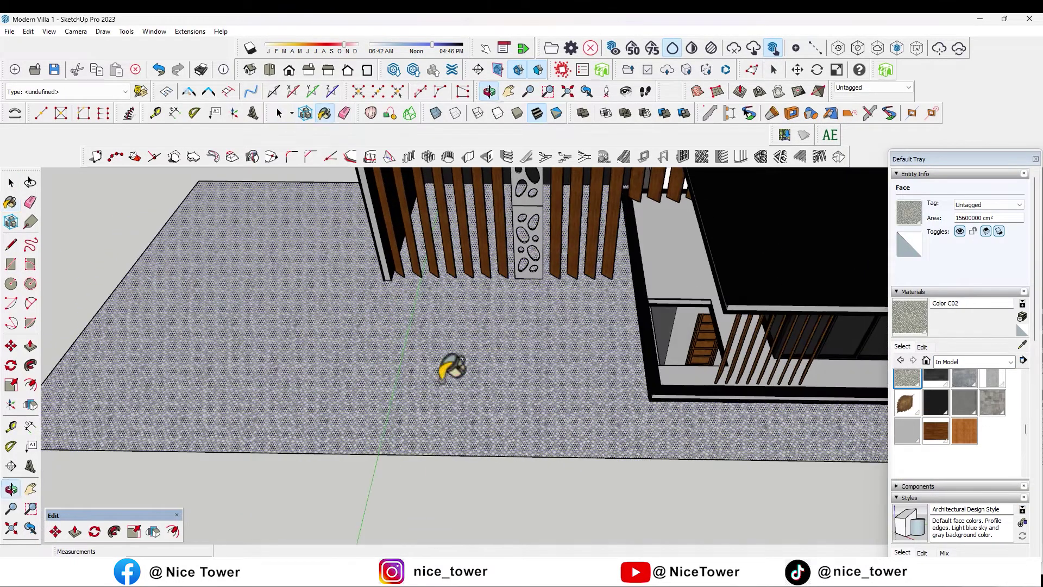
{"action": "middle_click_drag", "start_coordinate": [517, 346], "coordinate": [506, 305]}
{"action": "scroll", "coordinate": [507, 305], "scroll_direction": "down", "scroll_amount": 5}
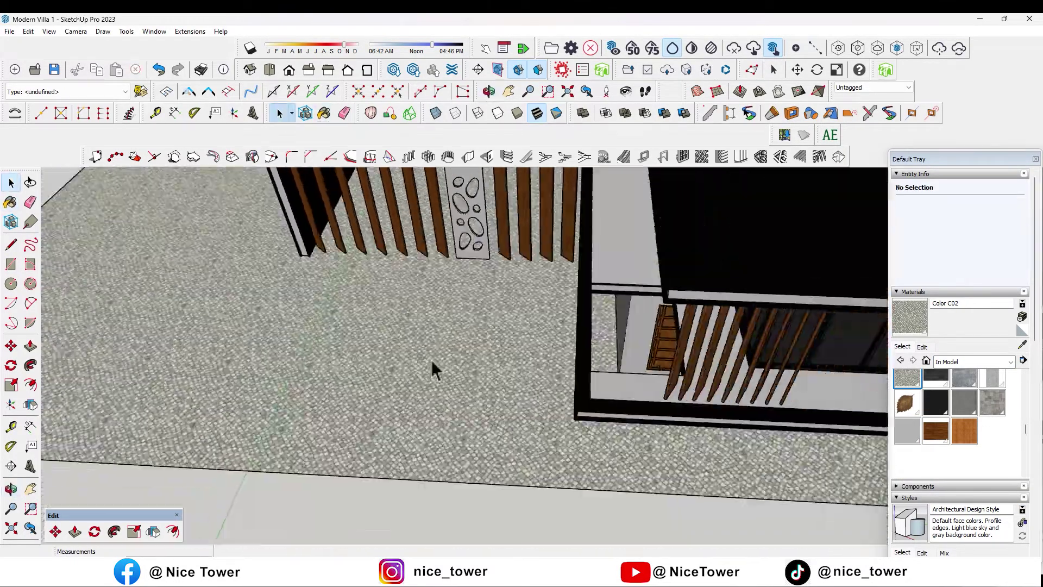
{"action": "mouse_move", "coordinate": [372, 356]}
{"action": "middle_mouse_down"}
{"action": "mouse_move", "coordinate": [619, 235]}
{"action": "mouse_move", "coordinate": [501, 372]}
{"action": "middle_mouse_up"}
{"action": "scroll", "coordinate": [619, 235], "scroll_direction": "down", "scroll_amount": 4}
{"action": "scroll", "coordinate": [511, 326], "scroll_direction": "up", "scroll_amount": 5}
Draw a rectangular footprint at the villa's base and raise it into a solid block
{"action": "key", "text": "r"}
{"action": "scroll", "coordinate": [526, 464], "scroll_direction": "up", "scroll_amount": 2}
{"action": "left_click", "coordinate": [428, 341]}
{"action": "left_click", "coordinate": [500, 429]}
{"action": "scroll", "coordinate": [466, 349], "scroll_direction": "up", "scroll_amount": 3}
{"action": "key", "text": "p"}
{"action": "left_click_drag", "start_coordinate": [466, 349], "coordinate": [419, 303]}
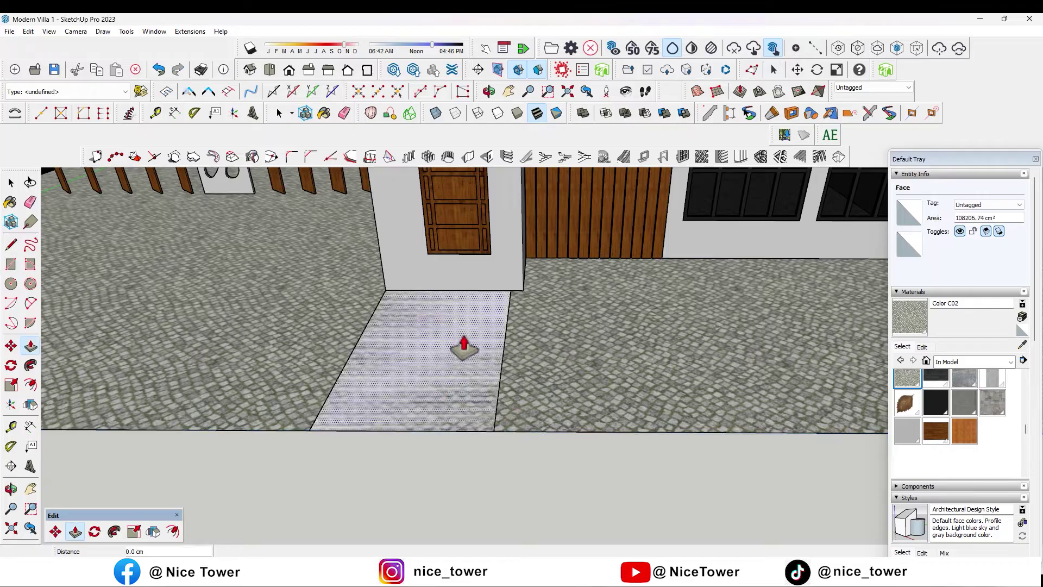
{"action": "scroll", "coordinate": [418, 302], "scroll_direction": "up", "scroll_amount": 3}
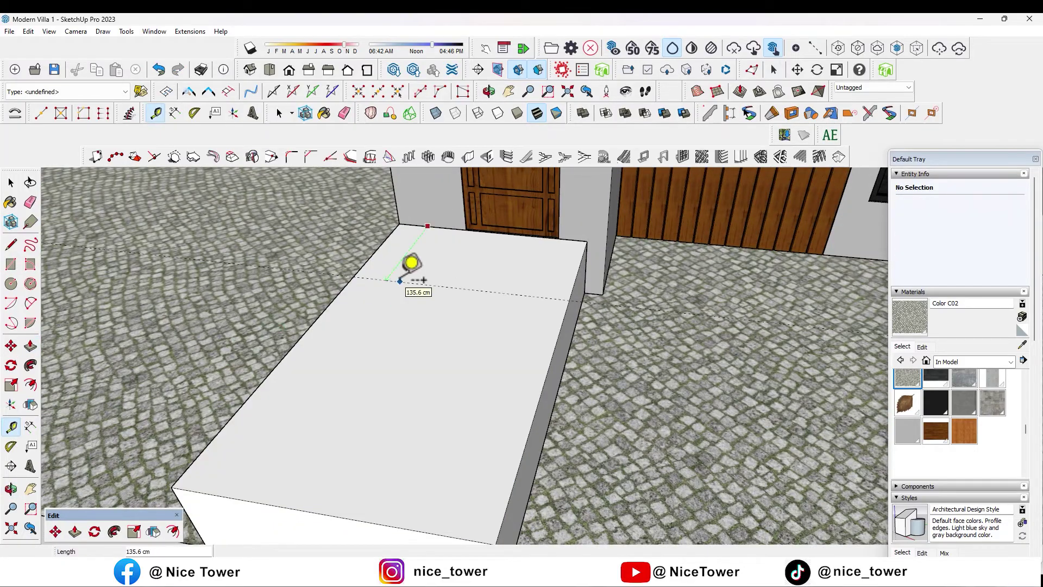
Draw the step profile on the block's side with a 40 cm tread
{"action": "left_click", "coordinate": [554, 346]}
{"action": "scroll", "coordinate": [554, 347], "scroll_direction": "up", "scroll_amount": 5}
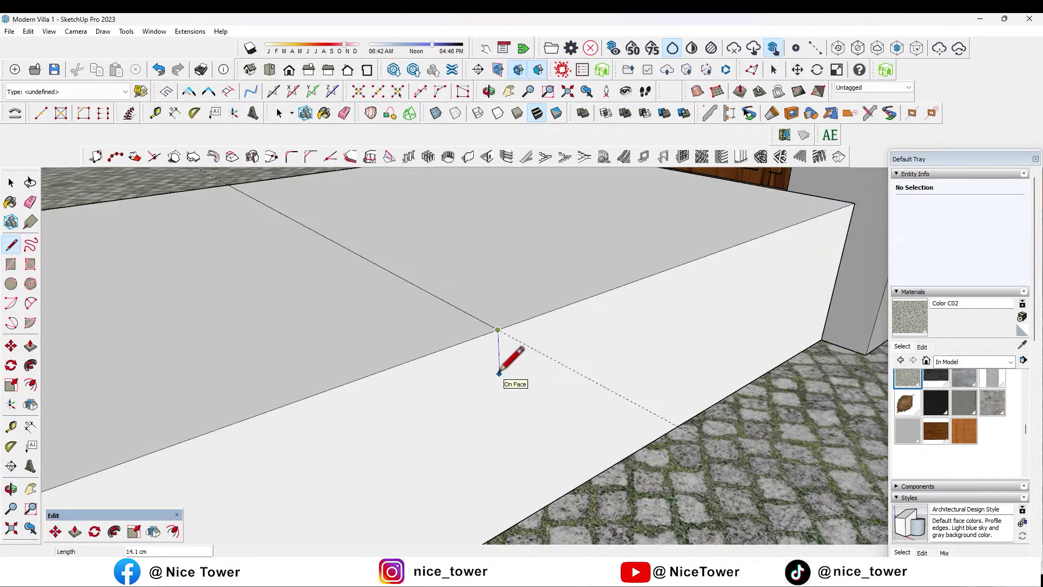
{"action": "left_click", "coordinate": [380, 456]}
{"action": "scroll", "coordinate": [380, 457], "scroll_direction": "down", "scroll_amount": 2}
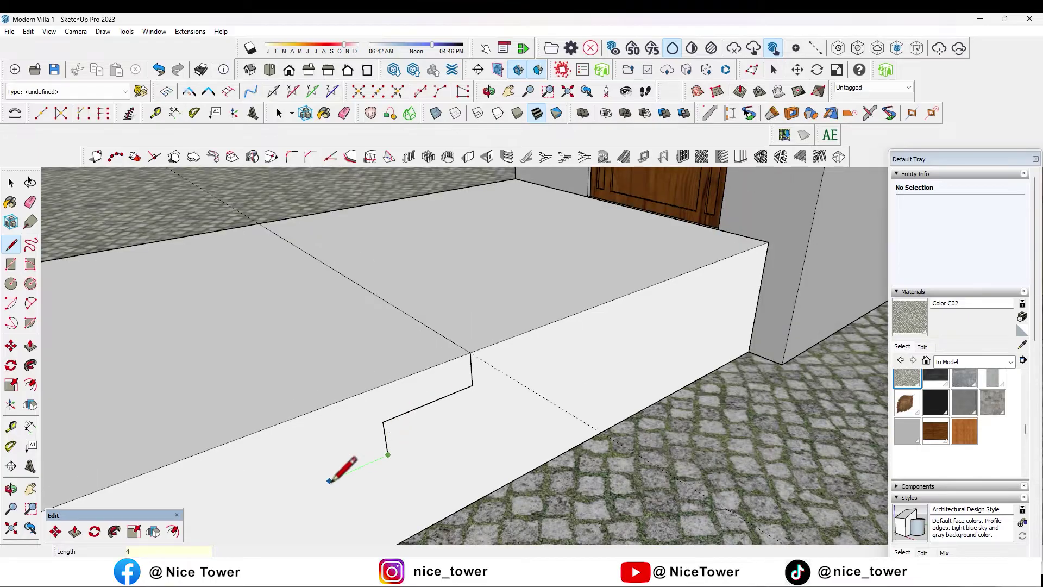
{"action": "type", "text": "0"}
{"action": "key", "text": "Return"}
{"action": "scroll", "coordinate": [404, 424], "scroll_direction": "down", "scroll_amount": 3}
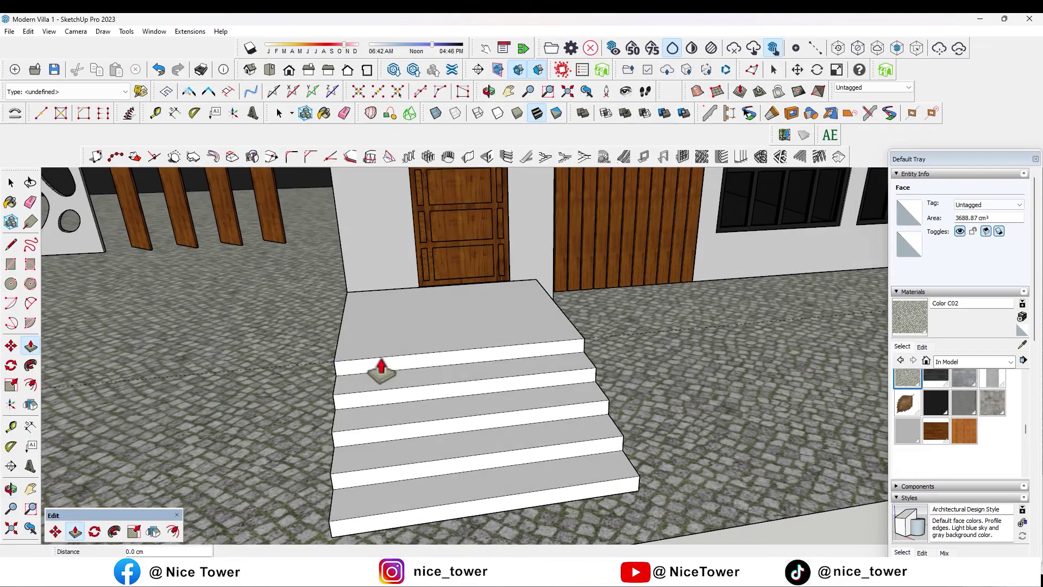
Clean up the stair geometry and paint the whole staircase with Concrete
{"action": "key", "text": "e"}
{"action": "mouse_move", "coordinate": [326, 344]}
{"action": "middle_mouse_down"}
{"action": "mouse_move", "coordinate": [380, 361]}
{"action": "mouse_move", "coordinate": [351, 350]}
{"action": "middle_mouse_up"}
{"action": "left_click", "coordinate": [10, 184]}
{"action": "triple_click", "coordinate": [387, 350]}
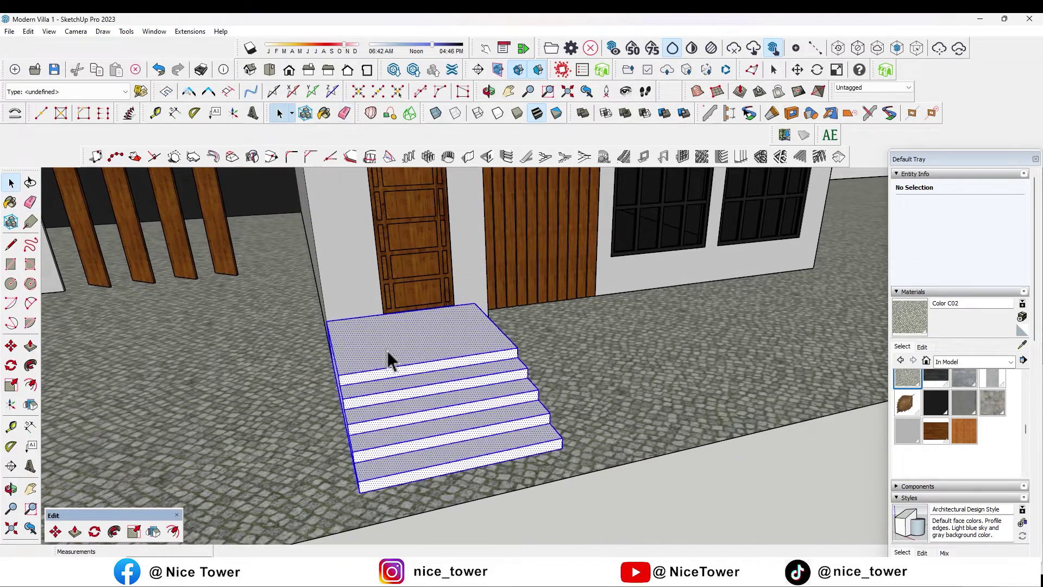
{"action": "left_click", "coordinate": [963, 380]}
{"action": "left_click", "coordinate": [543, 380]}
Make the concrete stairs a group
{"action": "mouse_move", "coordinate": [544, 380]}
{"action": "middle_mouse_down"}
{"action": "mouse_move", "coordinate": [430, 384]}
{"action": "mouse_move", "coordinate": [431, 308]}
{"action": "mouse_move", "coordinate": [551, 427]}
{"action": "middle_mouse_up"}
{"action": "scroll", "coordinate": [551, 426], "scroll_direction": "down", "scroll_amount": 5}
{"action": "right_click", "coordinate": [561, 375]}
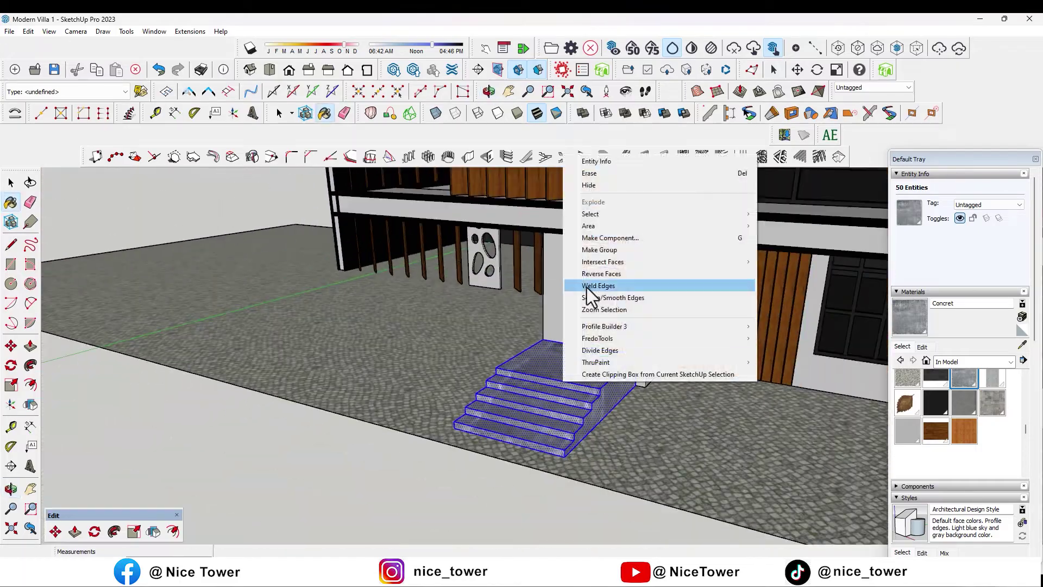
{"action": "left_click", "coordinate": [584, 284]}
{"action": "key", "text": "space"}
{"action": "left_click", "coordinate": [367, 495]}
{"action": "middle_click_drag", "start_coordinate": [367, 496], "coordinate": [566, 517]}
{"action": "scroll", "coordinate": [566, 517], "scroll_direction": "down", "scroll_amount": 5}
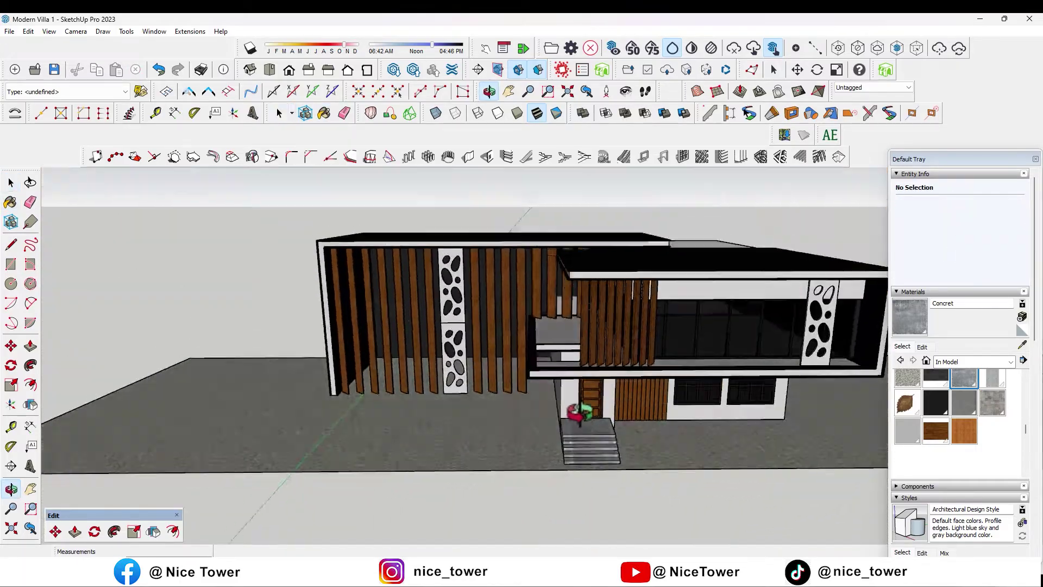
{"action": "scroll", "coordinate": [572, 439], "scroll_direction": "up", "scroll_amount": 3}
{"action": "scroll", "coordinate": [572, 439], "scroll_direction": "up", "scroll_amount": 3}
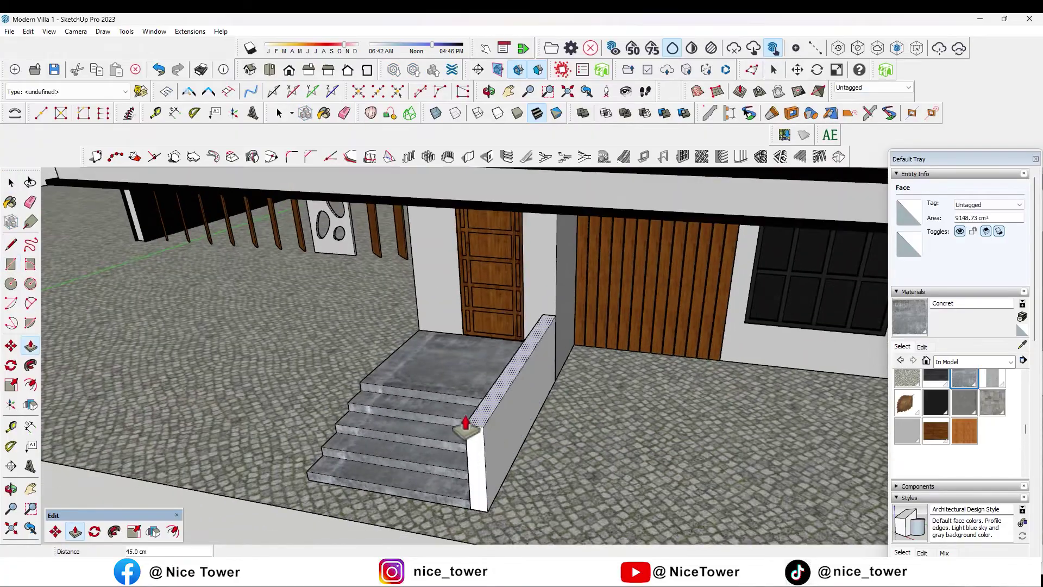
Raise a 300 cm wall beside the stairs and make it a group
{"action": "left_click_drag", "start_coordinate": [466, 424], "coordinate": [499, 358]}
{"action": "type", "text": "0"}
{"action": "key", "text": "Return"}
{"action": "scroll", "coordinate": [499, 359], "scroll_direction": "down", "scroll_amount": 2}
{"action": "mouse_move", "coordinate": [473, 373]}
{"action": "middle_mouse_down"}
{"action": "mouse_move", "coordinate": [496, 396]}
{"action": "mouse_move", "coordinate": [161, 310]}
{"action": "middle_mouse_up"}
{"action": "right_click", "coordinate": [500, 390]}
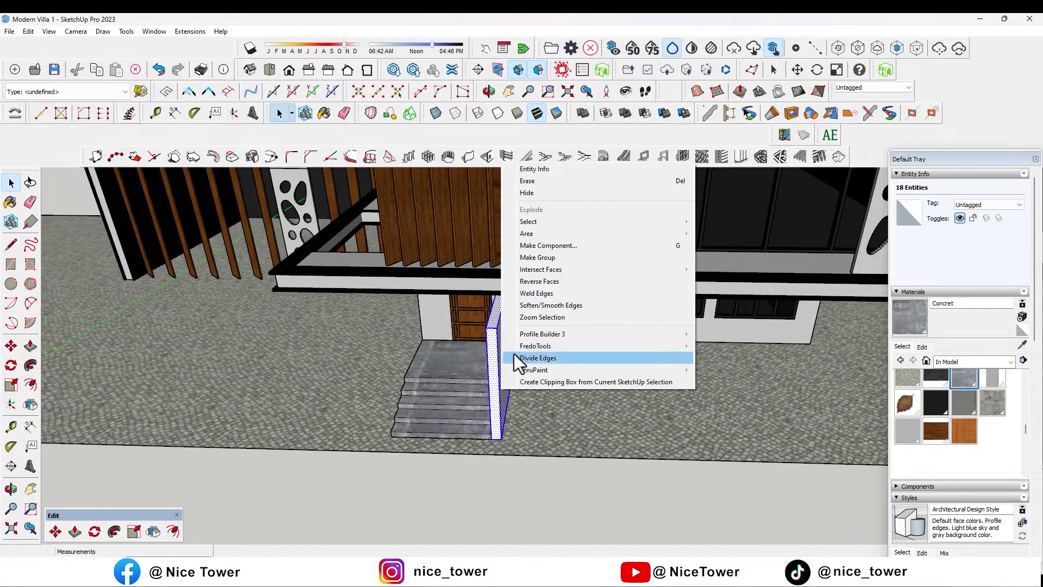
{"action": "left_click", "coordinate": [544, 356]}
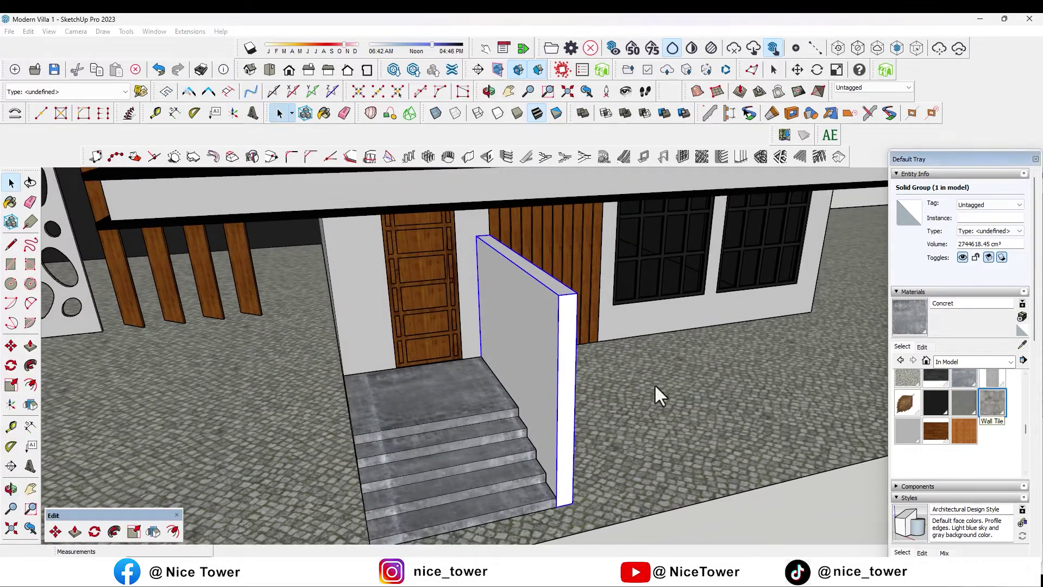
Paint the wall with Wall Tile and move it 12 cm along the stairs
{"action": "left_click", "coordinate": [570, 370]}
{"action": "mouse_move", "coordinate": [571, 369]}
{"action": "middle_mouse_down"}
{"action": "mouse_move", "coordinate": [333, 344]}
{"action": "mouse_move", "coordinate": [421, 373]}
{"action": "middle_mouse_up"}
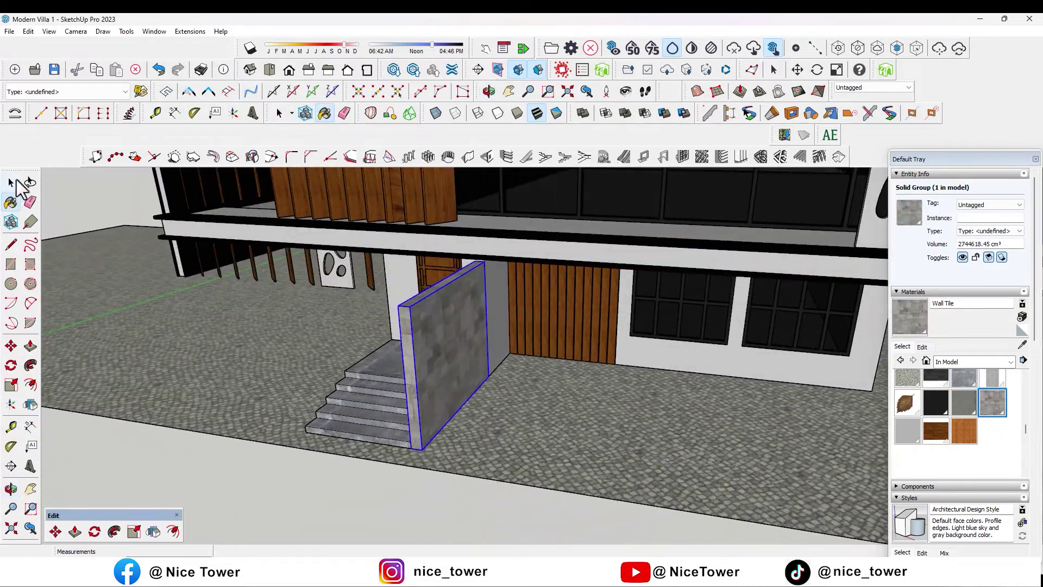
{"action": "scroll", "coordinate": [312, 413], "scroll_direction": "up", "scroll_amount": 3}
{"action": "left_click", "coordinate": [413, 456]}
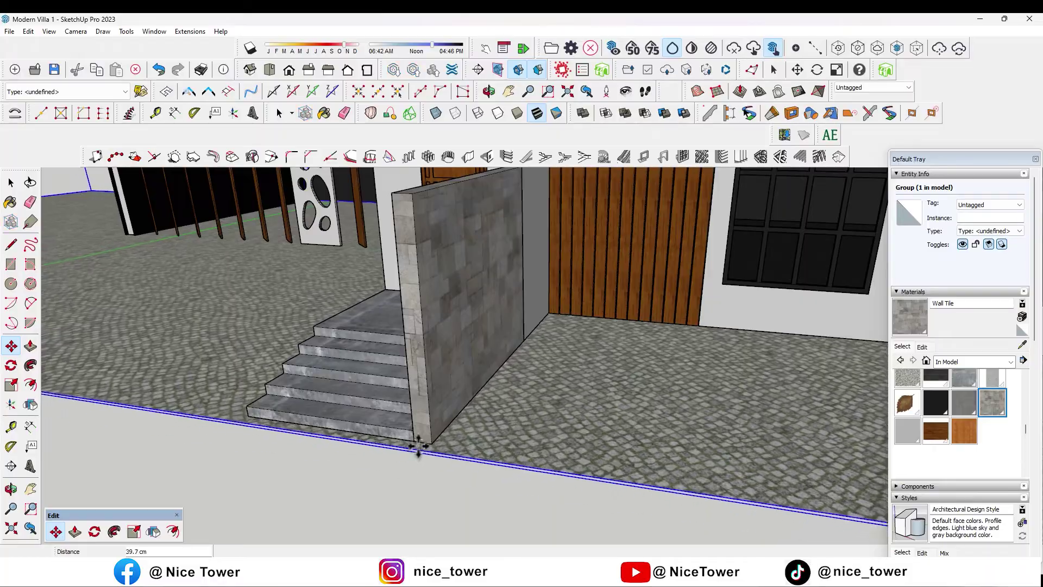
{"action": "key", "text": "Return"}
{"action": "middle_click_drag", "start_coordinate": [413, 463], "coordinate": [478, 433]}
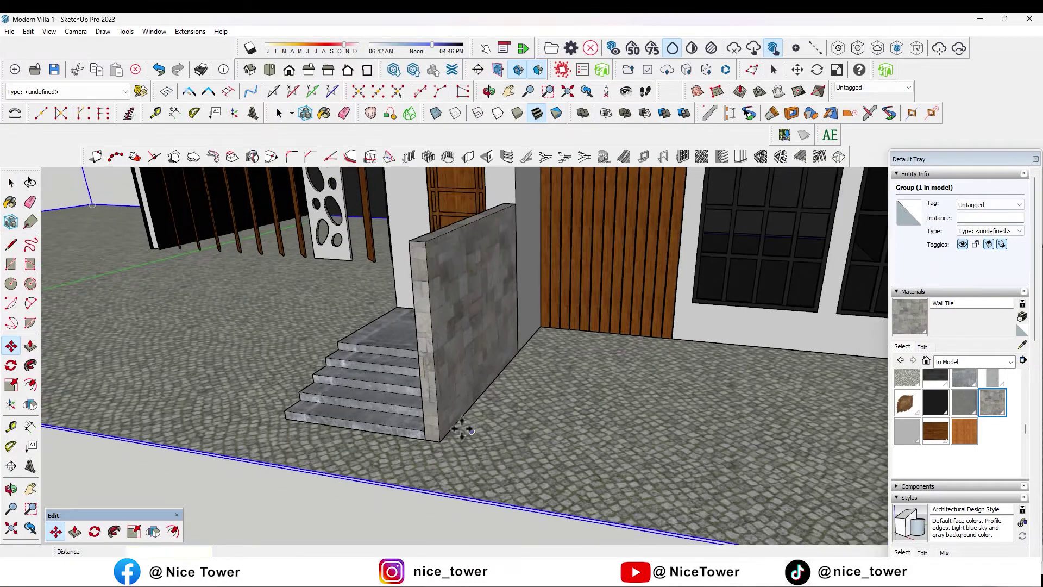
{"action": "left_click", "coordinate": [11, 264]}
{"action": "scroll", "coordinate": [294, 421], "scroll_direction": "up", "scroll_amount": 2}
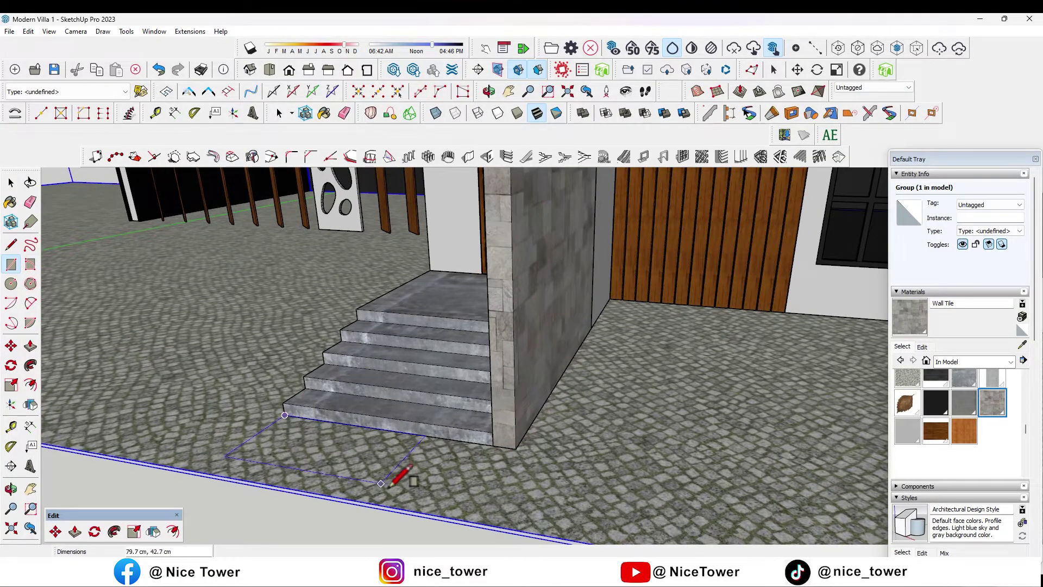
Draw a rectangle at the stair foot and raise it into a landing slab
{"action": "left_click", "coordinate": [426, 513]}
{"action": "key", "text": "p"}
{"action": "scroll", "coordinate": [433, 473], "scroll_direction": "up", "scroll_amount": 2}
{"action": "left_click", "coordinate": [484, 461]}
{"action": "left_click", "coordinate": [496, 419]}
{"action": "mouse_move", "coordinate": [496, 419]}
{"action": "middle_mouse_down"}
{"action": "mouse_move", "coordinate": [432, 374]}
{"action": "mouse_move", "coordinate": [389, 440]}
{"action": "middle_mouse_up"}
Paint the landing slab with the concrete sampled from the stairs
{"action": "key", "text": "space"}
{"action": "triple_click", "coordinate": [390, 440]}
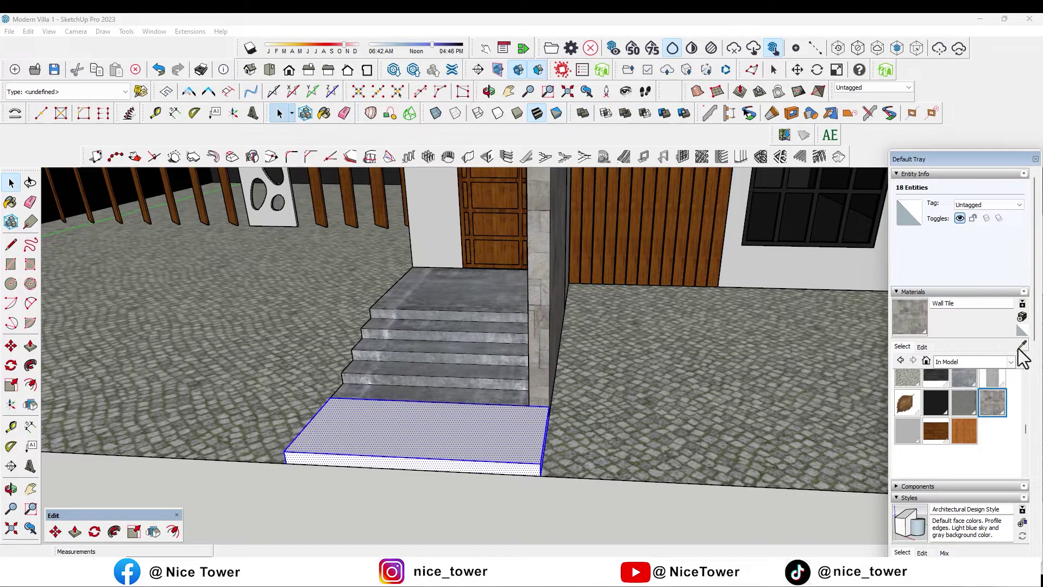
{"action": "key", "text": "b"}
{"action": "left_click", "coordinate": [453, 348], "text": "alt"}
{"action": "left_click", "coordinate": [451, 431]}
{"action": "middle_click_drag", "start_coordinate": [450, 432], "coordinate": [418, 448]}
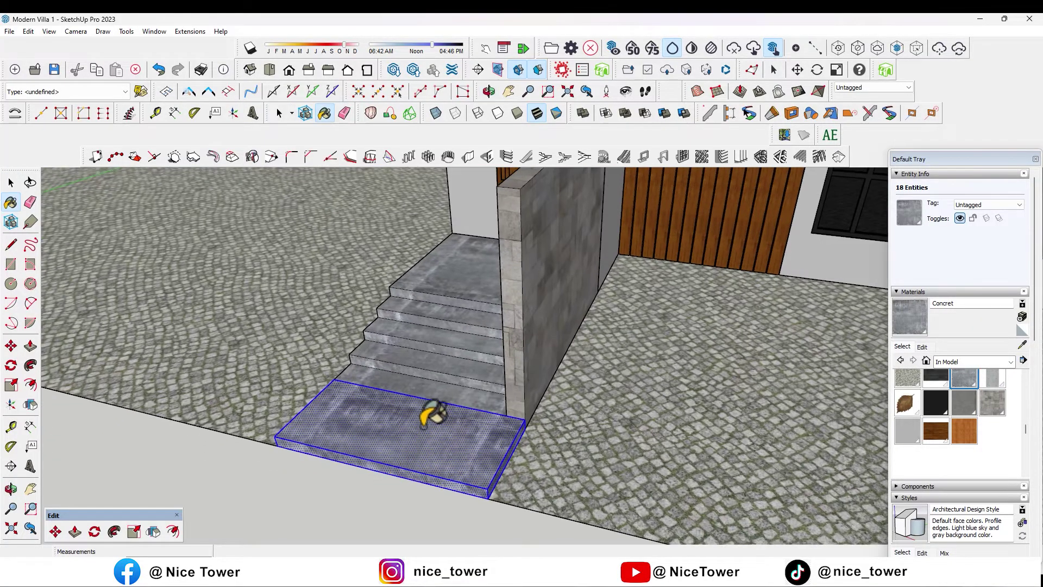
Explode the stairs, erase the seam, and group stairs and slab together
{"action": "right_click", "coordinate": [454, 394]}
{"action": "left_click", "coordinate": [498, 281]}
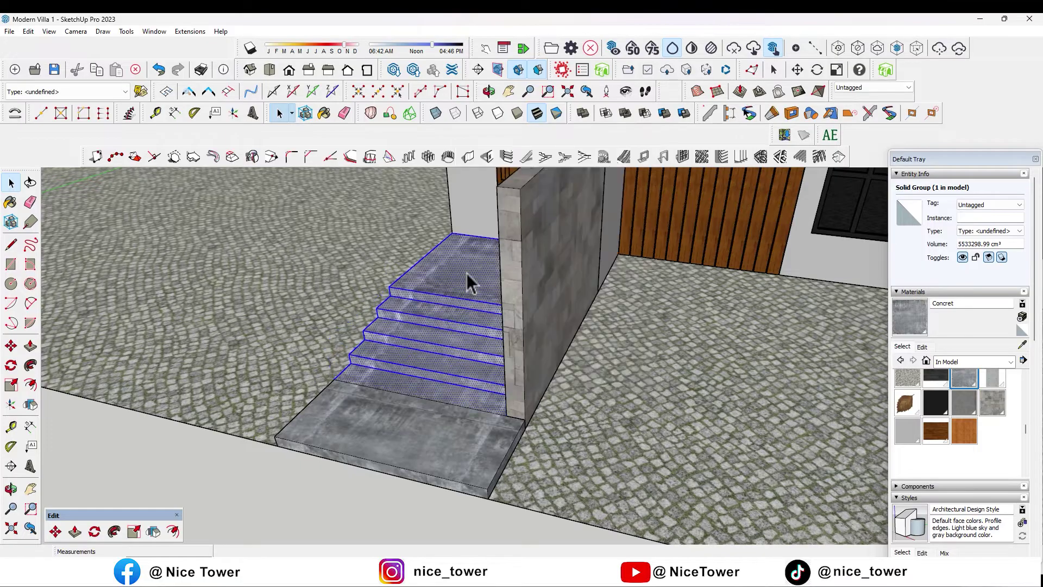
{"action": "key", "text": "e"}
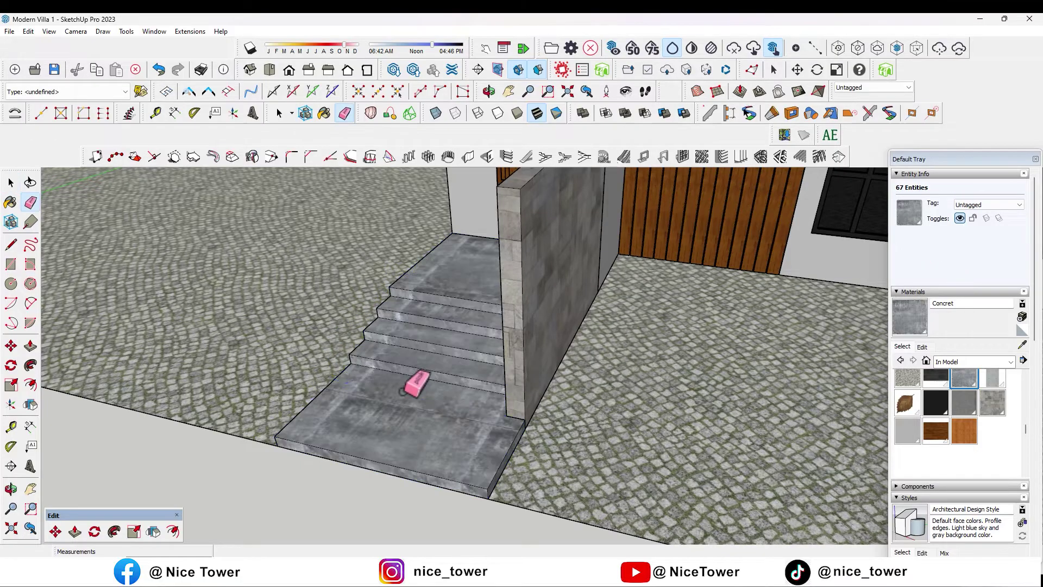
{"action": "triple_click", "coordinate": [414, 399]}
{"action": "right_click", "coordinate": [421, 388]}
{"action": "left_click", "coordinate": [427, 380]}
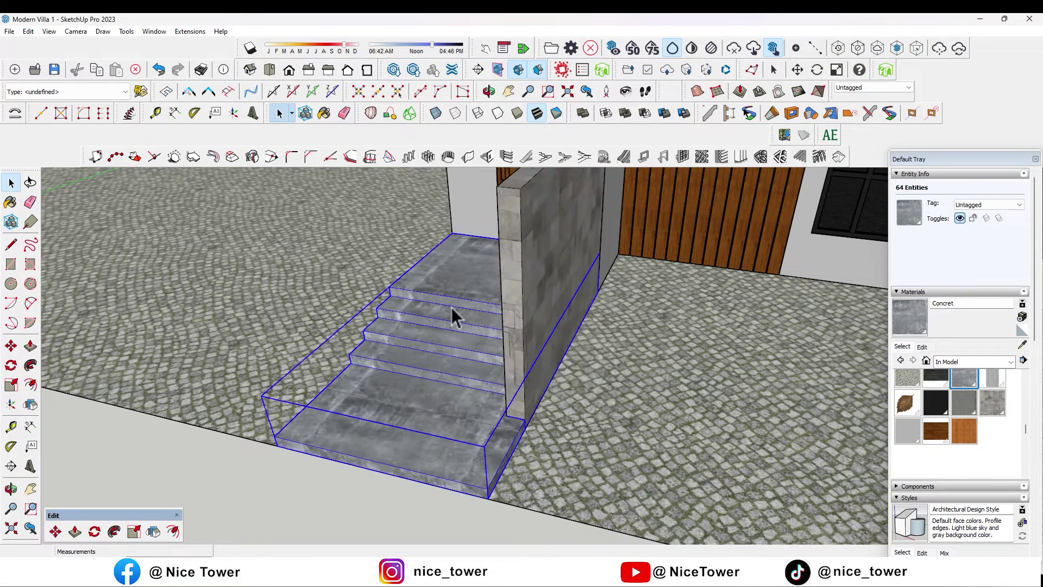
Orbit around the staircase to a higher view of the villa entrance
{"action": "scroll", "coordinate": [451, 307], "scroll_direction": "down", "scroll_amount": 5}
{"action": "left_click", "coordinate": [391, 446]}
{"action": "middle_click_drag", "start_coordinate": [391, 446], "coordinate": [558, 411]}
{"action": "scroll", "coordinate": [449, 272], "scroll_direction": "up", "scroll_amount": 3}
{"action": "left_click_drag", "start_coordinate": [450, 273], "coordinate": [415, 402]}
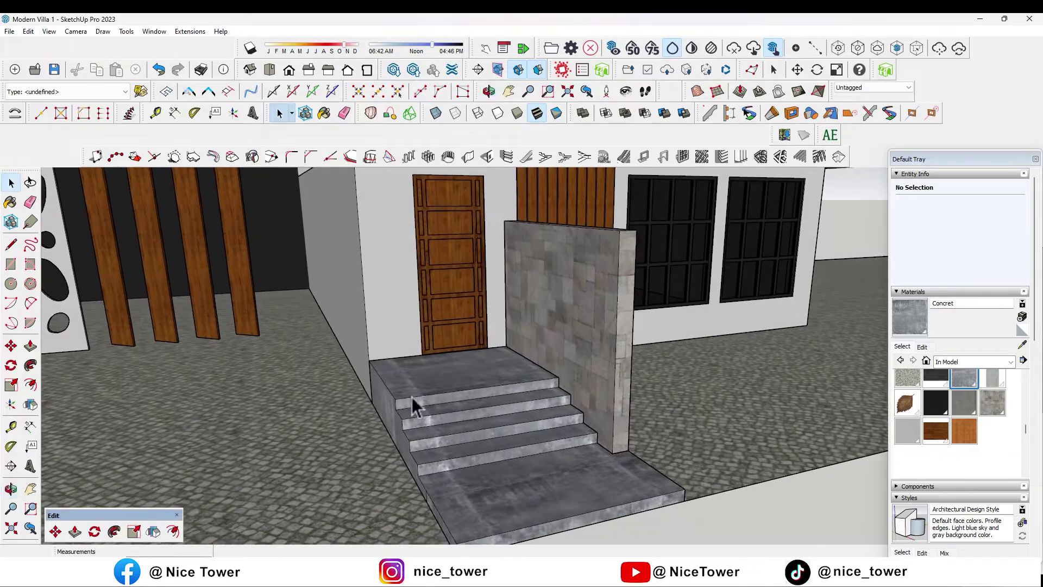
{"action": "scroll", "coordinate": [415, 403], "scroll_direction": "down", "scroll_amount": 5}
{"action": "scroll", "coordinate": [423, 397], "scroll_direction": "up", "scroll_amount": 3}
{"action": "scroll", "coordinate": [423, 398], "scroll_direction": "down", "scroll_amount": 3}
{"action": "left_click_drag", "start_coordinate": [263, 407], "coordinate": [280, 435]}
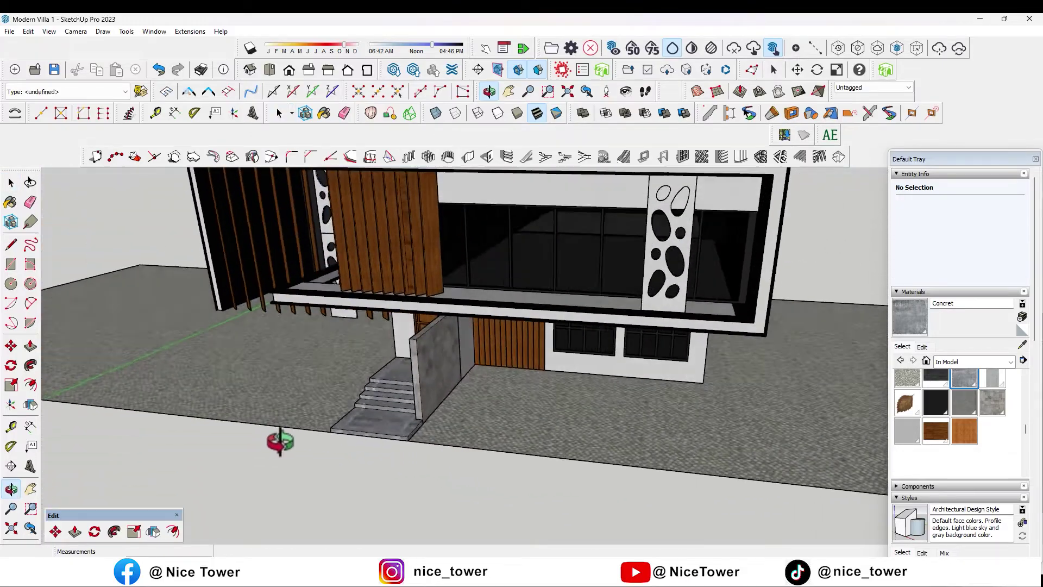
Select the front door and zoom in on the stone panel by the entrance
{"action": "key", "text": "space"}
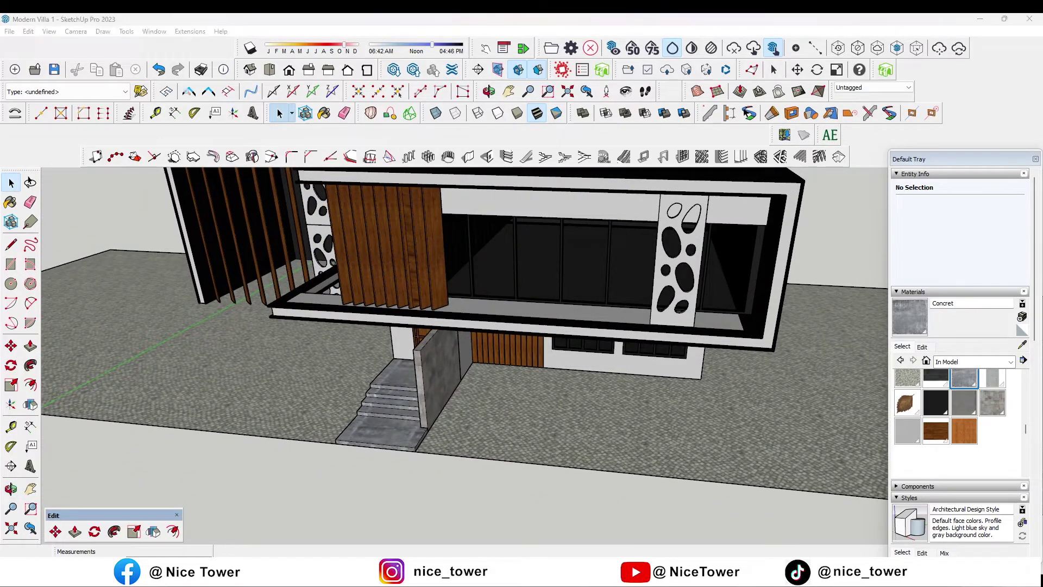
{"action": "scroll", "coordinate": [386, 265], "scroll_direction": "down", "scroll_amount": 2}
{"action": "scroll", "coordinate": [434, 375], "scroll_direction": "up", "scroll_amount": 3}
{"action": "left_click", "coordinate": [433, 375]}
{"action": "scroll", "coordinate": [542, 414], "scroll_direction": "down", "scroll_amount": 3}
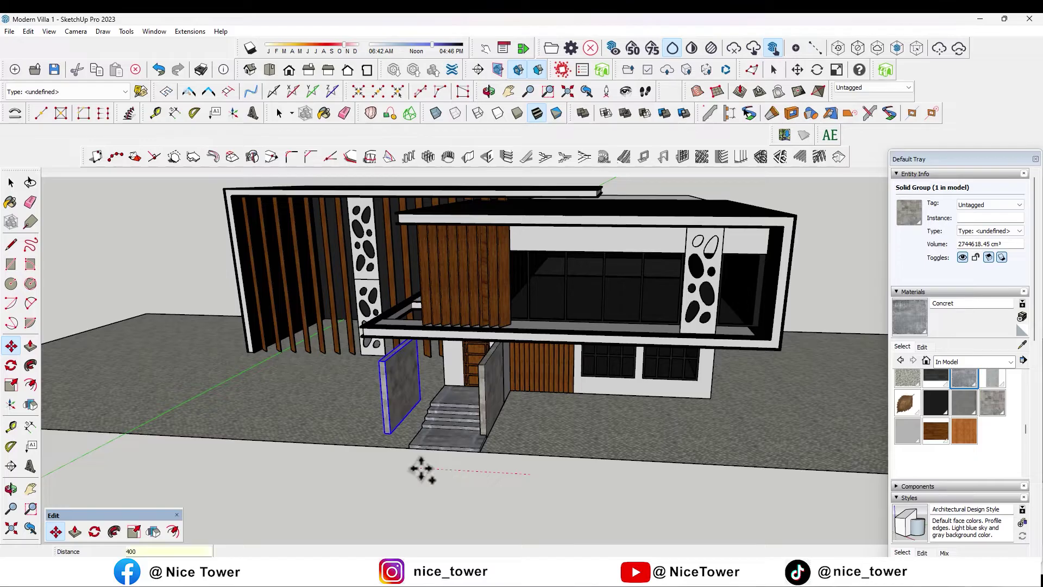
{"action": "key", "text": "q"}
{"action": "scroll", "coordinate": [396, 431], "scroll_direction": "up", "scroll_amount": 5}
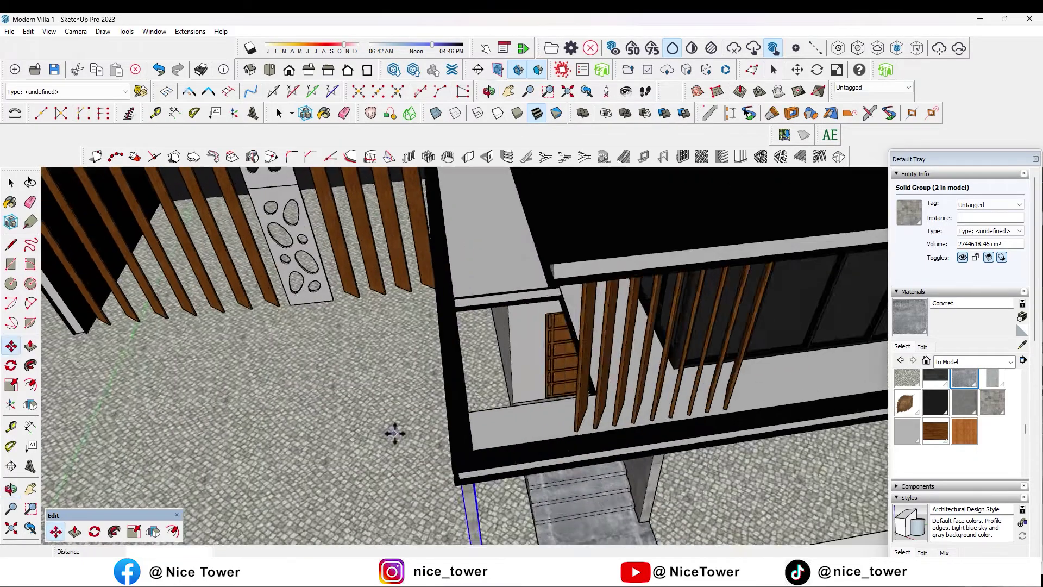
{"action": "middle_click_drag", "start_coordinate": [396, 430], "coordinate": [511, 396]}
{"action": "scroll", "coordinate": [594, 375], "scroll_direction": "up", "scroll_amount": 4}
Orbit around the stone panel and the villa entrance
{"action": "key", "text": "m"}
{"action": "middle_click_drag", "start_coordinate": [593, 375], "coordinate": [779, 356]}
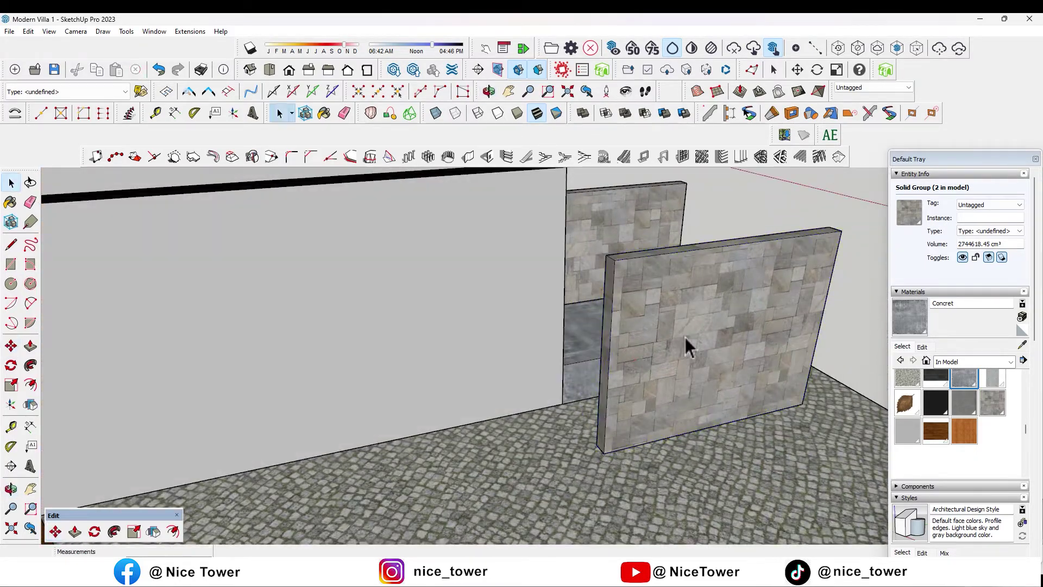
{"action": "key", "text": "p"}
{"action": "scroll", "coordinate": [603, 350], "scroll_direction": "down", "scroll_amount": 3}
{"action": "middle_click_drag", "start_coordinate": [603, 350], "coordinate": [500, 396]}
{"action": "scroll", "coordinate": [116, 431], "scroll_direction": "up", "scroll_amount": 3}
{"action": "middle_click_drag", "start_coordinate": [709, 340], "coordinate": [487, 342]}
{"action": "scroll", "coordinate": [487, 342], "scroll_direction": "down", "scroll_amount": 3}
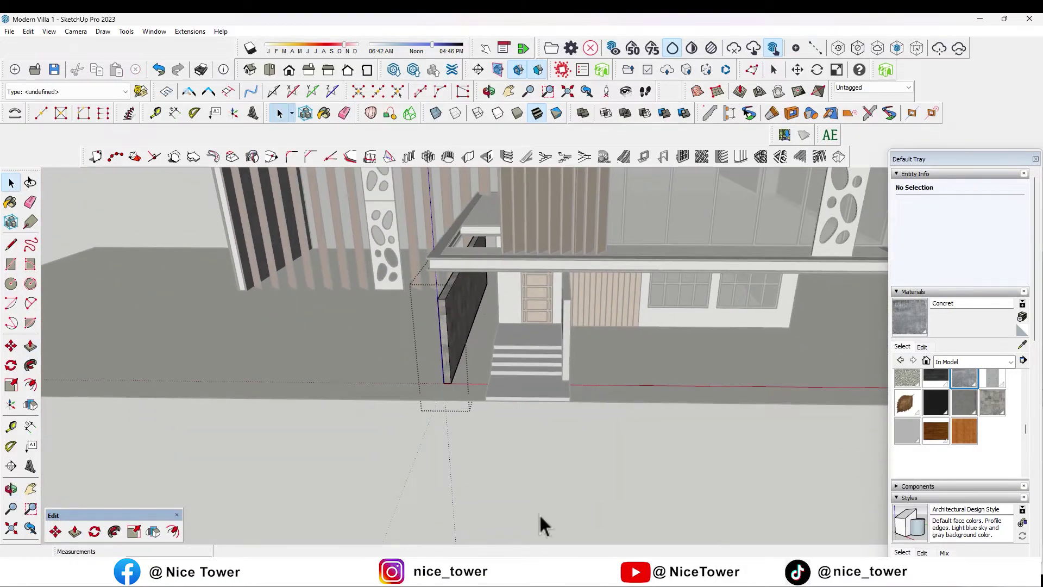
{"action": "middle_click_drag", "start_coordinate": [540, 516], "coordinate": [628, 442]}
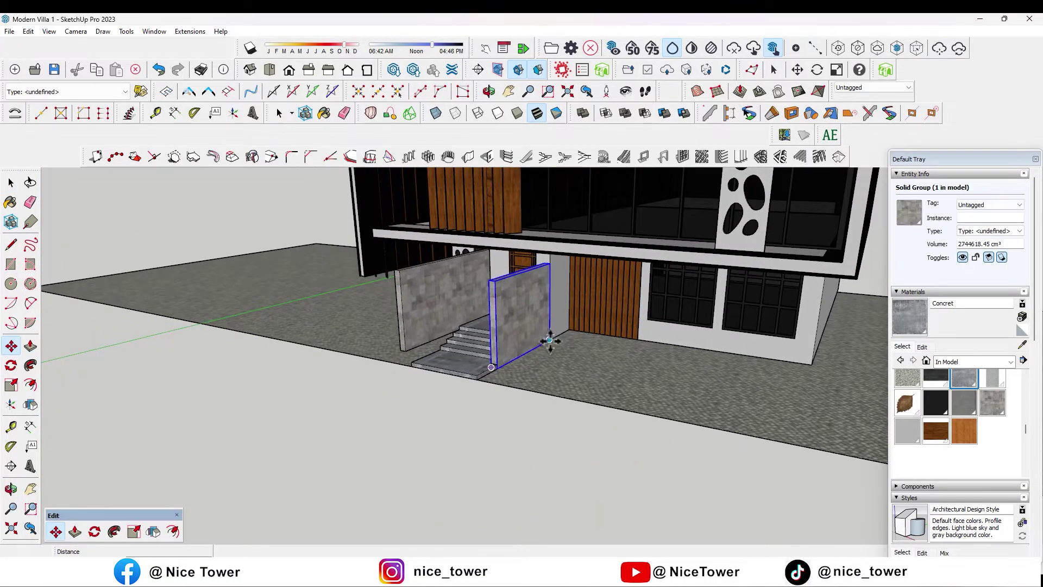
Move the stone panel to the right of the steps and widen it 170 cm
{"action": "left_click", "coordinate": [550, 341]}
{"action": "middle_click_drag", "start_coordinate": [550, 340], "coordinate": [723, 326]}
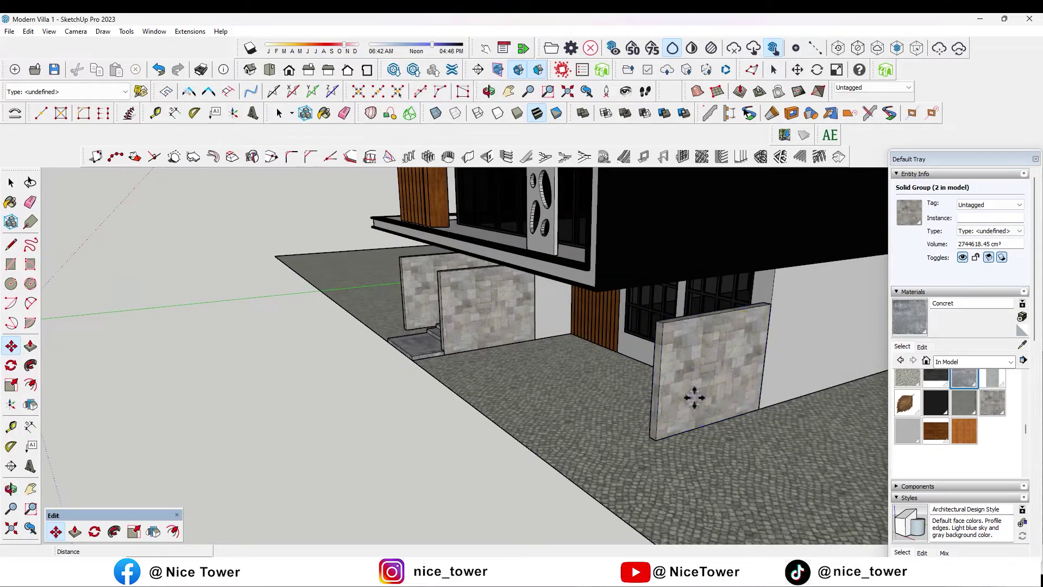
{"action": "double_click", "coordinate": [694, 397]}
{"action": "key", "text": "p"}
{"action": "left_click", "coordinate": [683, 386]}
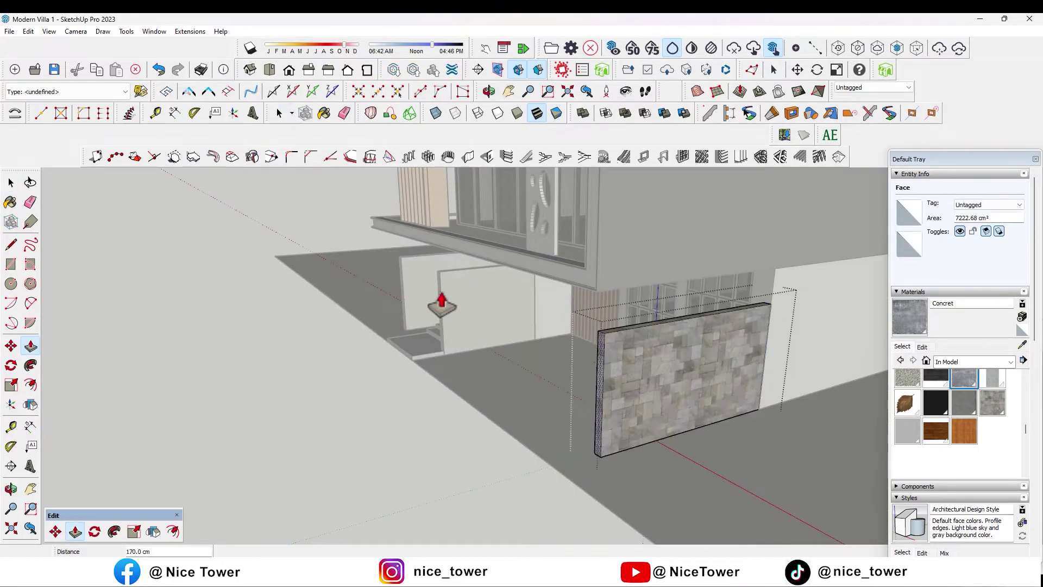
Orbit around the villa to view its front and upper floor
{"action": "middle_click_drag", "start_coordinate": [441, 304], "coordinate": [581, 373]}
{"action": "middle_click_drag", "start_coordinate": [337, 449], "coordinate": [598, 355]}
{"action": "mouse_move", "coordinate": [597, 355]}
{"action": "left_mouse_down"}
{"action": "mouse_move", "coordinate": [350, 339]}
{"action": "mouse_move", "coordinate": [459, 482]}
{"action": "mouse_move", "coordinate": [568, 333]}
{"action": "mouse_move", "coordinate": [473, 342]}
{"action": "mouse_move", "coordinate": [168, 334]}
{"action": "left_mouse_up"}
{"action": "scroll", "coordinate": [405, 359], "scroll_direction": "up", "scroll_amount": 5}
{"action": "scroll", "coordinate": [409, 362], "scroll_direction": "up", "scroll_amount": 3}
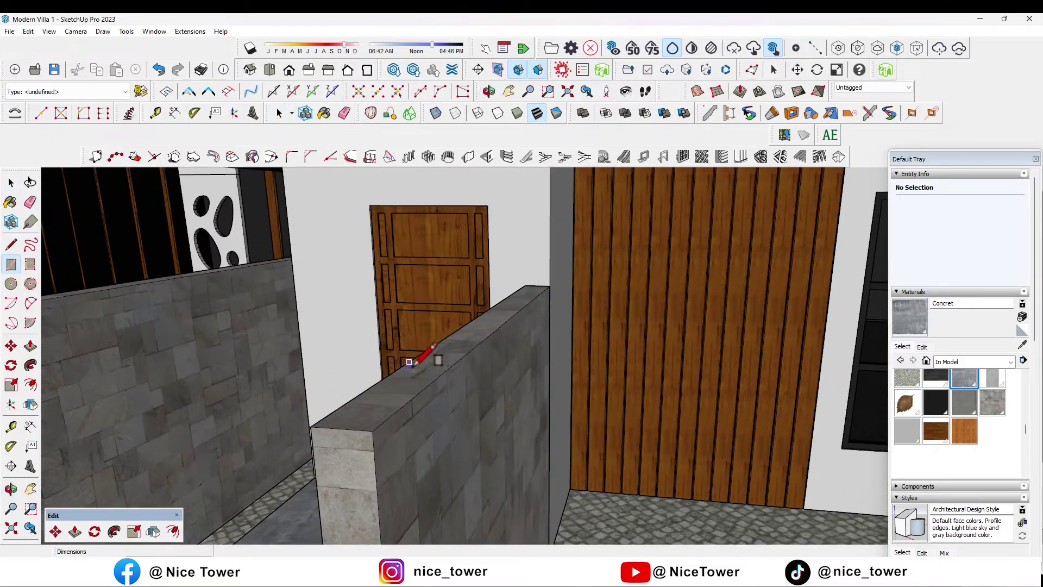
Raise a tall post about 60 cm from the wall top and paint it Iron_Blurry_5cm
{"action": "key", "text": "p"}
{"action": "left_click", "coordinate": [423, 386]}
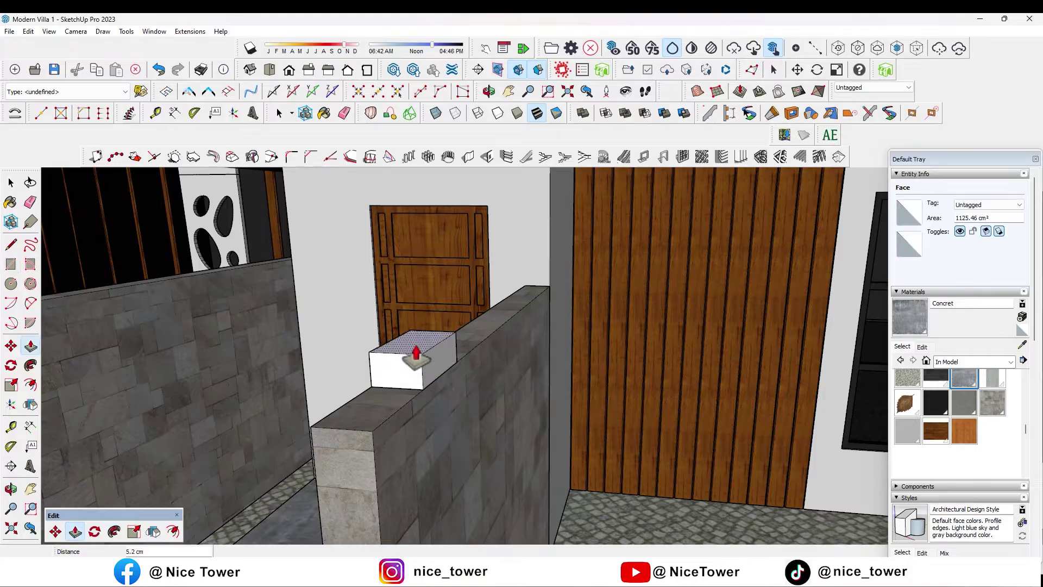
{"action": "left_click", "coordinate": [391, 253]}
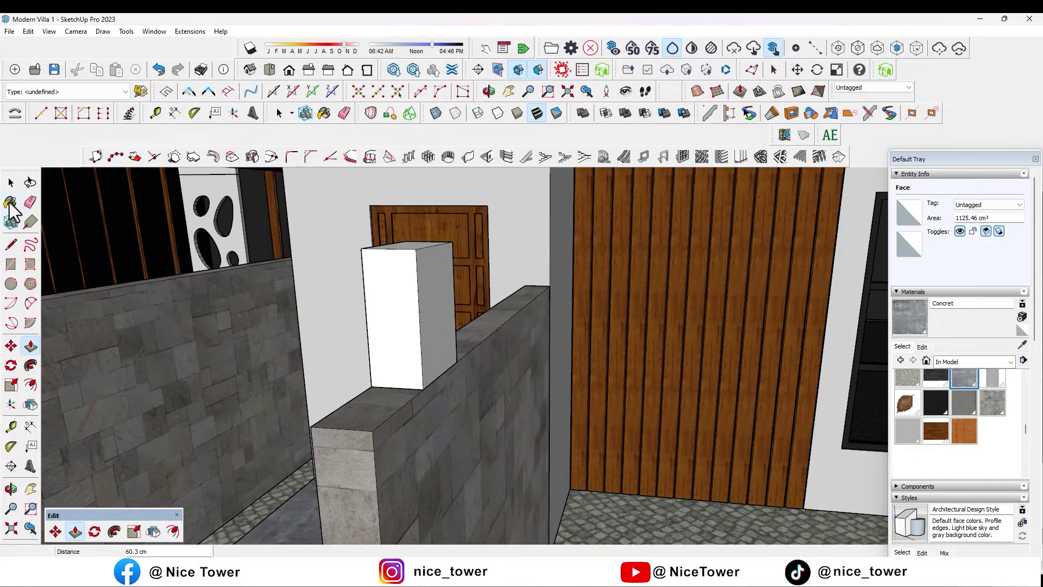
{"action": "key", "text": "space"}
{"action": "middle_click_drag", "start_coordinate": [380, 348], "coordinate": [400, 364]}
{"action": "left_click", "coordinate": [401, 337]}
{"action": "scroll", "coordinate": [402, 337], "scroll_direction": "down", "scroll_amount": 5}
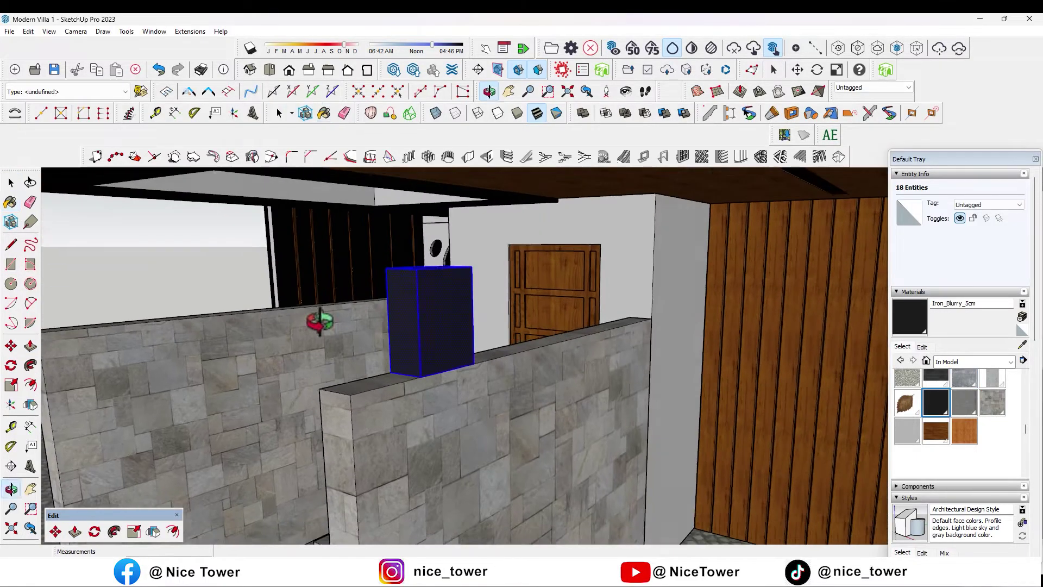
Give the post the Black Wall material and select it
{"action": "key", "text": "space"}
{"action": "scroll", "coordinate": [326, 315], "scroll_direction": "down", "scroll_amount": 3}
{"action": "middle_click_drag", "start_coordinate": [226, 296], "coordinate": [466, 376]}
{"action": "scroll", "coordinate": [465, 376], "scroll_direction": "up", "scroll_amount": 3}
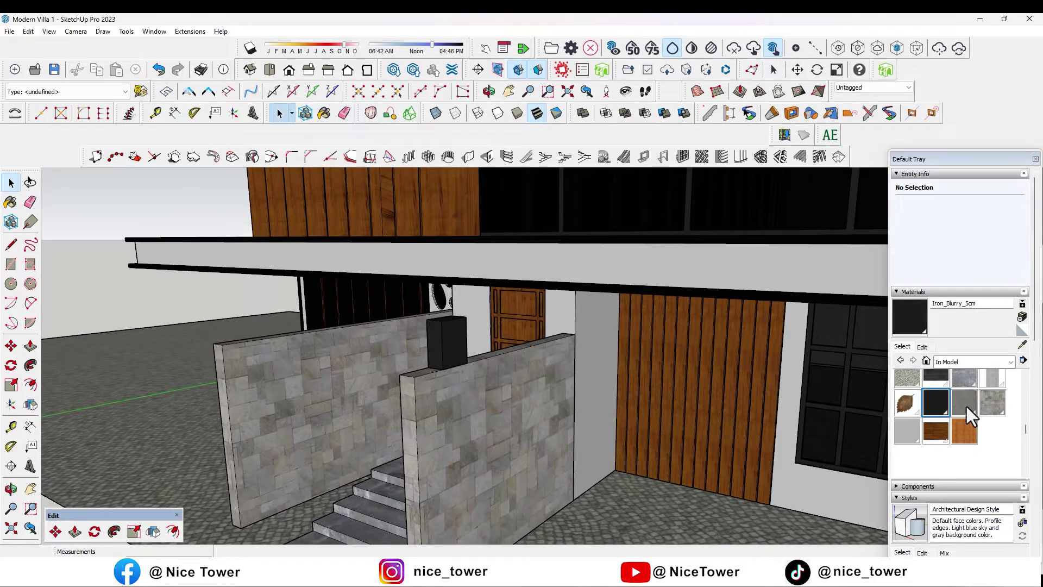
{"action": "scroll", "coordinate": [967, 406], "scroll_direction": "up", "scroll_amount": 3}
{"action": "left_click", "coordinate": [992, 411]}
{"action": "scroll", "coordinate": [451, 331], "scroll_direction": "up", "scroll_amount": 3}
{"action": "key", "text": "space"}
{"action": "left_click", "coordinate": [448, 337]}
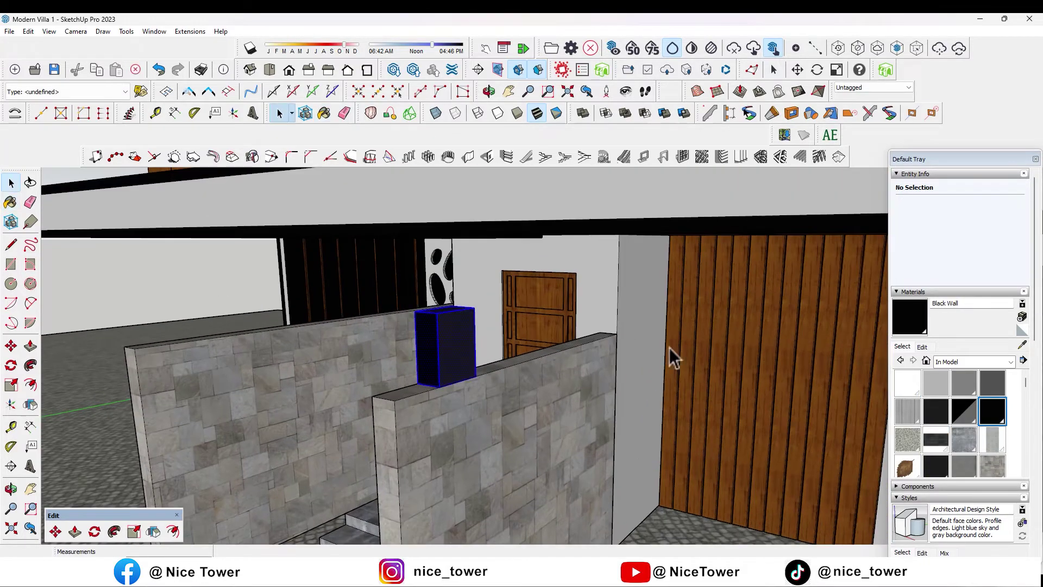
{"action": "scroll", "coordinate": [449, 337], "scroll_direction": "down", "scroll_amount": 10}
{"action": "key", "text": "m"}
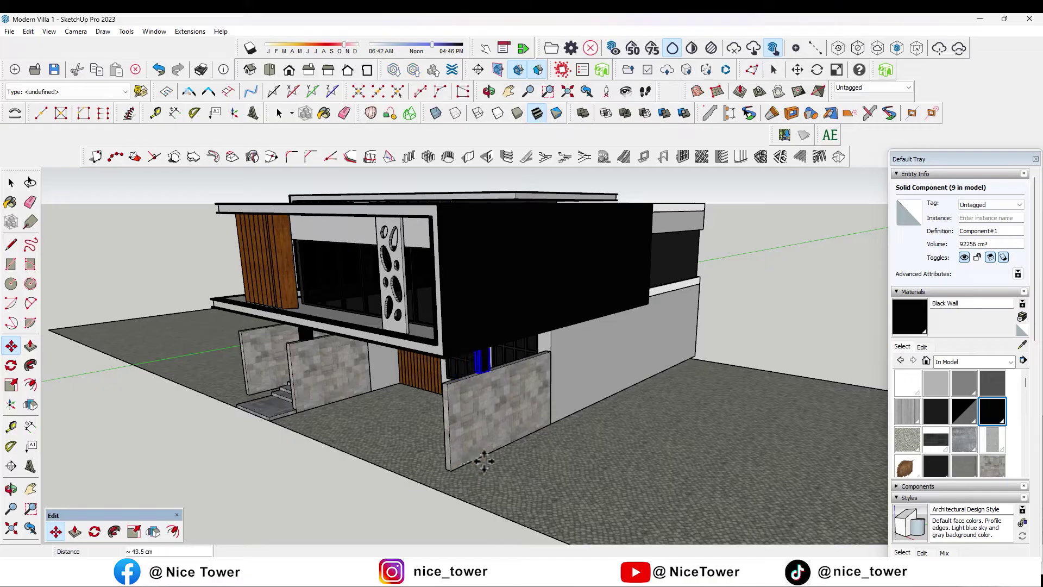
Copy the black post along the front wall and the left wall
{"action": "middle_click_drag", "start_coordinate": [380, 337], "coordinate": [529, 342]}
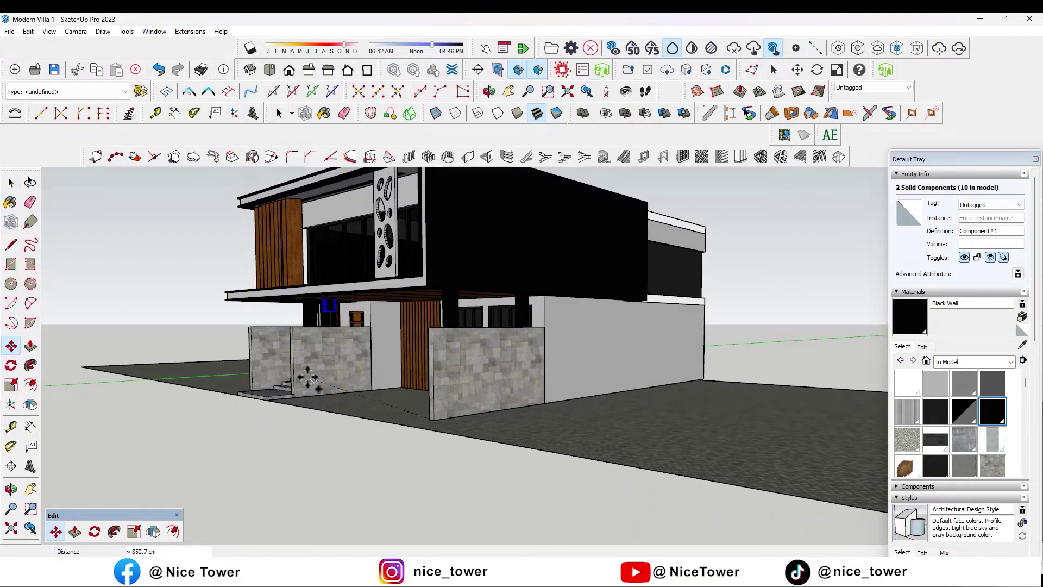
{"action": "left_click", "coordinate": [358, 397]}
{"action": "scroll", "coordinate": [357, 396], "scroll_direction": "down", "scroll_amount": 5}
{"action": "scroll", "coordinate": [381, 402], "scroll_direction": "up", "scroll_amount": 5}
{"action": "middle_click_drag", "start_coordinate": [380, 402], "coordinate": [417, 406]}
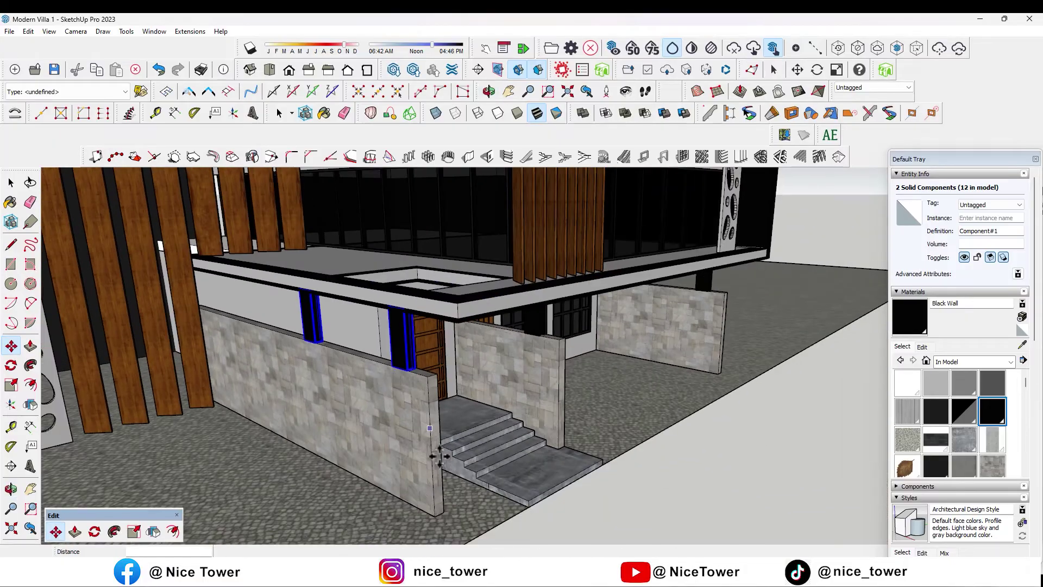
{"action": "left_click", "coordinate": [434, 517]}
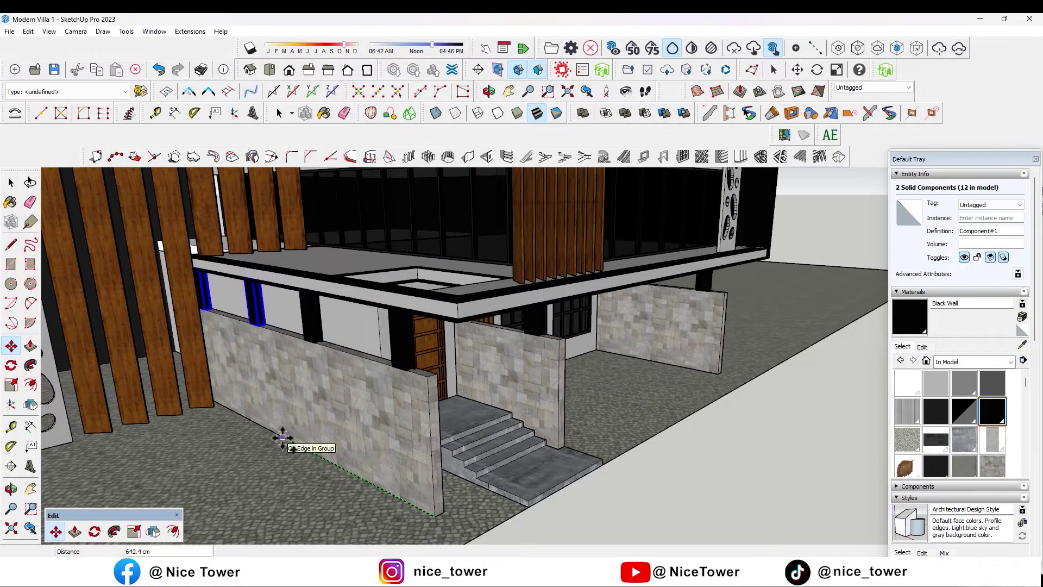
{"action": "left_click", "coordinate": [266, 429]}
{"action": "scroll", "coordinate": [267, 429], "scroll_direction": "down", "scroll_amount": 5}
{"action": "scroll", "coordinate": [512, 385], "scroll_direction": "down", "scroll_amount": 3}
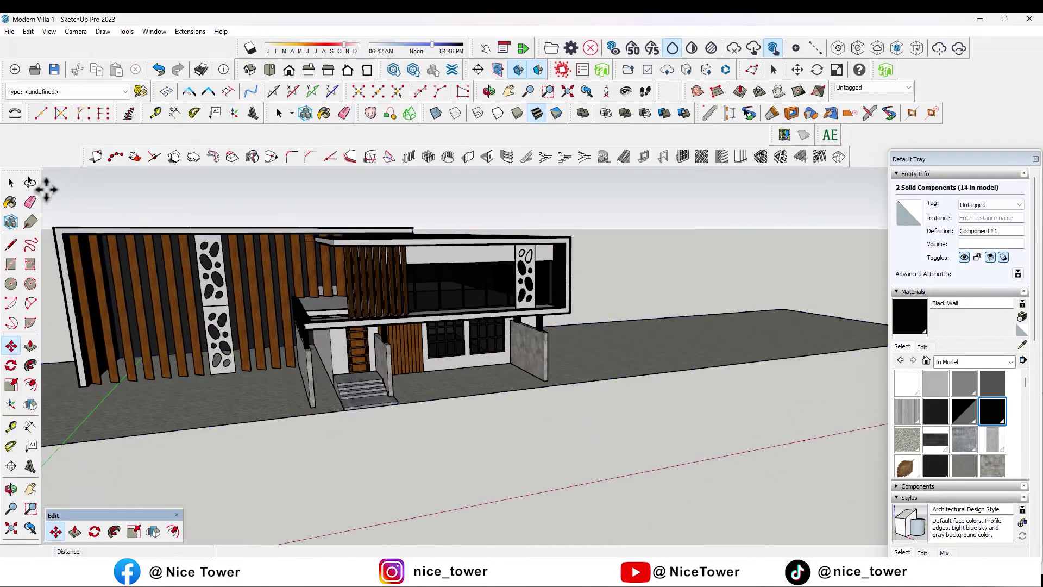
{"action": "left_click", "coordinate": [11, 183]}
Orbit out to view the whole villa and the axes
{"action": "scroll", "coordinate": [471, 325], "scroll_direction": "up", "scroll_amount": 3}
{"action": "scroll", "coordinate": [407, 312], "scroll_direction": "up", "scroll_amount": 3}
{"action": "mouse_move", "coordinate": [302, 331]}
{"action": "middle_mouse_down"}
{"action": "mouse_move", "coordinate": [430, 368]}
{"action": "mouse_move", "coordinate": [525, 441]}
{"action": "mouse_move", "coordinate": [531, 350]}
{"action": "mouse_move", "coordinate": [568, 261]}
{"action": "mouse_move", "coordinate": [455, 312]}
{"action": "mouse_move", "coordinate": [527, 308]}
{"action": "mouse_move", "coordinate": [752, 465]}
{"action": "middle_mouse_up"}
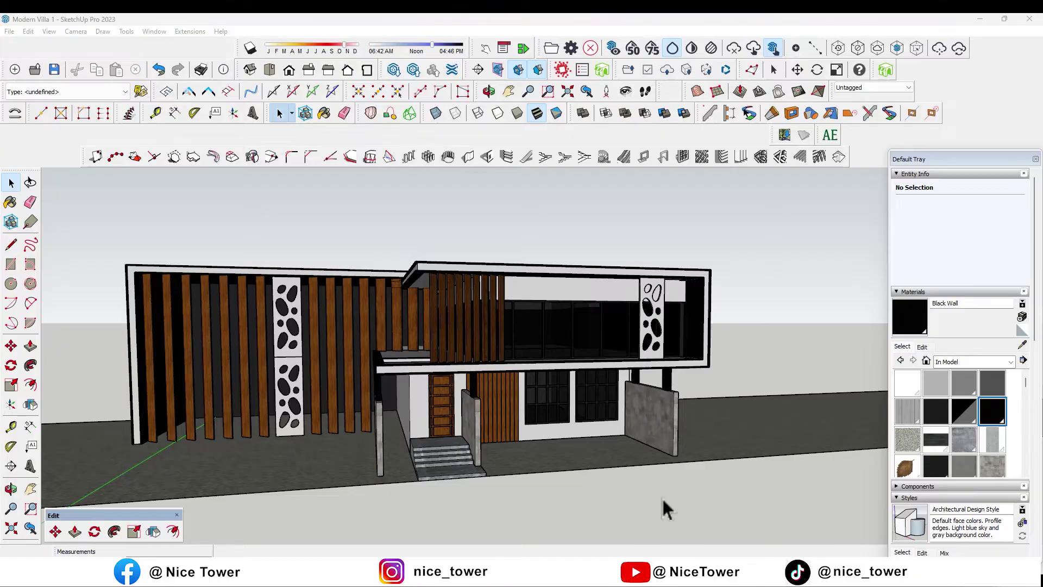
{"action": "scroll", "coordinate": [221, 209], "scroll_direction": "down", "scroll_amount": 5}
{"action": "middle_click_drag", "start_coordinate": [220, 210], "coordinate": [663, 371]}
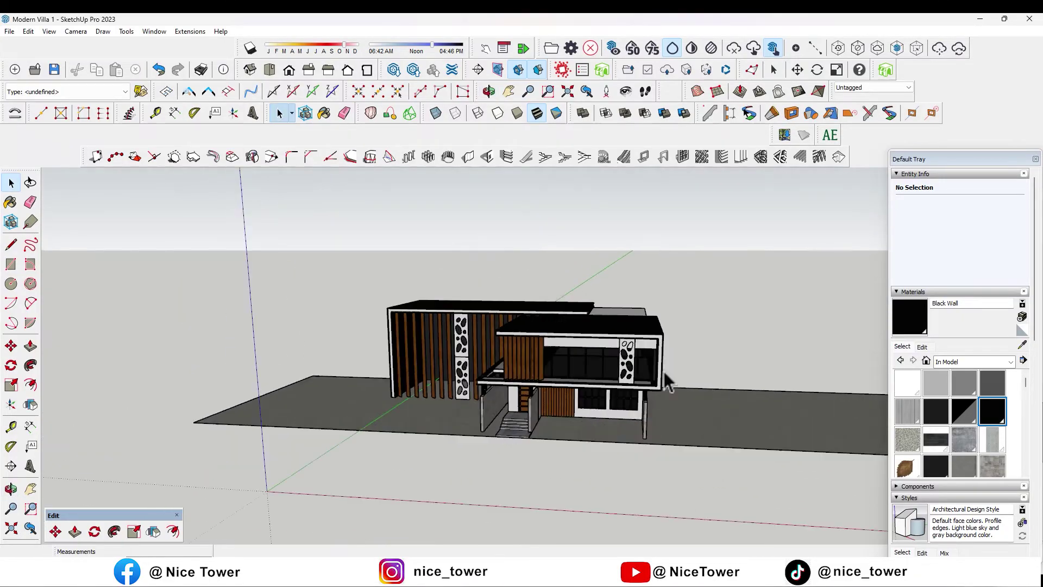
{"action": "scroll", "coordinate": [285, 402], "scroll_direction": "up", "scroll_amount": 3}
{"action": "scroll", "coordinate": [291, 362], "scroll_direction": "up", "scroll_amount": 3}
{"action": "scroll", "coordinate": [292, 363], "scroll_direction": "up", "scroll_amount": 1}
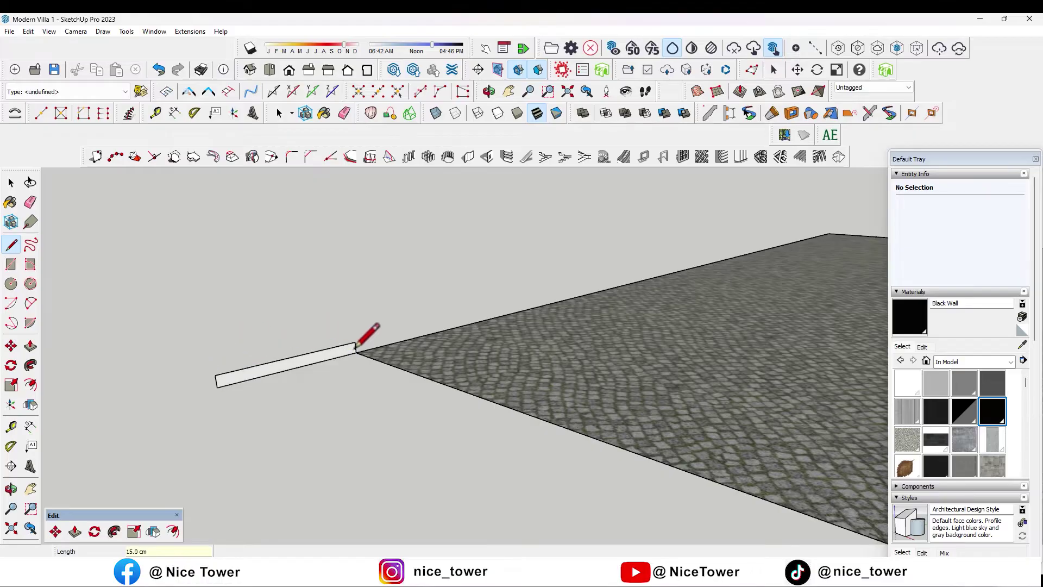
Tidy the curb strip outline and erase the stray line on it
{"action": "scroll", "coordinate": [226, 365], "scroll_direction": "up", "scroll_amount": 2}
{"action": "scroll", "coordinate": [482, 286], "scroll_direction": "up", "scroll_amount": 1}
{"action": "scroll", "coordinate": [464, 347], "scroll_direction": "down", "scroll_amount": 1}
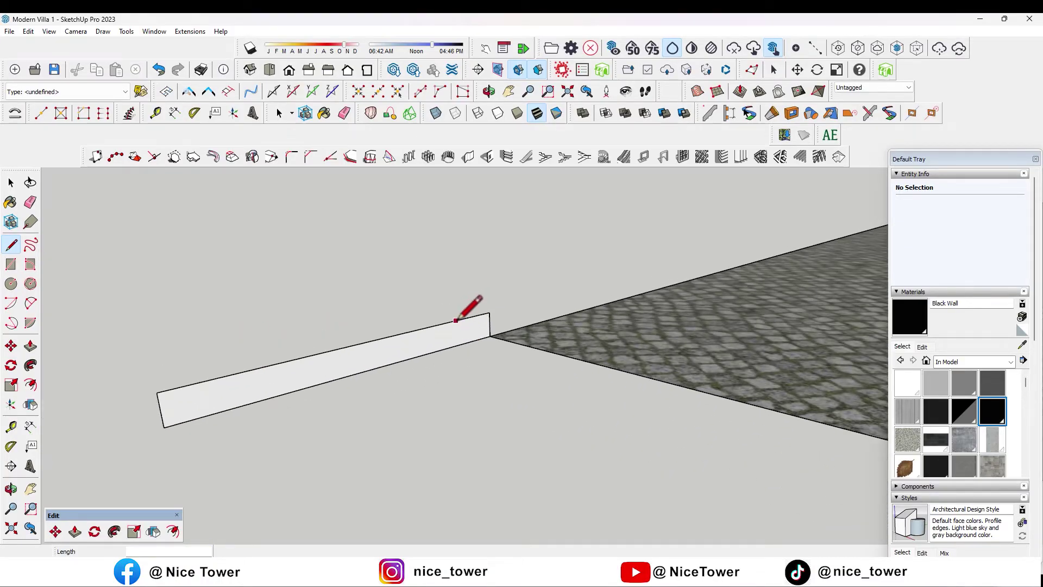
{"action": "left_click", "coordinate": [455, 321]}
{"action": "scroll", "coordinate": [163, 402], "scroll_direction": "up", "scroll_amount": 1}
{"action": "scroll", "coordinate": [158, 419], "scroll_direction": "up", "scroll_amount": 1}
{"action": "left_click", "coordinate": [160, 430]}
{"action": "scroll", "coordinate": [163, 424], "scroll_direction": "up", "scroll_amount": 1}
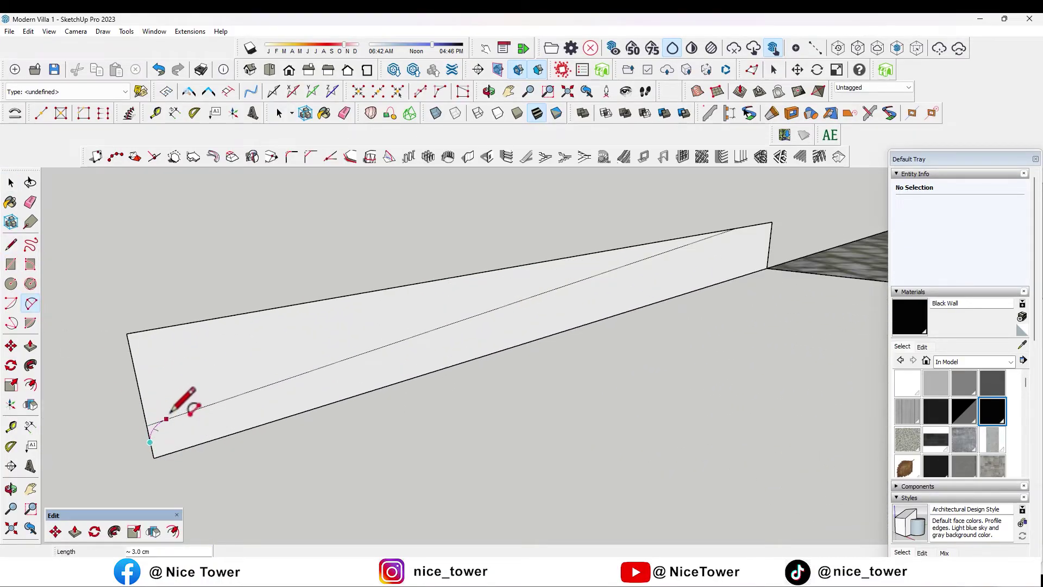
{"action": "key", "text": "e"}
{"action": "scroll", "coordinate": [128, 368], "scroll_direction": "down", "scroll_amount": 2}
{"action": "left_click", "coordinate": [776, 257]}
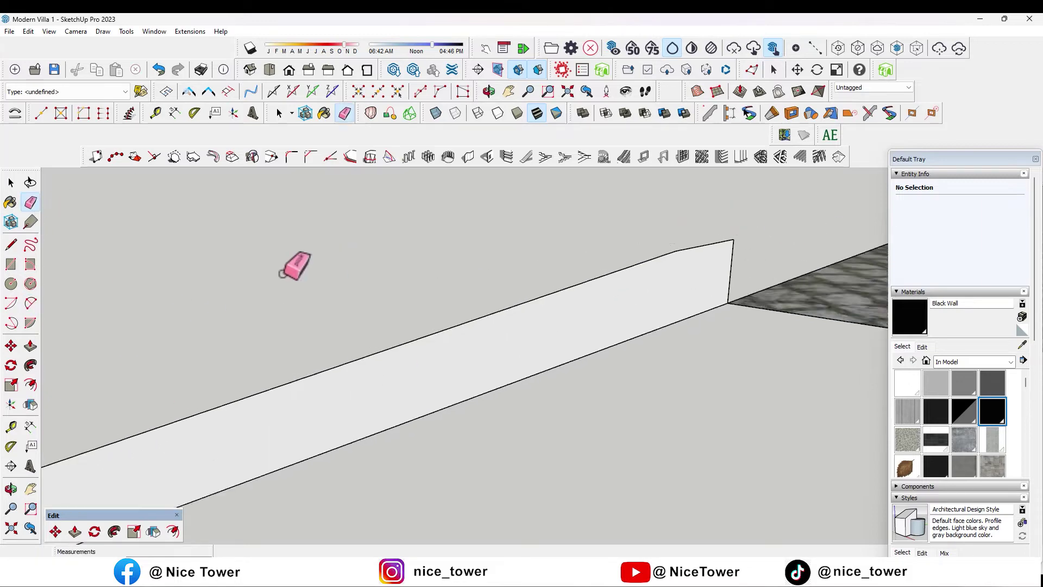
{"action": "key", "text": "space"}
Extrude the curb strip face 5000 cm along the road
{"action": "left_click", "coordinate": [375, 350]}
{"action": "right_click", "coordinate": [375, 350]}
{"action": "left_click", "coordinate": [421, 265]}
{"action": "scroll", "coordinate": [380, 325], "scroll_direction": "down", "scroll_amount": 2}
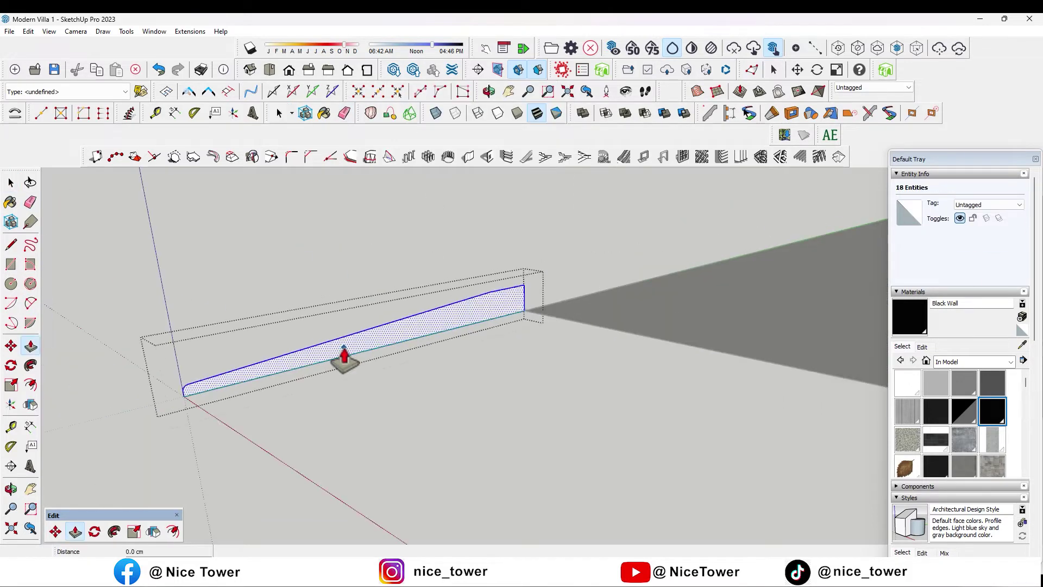
{"action": "scroll", "coordinate": [337, 331], "scroll_direction": "down", "scroll_amount": 2}
{"action": "scroll", "coordinate": [255, 340], "scroll_direction": "up", "scroll_amount": 2}
{"action": "middle_click_drag", "start_coordinate": [255, 340], "coordinate": [189, 303]}
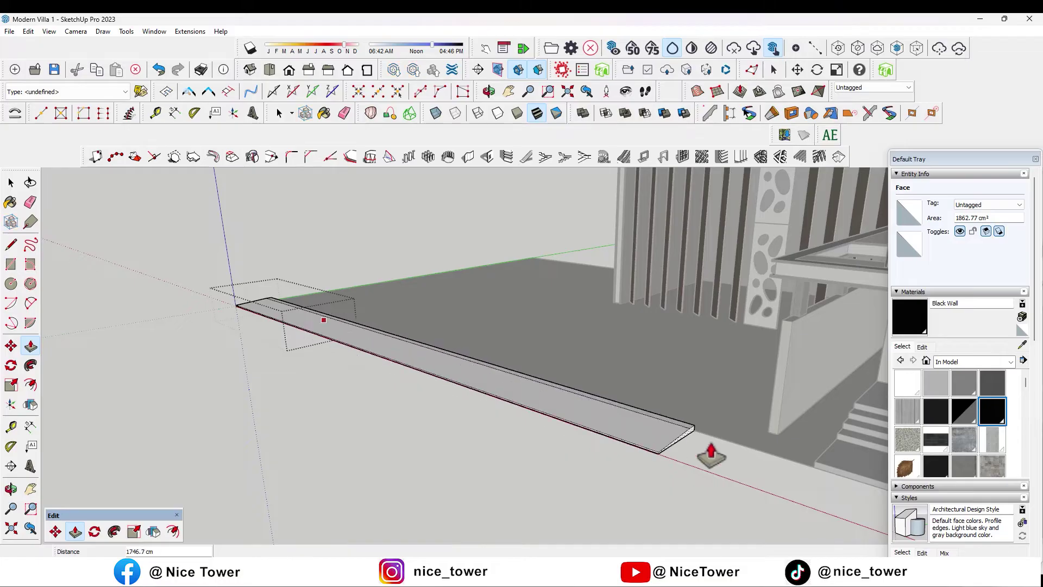
{"action": "scroll", "coordinate": [417, 403], "scroll_direction": "up", "scroll_amount": 2}
{"action": "key", "text": "Return"}
Draw the road rectangle from the slab corner along the curb
{"action": "scroll", "coordinate": [596, 399], "scroll_direction": "up", "scroll_amount": 3}
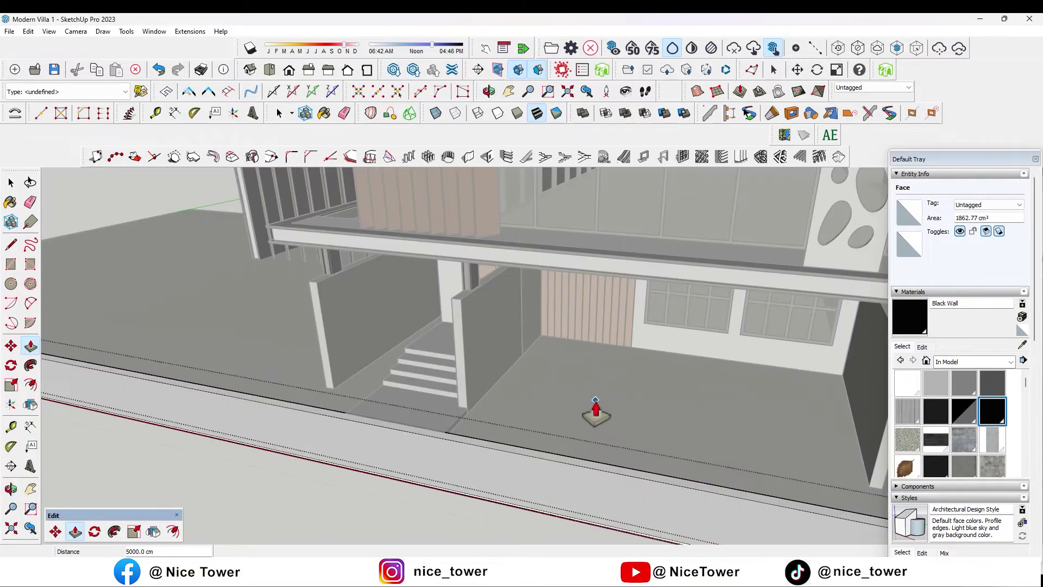
{"action": "scroll", "coordinate": [408, 448], "scroll_direction": "down", "scroll_amount": 2}
{"action": "scroll", "coordinate": [387, 524], "scroll_direction": "up", "scroll_amount": 3}
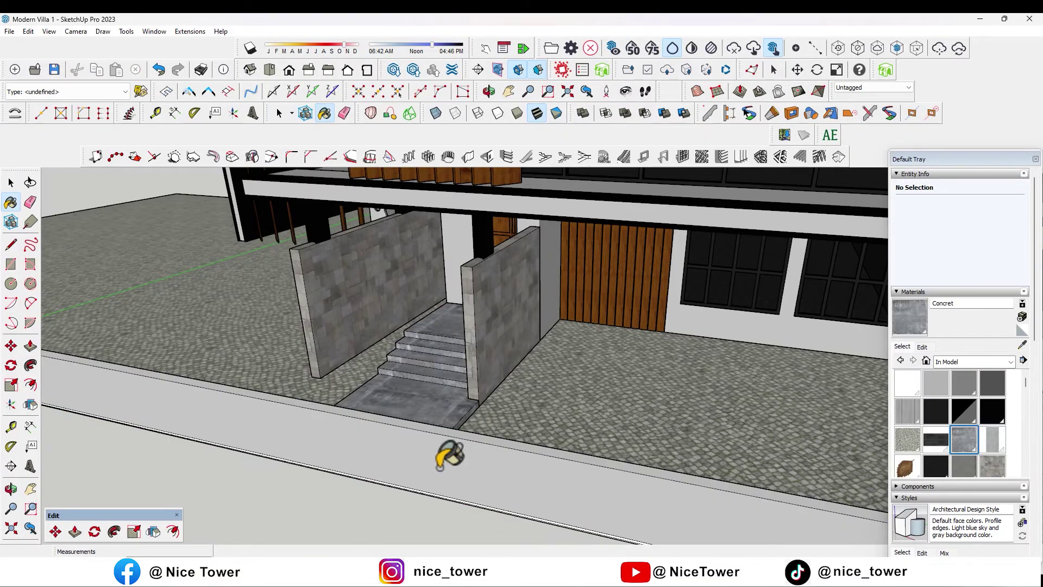
{"action": "scroll", "coordinate": [418, 431], "scroll_direction": "down", "scroll_amount": 3}
{"action": "scroll", "coordinate": [408, 410], "scroll_direction": "down", "scroll_amount": 3}
{"action": "scroll", "coordinate": [252, 345], "scroll_direction": "up", "scroll_amount": 5}
{"action": "key", "text": "r"}
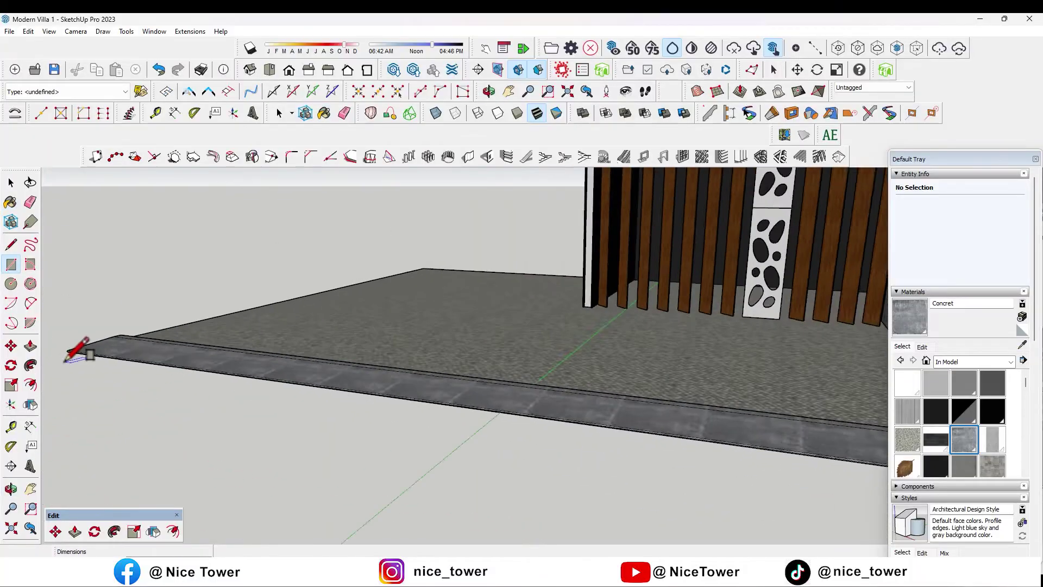
{"action": "left_click", "coordinate": [64, 360]}
{"action": "scroll", "coordinate": [116, 308], "scroll_direction": "down", "scroll_amount": 5}
{"action": "left_click", "coordinate": [587, 421]}
{"action": "scroll", "coordinate": [488, 383], "scroll_direction": "up", "scroll_amount": 3}
{"action": "scroll", "coordinate": [435, 348], "scroll_direction": "up", "scroll_amount": 3}
Paint the new road face with the 0135_DarkGray material
{"action": "key", "text": "b"}
{"action": "left_click", "coordinate": [964, 420]}
{"action": "left_click", "coordinate": [568, 456]}
{"action": "scroll", "coordinate": [950, 430], "scroll_direction": "up", "scroll_amount": 3}
{"action": "left_click", "coordinate": [950, 431]}
{"action": "mouse_move", "coordinate": [624, 429]}
{"action": "middle_mouse_down"}
{"action": "mouse_move", "coordinate": [512, 333]}
{"action": "mouse_move", "coordinate": [435, 304]}
{"action": "mouse_move", "coordinate": [477, 326]}
{"action": "middle_mouse_up"}
{"action": "left_click", "coordinate": [11, 185]}
{"action": "scroll", "coordinate": [473, 353], "scroll_direction": "down", "scroll_amount": 3}
{"action": "scroll", "coordinate": [478, 359], "scroll_direction": "down", "scroll_amount": 3}
{"action": "scroll", "coordinate": [467, 353], "scroll_direction": "up", "scroll_amount": 5}
{"action": "scroll", "coordinate": [464, 350], "scroll_direction": "down", "scroll_amount": 3}
Raise a 15 cm circle into a tall pole and group it
{"action": "key", "text": "c"}
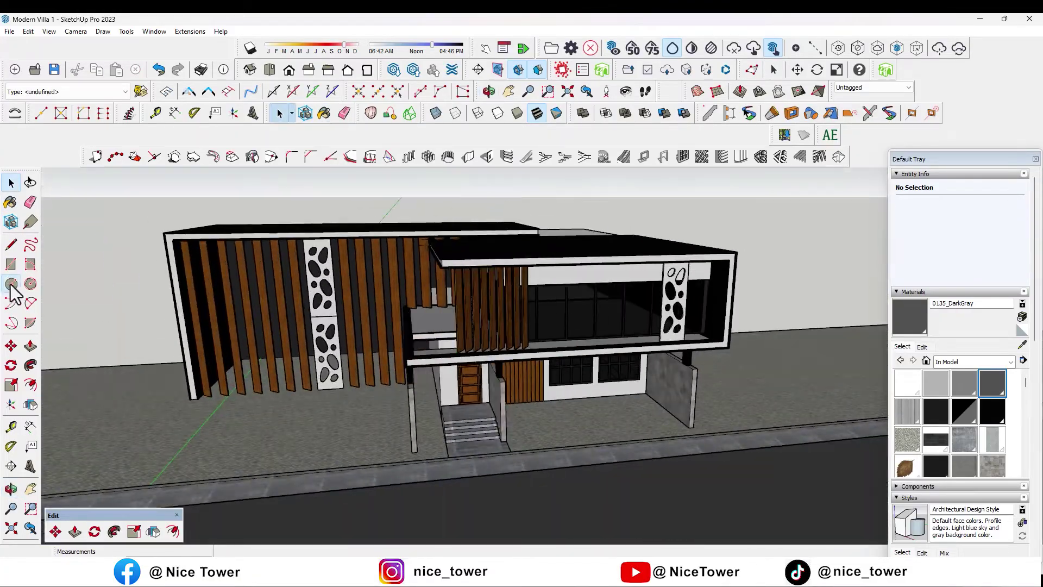
{"action": "scroll", "coordinate": [287, 449], "scroll_direction": "up", "scroll_amount": 5}
{"action": "scroll", "coordinate": [268, 466], "scroll_direction": "up", "scroll_amount": 3}
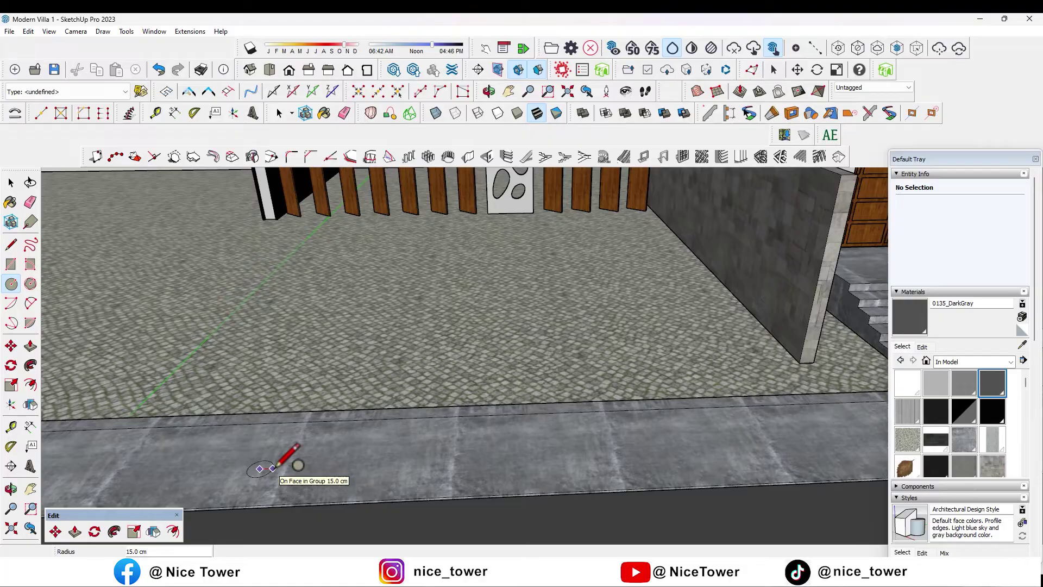
{"action": "left_click", "coordinate": [273, 467]}
{"action": "key", "text": "p"}
{"action": "left_click", "coordinate": [256, 438]}
{"action": "middle_click_drag", "start_coordinate": [256, 438], "coordinate": [489, 326]}
{"action": "left_click", "coordinate": [965, 436]}
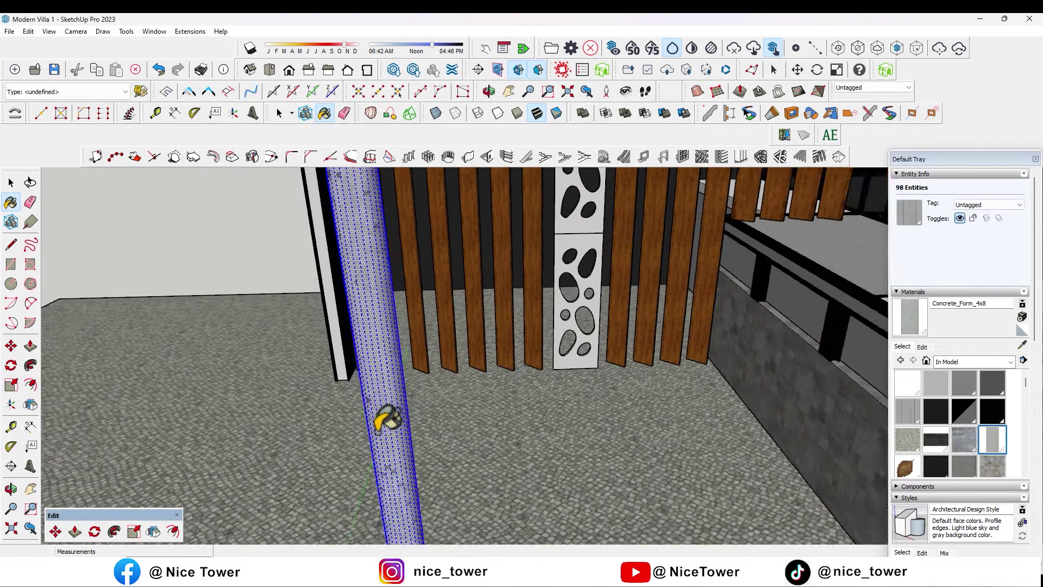
{"action": "scroll", "coordinate": [380, 421], "scroll_direction": "down", "scroll_amount": 5}
{"action": "right_click", "coordinate": [378, 427]}
{"action": "left_click", "coordinate": [454, 268]}
Copy the pole 1458.2 cm along the street
{"action": "left_click", "coordinate": [11, 345]}
{"action": "left_click", "coordinate": [302, 480]}
{"action": "key", "text": "ctrl"}
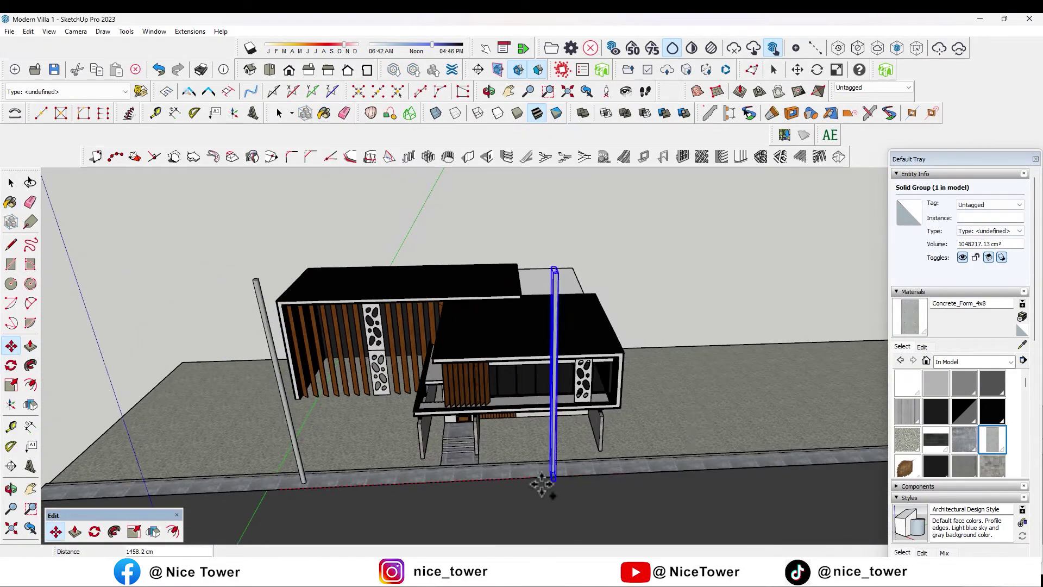
{"action": "left_click", "coordinate": [31, 303]}
Draw a sagging 2-point arc wire between the two pole tops
{"action": "left_click", "coordinate": [721, 269]}
{"action": "middle_click_drag", "start_coordinate": [721, 268], "coordinate": [536, 258]}
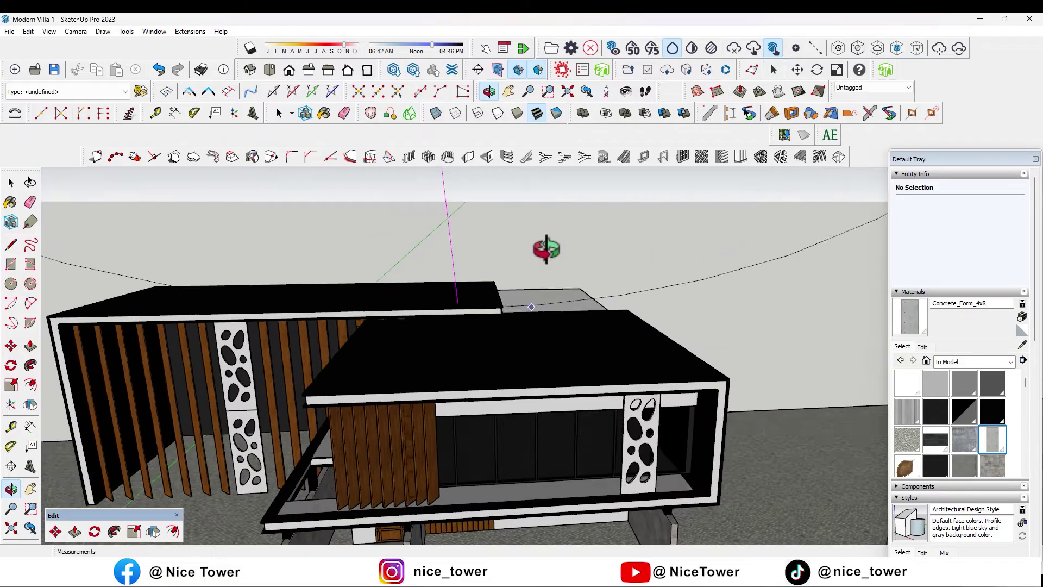
{"action": "left_click", "coordinate": [573, 258]}
{"action": "scroll", "coordinate": [326, 260], "scroll_direction": "up", "scroll_amount": 5}
{"action": "scroll", "coordinate": [396, 278], "scroll_direction": "down", "scroll_amount": 3}
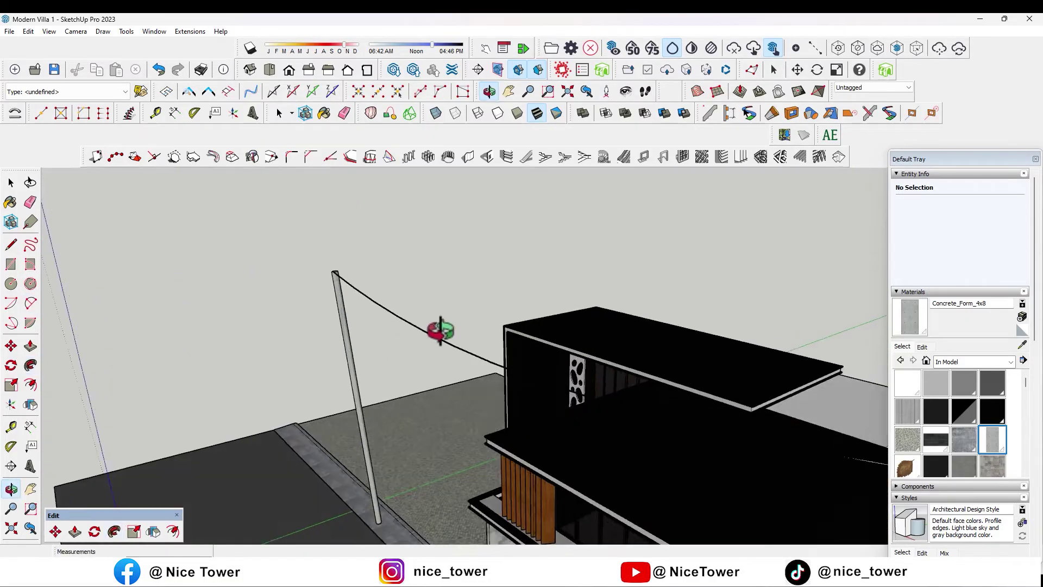
{"action": "key", "text": "space"}
Group the wire and paint it dark grey
{"action": "right_click", "coordinate": [354, 283]}
{"action": "left_click", "coordinate": [381, 379]}
{"action": "scroll", "coordinate": [372, 298], "scroll_direction": "up", "scroll_amount": 3}
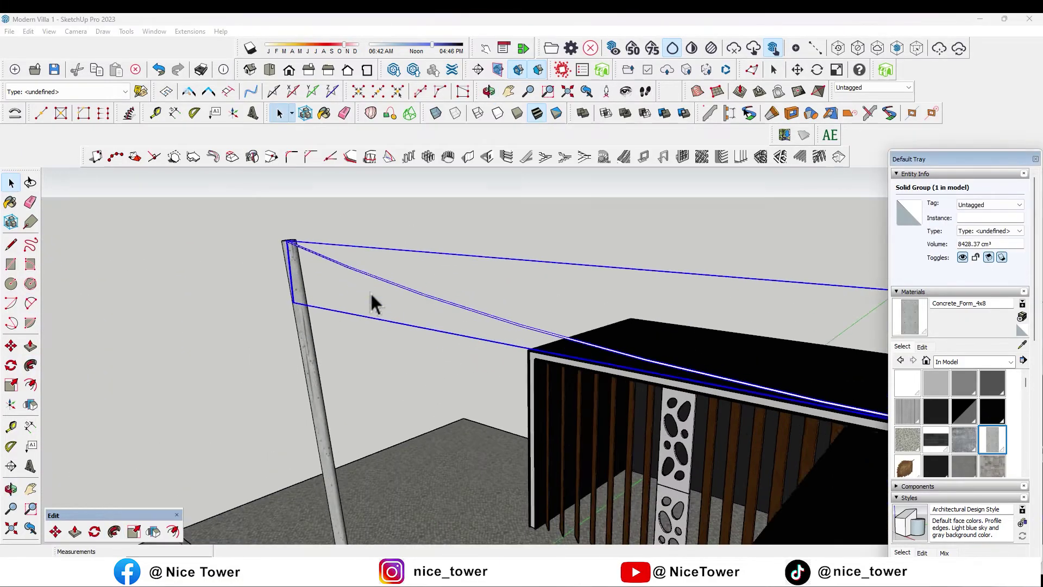
{"action": "scroll", "coordinate": [373, 298], "scroll_direction": "up", "scroll_amount": 2}
{"action": "left_click", "coordinate": [992, 383]}
Lower the wire slightly on the poles and view both poles from the front
{"action": "left_click", "coordinate": [11, 346]}
{"action": "left_click", "coordinate": [256, 336]}
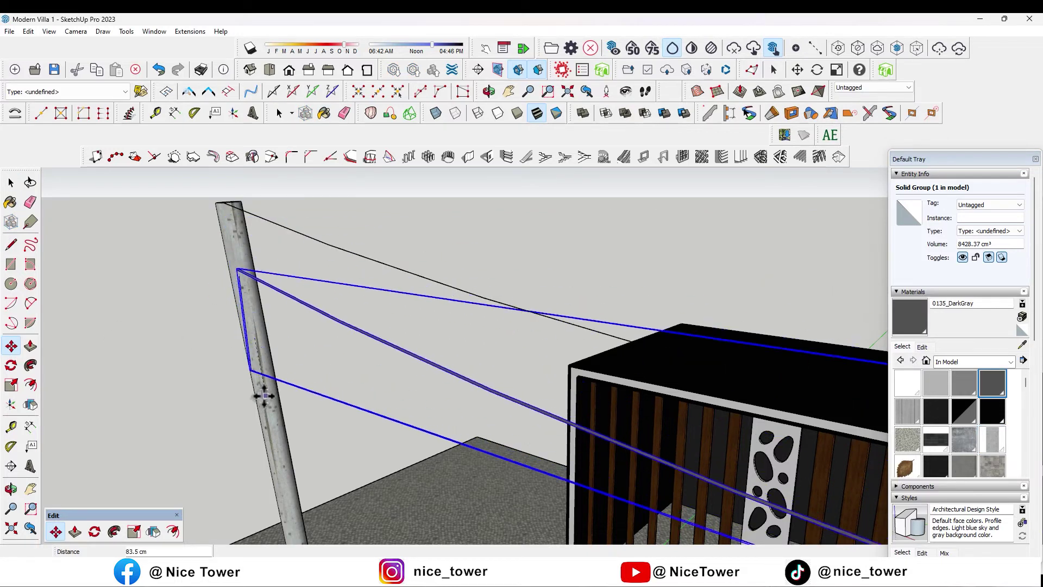
{"action": "scroll", "coordinate": [337, 229], "scroll_direction": "down", "scroll_amount": 3}
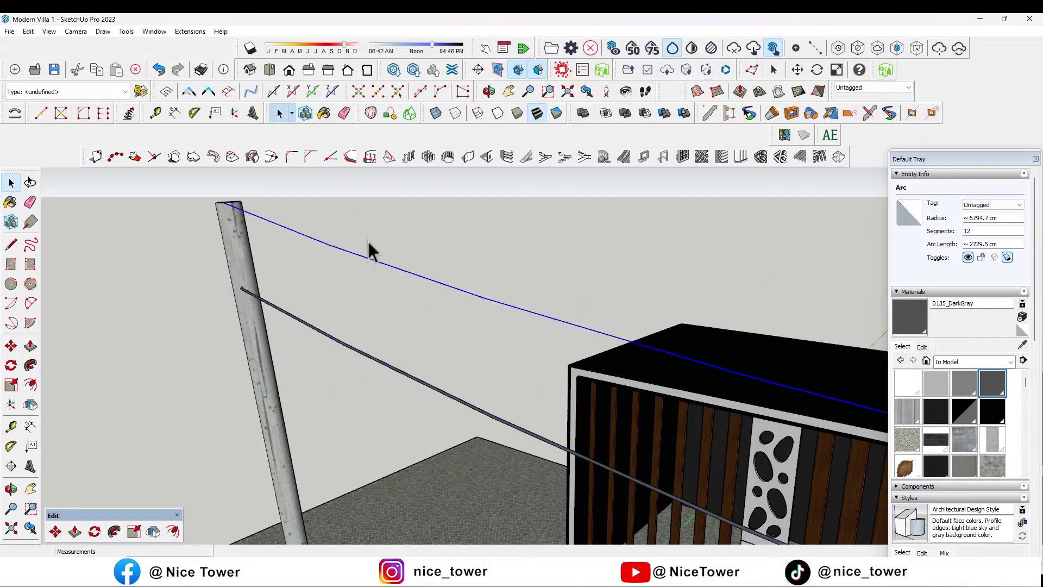
{"action": "middle_click_drag", "start_coordinate": [368, 239], "coordinate": [442, 249]}
{"action": "left_click", "coordinate": [386, 261]}
{"action": "scroll", "coordinate": [240, 230], "scroll_direction": "down", "scroll_amount": 2}
{"action": "middle_click_drag", "start_coordinate": [241, 242], "coordinate": [397, 248]}
{"action": "scroll", "coordinate": [310, 240], "scroll_direction": "up", "scroll_amount": 1}
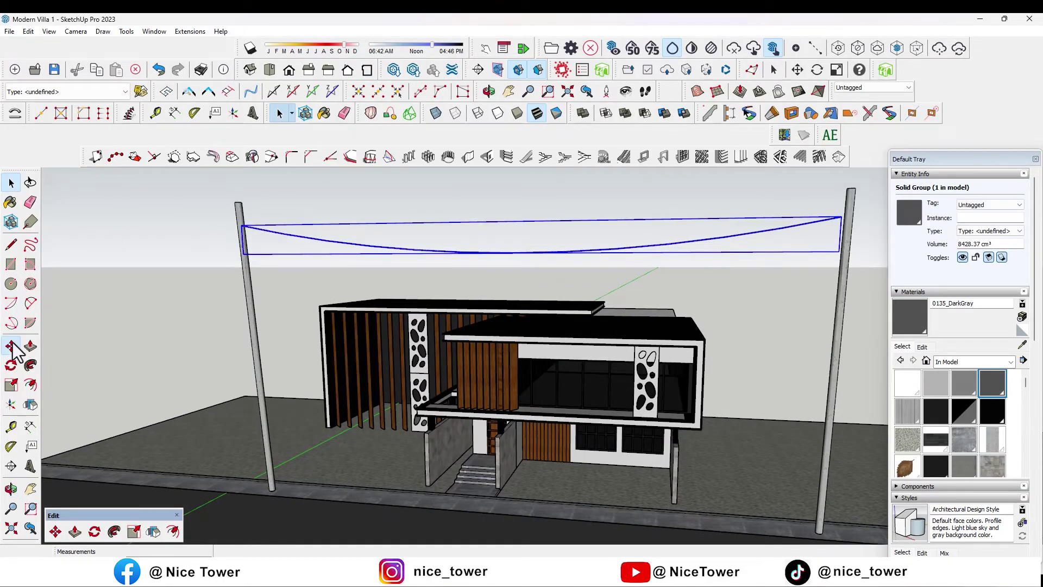
Copy the wire about 84 cm down the poles, then orbit to check it
{"action": "left_click", "coordinate": [177, 275], "text": "ctrl"}
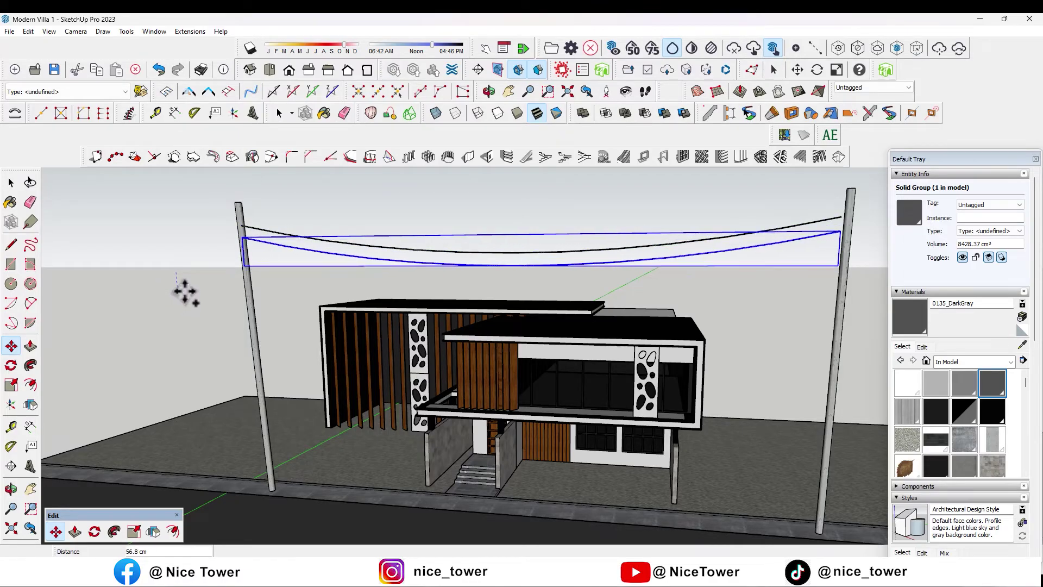
{"action": "left_click", "coordinate": [186, 288]}
{"action": "middle_click_drag", "start_coordinate": [227, 307], "coordinate": [373, 284]}
{"action": "scroll", "coordinate": [326, 260], "scroll_direction": "down", "scroll_amount": 2}
{"action": "key", "text": "ctrl+t"}
{"action": "scroll", "coordinate": [311, 261], "scroll_direction": "up", "scroll_amount": 5}
{"action": "mouse_move", "coordinate": [358, 275]}
{"action": "middle_mouse_down"}
{"action": "mouse_move", "coordinate": [404, 302]}
{"action": "mouse_move", "coordinate": [566, 322]}
{"action": "middle_mouse_up"}
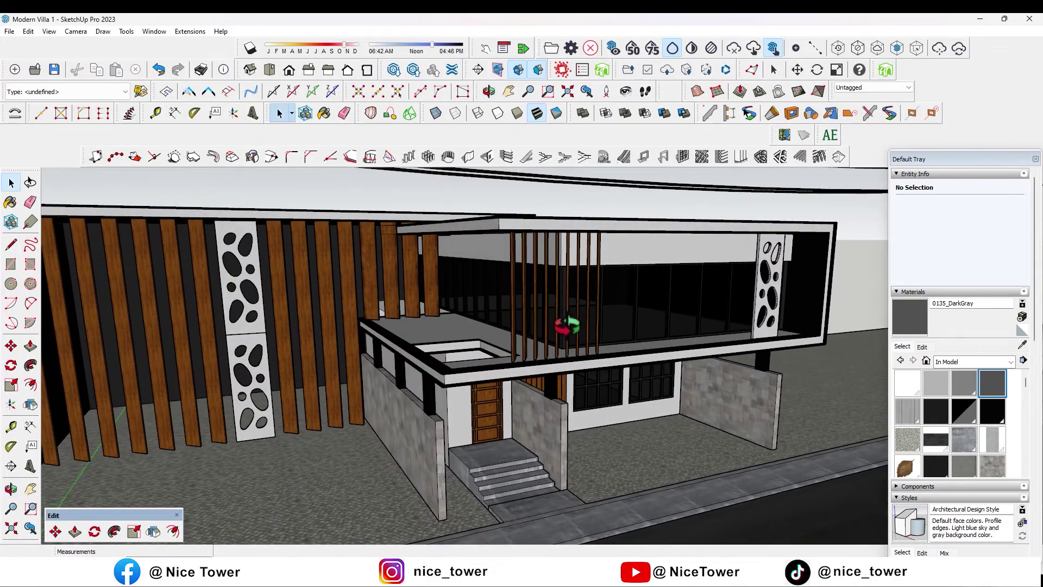
{"action": "middle_click_drag", "start_coordinate": [444, 347], "coordinate": [397, 337]}
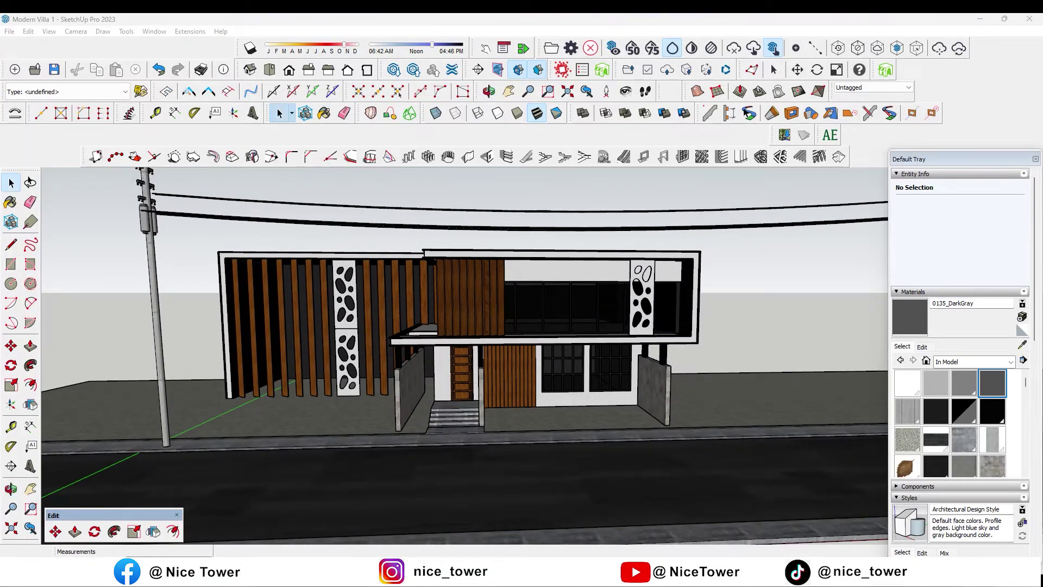
{"action": "scroll", "coordinate": [521, 356], "scroll_direction": "down", "scroll_amount": 3}
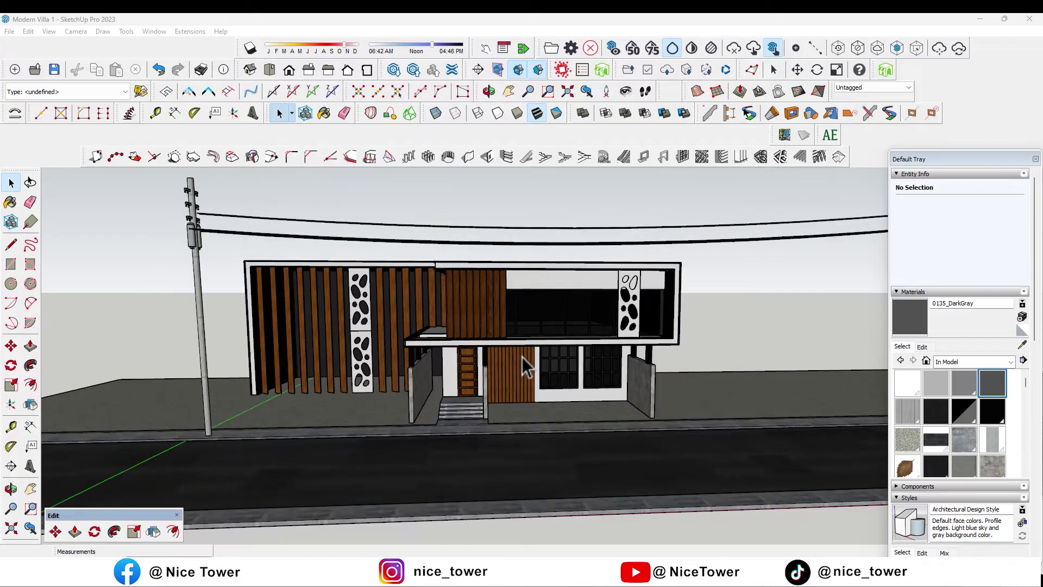
{"action": "scroll", "coordinate": [521, 356], "scroll_direction": "down", "scroll_amount": 3}
{"action": "mouse_move", "coordinate": [511, 358]}
{"action": "middle_mouse_down"}
{"action": "mouse_move", "coordinate": [494, 331]}
{"action": "mouse_move", "coordinate": [677, 353]}
{"action": "middle_mouse_up"}
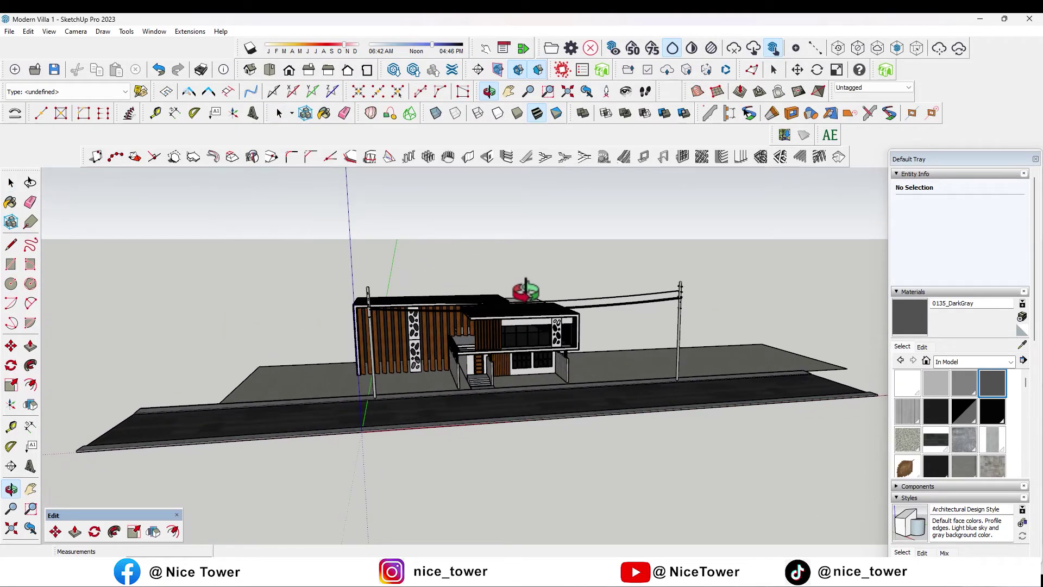
Orbit over the villa and sample the Whiat Wall material from the white wall
{"action": "key", "text": "m"}
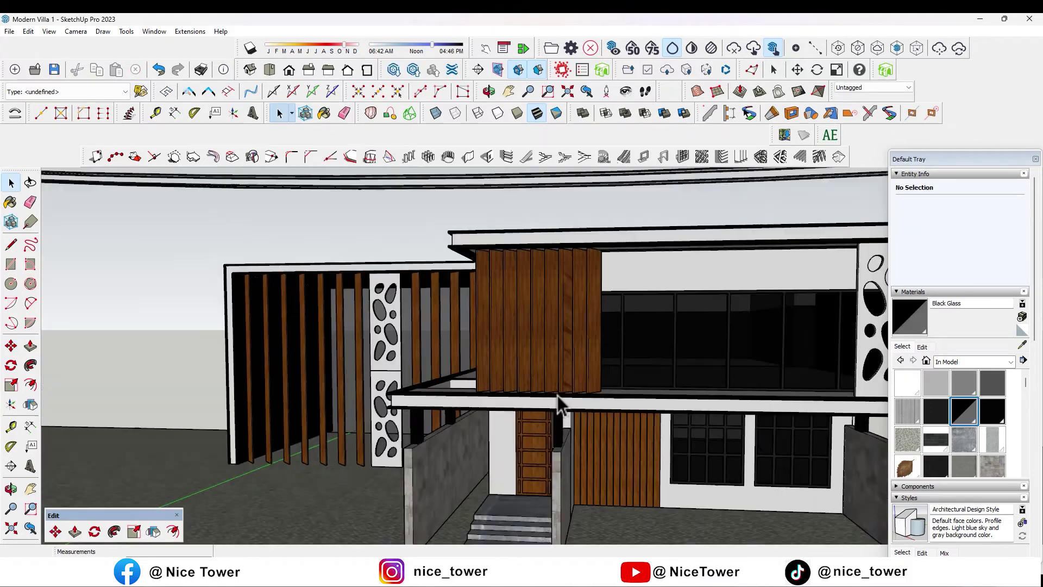
{"action": "mouse_move", "coordinate": [559, 407]}
{"action": "middle_mouse_down"}
{"action": "mouse_move", "coordinate": [501, 391]}
{"action": "mouse_move", "coordinate": [587, 391]}
{"action": "mouse_move", "coordinate": [643, 372]}
{"action": "middle_mouse_up"}
{"action": "key", "text": "space"}
{"action": "scroll", "coordinate": [689, 356], "scroll_direction": "down", "scroll_amount": 2}
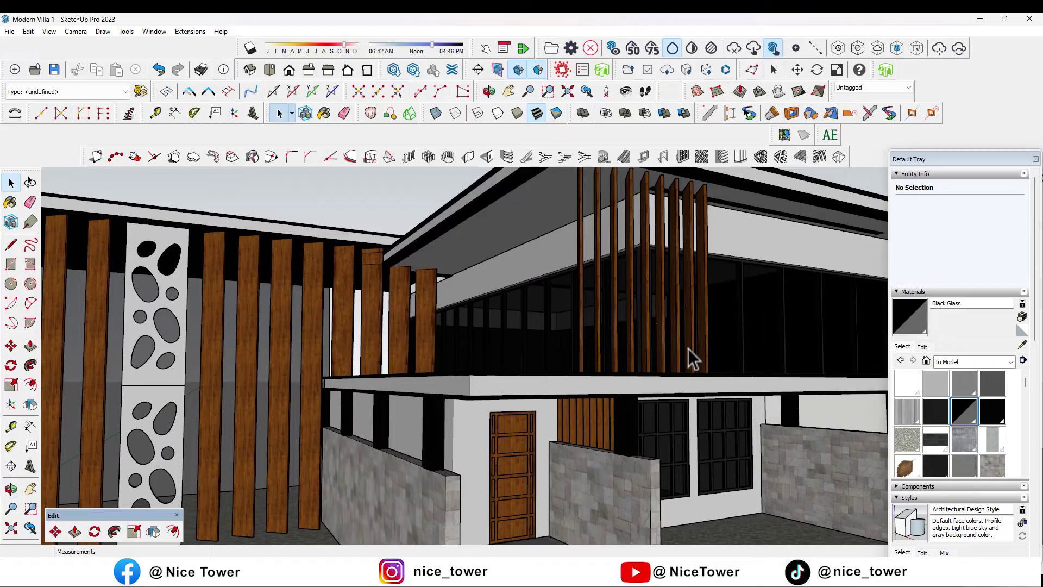
{"action": "scroll", "coordinate": [570, 319], "scroll_direction": "down", "scroll_amount": 2}
{"action": "scroll", "coordinate": [554, 319], "scroll_direction": "down", "scroll_amount": 2}
{"action": "scroll", "coordinate": [546, 315], "scroll_direction": "down", "scroll_amount": 2}
{"action": "mouse_move", "coordinate": [547, 315]}
{"action": "middle_mouse_down"}
{"action": "mouse_move", "coordinate": [535, 326]}
{"action": "mouse_move", "coordinate": [570, 362]}
{"action": "mouse_move", "coordinate": [400, 337]}
{"action": "middle_mouse_up"}
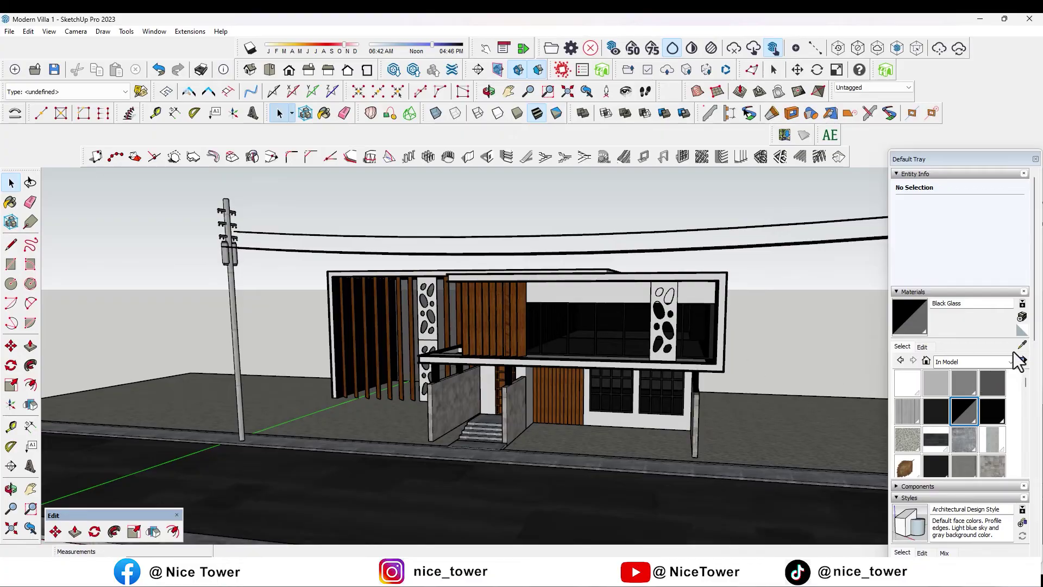
{"action": "left_click", "coordinate": [427, 333]}
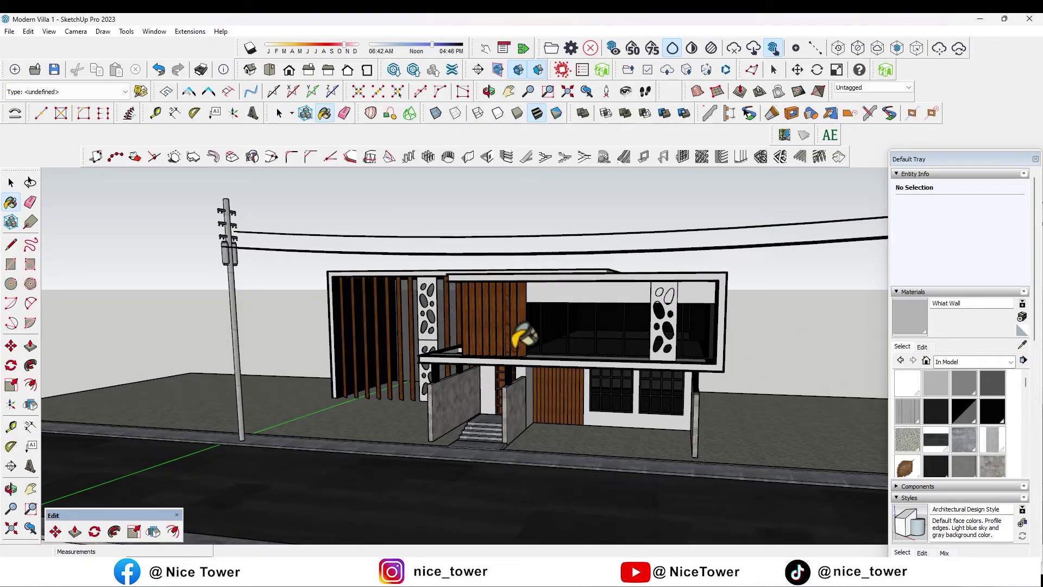
{"action": "mouse_move", "coordinate": [674, 345]}
{"action": "middle_mouse_down"}
{"action": "mouse_move", "coordinate": [603, 326]}
{"action": "mouse_move", "coordinate": [513, 333]}
{"action": "mouse_move", "coordinate": [516, 424]}
{"action": "middle_mouse_up"}
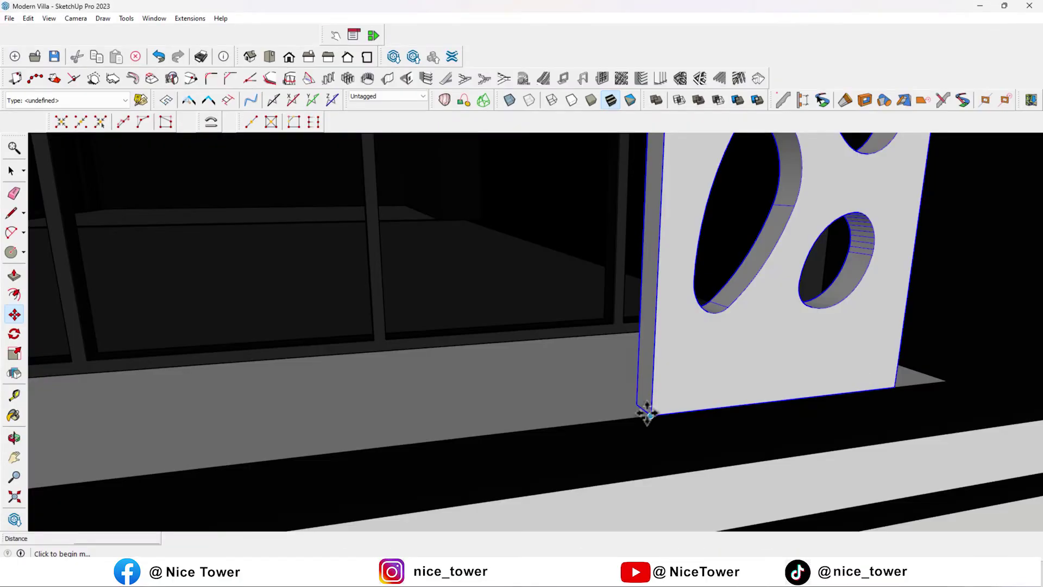
Shift the perforated white facade panel about 13.5 cm sideways
{"action": "left_click", "coordinate": [646, 414]}
{"action": "type", "text": "13.5"}
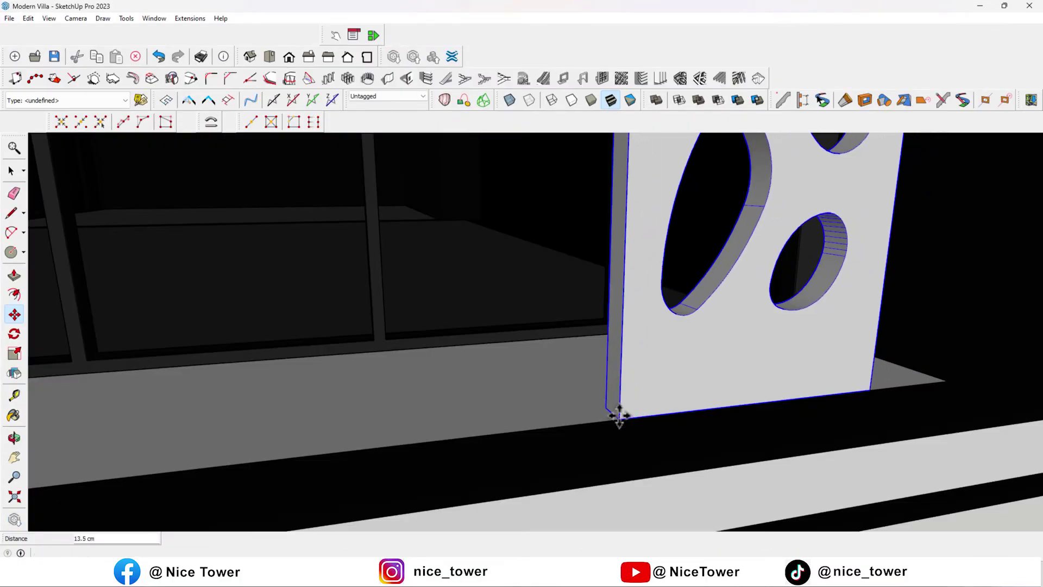
{"action": "scroll", "coordinate": [619, 363], "scroll_direction": "down", "scroll_amount": 5}
{"action": "scroll", "coordinate": [659, 384], "scroll_direction": "down", "scroll_amount": 5}
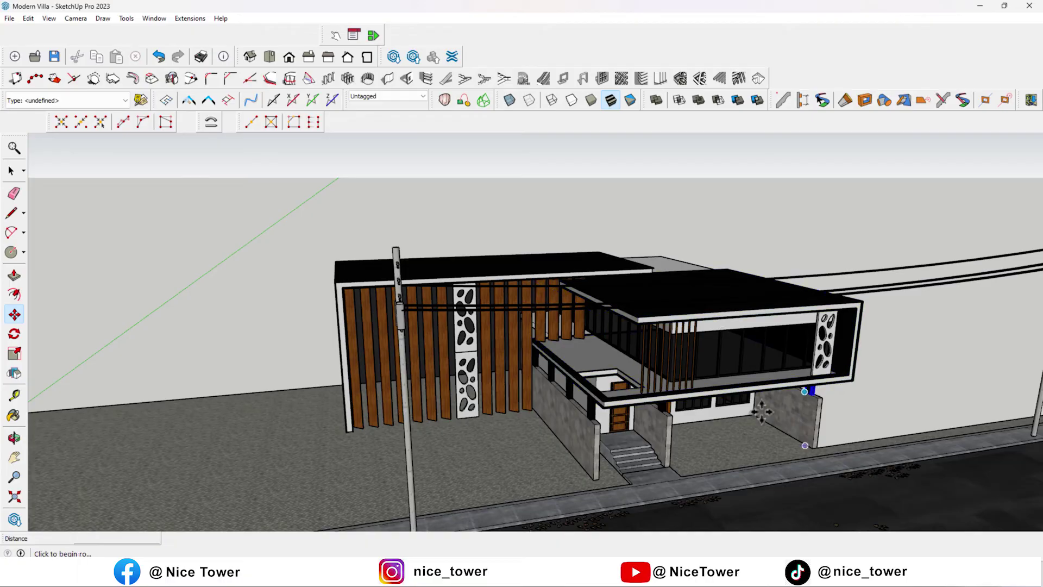
{"action": "middle_click_drag", "start_coordinate": [904, 349], "coordinate": [718, 363]}
{"action": "key", "text": "Escape"}
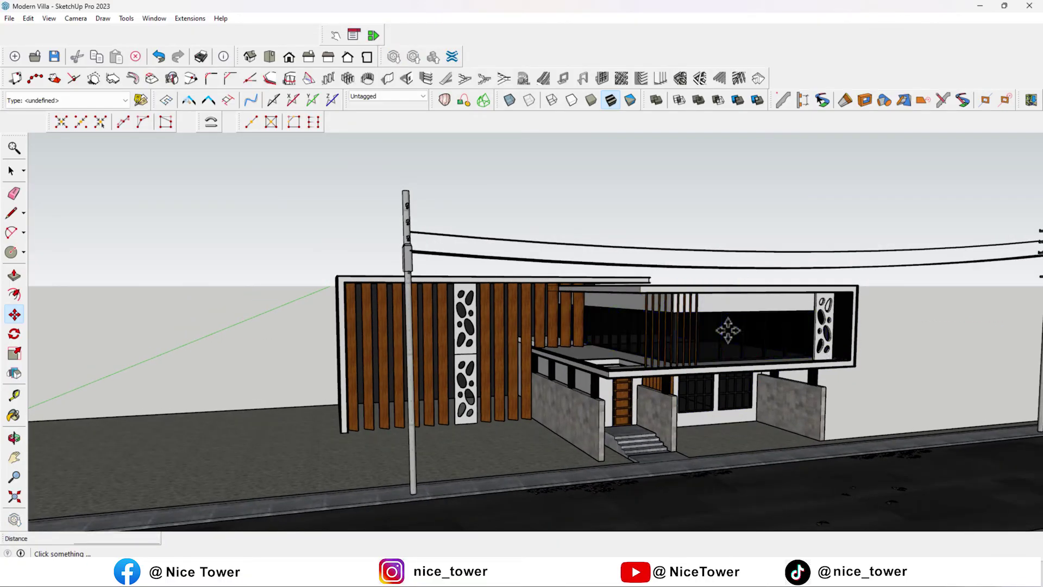
Orbit and zoom to review the finished villa street view
{"action": "mouse_move", "coordinate": [543, 330]}
{"action": "middle_mouse_down"}
{"action": "mouse_move", "coordinate": [509, 292]}
{"action": "mouse_move", "coordinate": [519, 303]}
{"action": "mouse_move", "coordinate": [559, 239]}
{"action": "middle_mouse_up"}
{"action": "scroll", "coordinate": [510, 292], "scroll_direction": "down", "scroll_amount": 5}
{"action": "scroll", "coordinate": [593, 302], "scroll_direction": "up", "scroll_amount": 5}
{"action": "mouse_move", "coordinate": [593, 303]}
{"action": "middle_mouse_down"}
{"action": "mouse_move", "coordinate": [217, 240]}
{"action": "mouse_move", "coordinate": [6, 231]}
{"action": "mouse_move", "coordinate": [831, 365]}
{"action": "middle_mouse_up"}
{"action": "scroll", "coordinate": [630, 396], "scroll_direction": "up", "scroll_amount": 4}
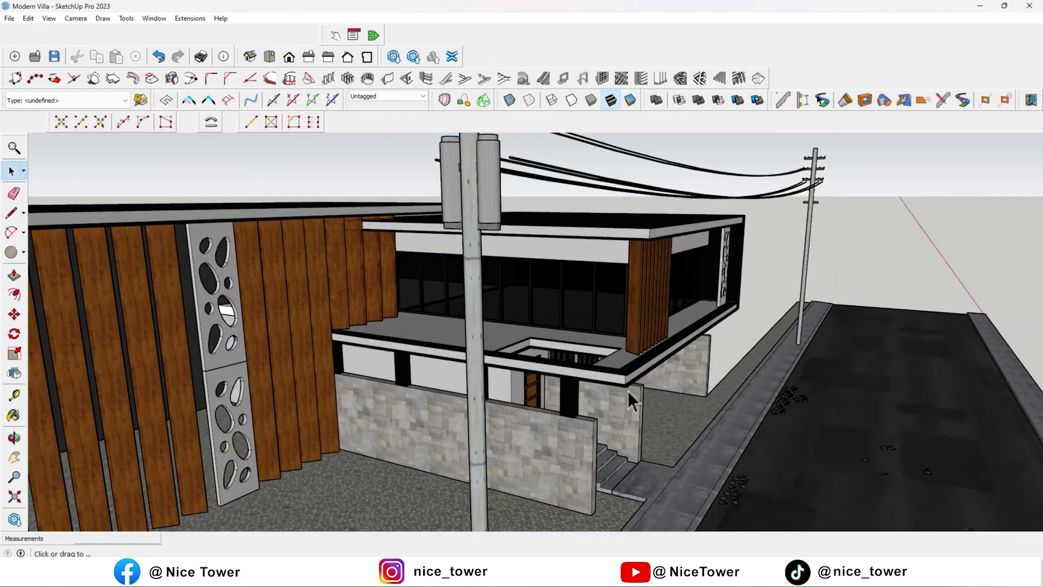